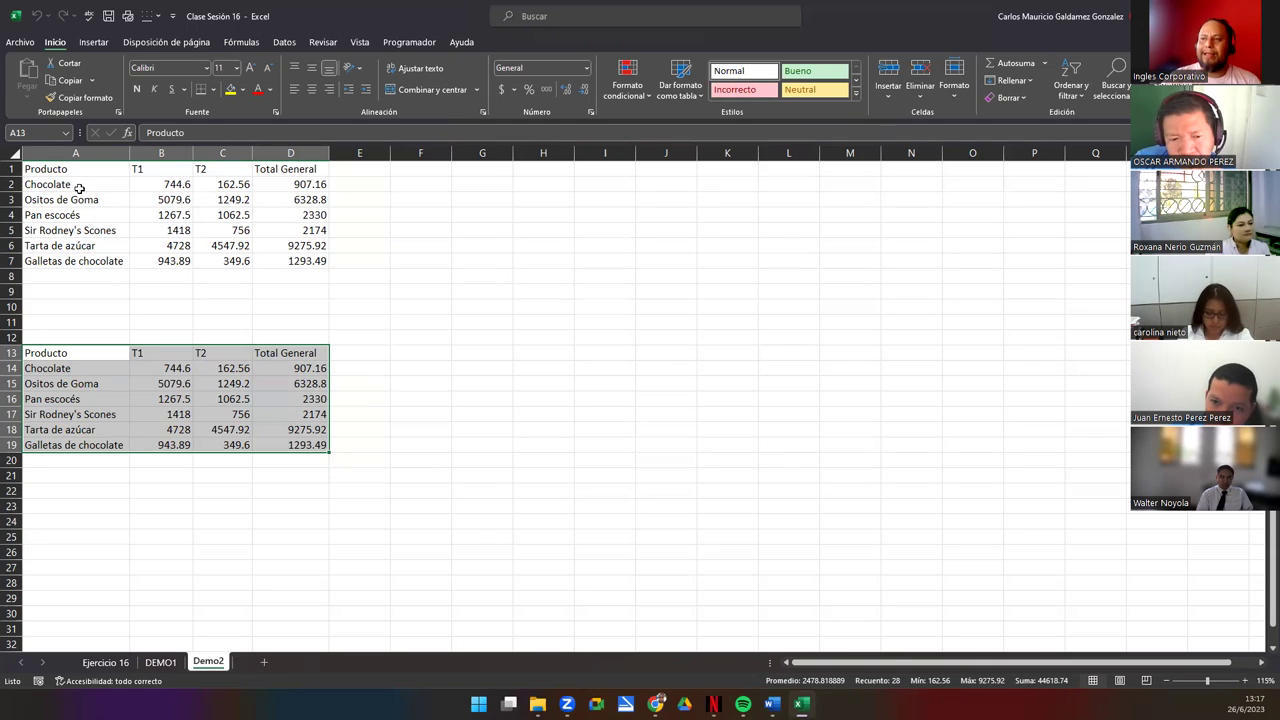
{"action": "left_click_drag", "start_coordinate": [70, 173], "coordinate": [299, 261]}
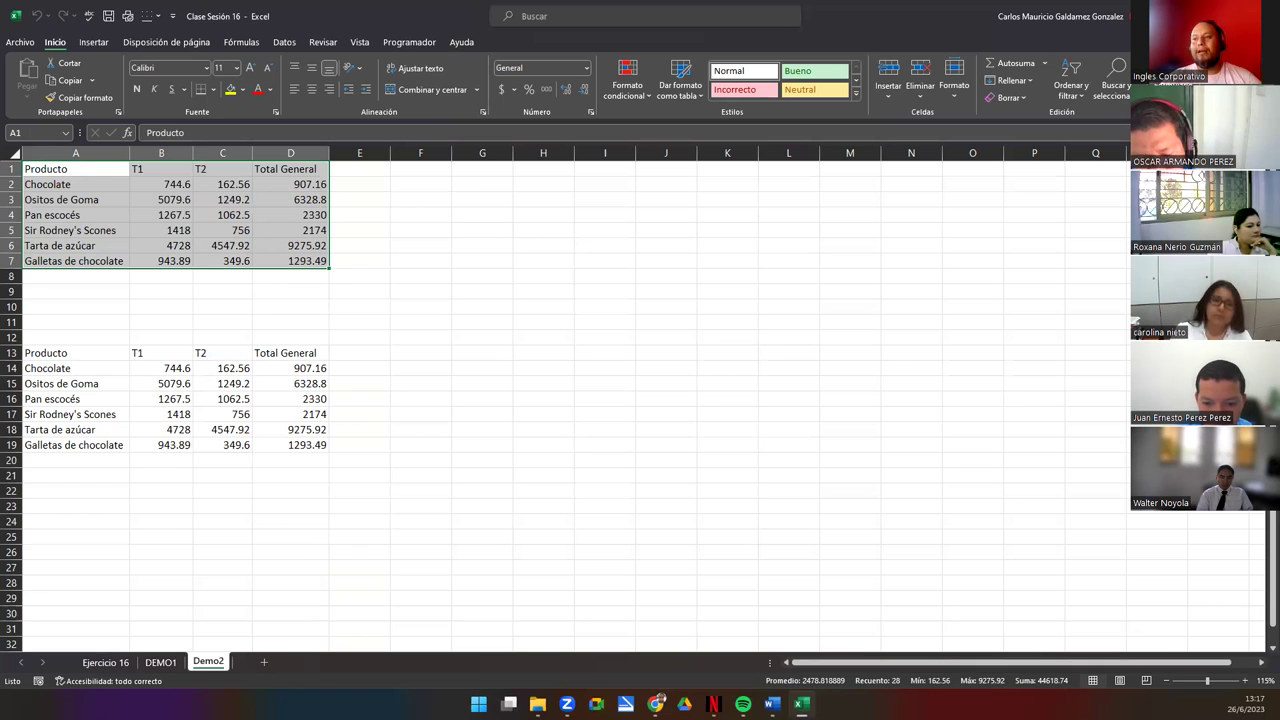
{"action": "left_click", "coordinate": [86, 258]}
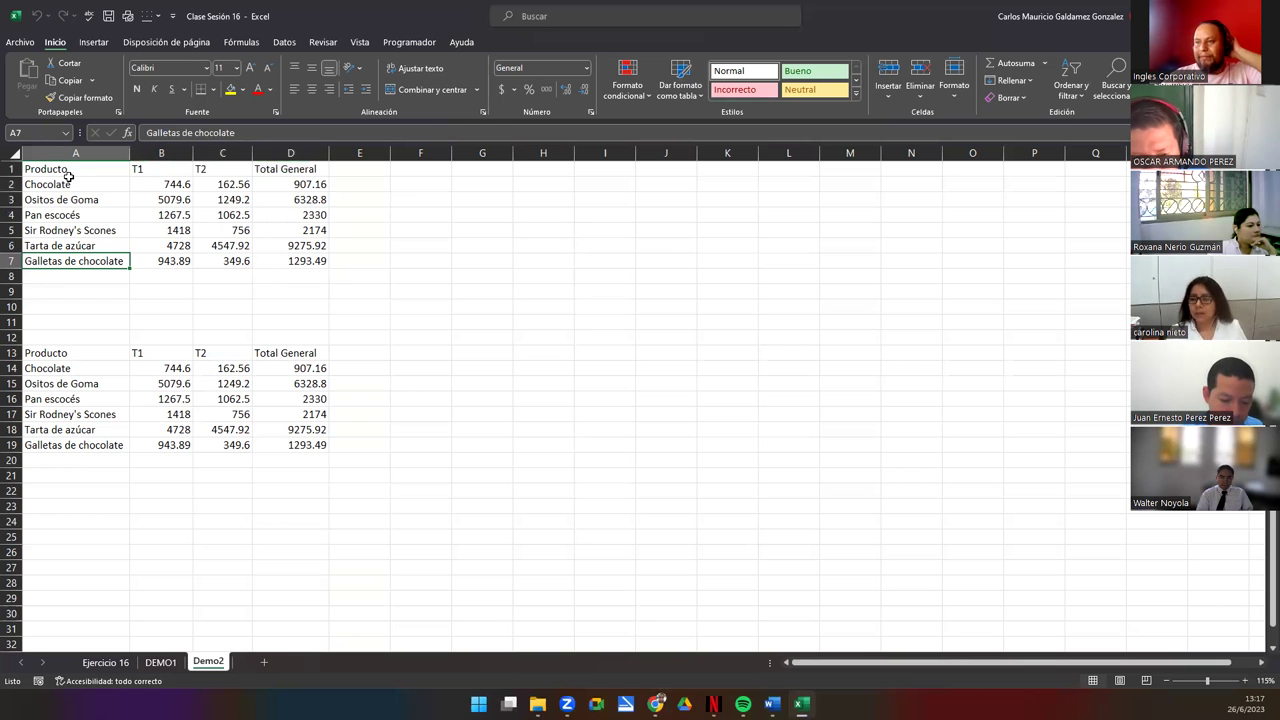
{"action": "left_click_drag", "start_coordinate": [68, 172], "coordinate": [248, 258]}
{"action": "left_click_drag", "start_coordinate": [44, 352], "coordinate": [248, 443]}
{"action": "left_click", "coordinate": [200, 425]}
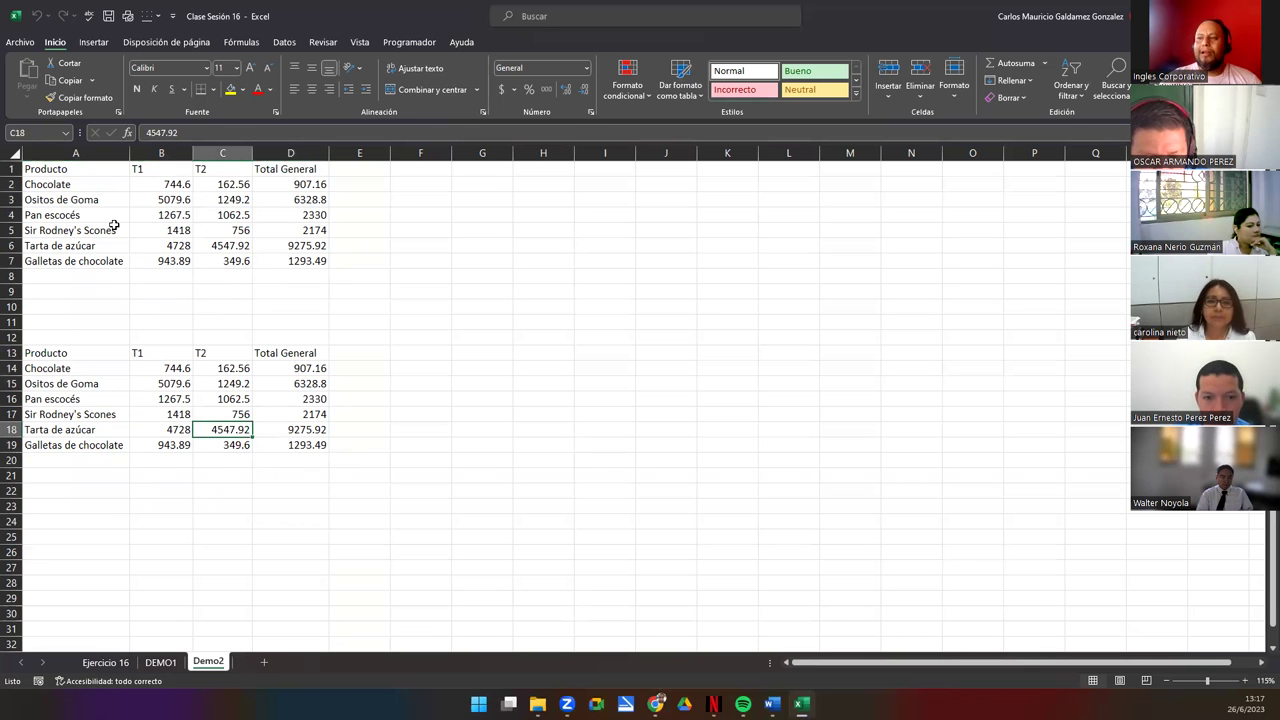
Try applying all borders to the upper product range A1:D7 and undo them.
{"action": "scroll", "coordinate": [106, 222], "scroll_direction": "up", "scroll_amount": 2}
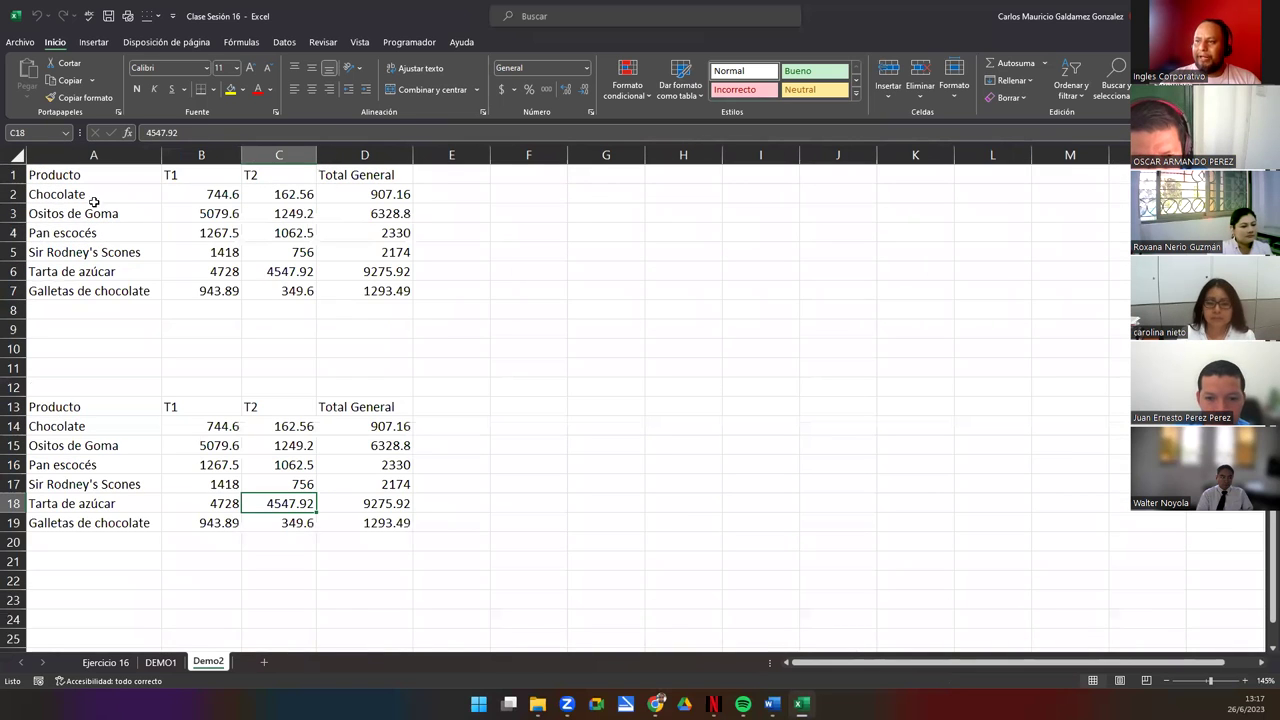
{"action": "left_click_drag", "start_coordinate": [85, 175], "coordinate": [376, 290]}
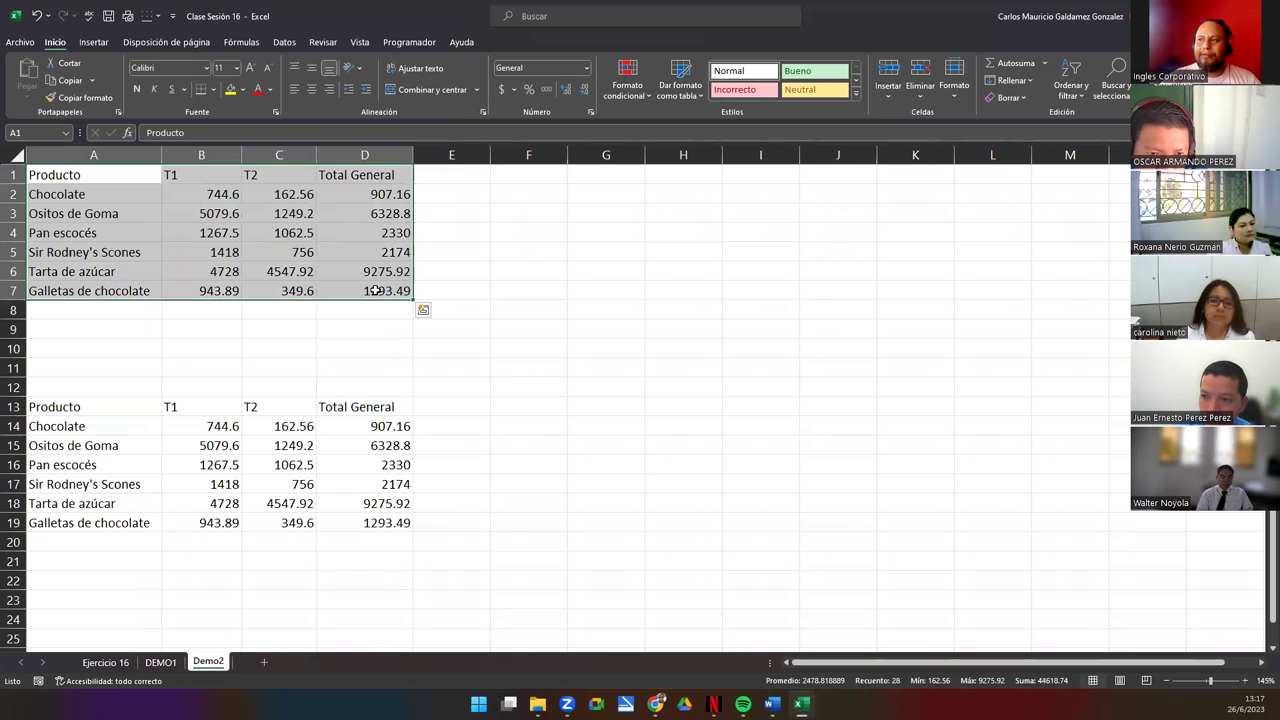
{"action": "left_click", "coordinate": [213, 90]}
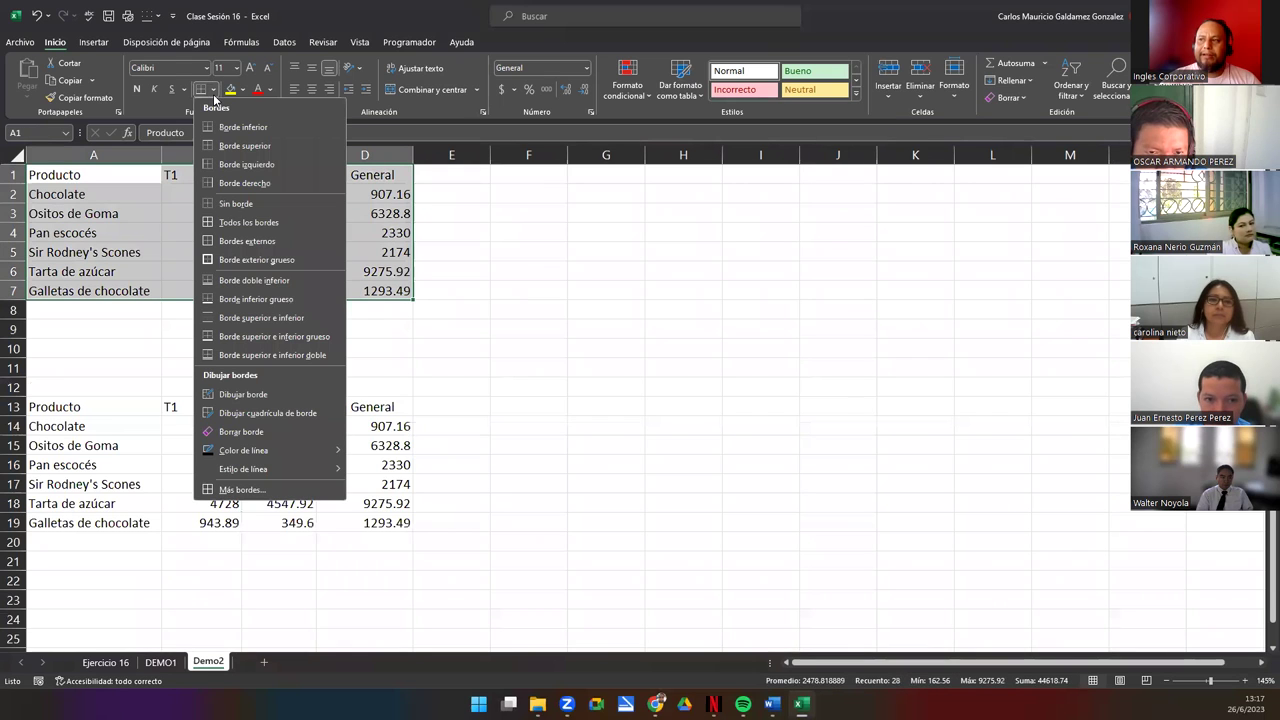
{"action": "left_click", "coordinate": [236, 226]}
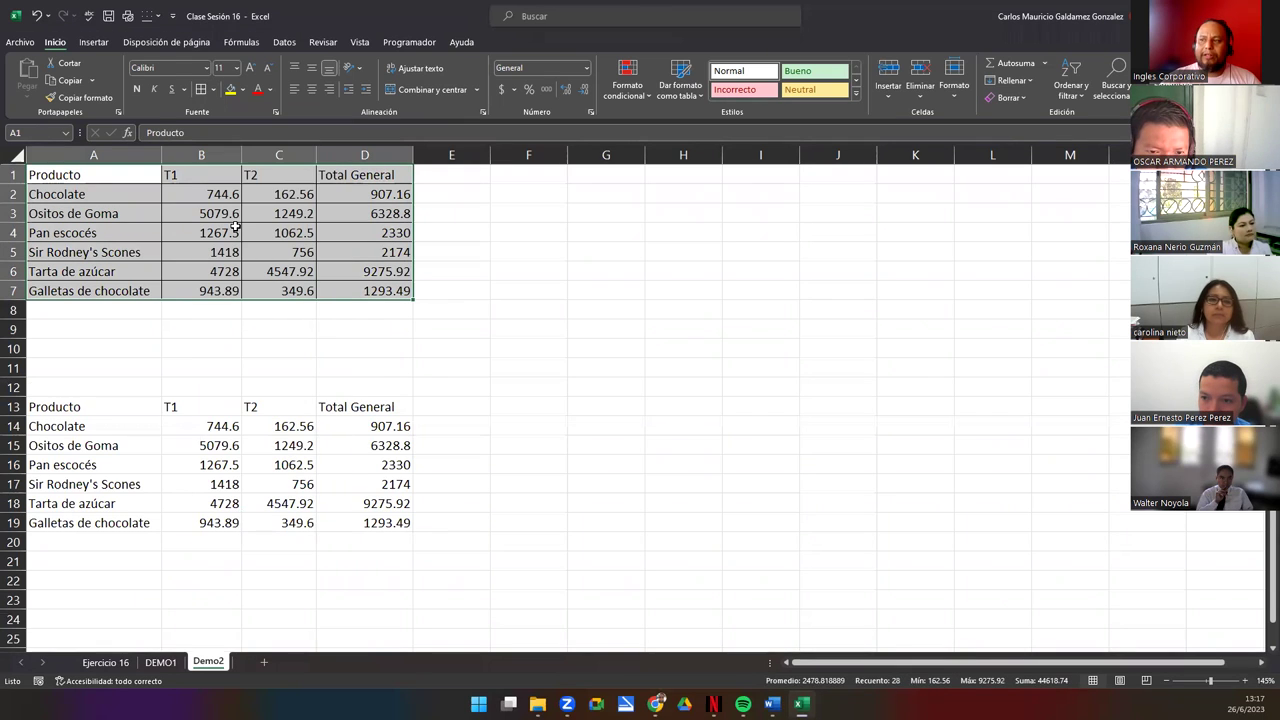
{"action": "key", "text": "ctrl+z"}
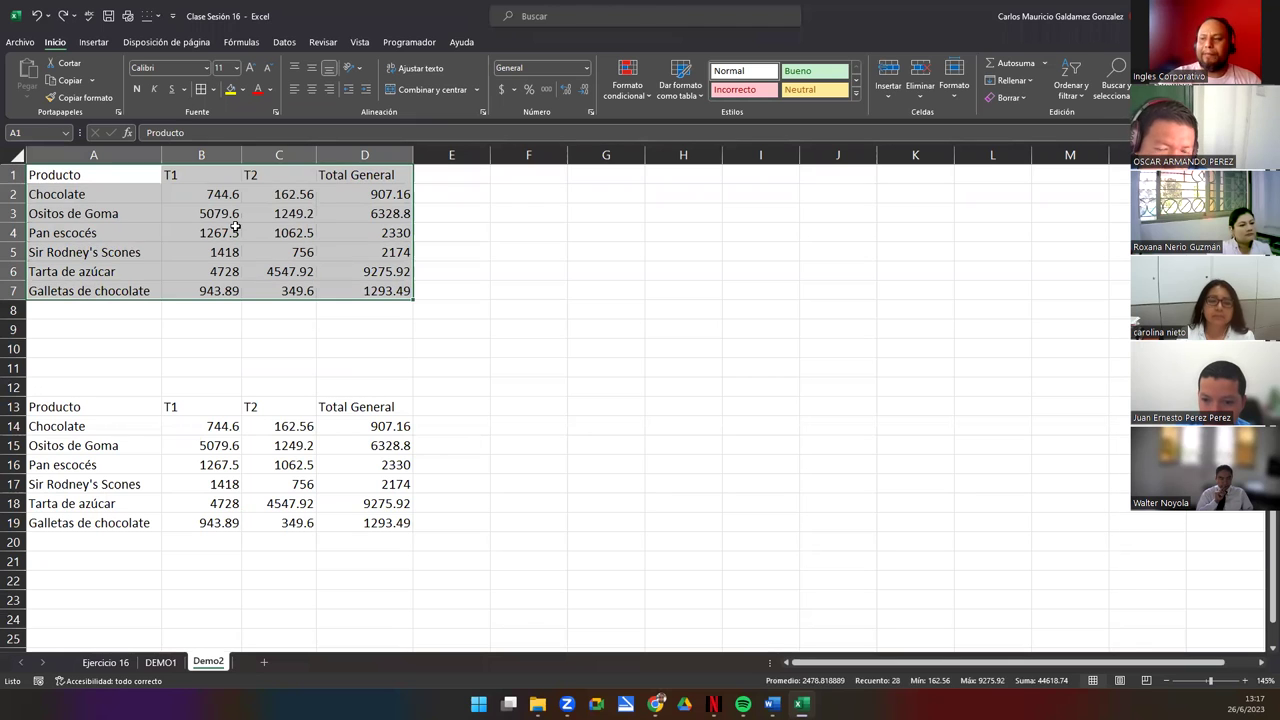
Apply all borders to the product range A1:D7, checking the sheet's print preview before and after.
{"action": "key", "text": "ctrl+p"}
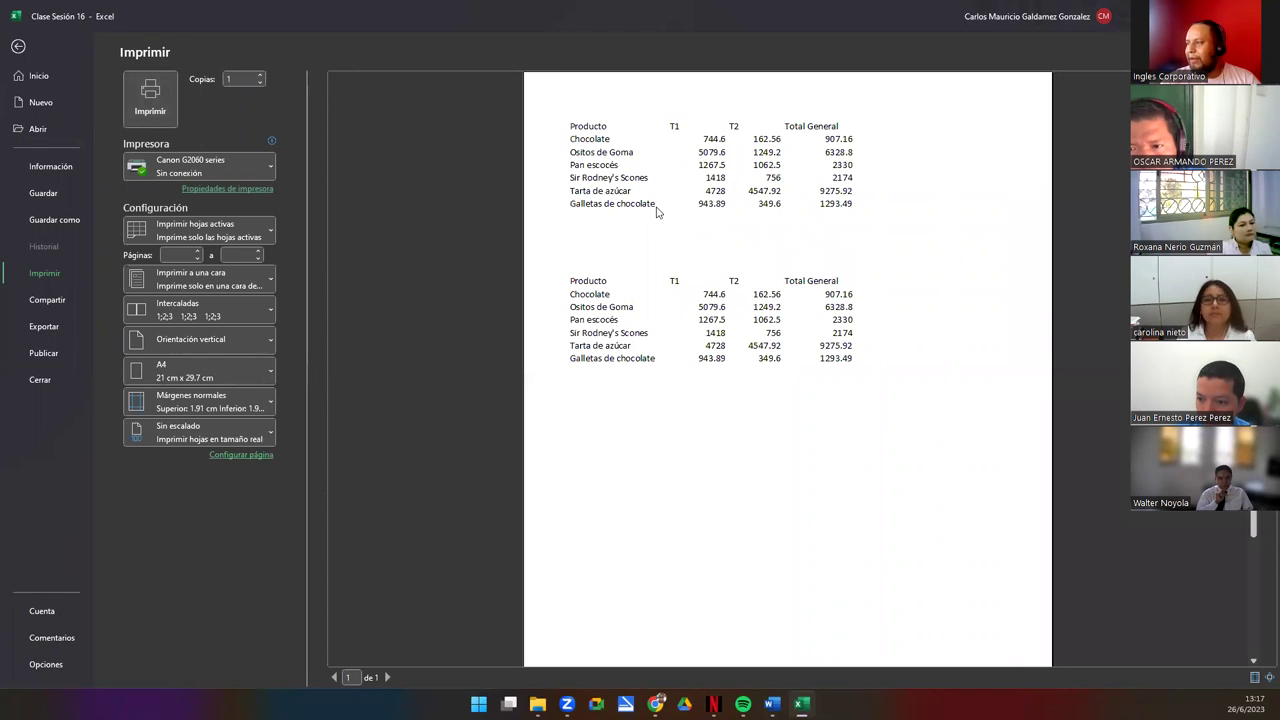
{"action": "key", "text": "Escape"}
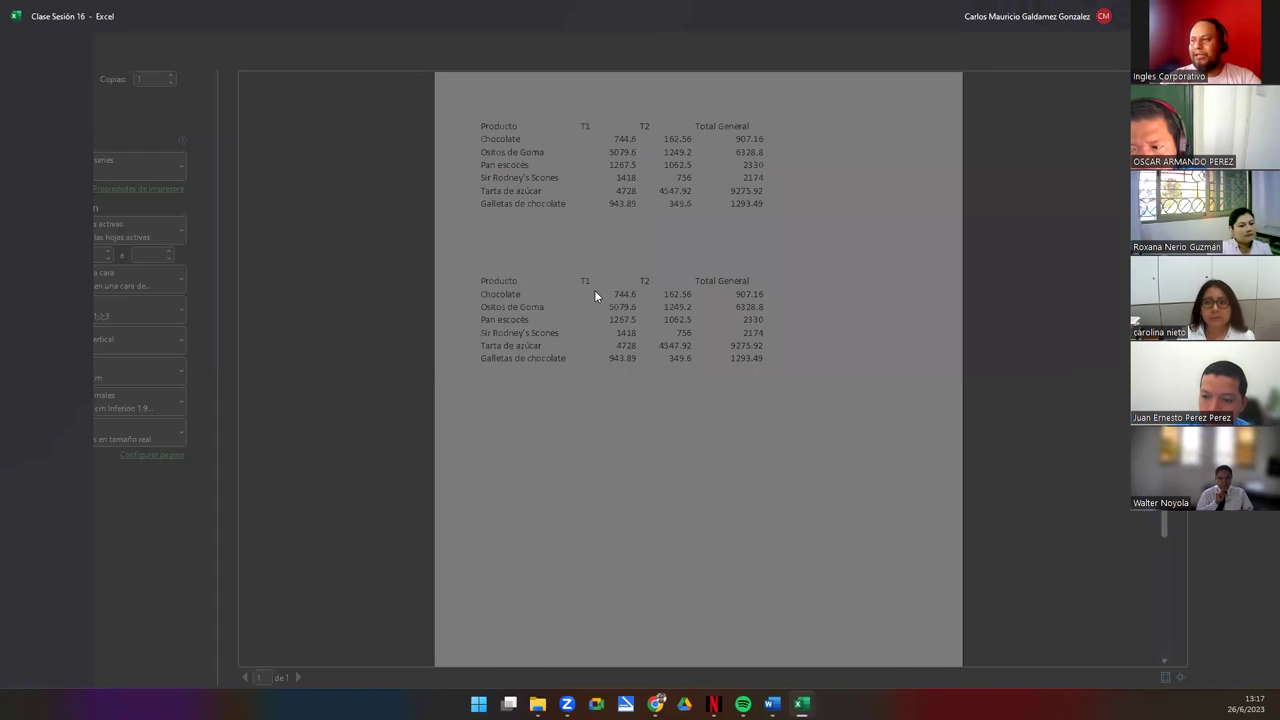
{"action": "left_click", "coordinate": [201, 93]}
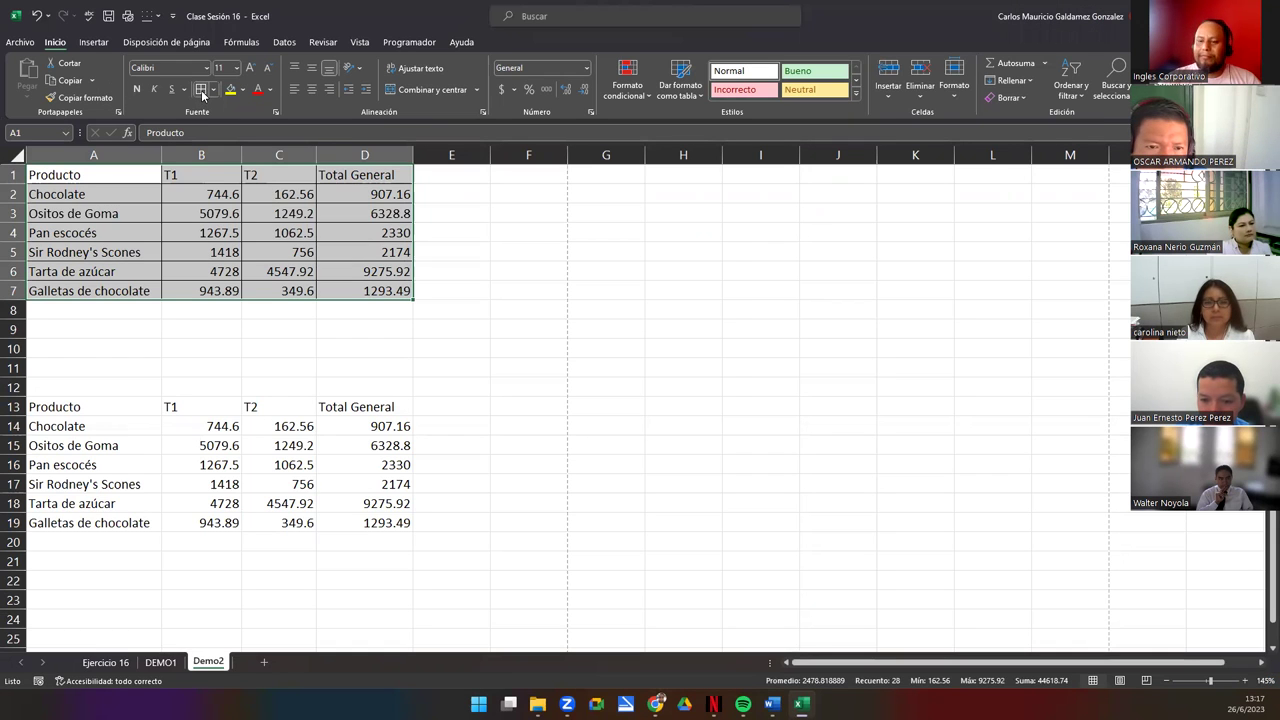
{"action": "key", "text": "ctrl+p"}
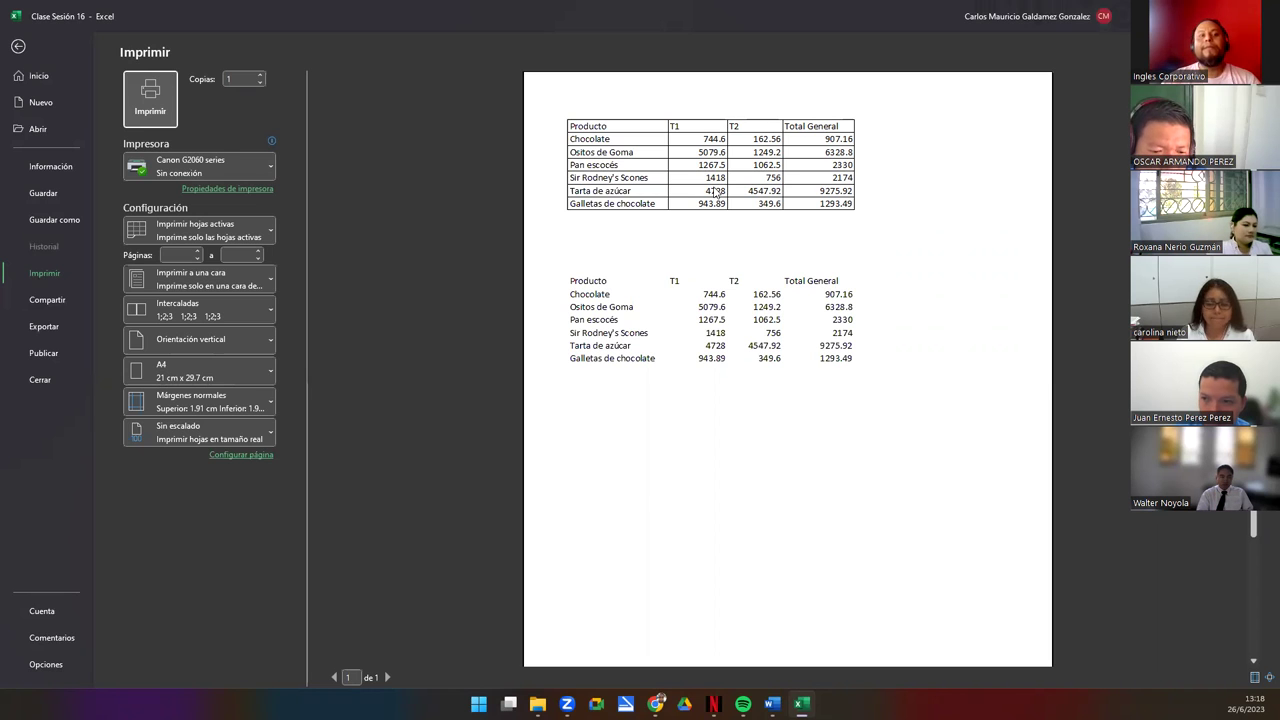
{"action": "key", "text": "Escape"}
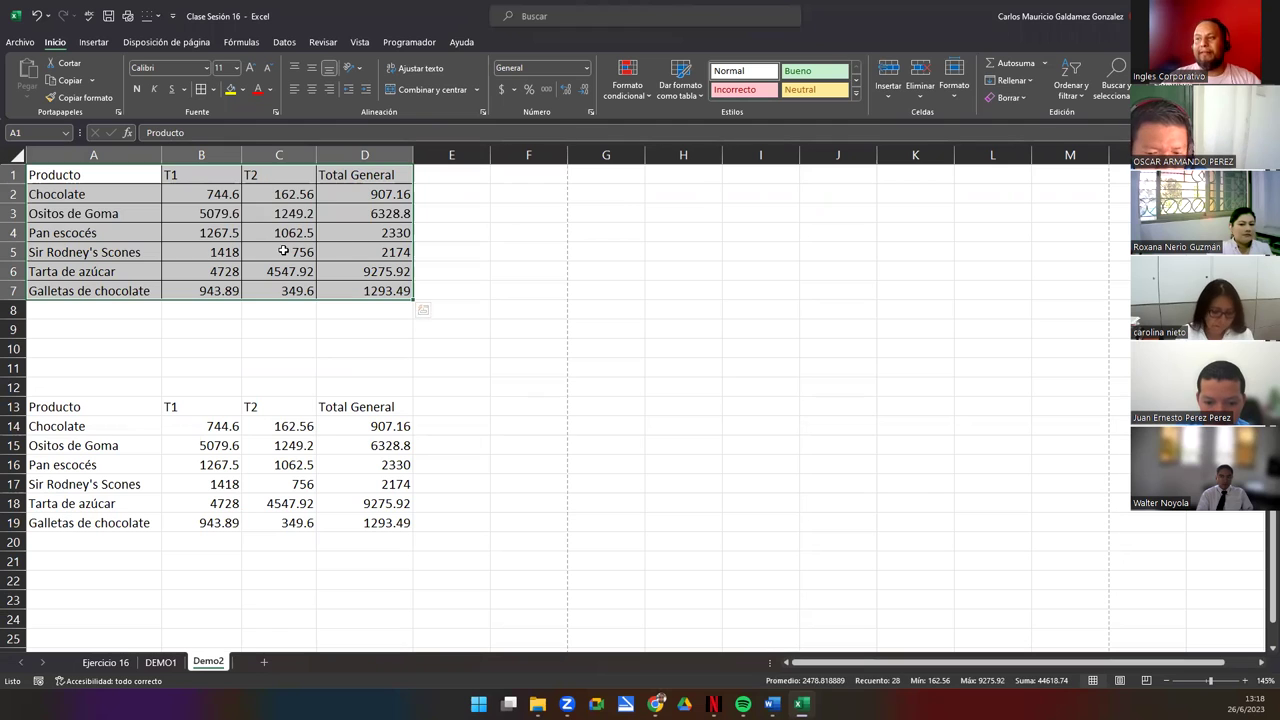
Format the T1, T2 and Total General amounts in B2:D7 with the Contabilidad number format.
{"action": "left_click", "coordinate": [222, 198]}
{"action": "left_click_drag", "start_coordinate": [226, 201], "coordinate": [372, 292]}
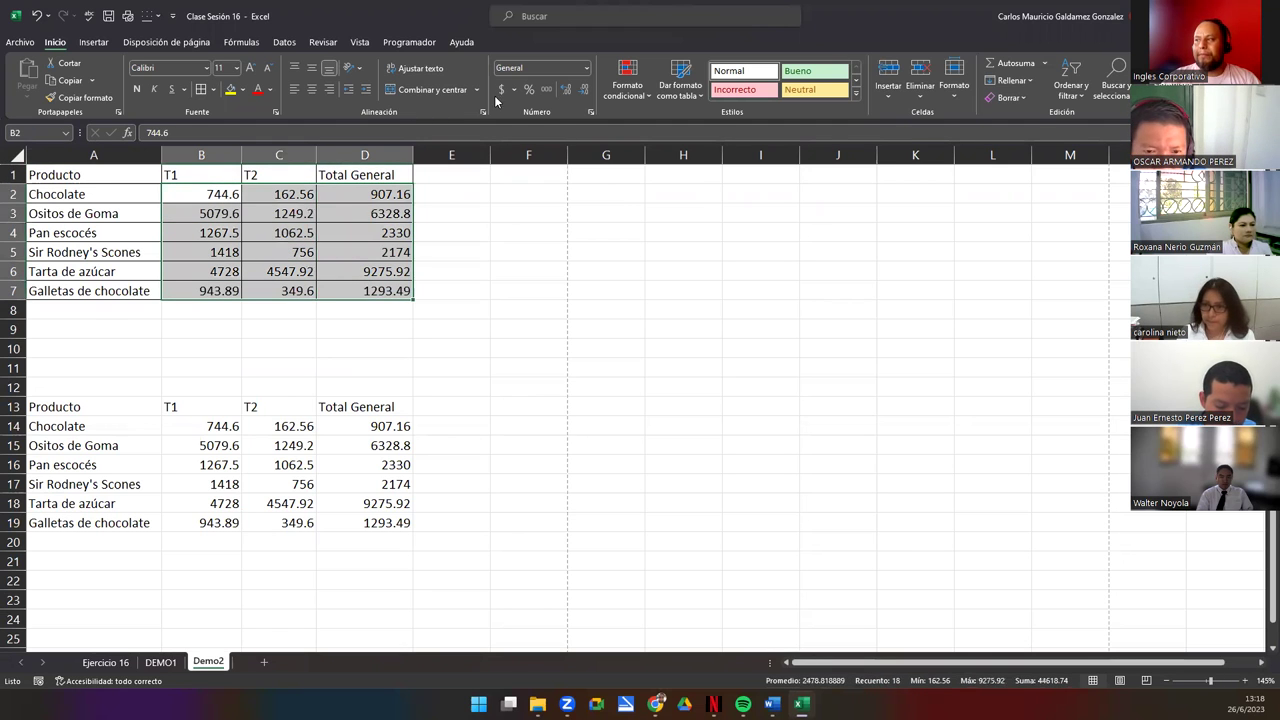
{"action": "left_click", "coordinate": [587, 68]}
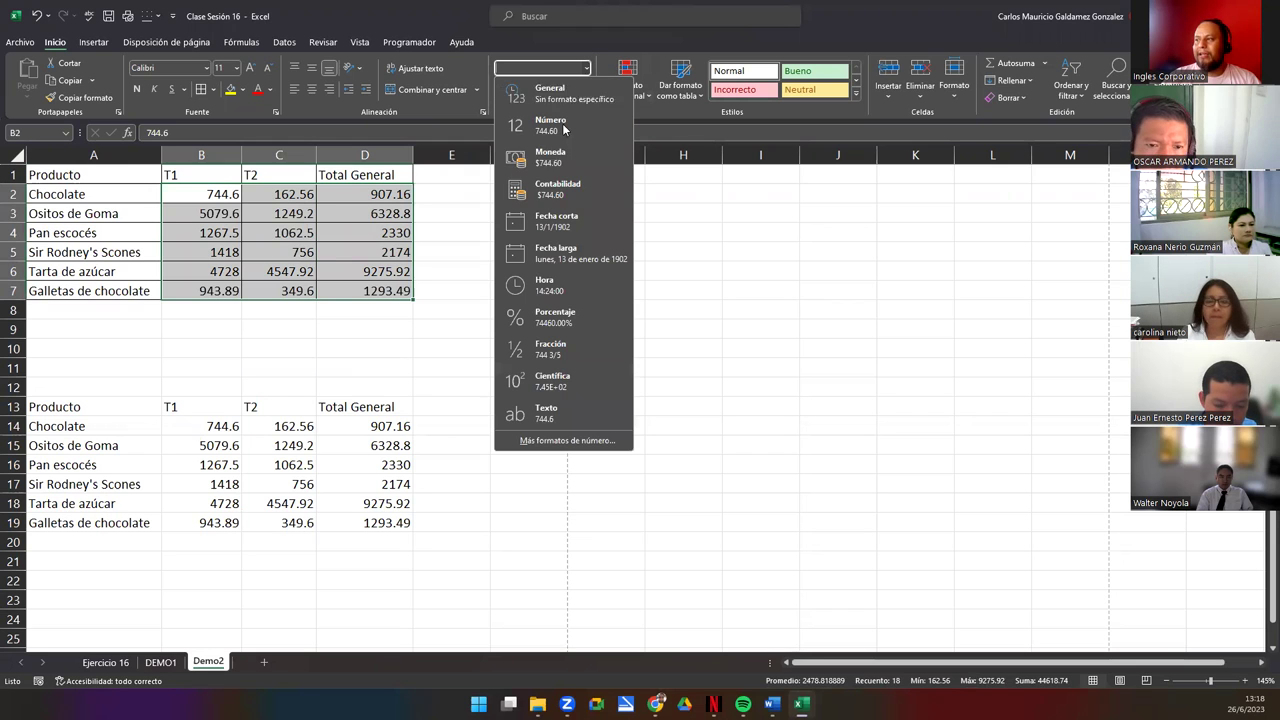
{"action": "left_click", "coordinate": [546, 194]}
Inspect the Total General formulas in cells D2 to D4 without changing them.
{"action": "left_click", "coordinate": [342, 194]}
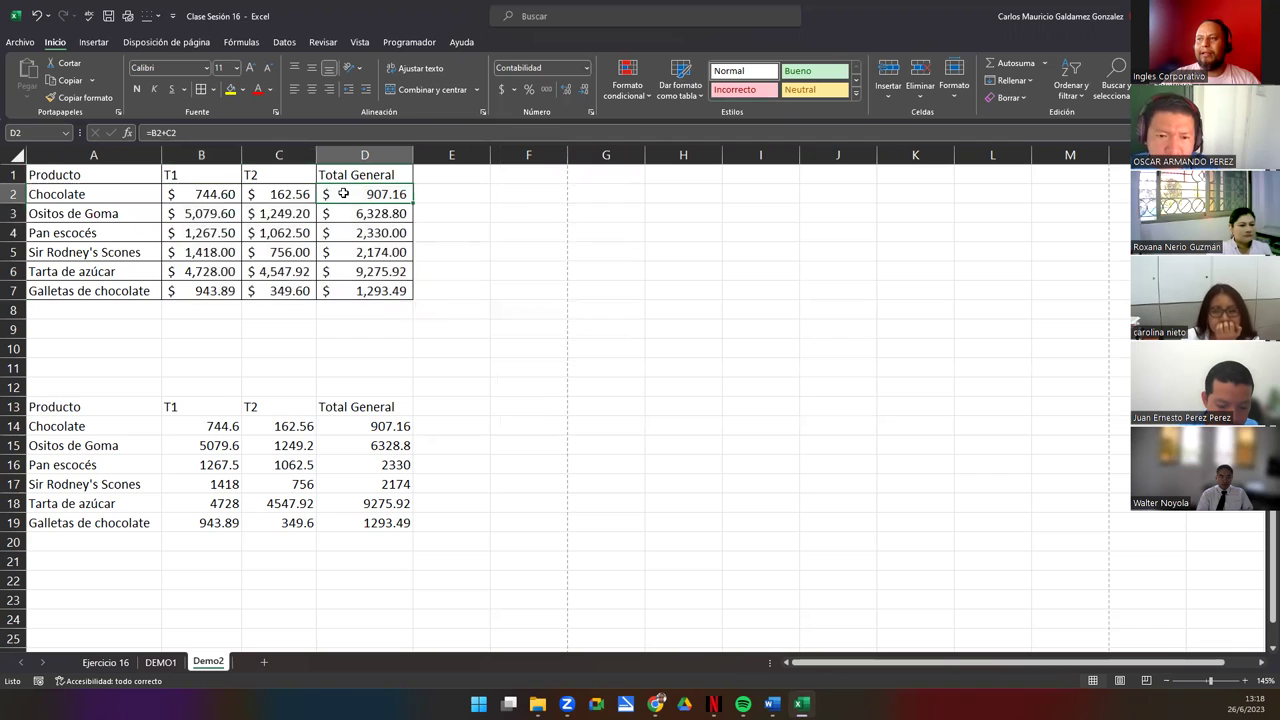
{"action": "key", "text": "F2"}
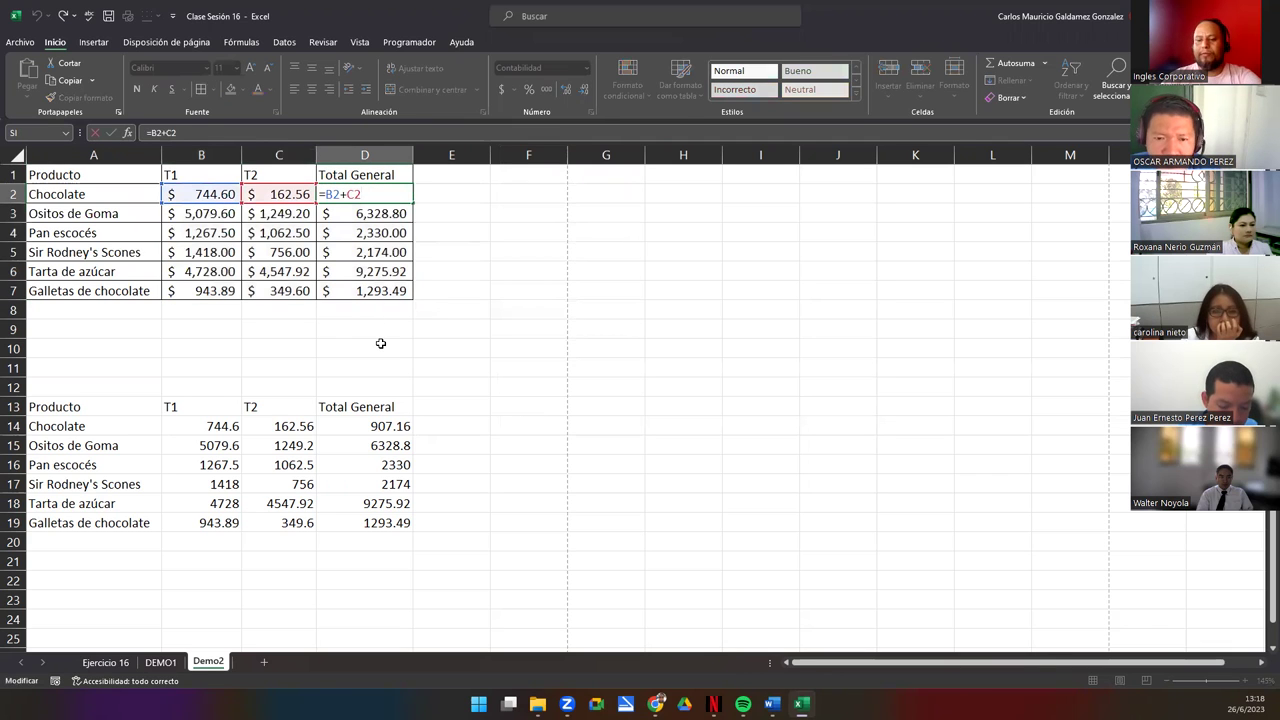
{"action": "key", "text": "Return"}
{"action": "key", "text": "F2"}
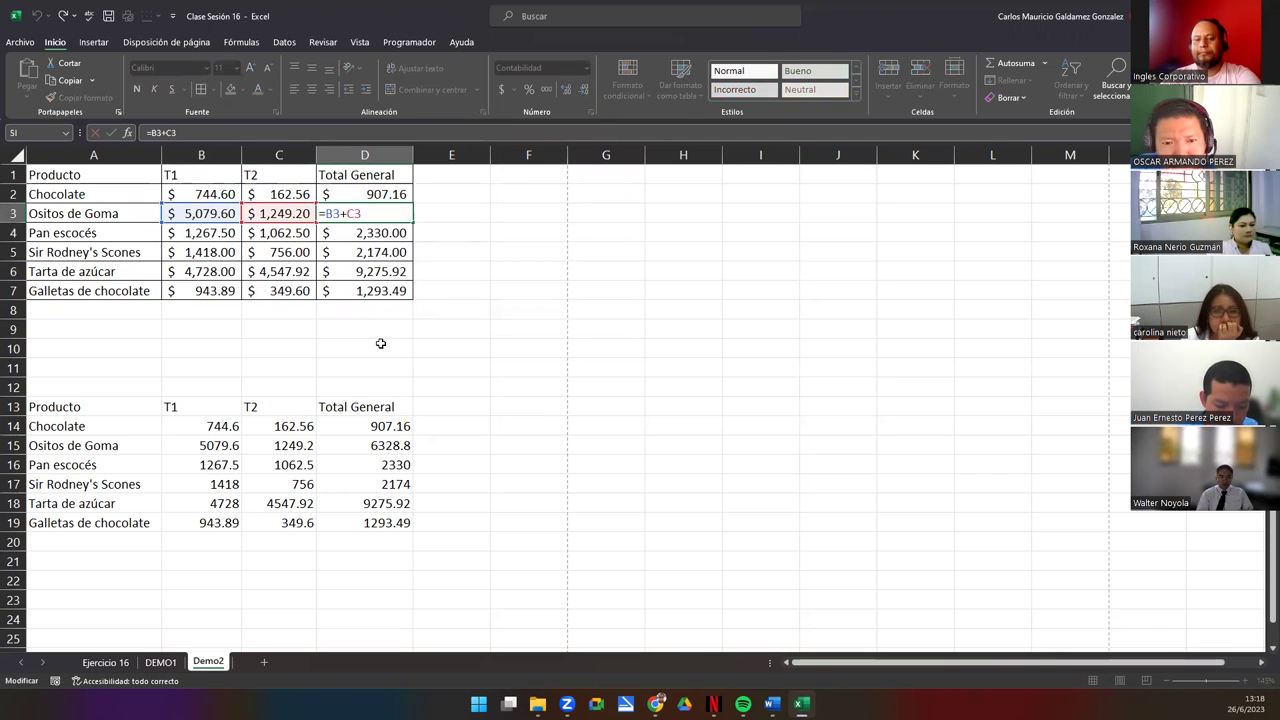
{"action": "key", "text": "Return"}
{"action": "key", "text": "F2"}
{"action": "key", "text": "Return"}
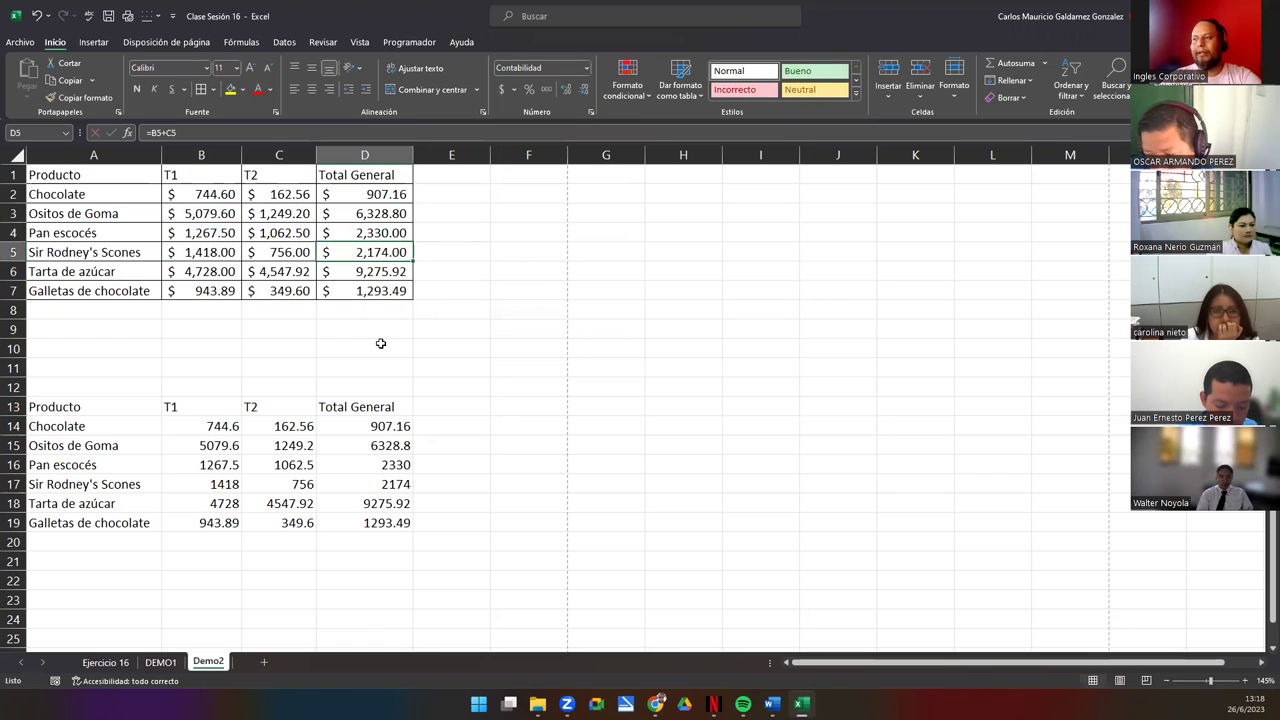
{"action": "left_click_drag", "start_coordinate": [82, 181], "coordinate": [356, 288]}
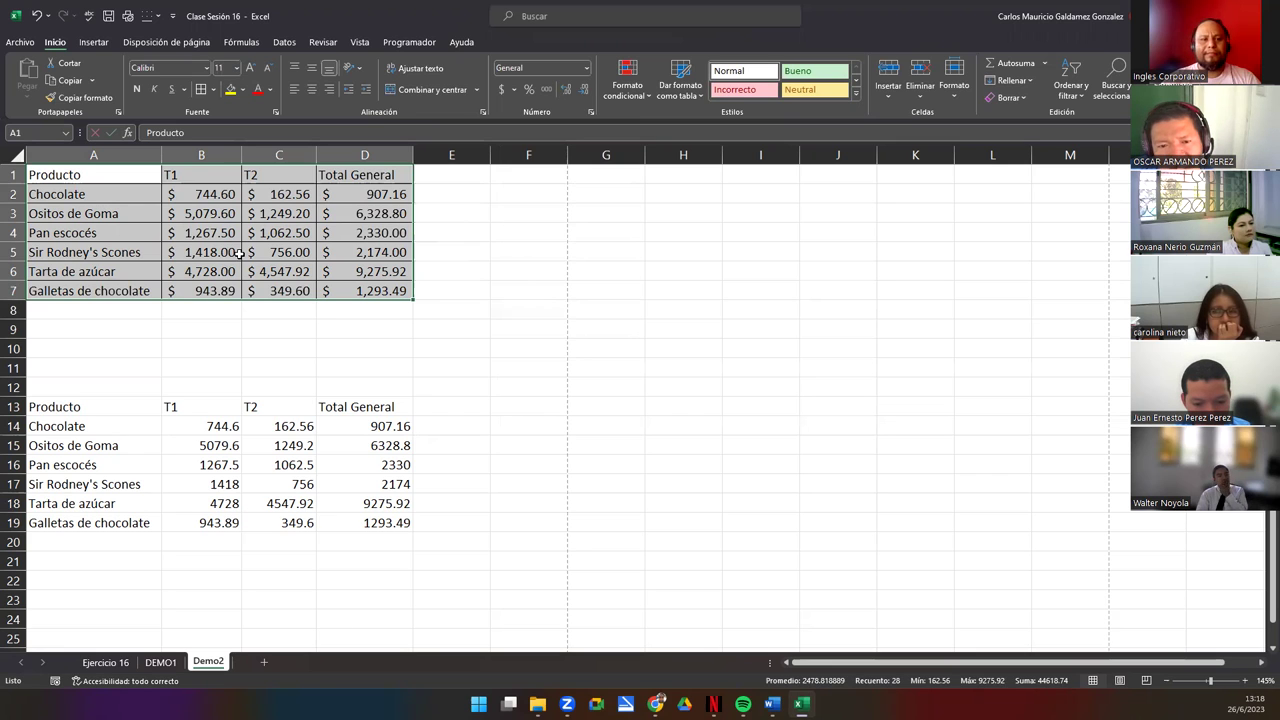
{"action": "left_click", "coordinate": [238, 254]}
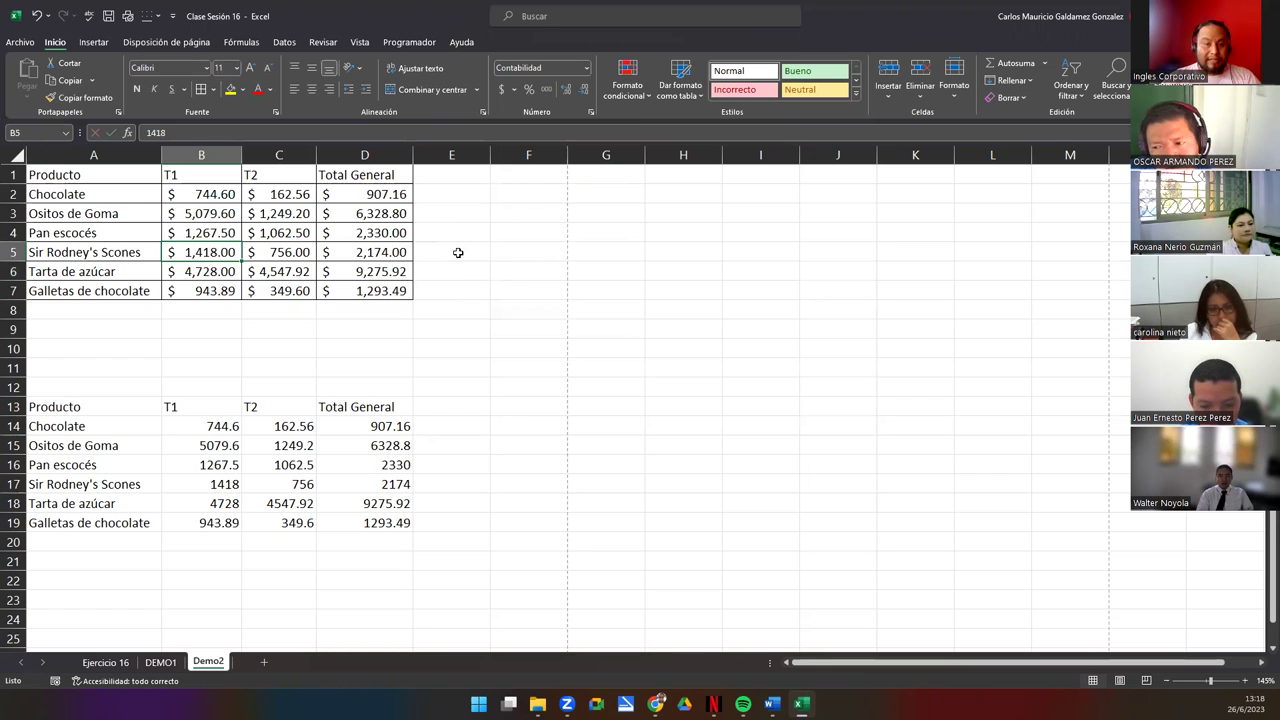
{"action": "left_click_drag", "start_coordinate": [66, 177], "coordinate": [366, 292]}
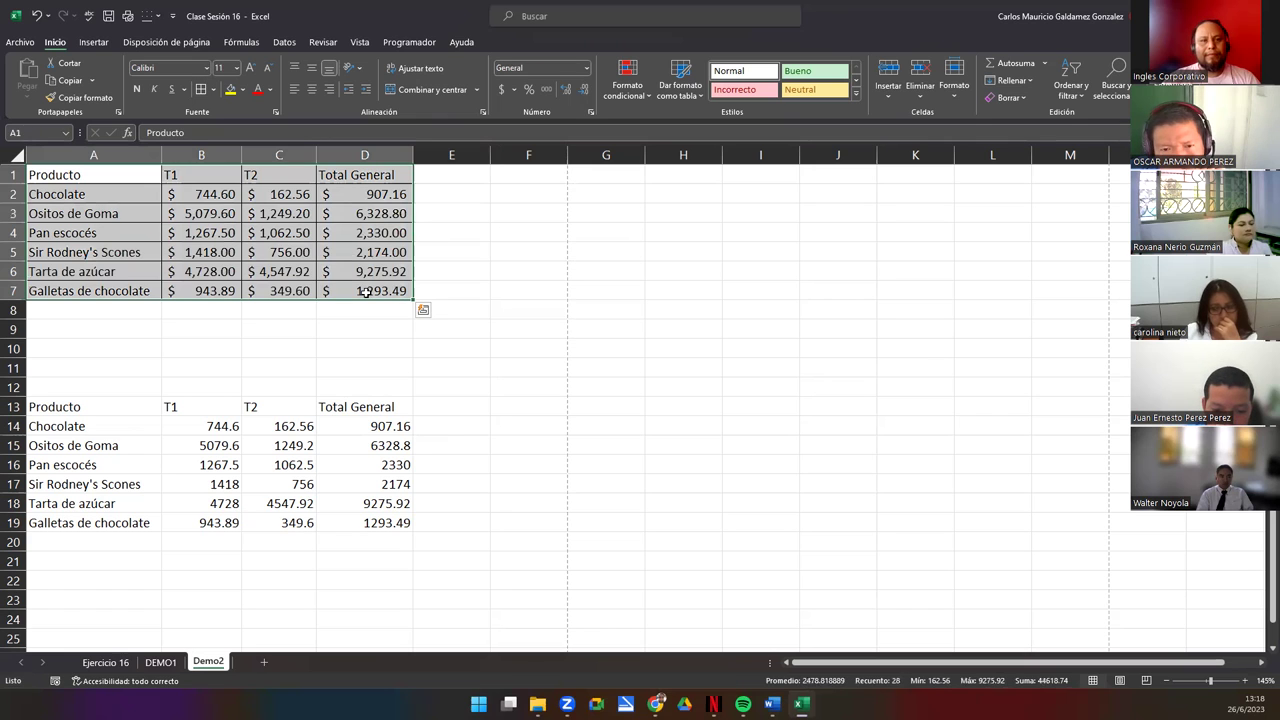
{"action": "left_click", "coordinate": [366, 292]}
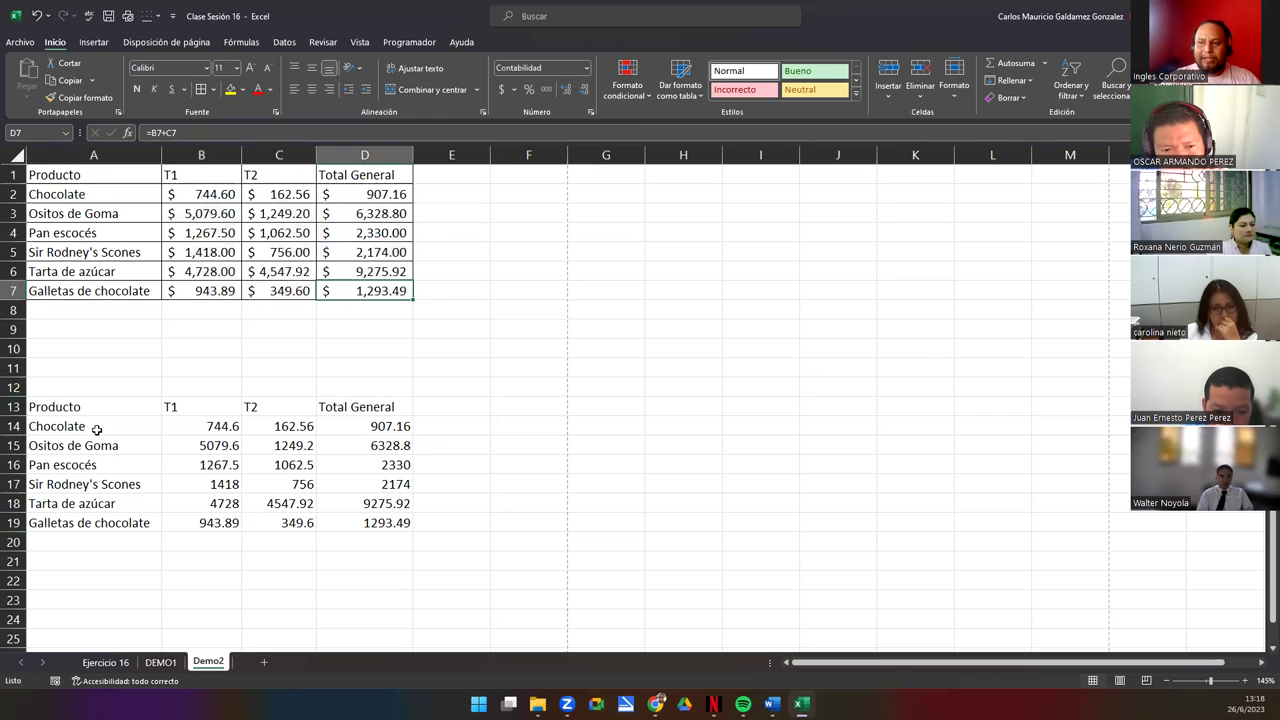
Convert the lower product range A13:D19 into an Excel table, keeping its first row as headers.
{"action": "left_click_drag", "start_coordinate": [72, 408], "coordinate": [366, 523]}
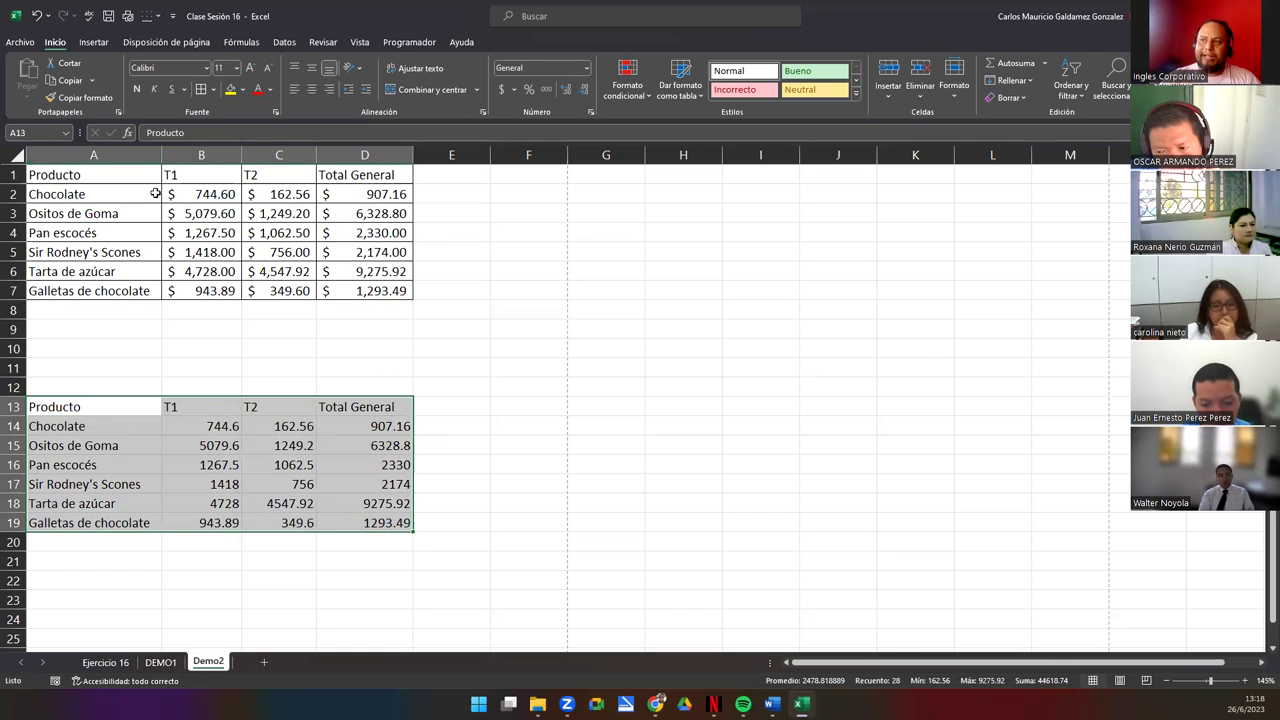
{"action": "left_click", "coordinate": [94, 42]}
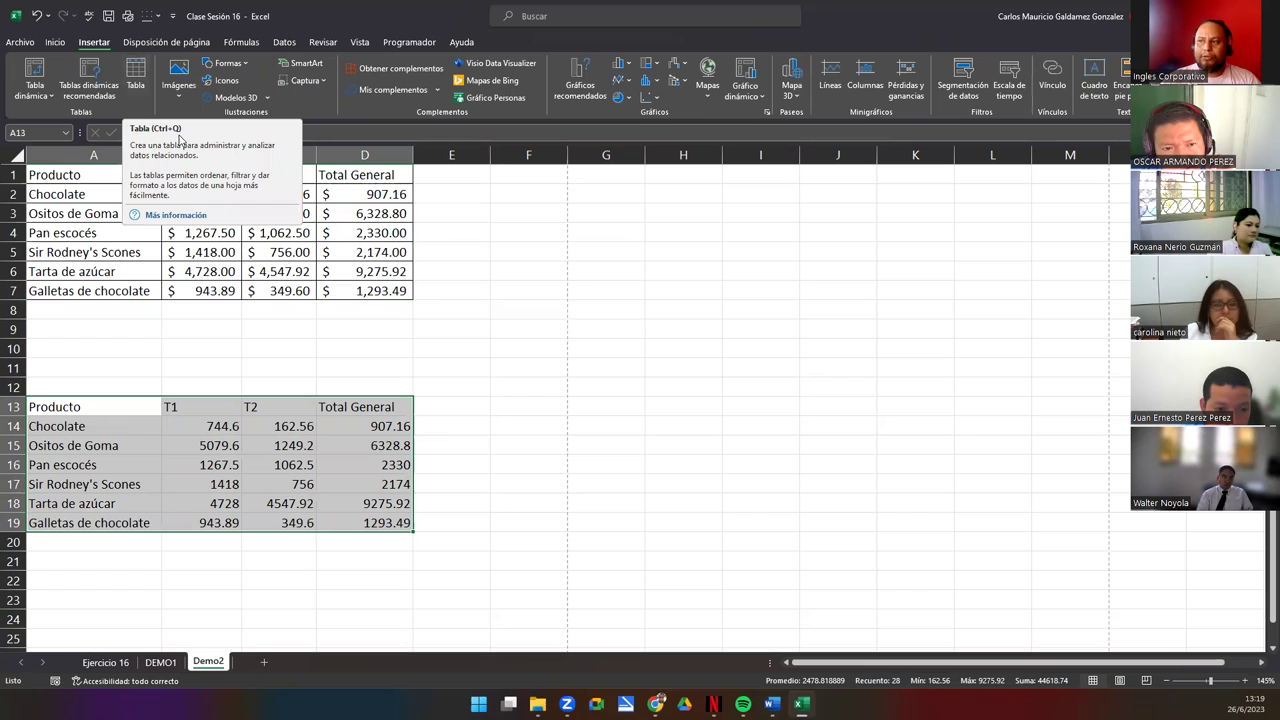
{"action": "left_click", "coordinate": [136, 88]}
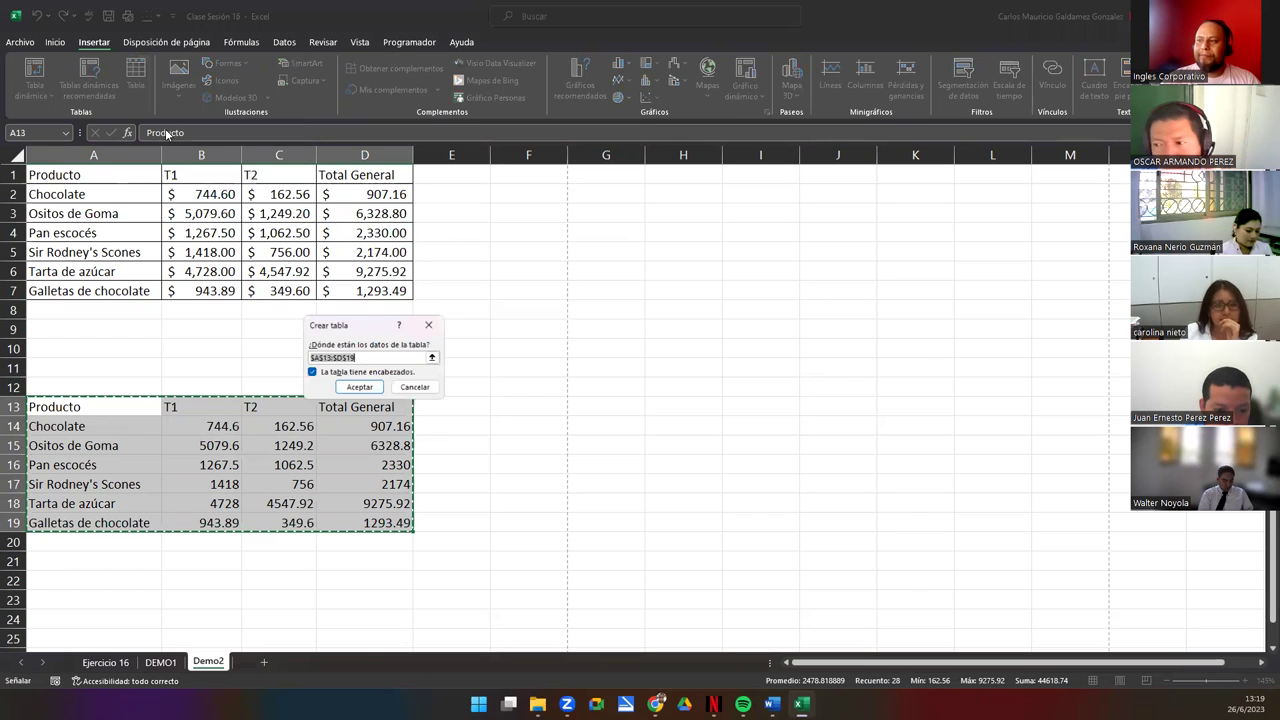
{"action": "left_click_drag", "start_coordinate": [350, 327], "coordinate": [434, 332]}
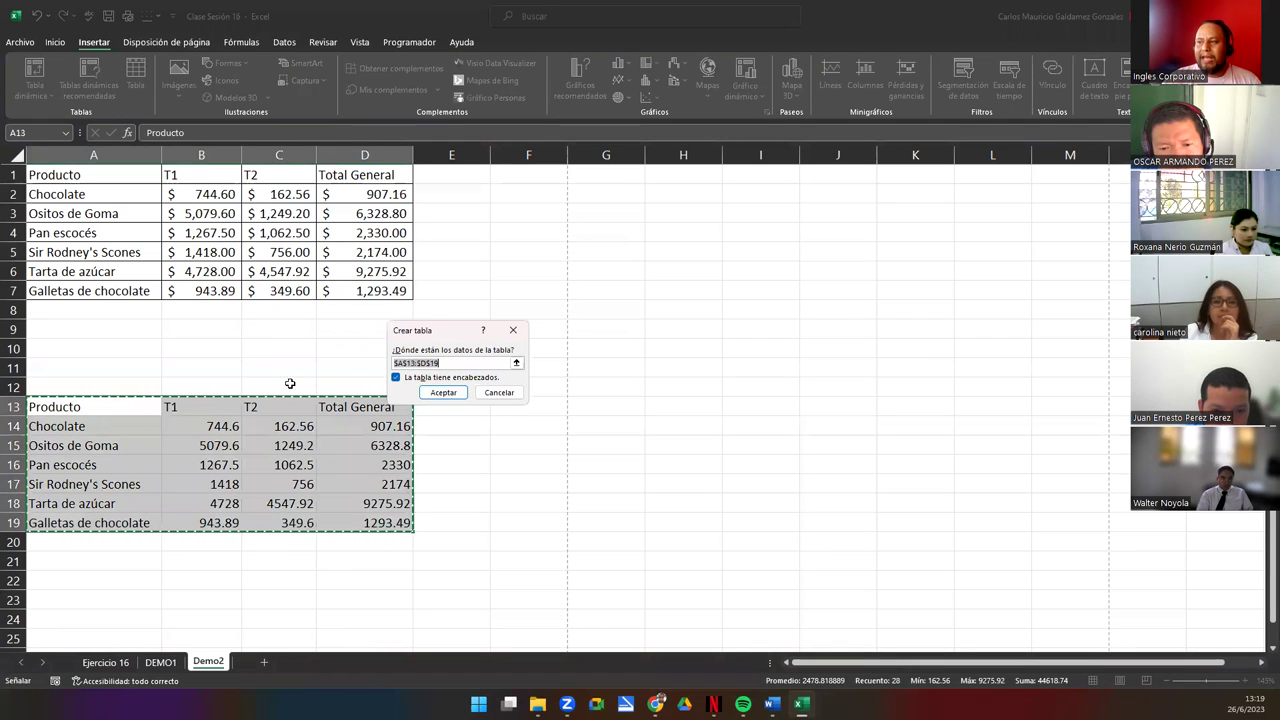
{"action": "left_click", "coordinate": [397, 380]}
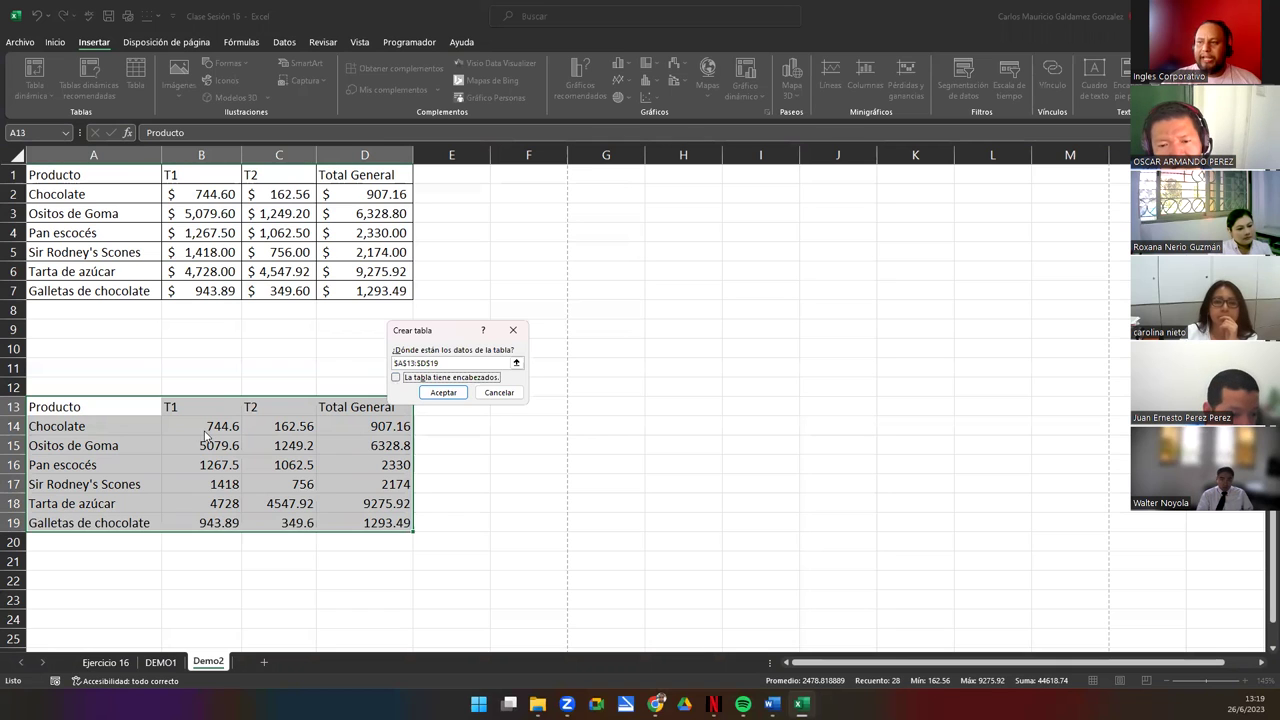
{"action": "left_click", "coordinate": [397, 380]}
{"action": "left_click", "coordinate": [454, 365]}
{"action": "left_click", "coordinate": [443, 392]}
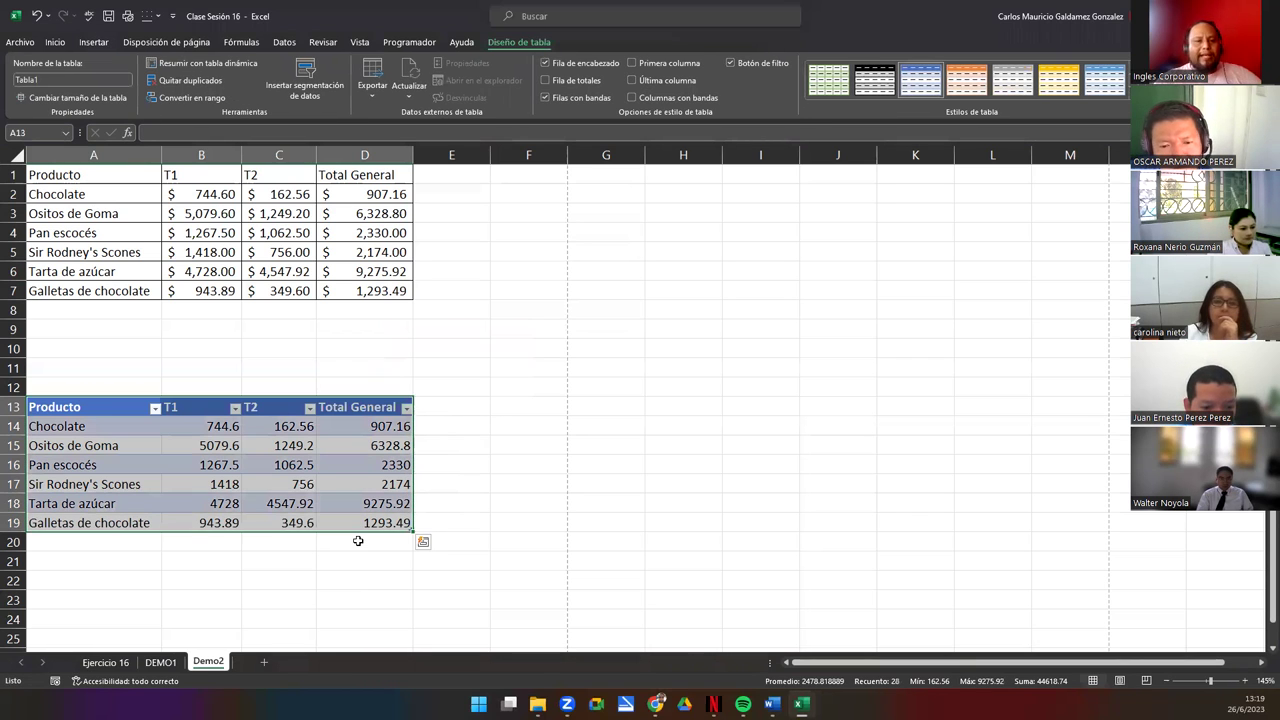
{"action": "left_click_drag", "start_coordinate": [100, 410], "coordinate": [400, 524]}
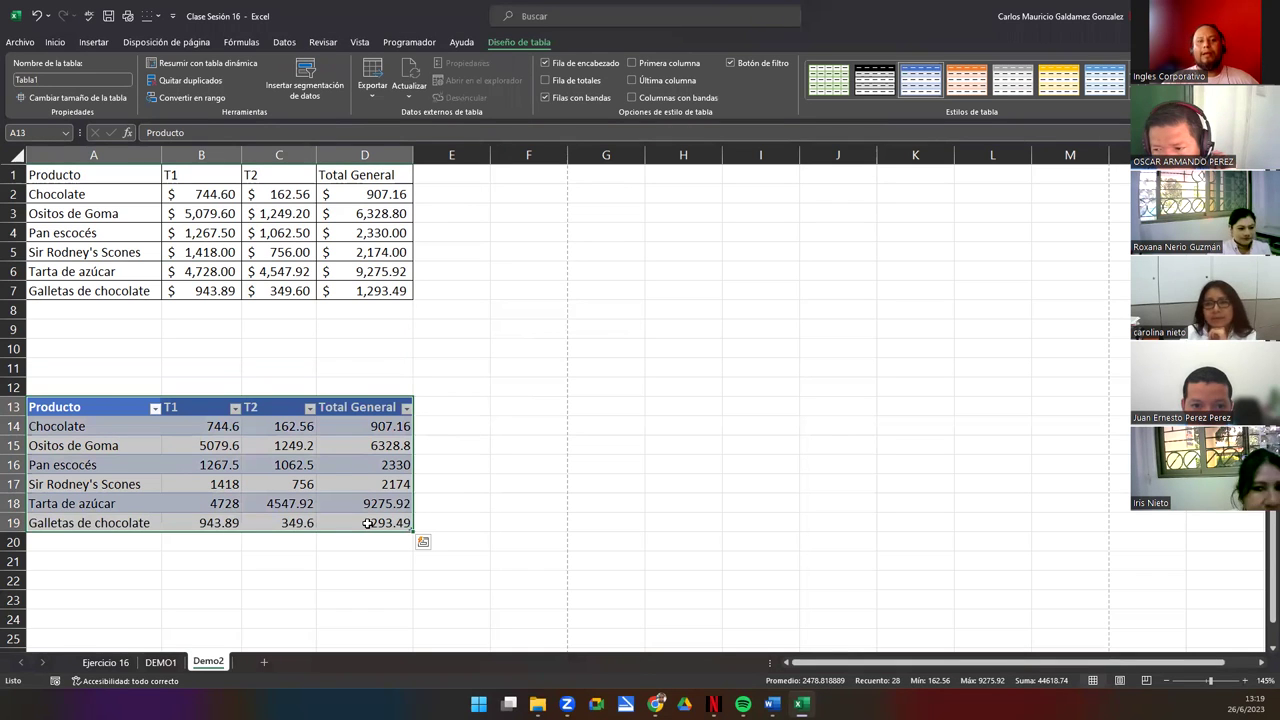
{"action": "left_click", "coordinate": [154, 482]}
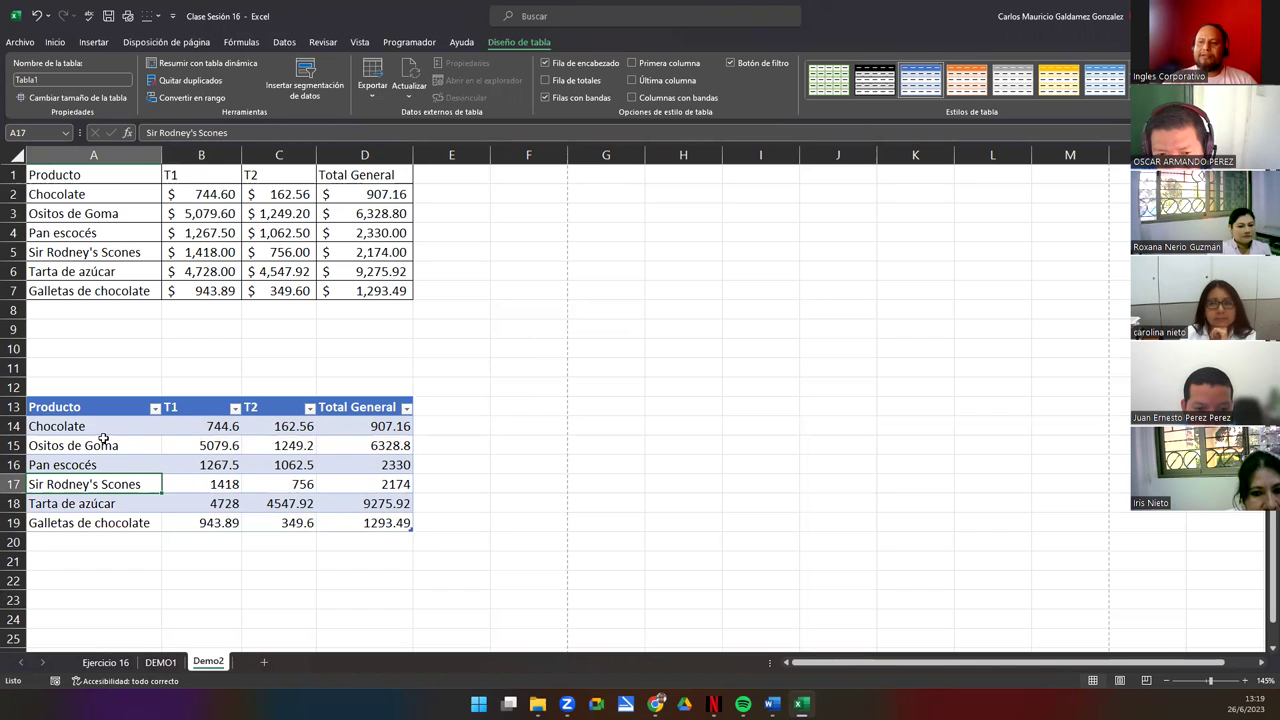
{"action": "left_click", "coordinate": [71, 404]}
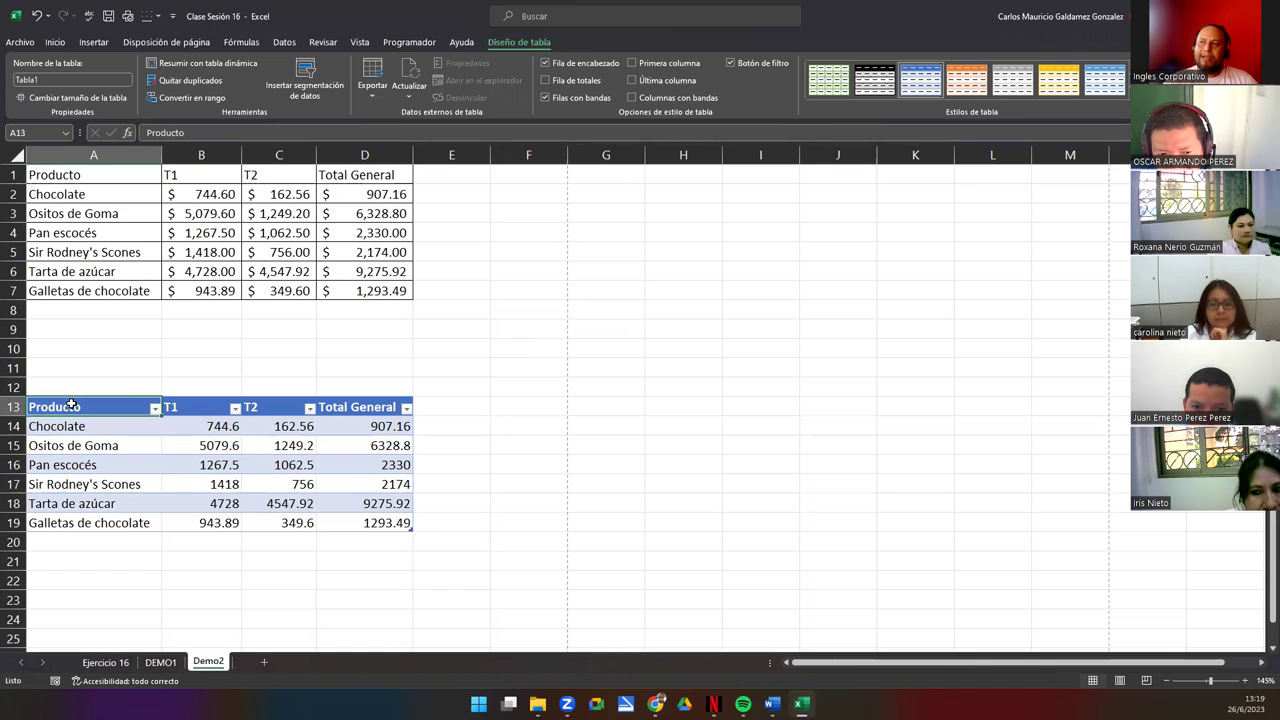
{"action": "left_click", "coordinate": [458, 343]}
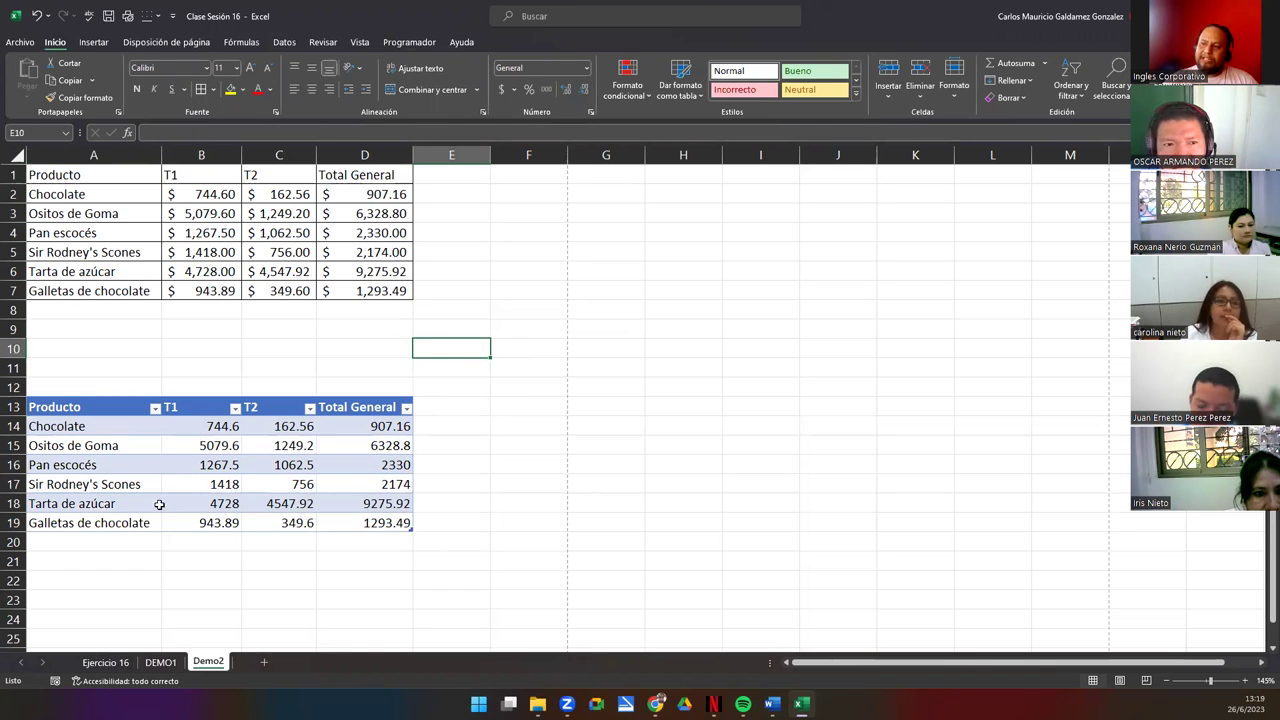
Rename the table in A13:D19 as TablaProduct.
{"action": "left_click", "coordinate": [108, 465]}
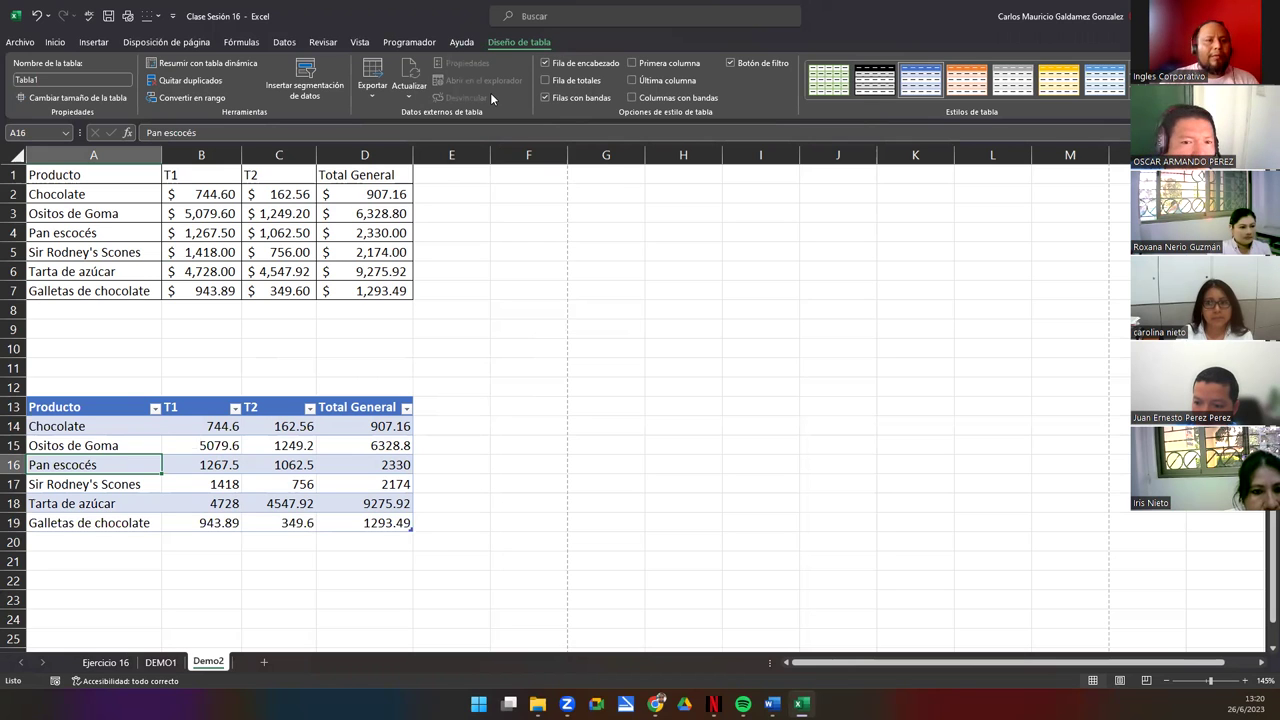
{"action": "left_click", "coordinate": [52, 77]}
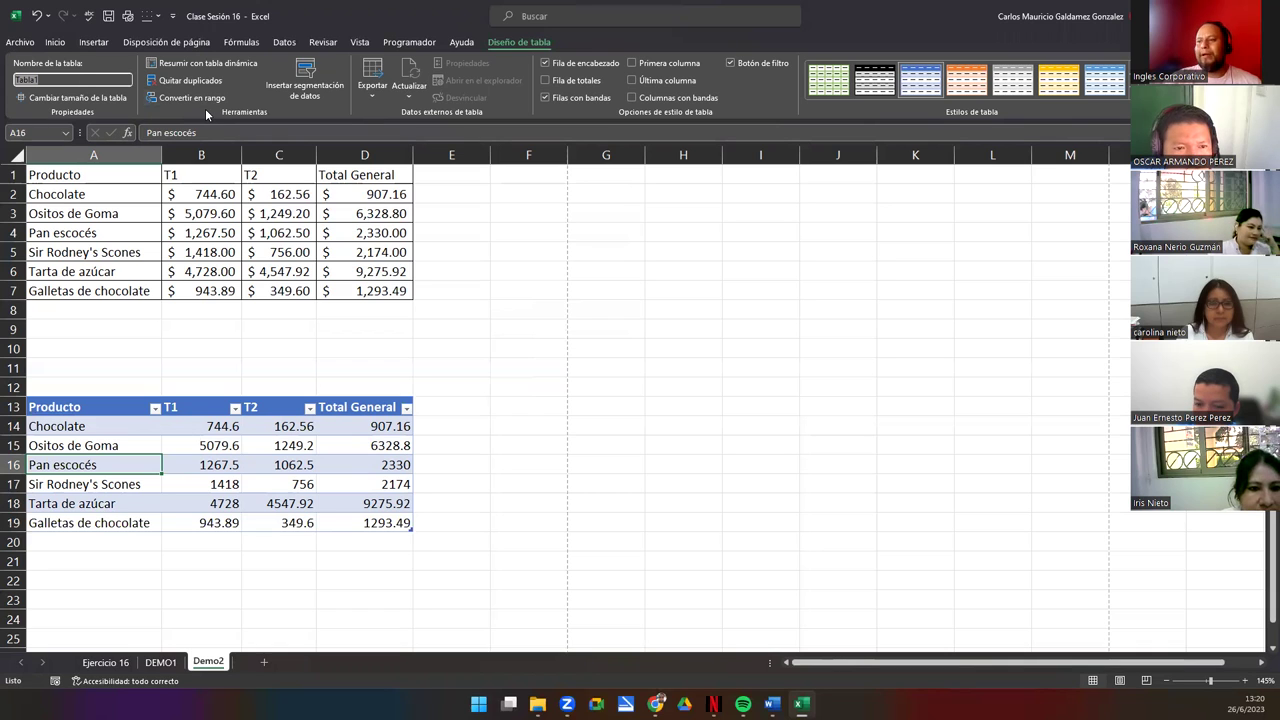
{"action": "key", "text": "BackSpace"}
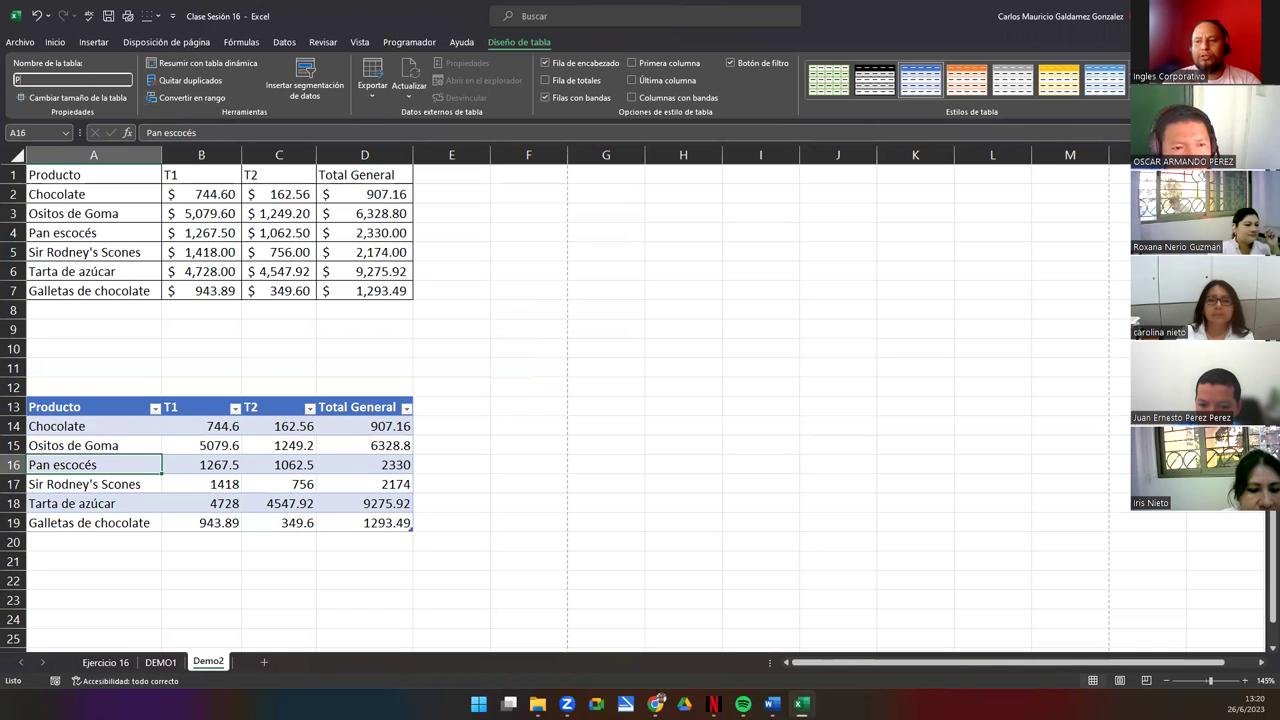
{"action": "type", "text": "Tabla"}
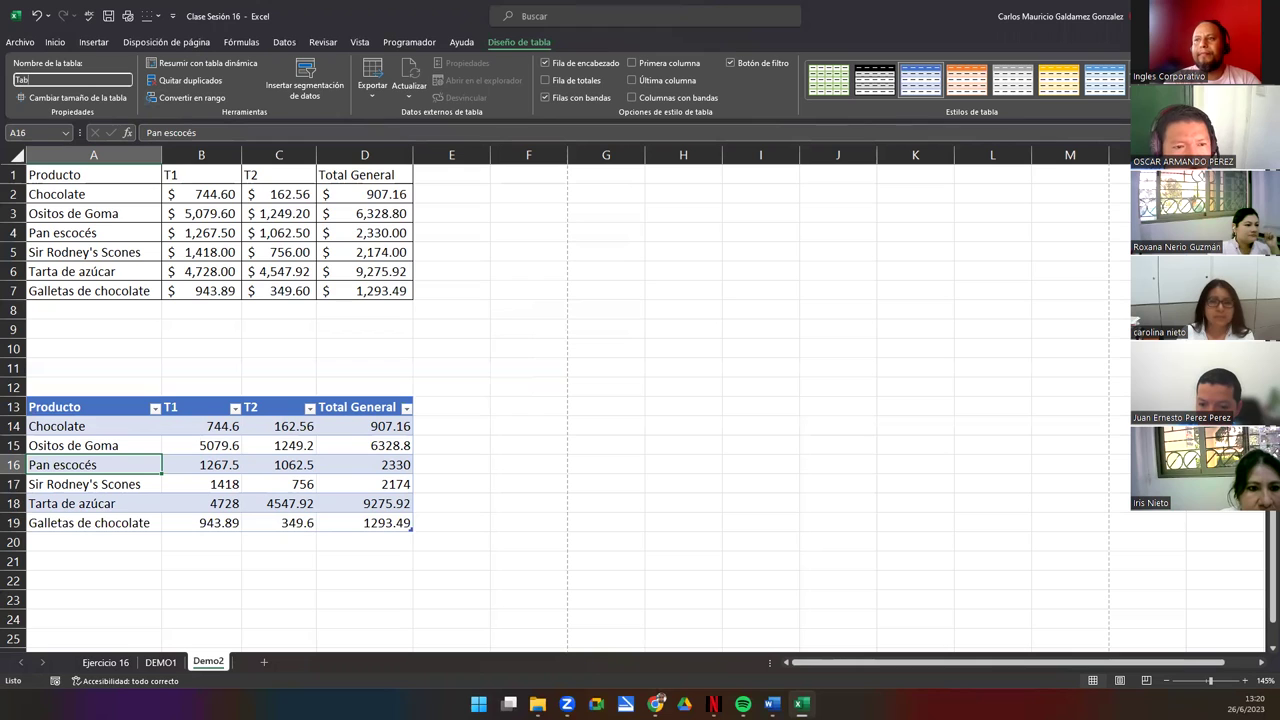
{"action": "type", "text": "Product"}
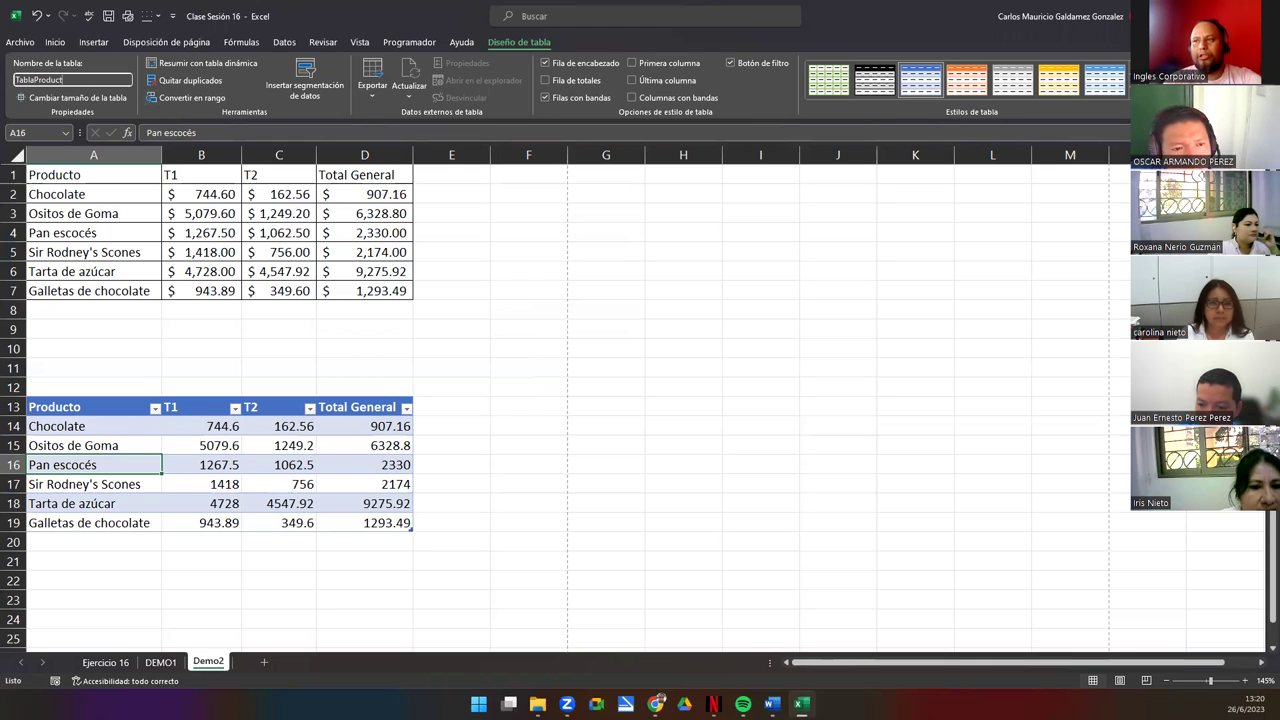
{"action": "key", "text": "Return"}
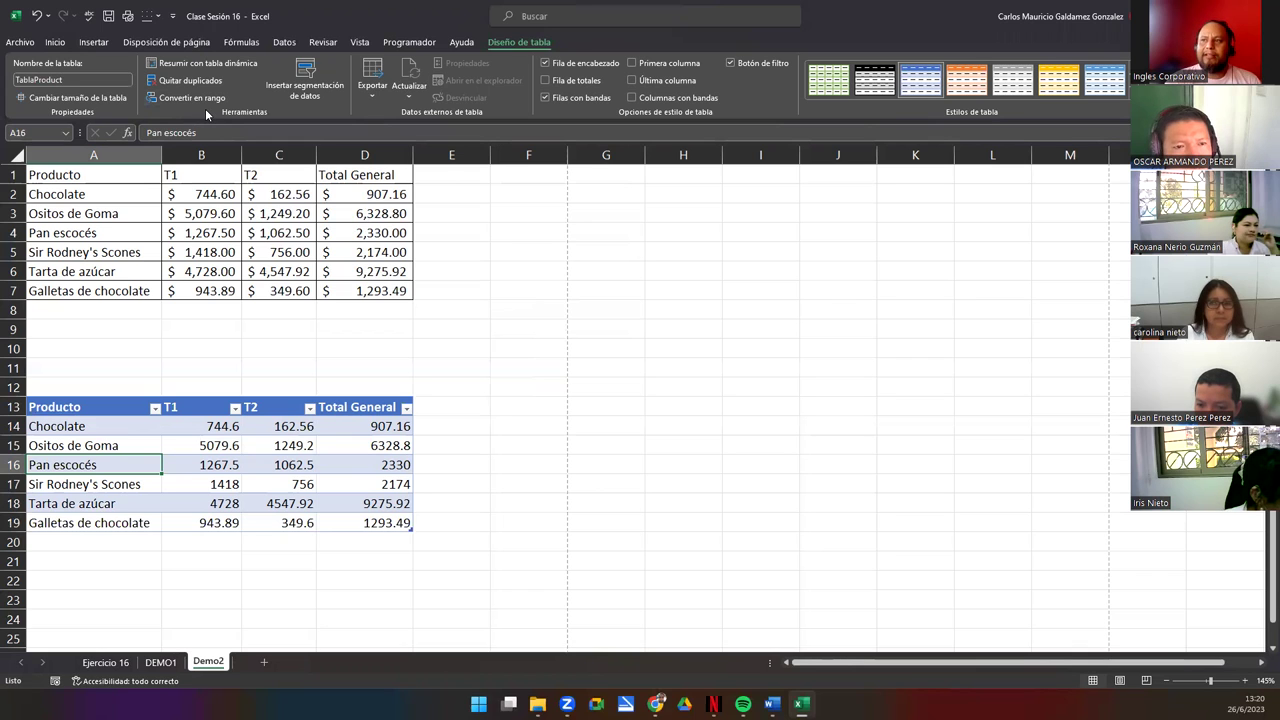
Format the T1, T2 and Total General amounts in B14:D19 of the table with the Contabilidad number format.
{"action": "left_click", "coordinate": [199, 432]}
{"action": "left_click_drag", "start_coordinate": [100, 409], "coordinate": [360, 521]}
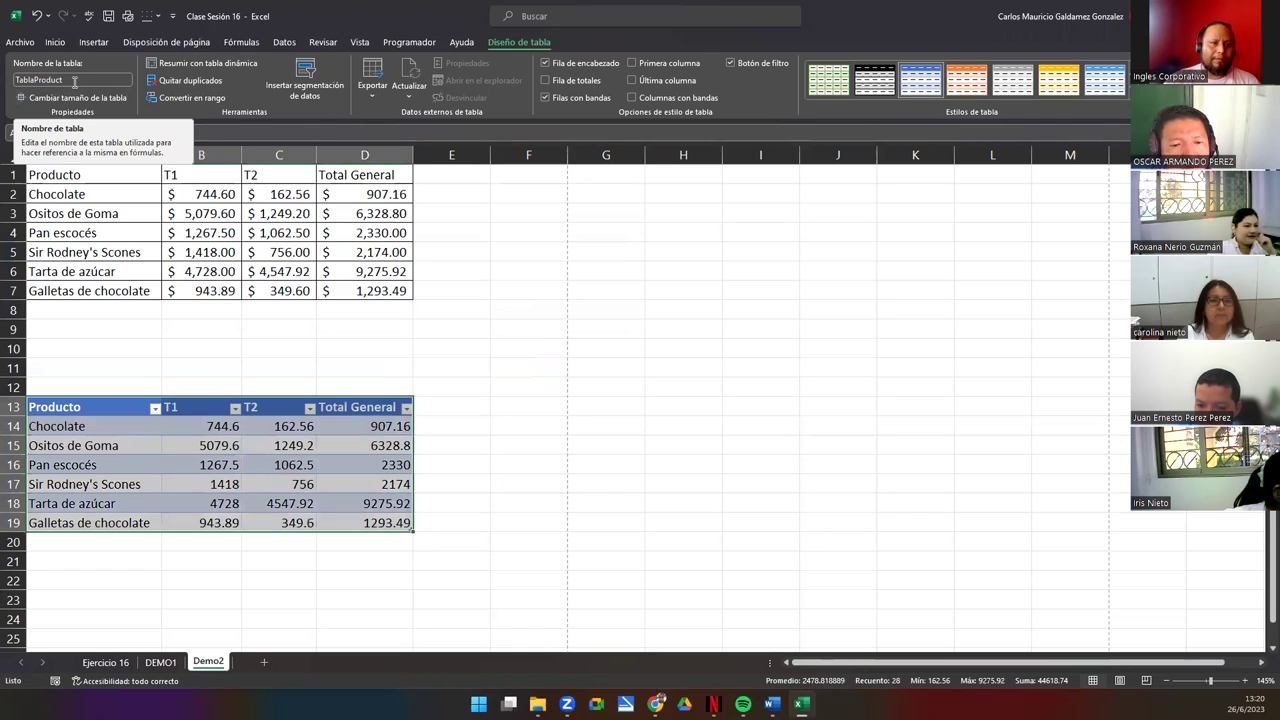
{"action": "left_click", "coordinate": [206, 444]}
{"action": "left_click_drag", "start_coordinate": [208, 428], "coordinate": [385, 519]}
{"action": "left_click", "coordinate": [55, 42]}
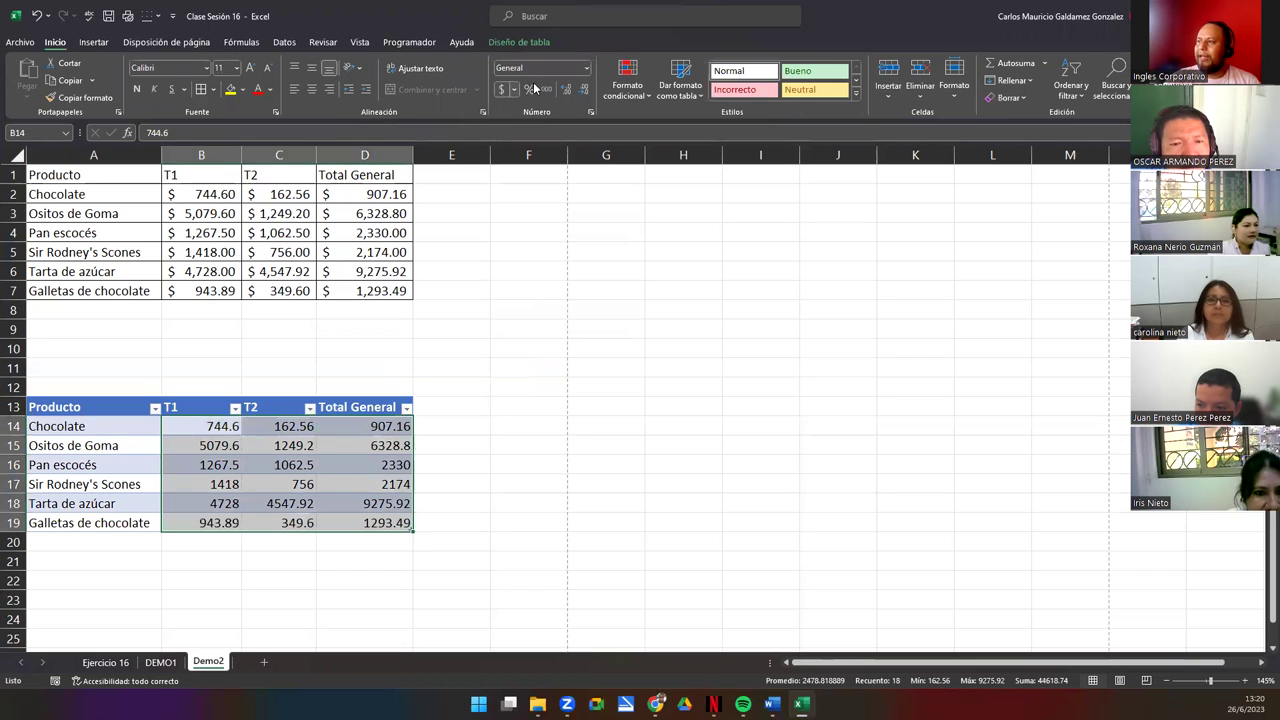
{"action": "left_click", "coordinate": [587, 68]}
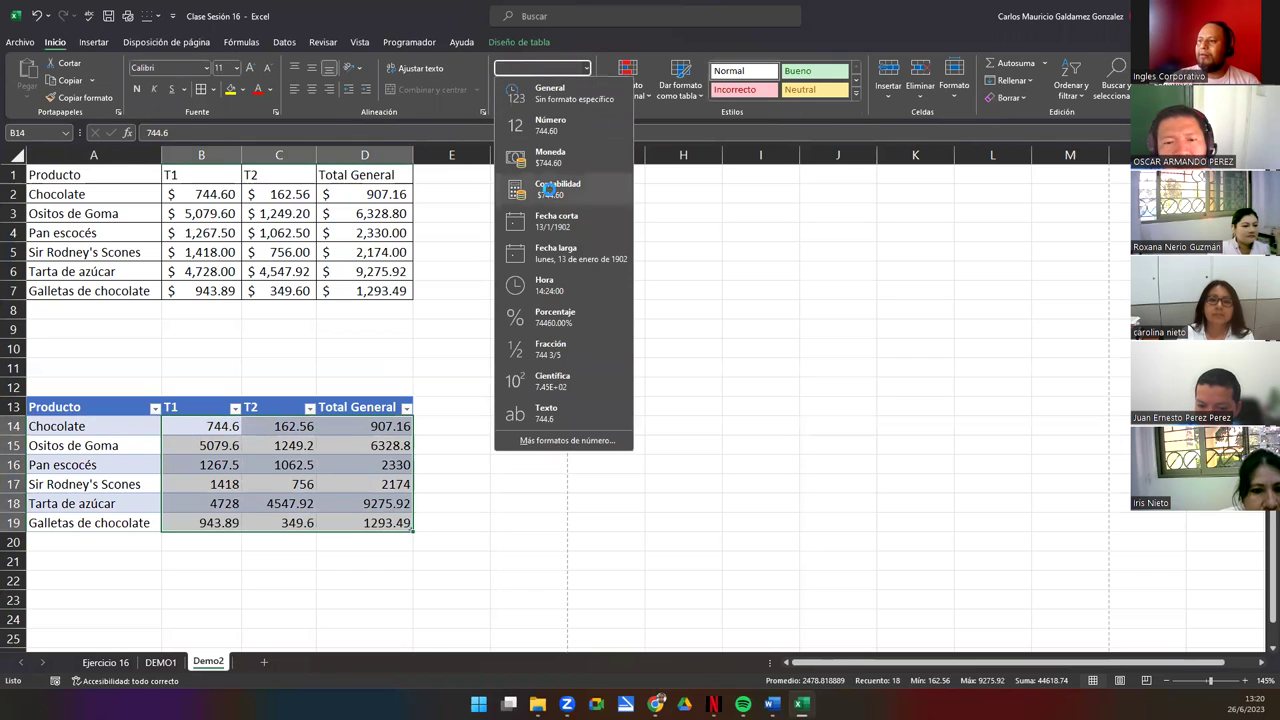
{"action": "left_click", "coordinate": [552, 186]}
{"action": "left_click", "coordinate": [268, 487]}
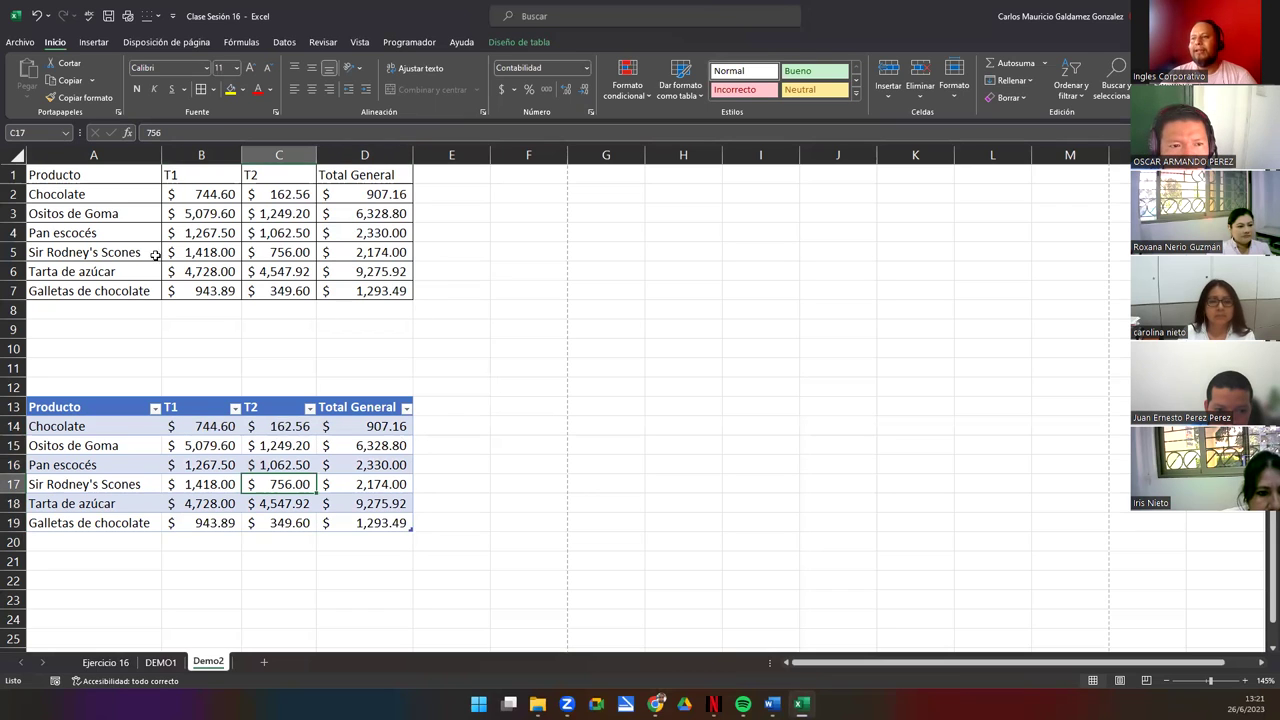
Compare the manually bordered range A1:D7 with the table in A13:D19, including whether a table can be inserted there.
{"action": "left_click_drag", "start_coordinate": [100, 175], "coordinate": [371, 291]}
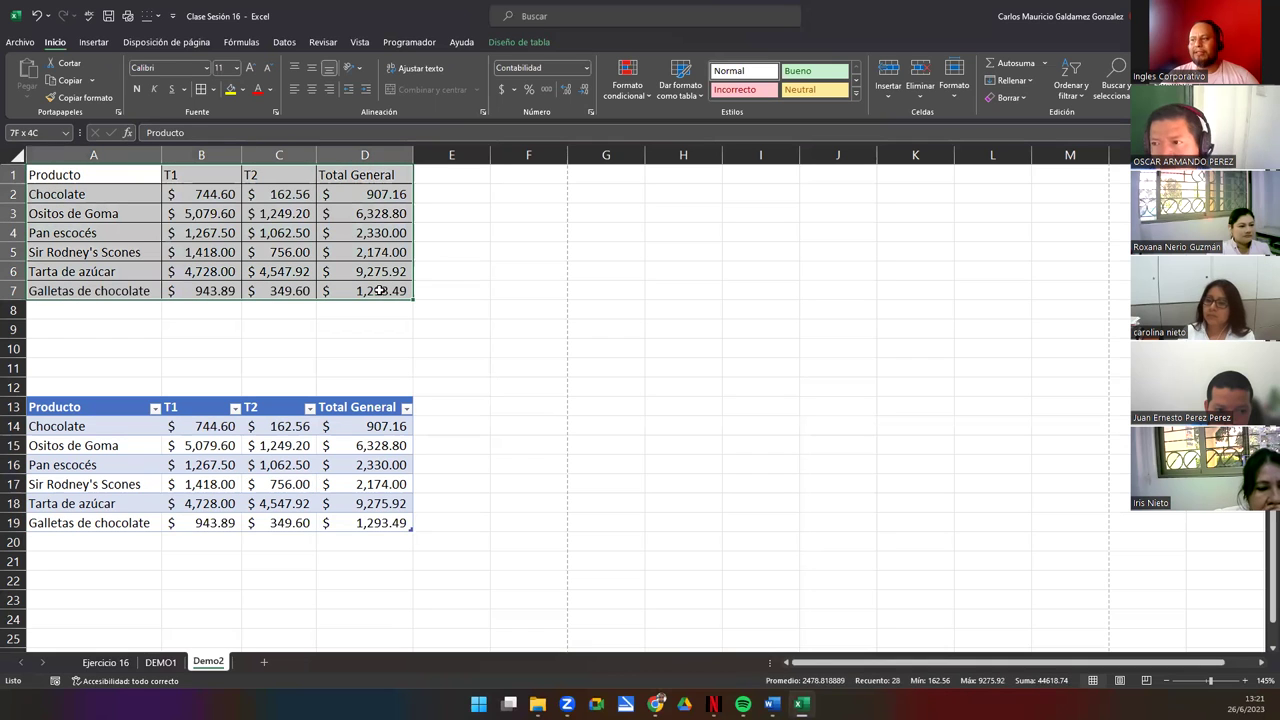
{"action": "left_click_drag", "start_coordinate": [105, 404], "coordinate": [356, 524]}
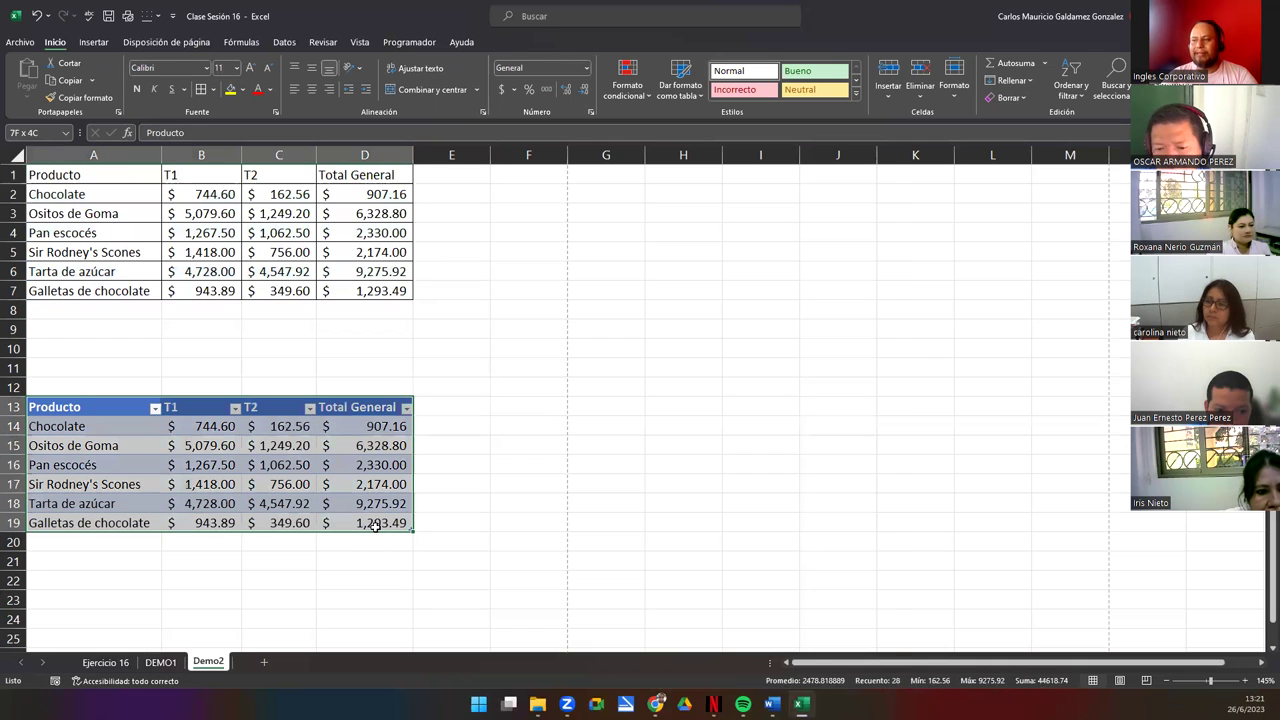
{"action": "left_click", "coordinate": [475, 258]}
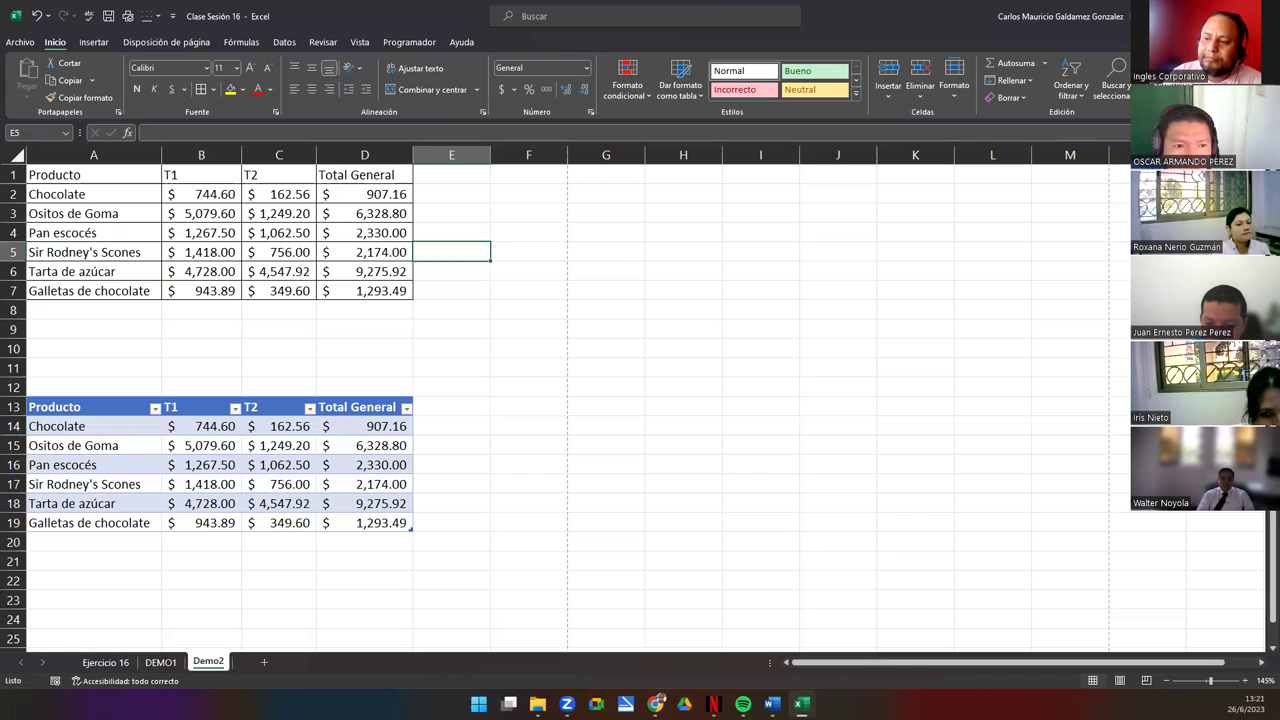
{"action": "left_click_drag", "start_coordinate": [77, 412], "coordinate": [380, 520]}
{"action": "left_click", "coordinate": [175, 457]}
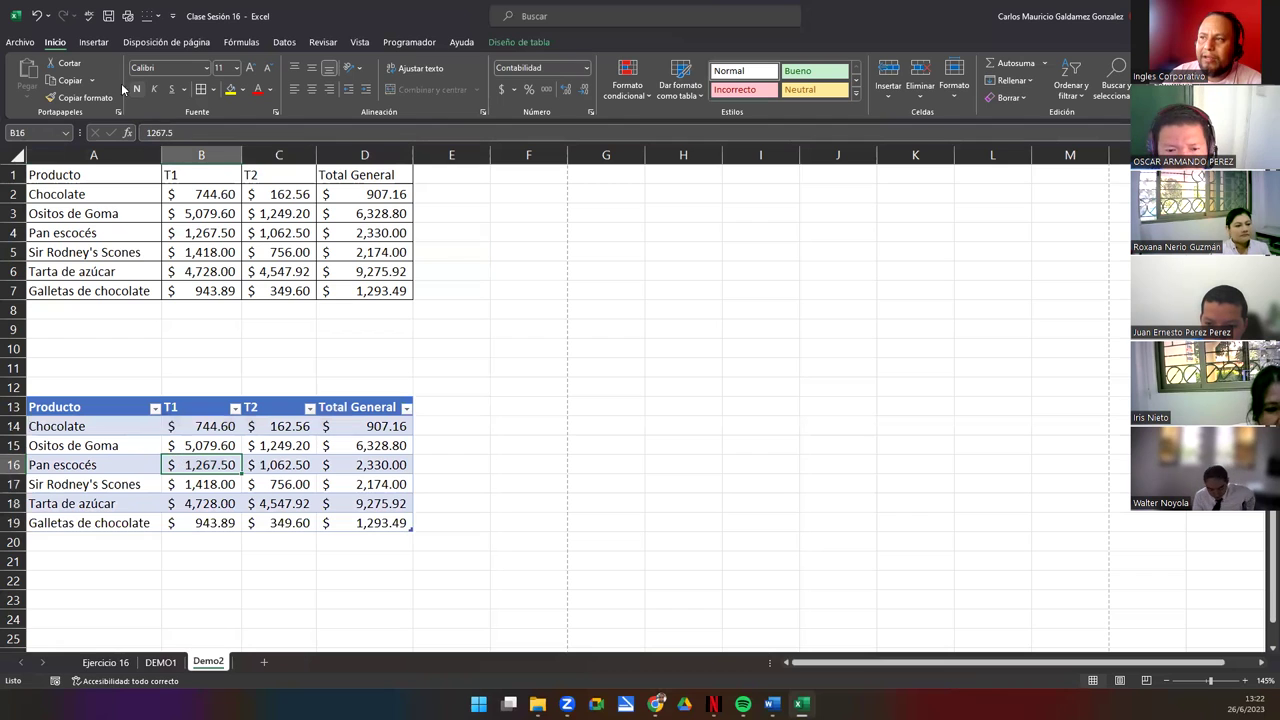
{"action": "left_click", "coordinate": [92, 45]}
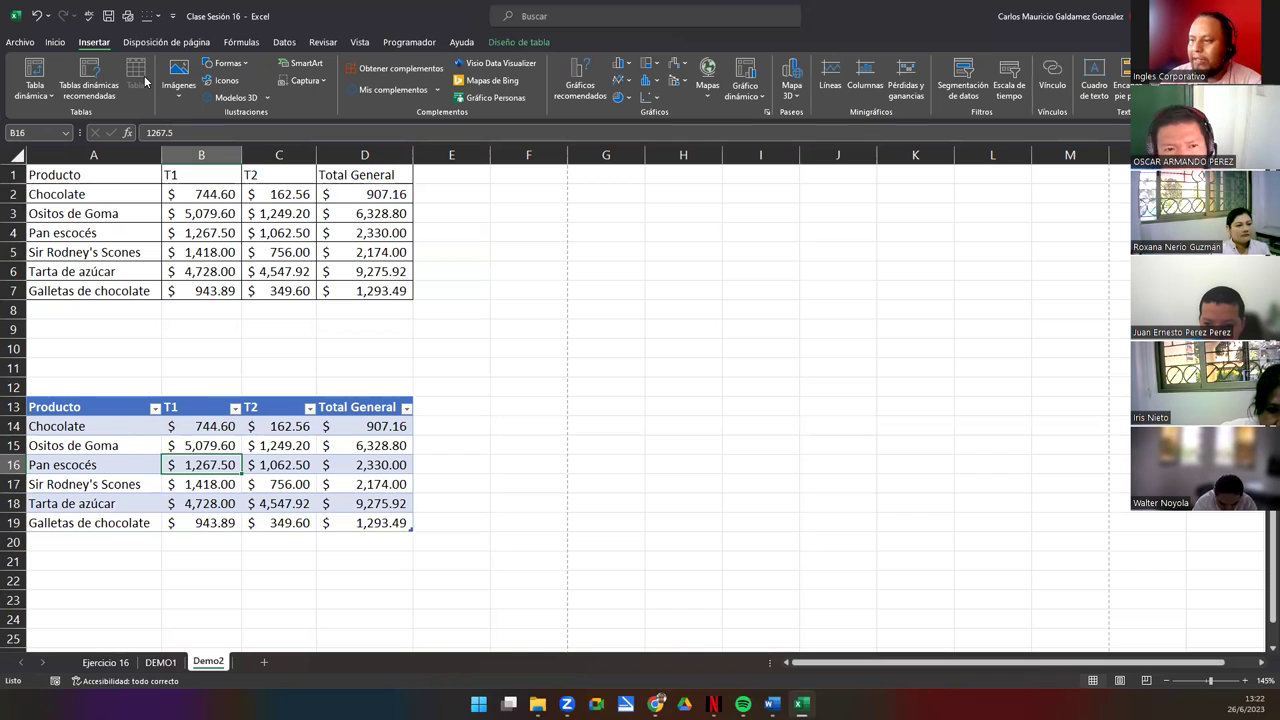
{"action": "left_click_drag", "start_coordinate": [92, 403], "coordinate": [347, 527]}
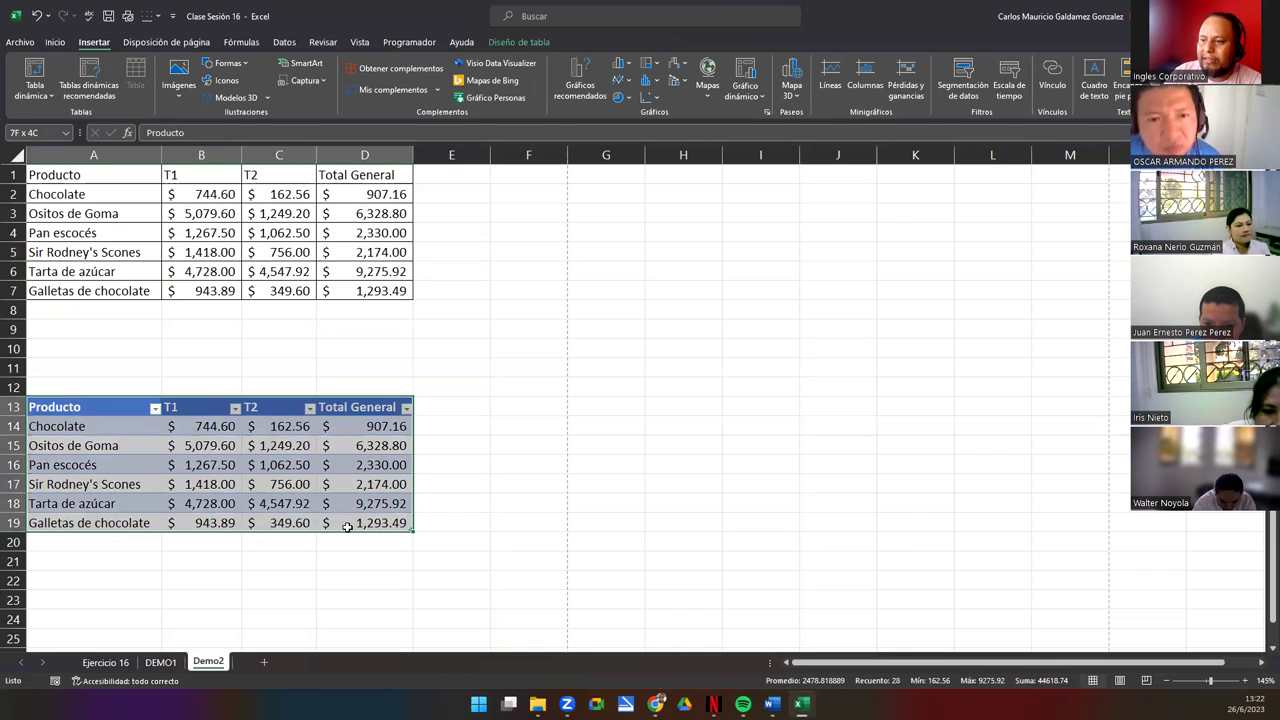
{"action": "left_click", "coordinate": [284, 496]}
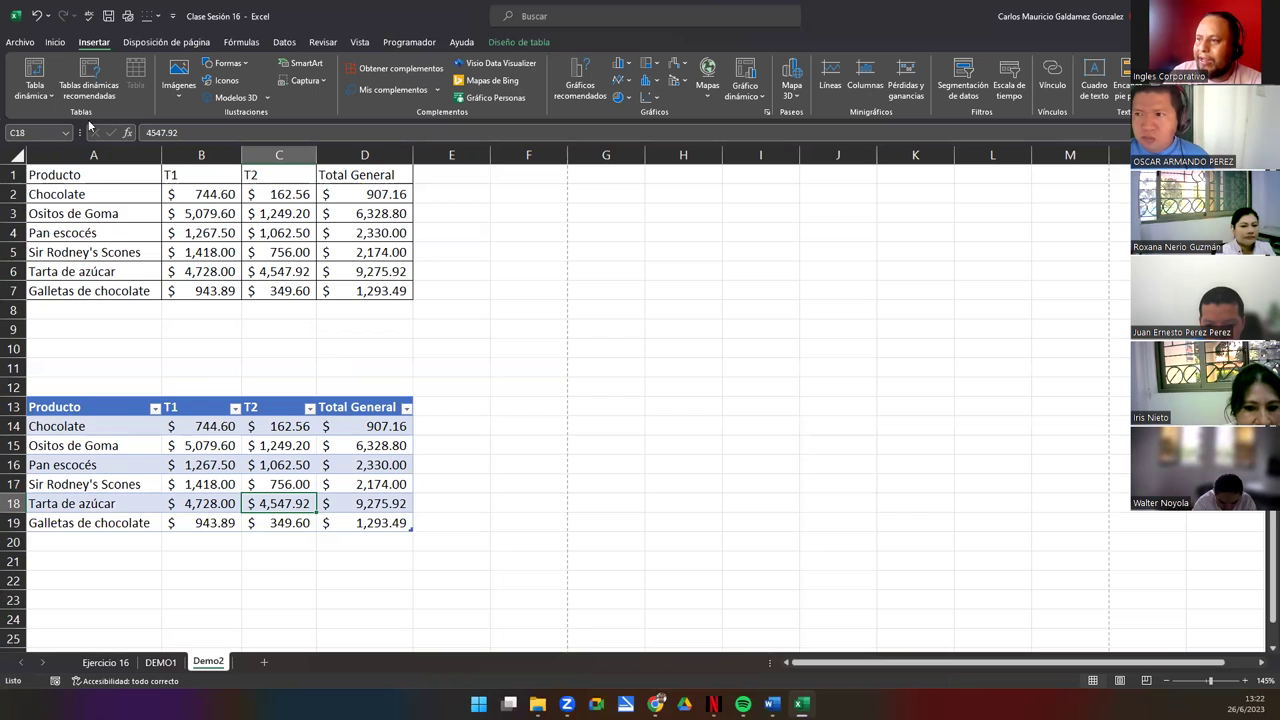
{"action": "left_click_drag", "start_coordinate": [110, 178], "coordinate": [372, 294]}
{"action": "left_click_drag", "start_coordinate": [112, 410], "coordinate": [356, 522]}
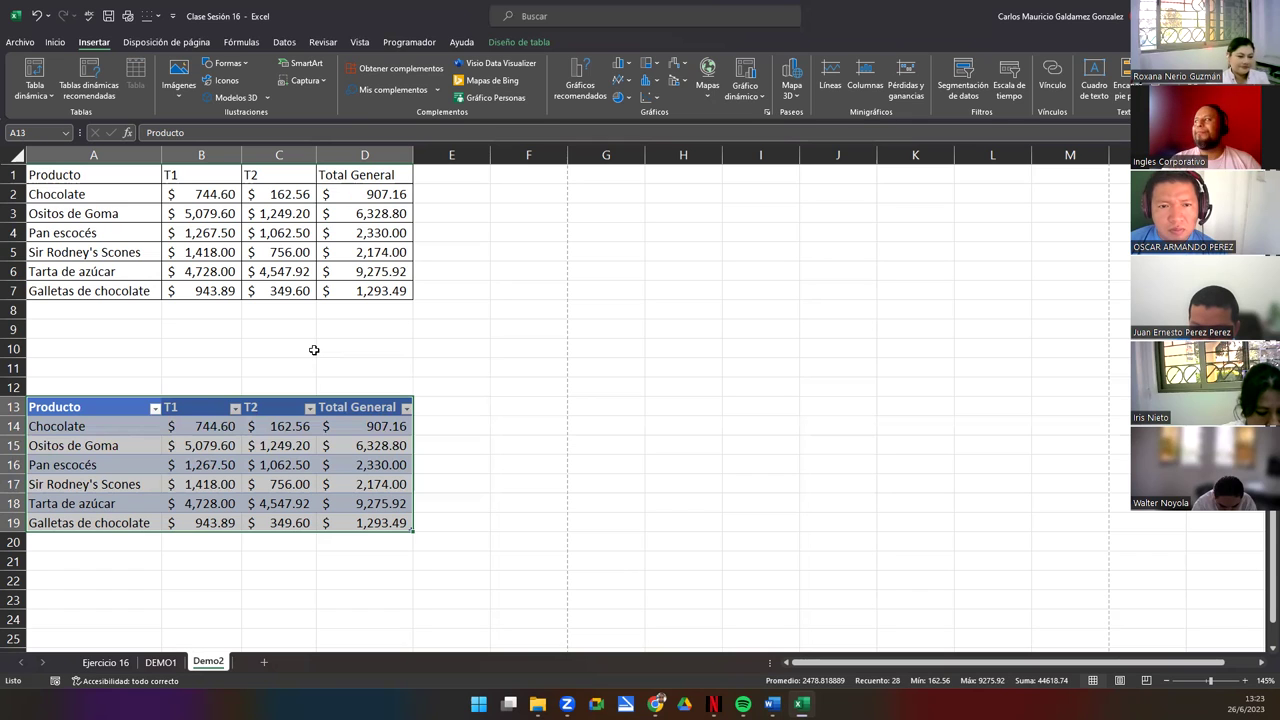
Examine the table's banded rows one by one, from Chocolate to Sir Rodney's Scones.
{"action": "left_click", "coordinate": [151, 458]}
{"action": "left_click_drag", "start_coordinate": [83, 424], "coordinate": [365, 432]}
{"action": "left_click_drag", "start_coordinate": [137, 449], "coordinate": [369, 450]}
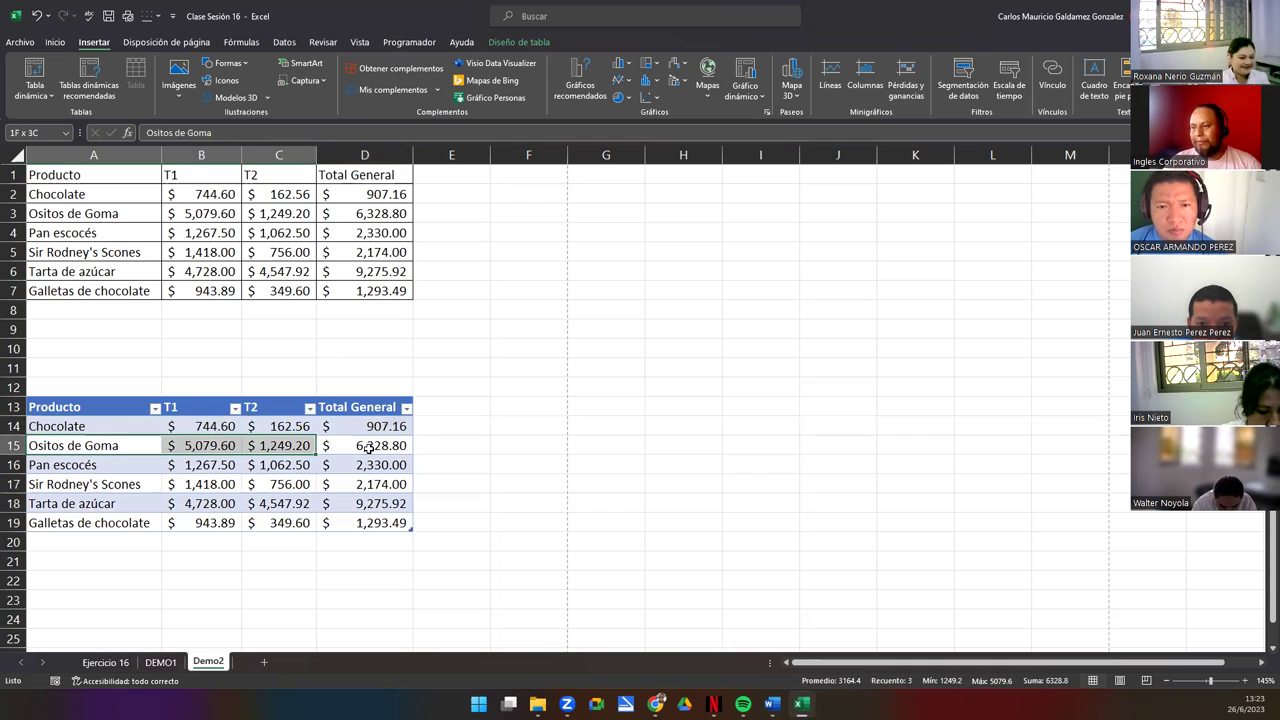
{"action": "left_click_drag", "start_coordinate": [113, 467], "coordinate": [382, 466]}
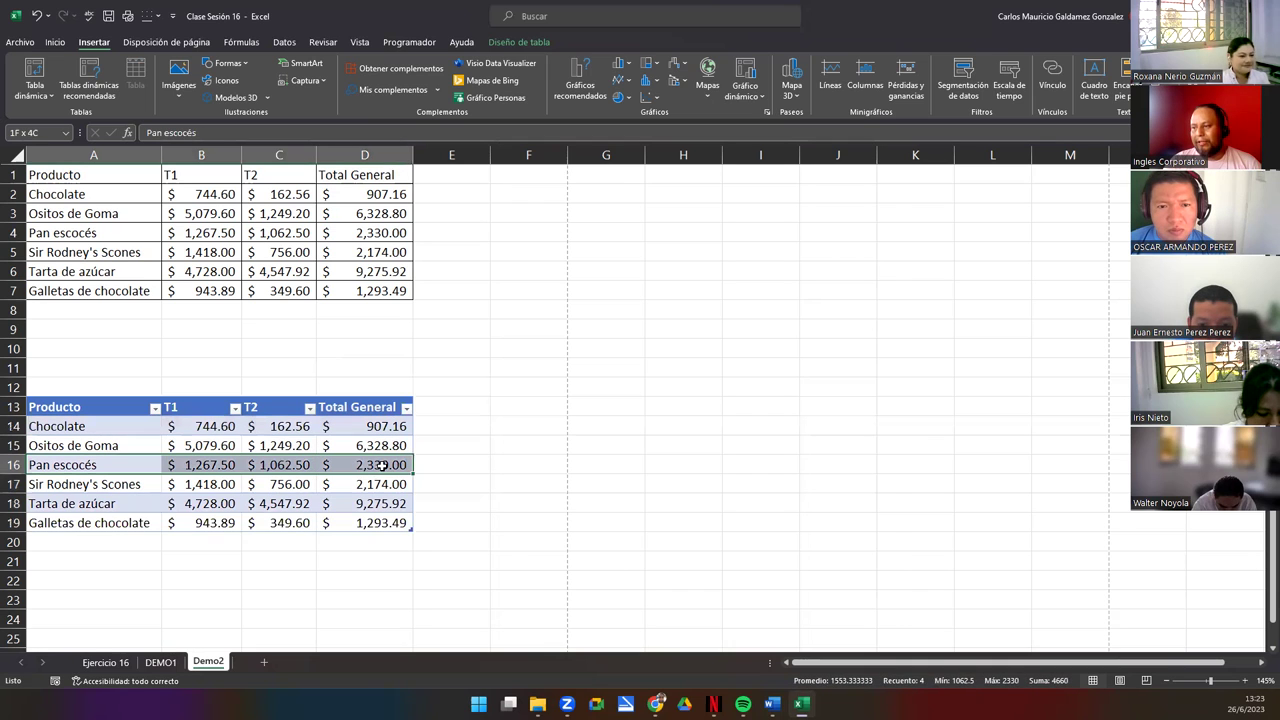
{"action": "left_click_drag", "start_coordinate": [100, 484], "coordinate": [205, 485]}
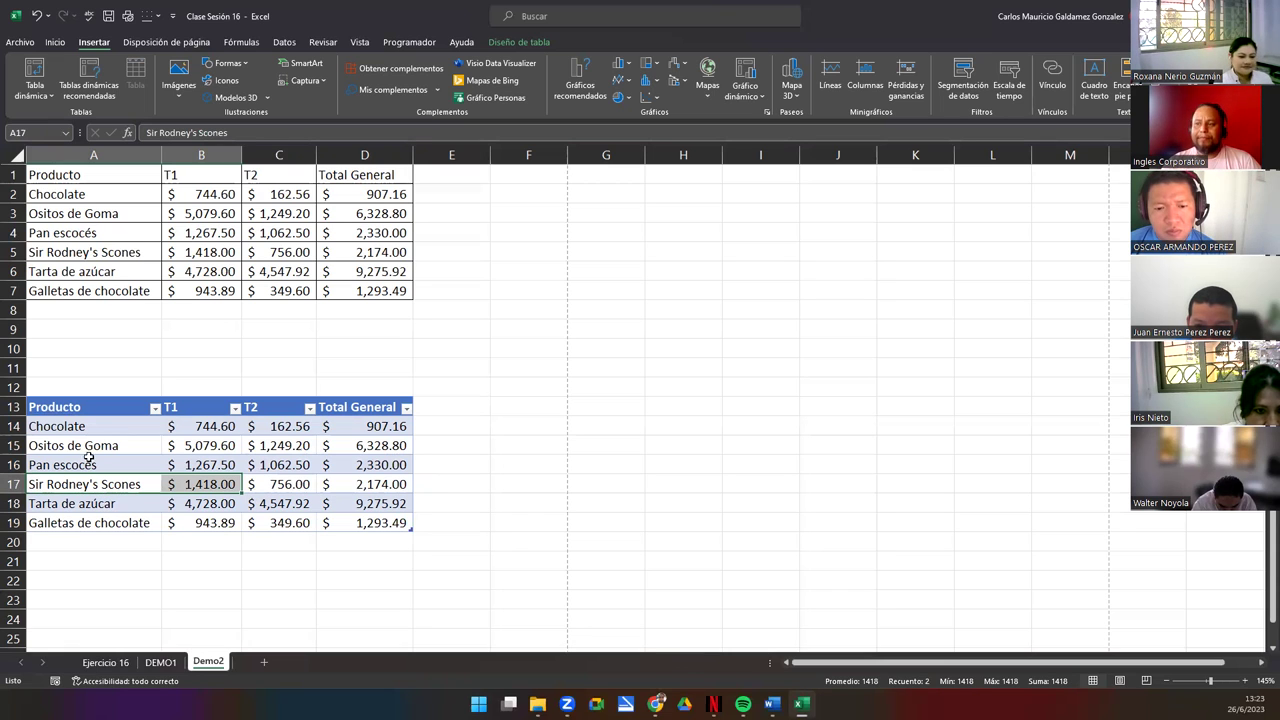
{"action": "left_click", "coordinate": [84, 427]}
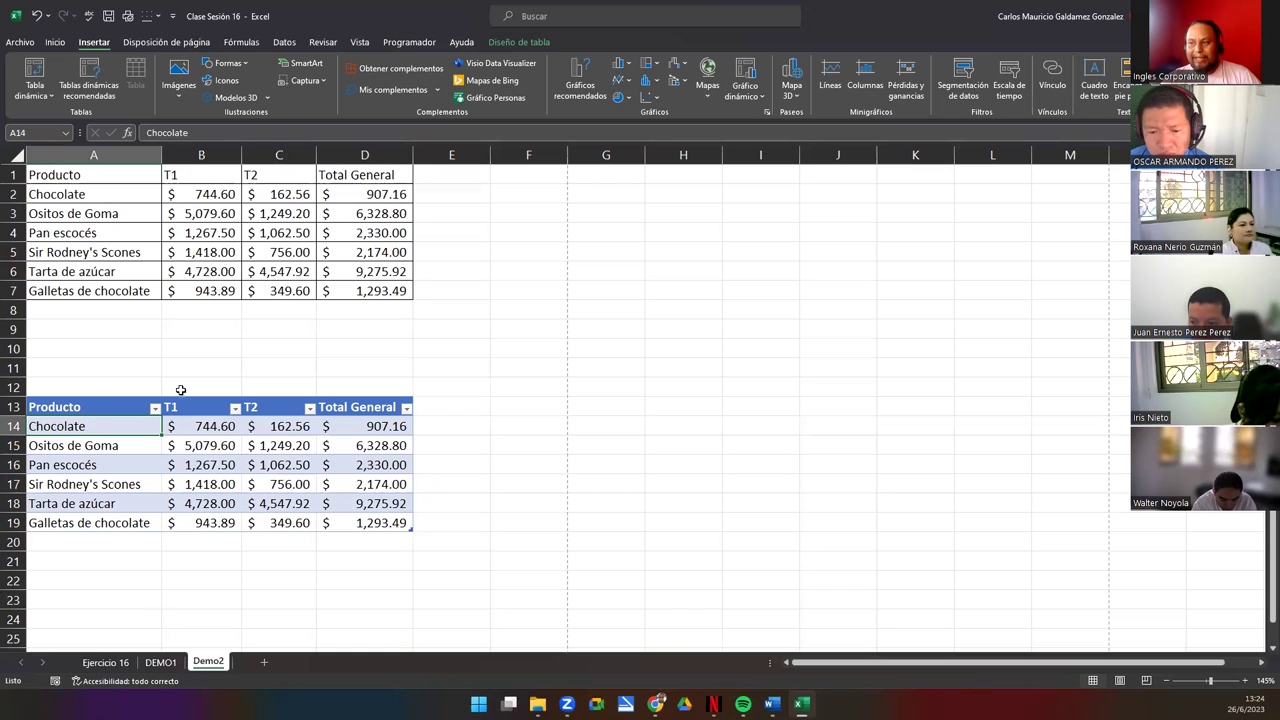
Turn off the filter buttons in the header row of the TablaProduct table.
{"action": "left_click", "coordinate": [191, 246]}
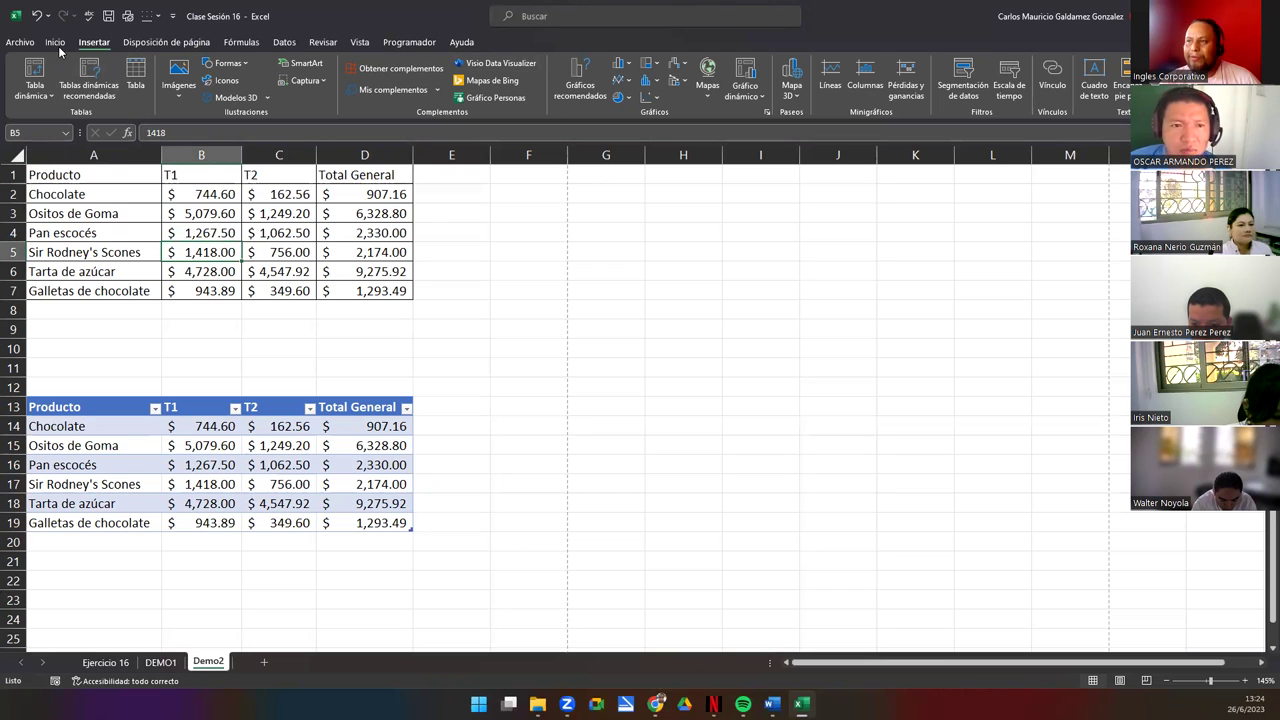
{"action": "left_click", "coordinate": [203, 466]}
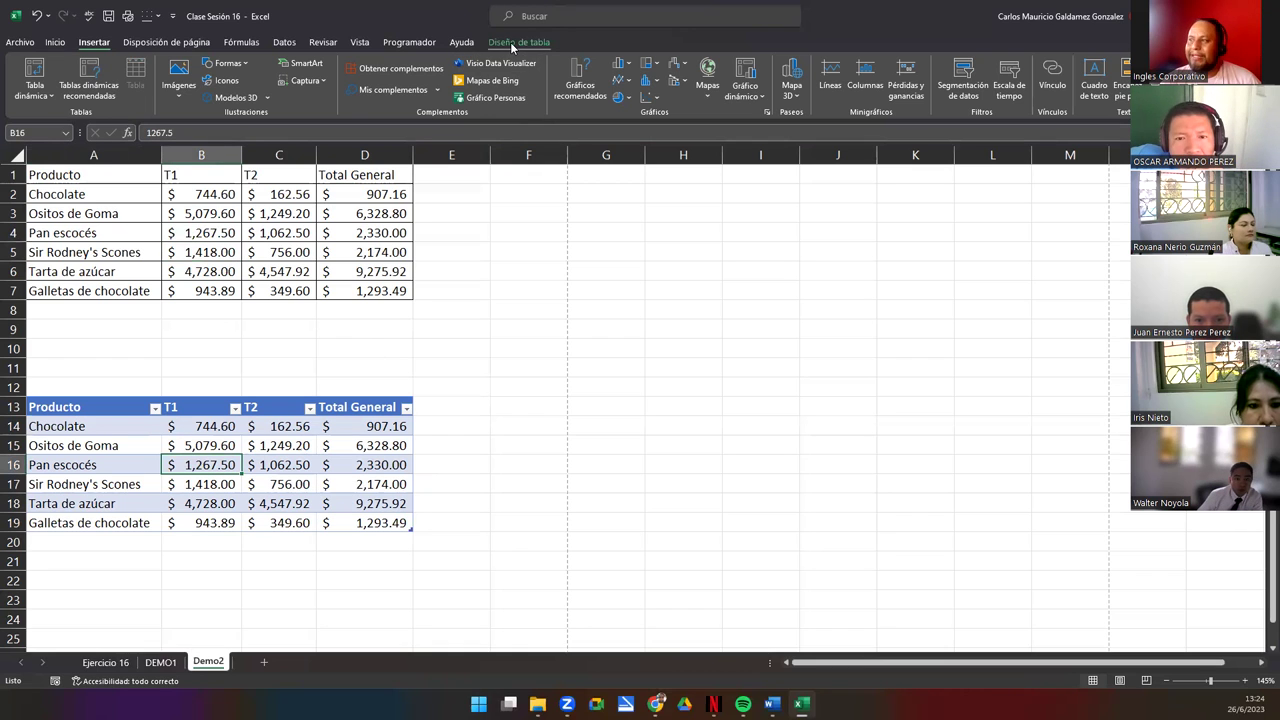
{"action": "left_click", "coordinate": [515, 43]}
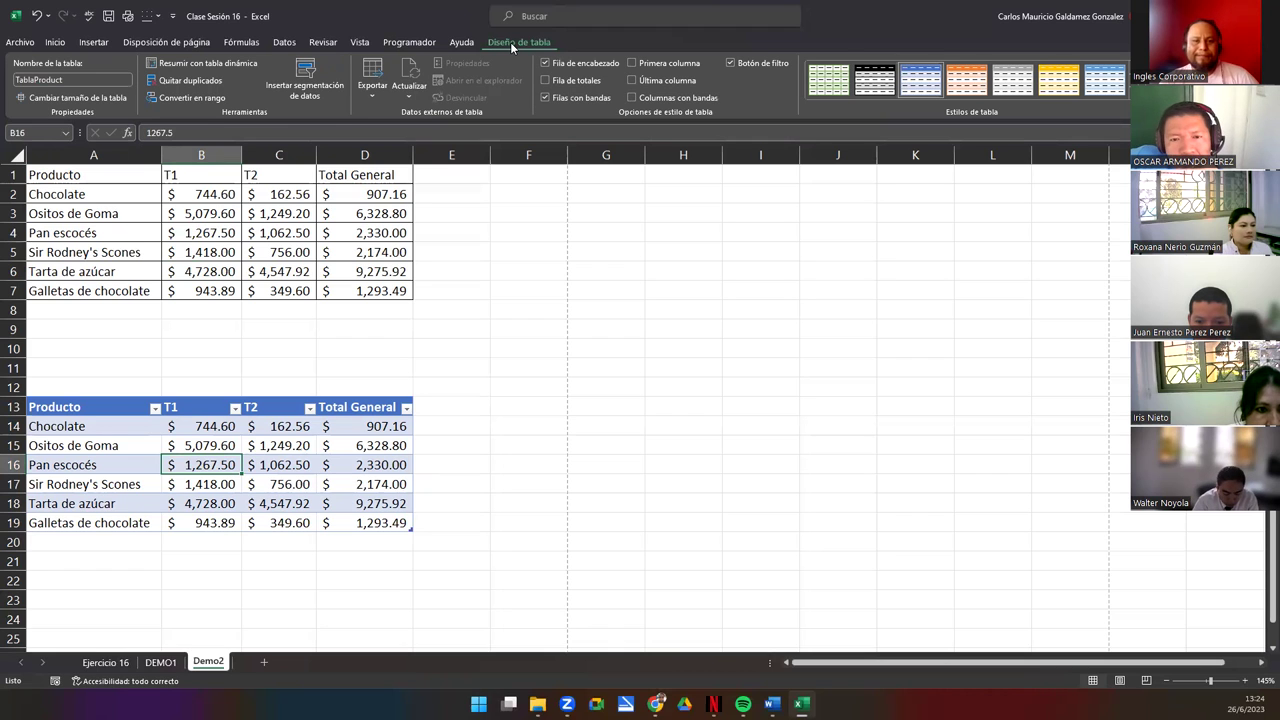
{"action": "left_click", "coordinate": [100, 407]}
{"action": "left_click_drag", "start_coordinate": [230, 410], "coordinate": [402, 525]}
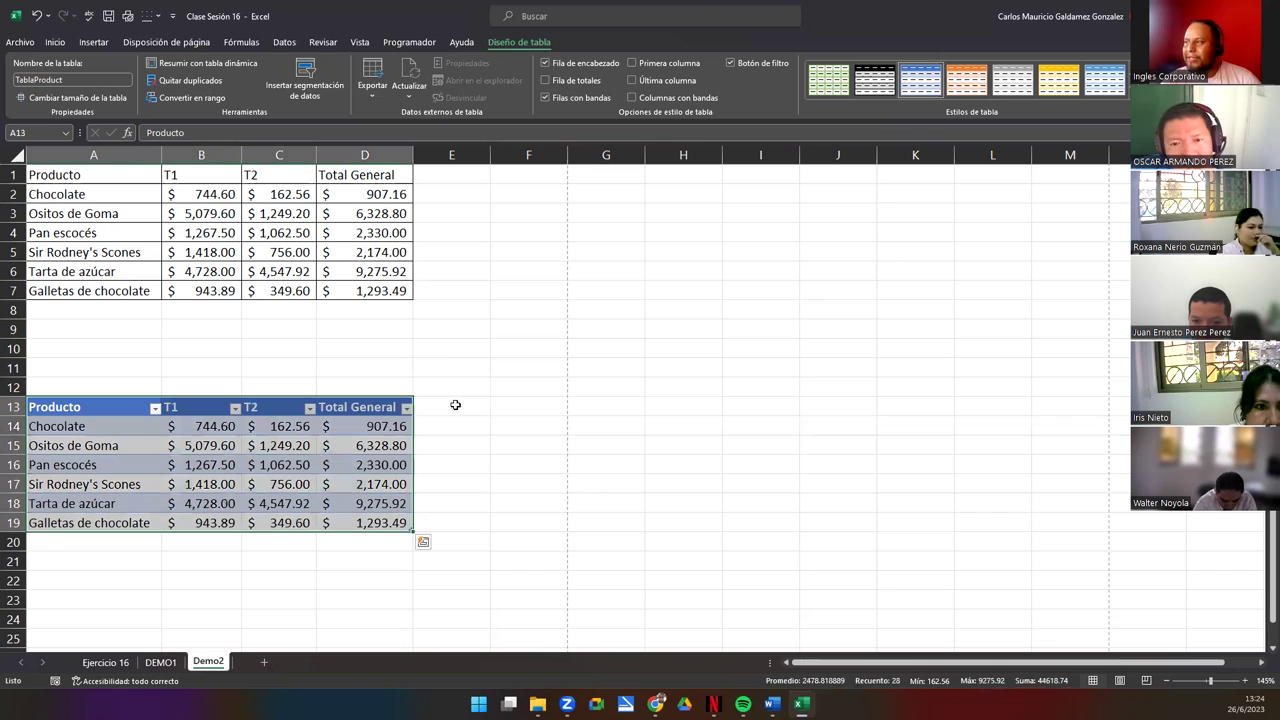
{"action": "left_click", "coordinate": [730, 63]}
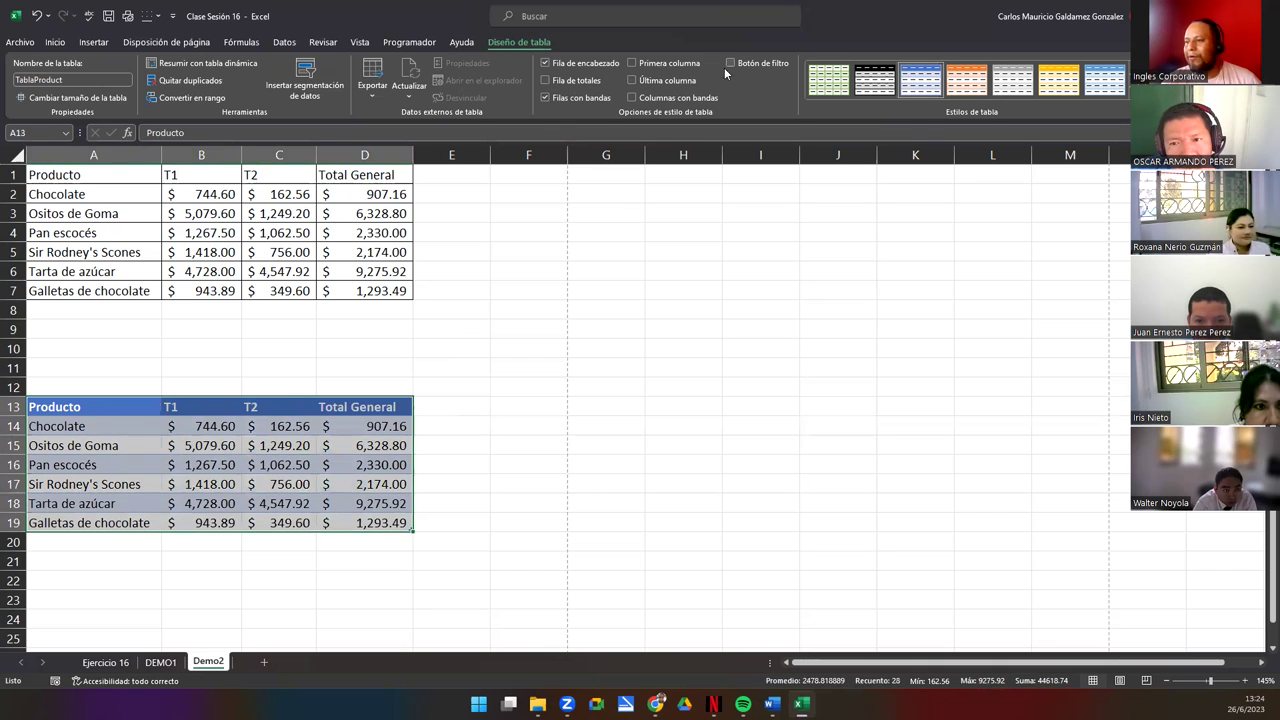
{"action": "left_click", "coordinate": [251, 465]}
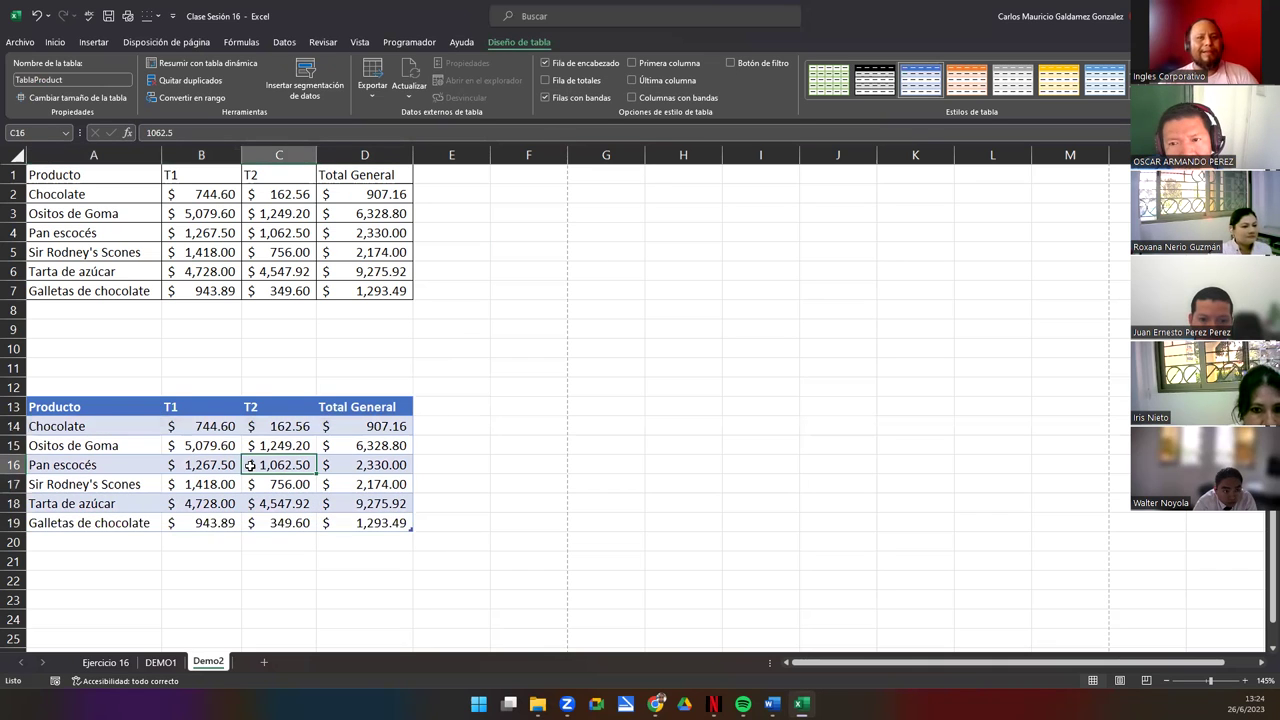
{"action": "left_click", "coordinate": [342, 345]}
{"action": "left_click", "coordinate": [285, 445]}
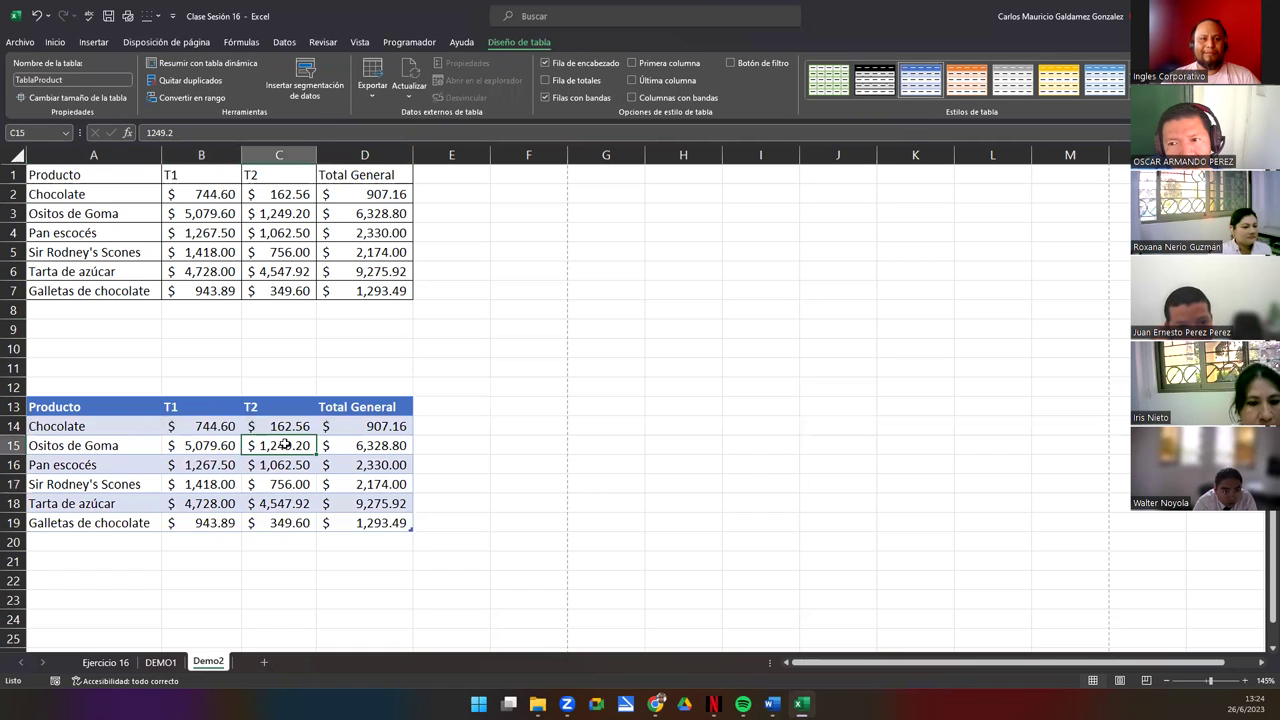
{"action": "left_click_drag", "start_coordinate": [60, 407], "coordinate": [383, 523]}
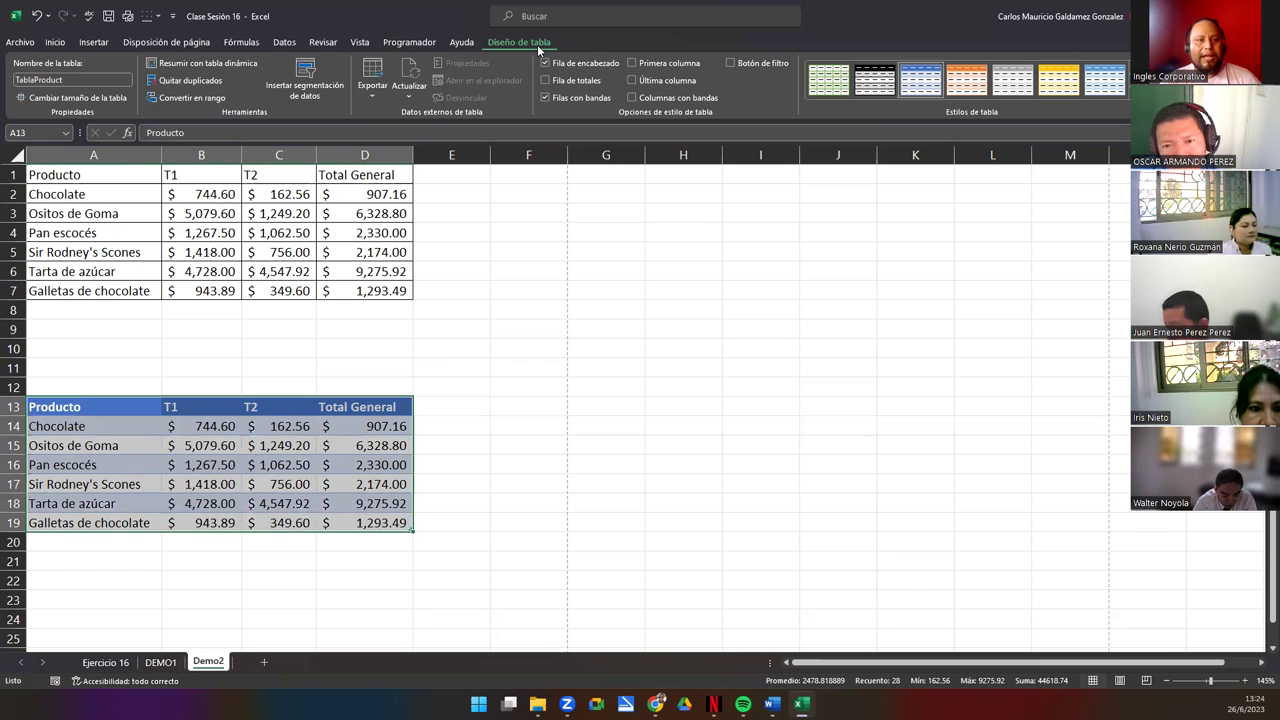
{"action": "left_click", "coordinate": [209, 450]}
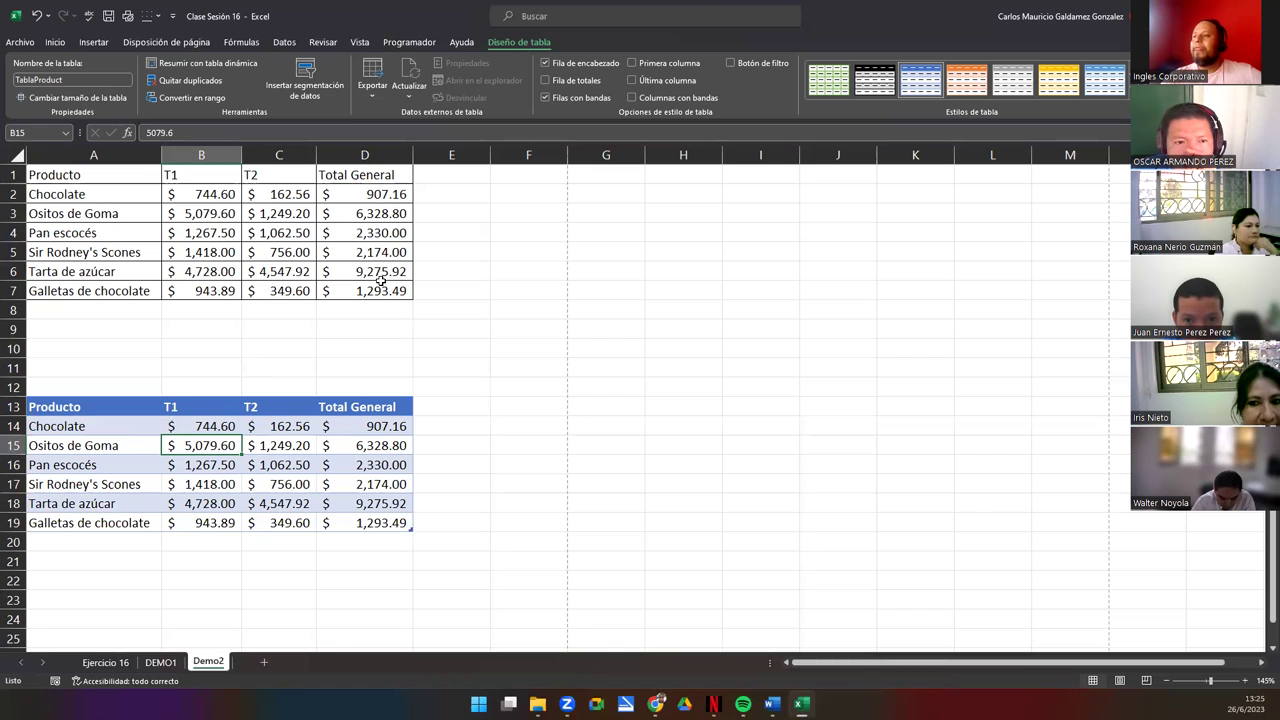
Open the DEMO1 sheet and review its sales data range A1:L16.
{"action": "left_click", "coordinate": [158, 664]}
{"action": "left_click", "coordinate": [301, 519]}
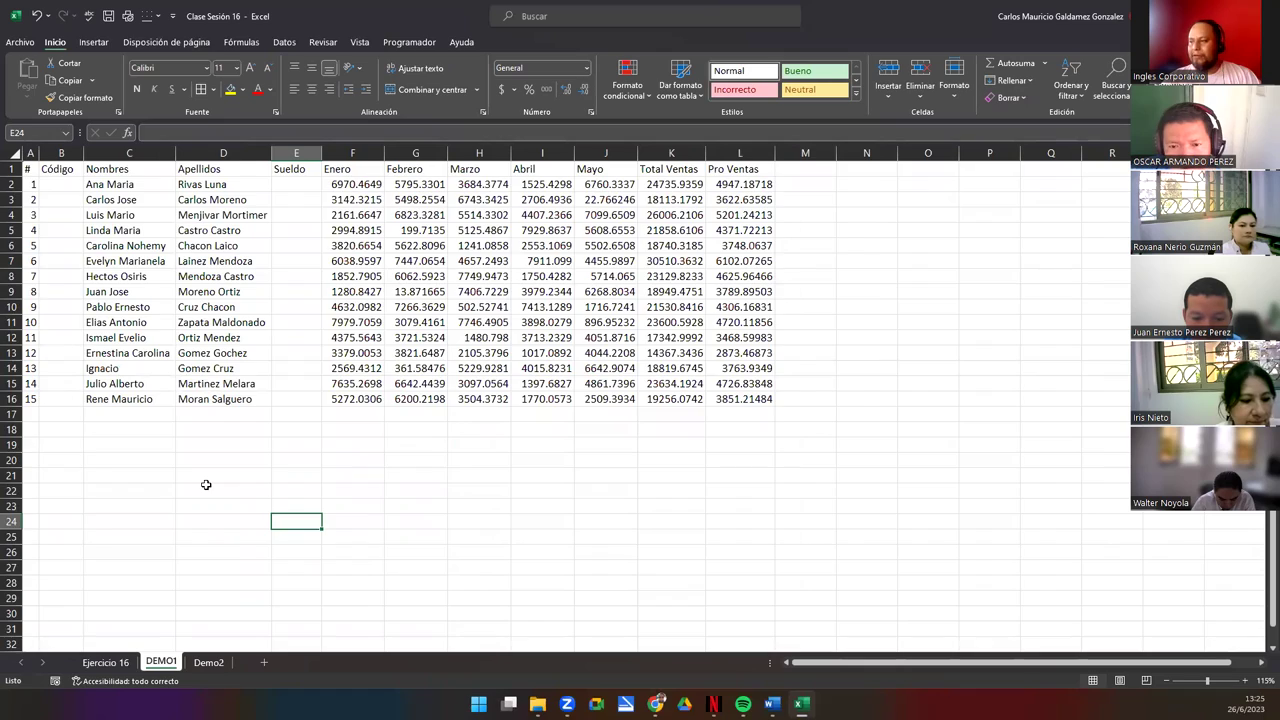
{"action": "scroll", "coordinate": [206, 485], "scroll_direction": "up", "scroll_amount": 3}
{"action": "scroll", "coordinate": [206, 485], "scroll_direction": "up", "scroll_amount": 1}
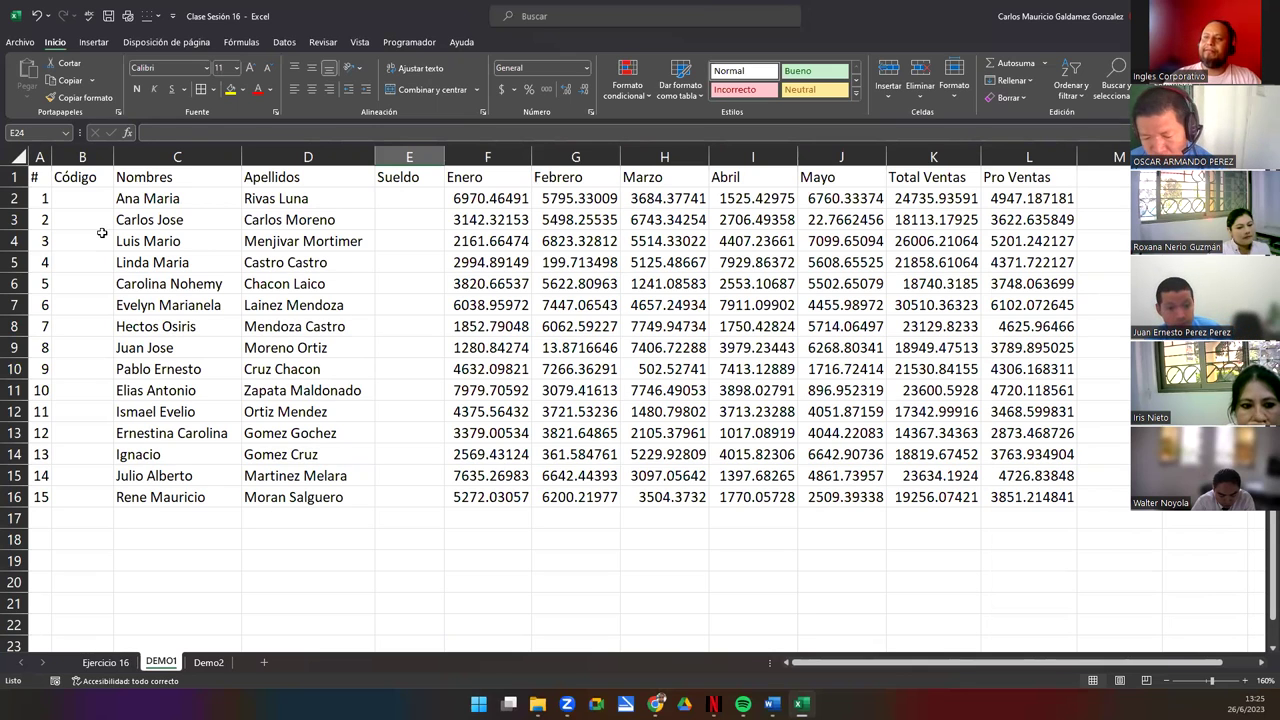
{"action": "left_click_drag", "start_coordinate": [40, 177], "coordinate": [1045, 500]}
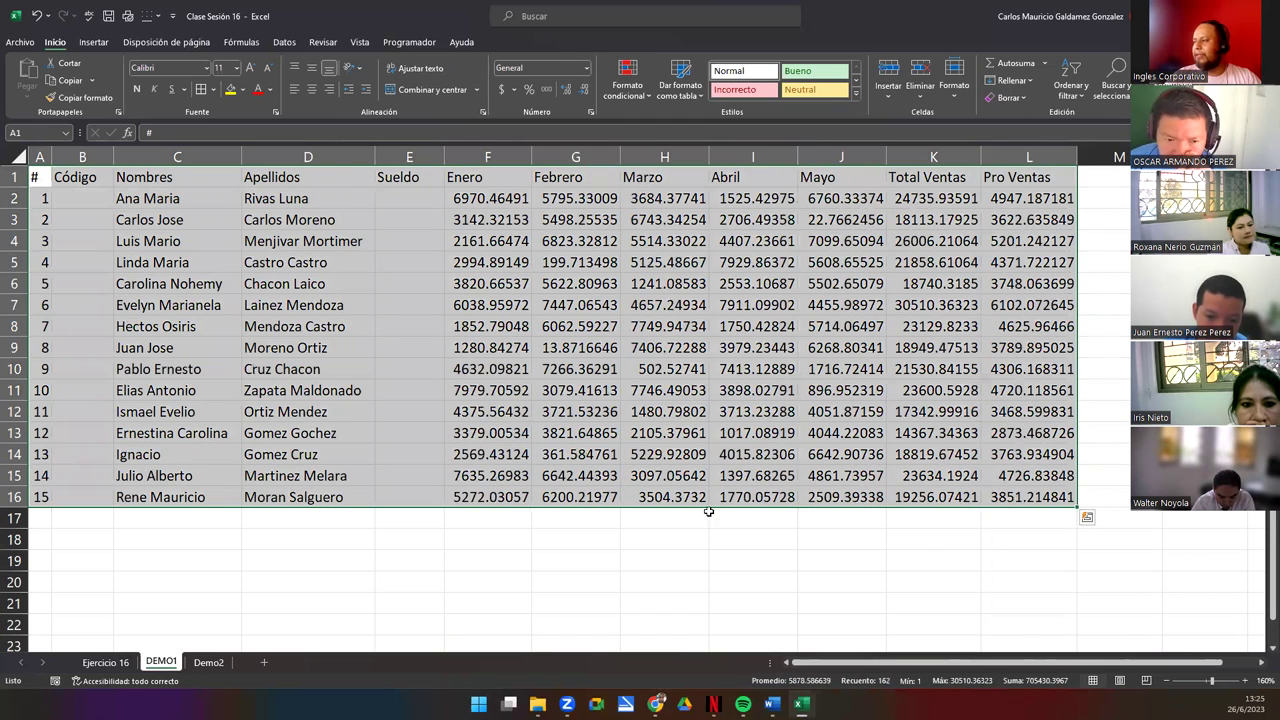
{"action": "left_click", "coordinate": [578, 499]}
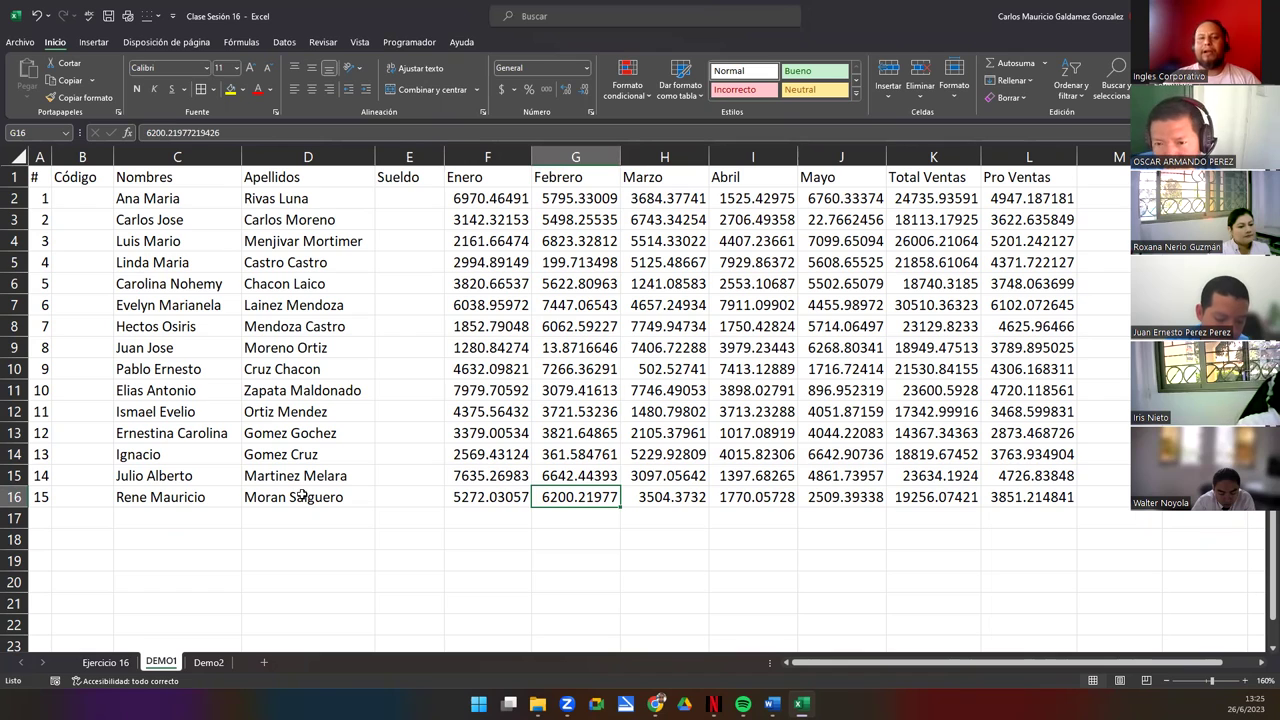
Create a table from the sales data range $A$1:$L$16, keeping the first row as headers.
{"action": "left_click", "coordinate": [285, 365]}
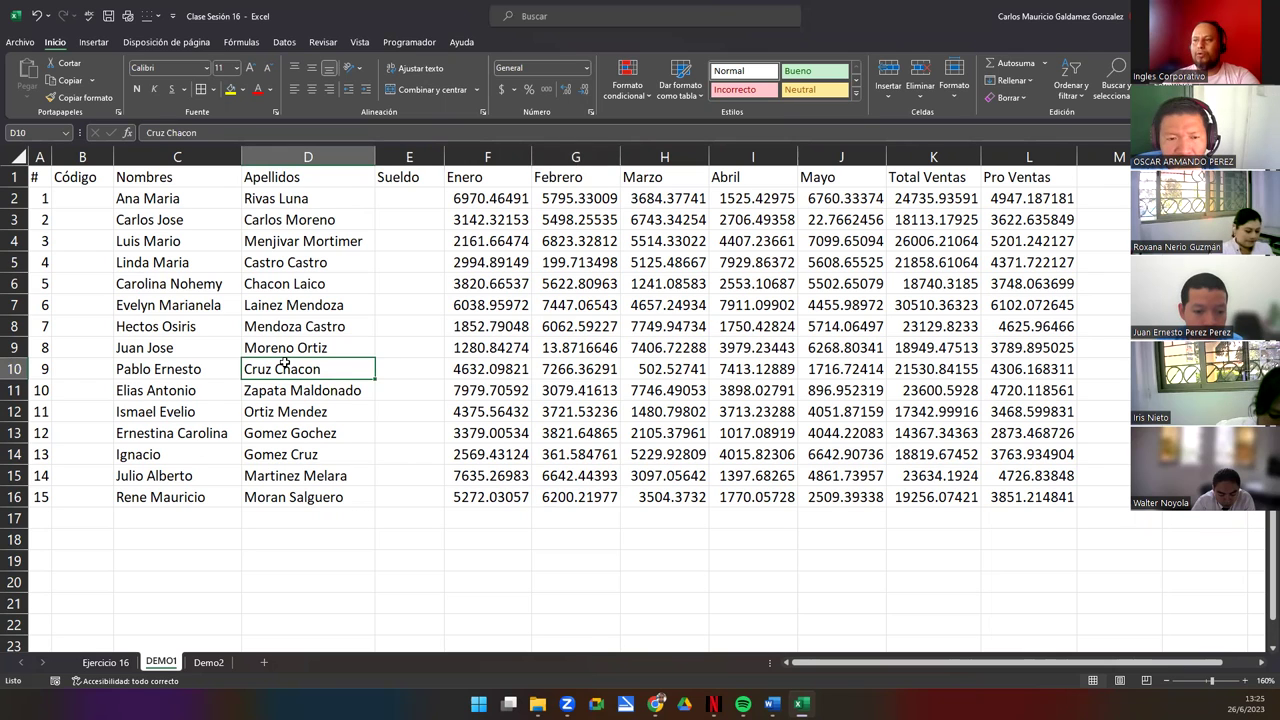
{"action": "key", "text": "ctrl+t"}
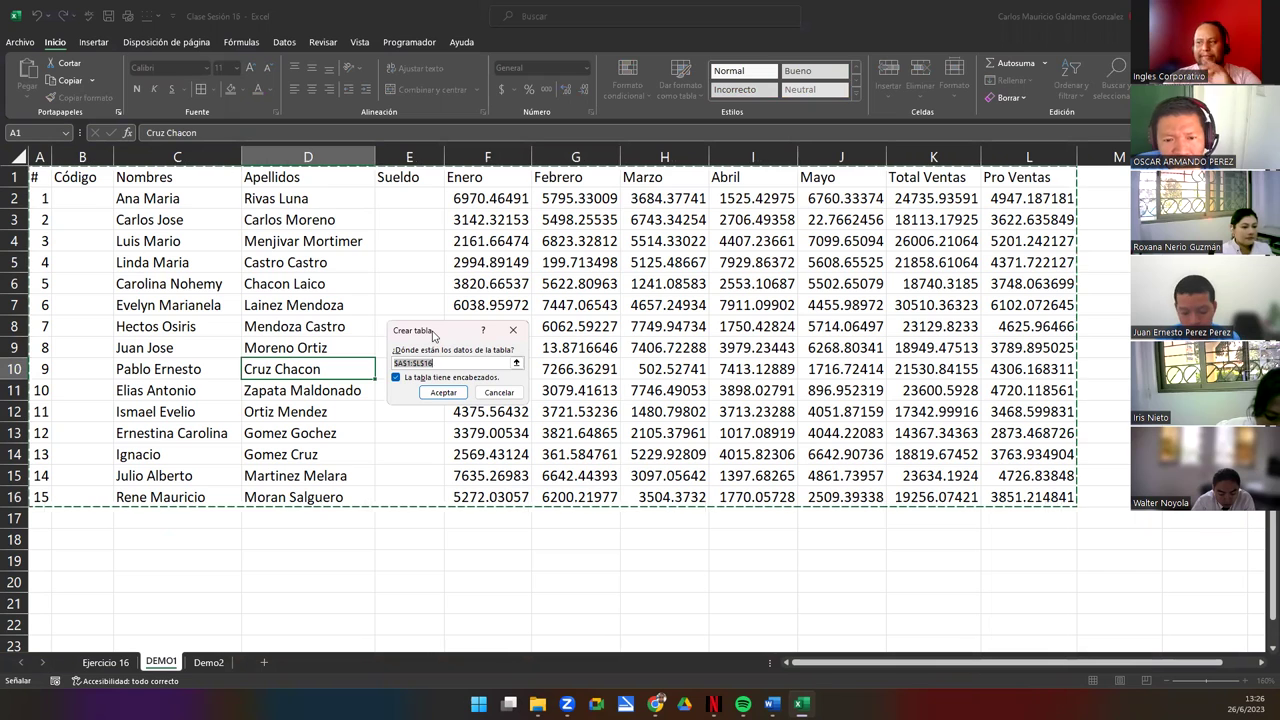
{"action": "left_click_drag", "start_coordinate": [433, 335], "coordinate": [435, 218]}
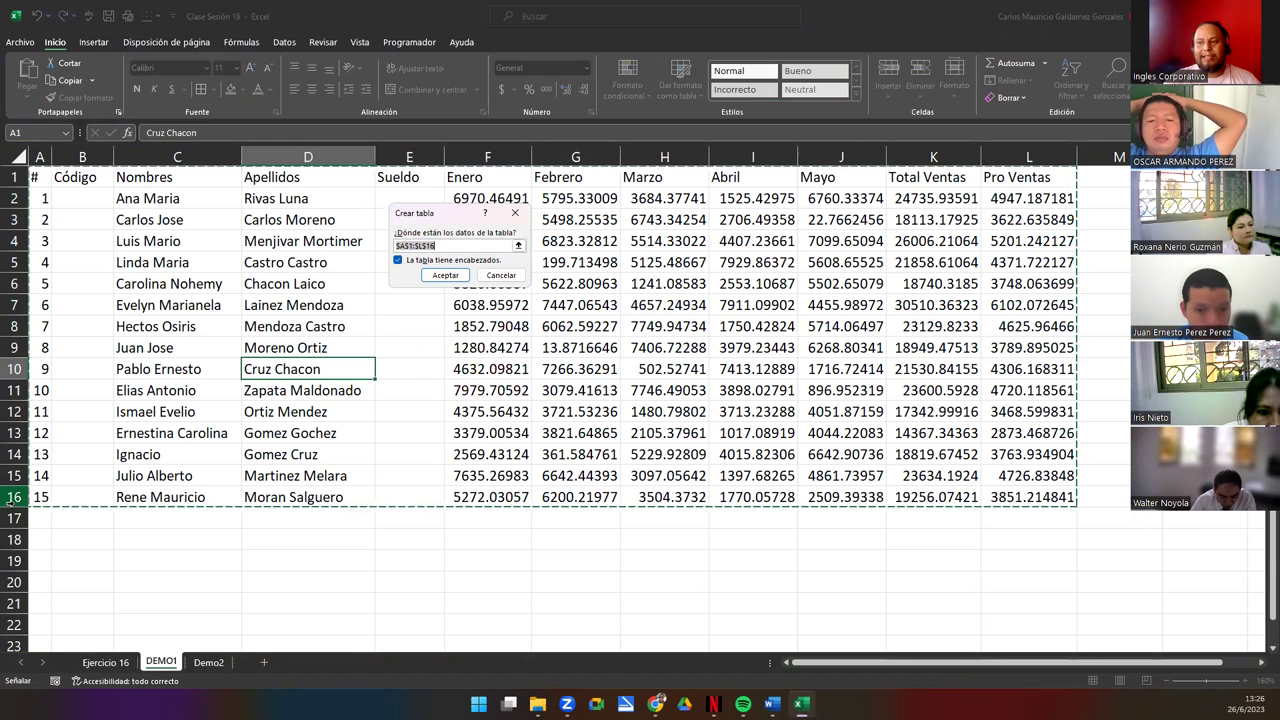
{"action": "left_click", "coordinate": [445, 246]}
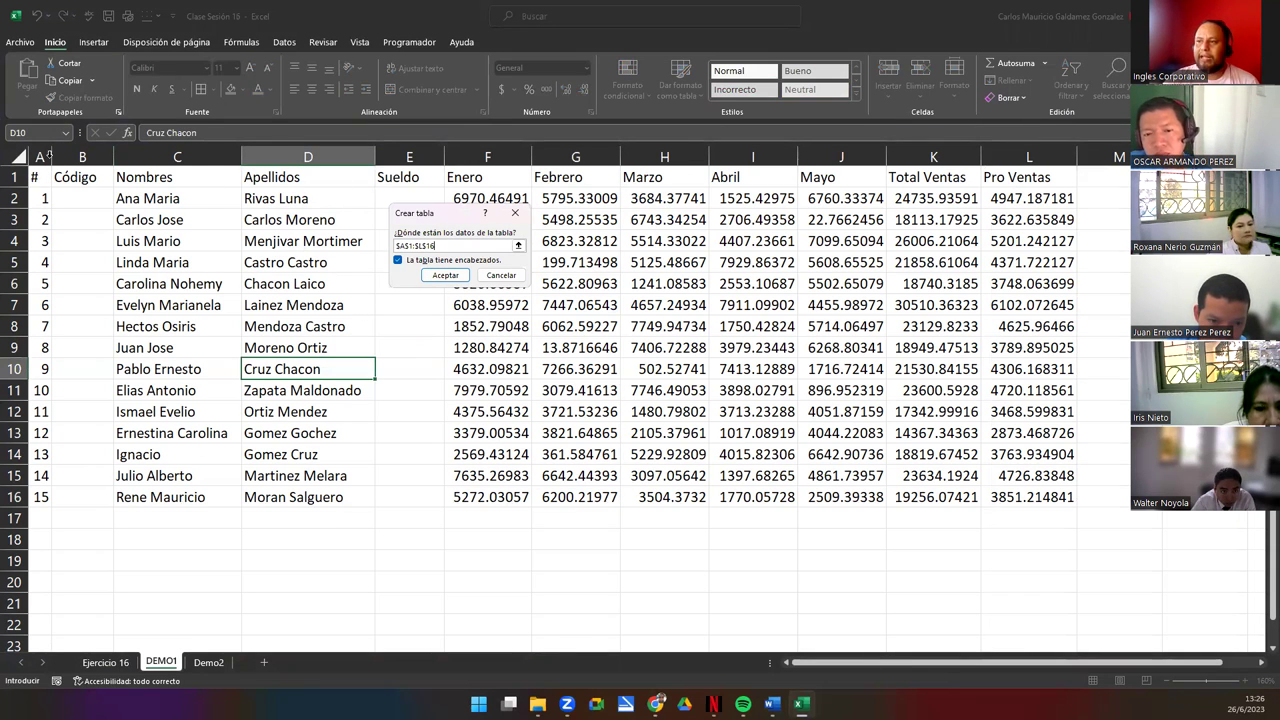
{"action": "left_click", "coordinate": [448, 276]}
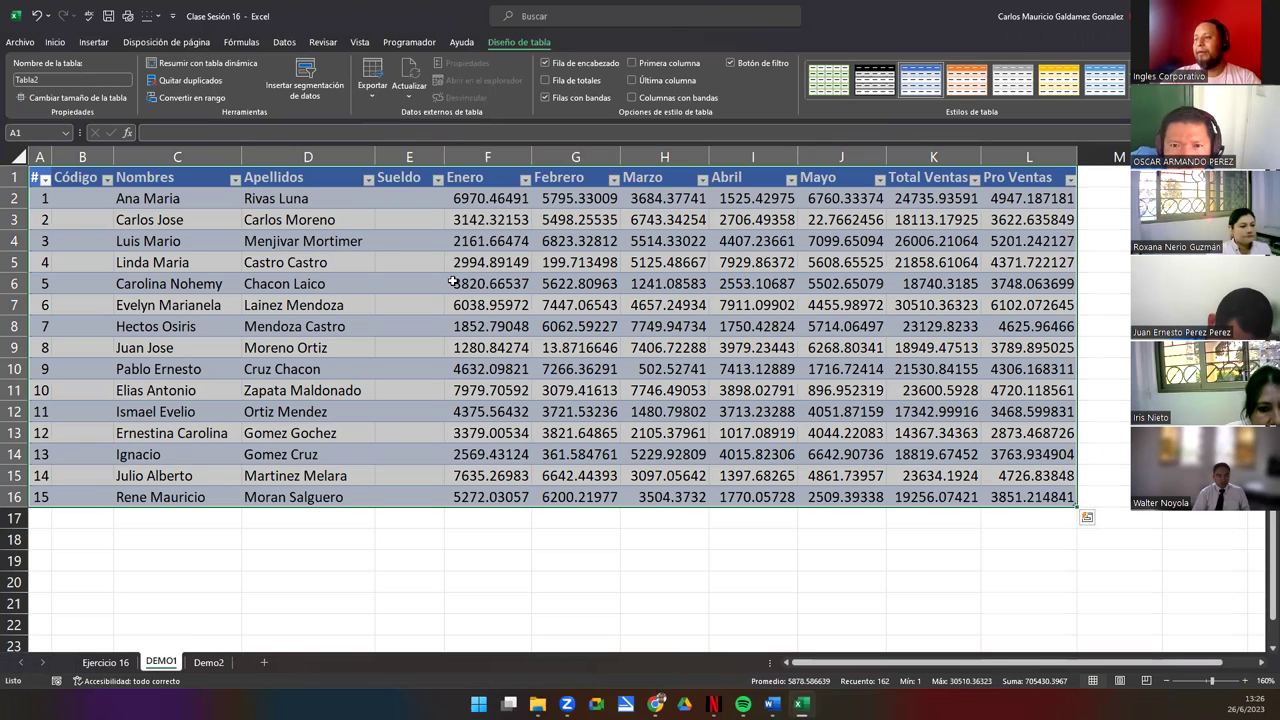
Apply the Contabilidad number format to F2:L16, covering the months Enero to Mayo, Total Ventas and Pro Ventas.
{"action": "left_click_drag", "start_coordinate": [470, 198], "coordinate": [990, 493]}
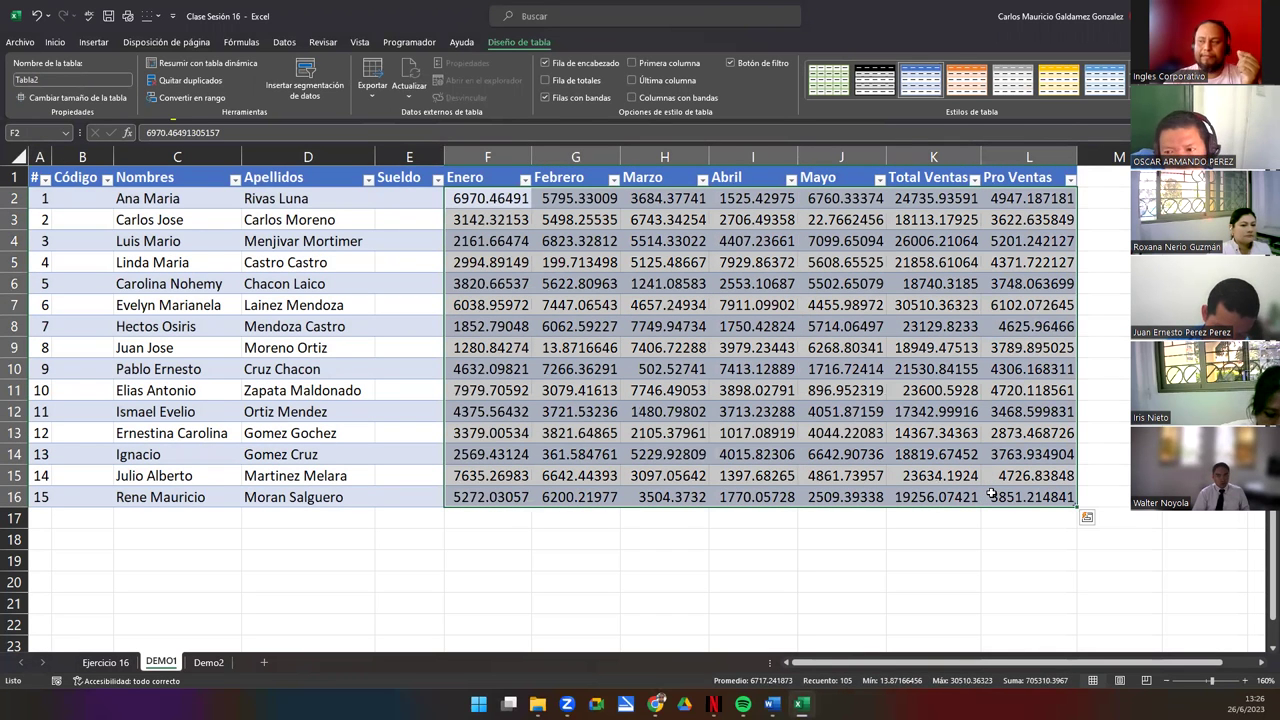
{"action": "left_click", "coordinate": [56, 44]}
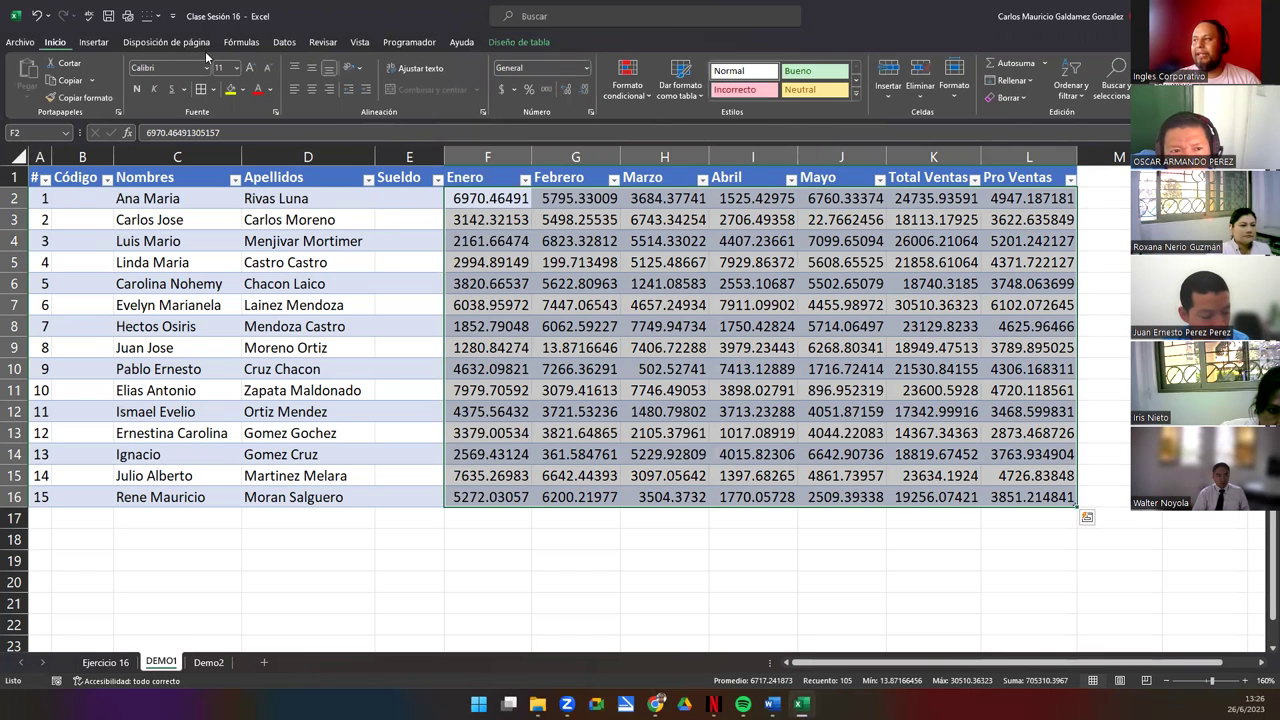
{"action": "left_click", "coordinate": [586, 68]}
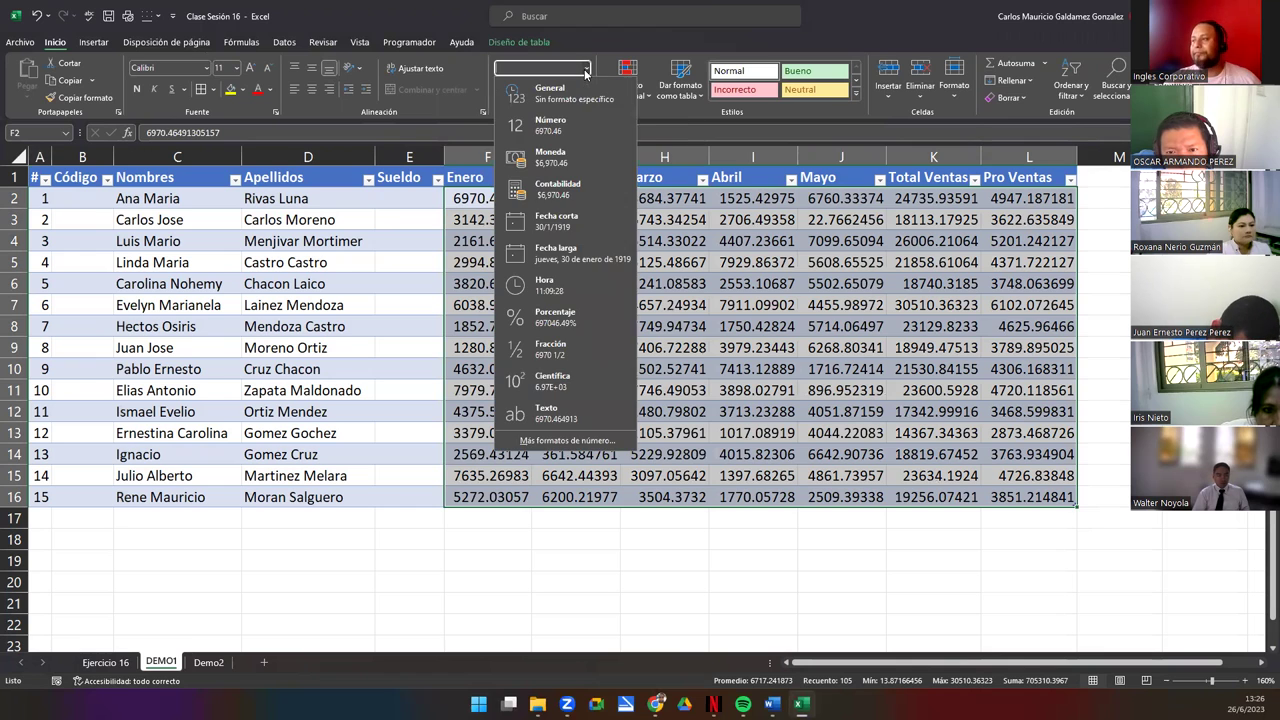
{"action": "left_click", "coordinate": [575, 195]}
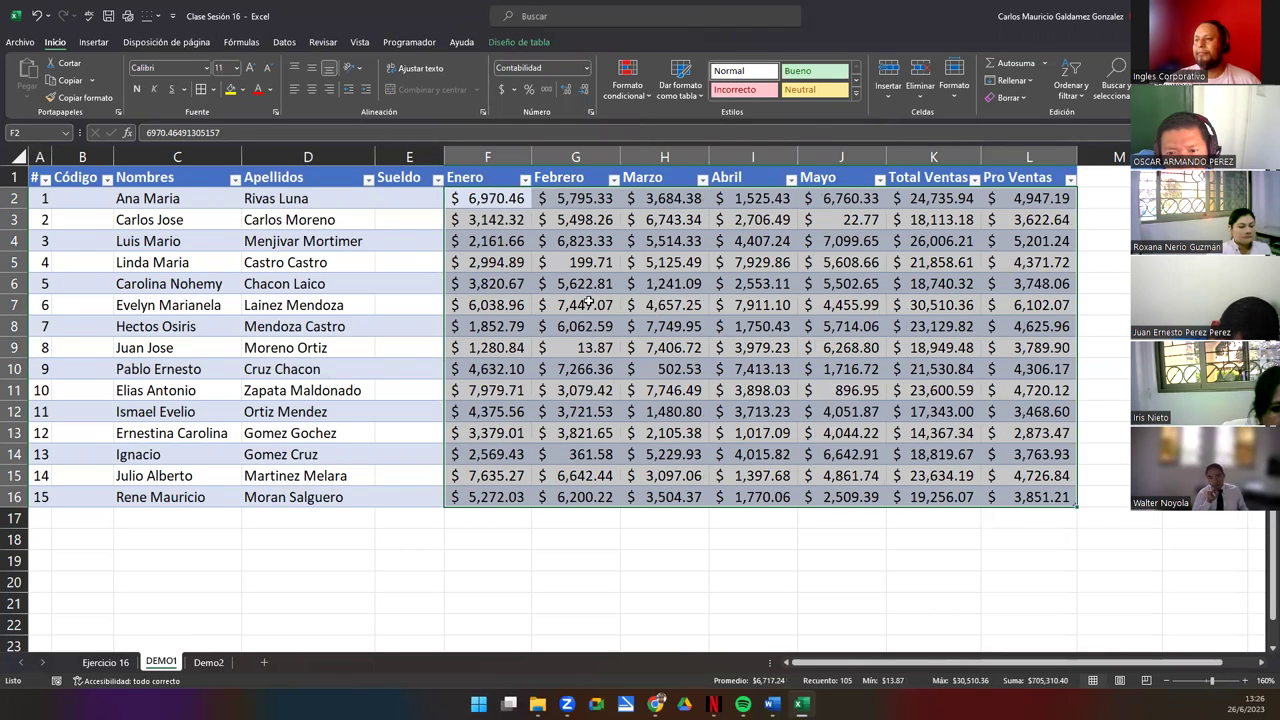
{"action": "left_click_drag", "start_coordinate": [580, 326], "coordinate": [748, 310]}
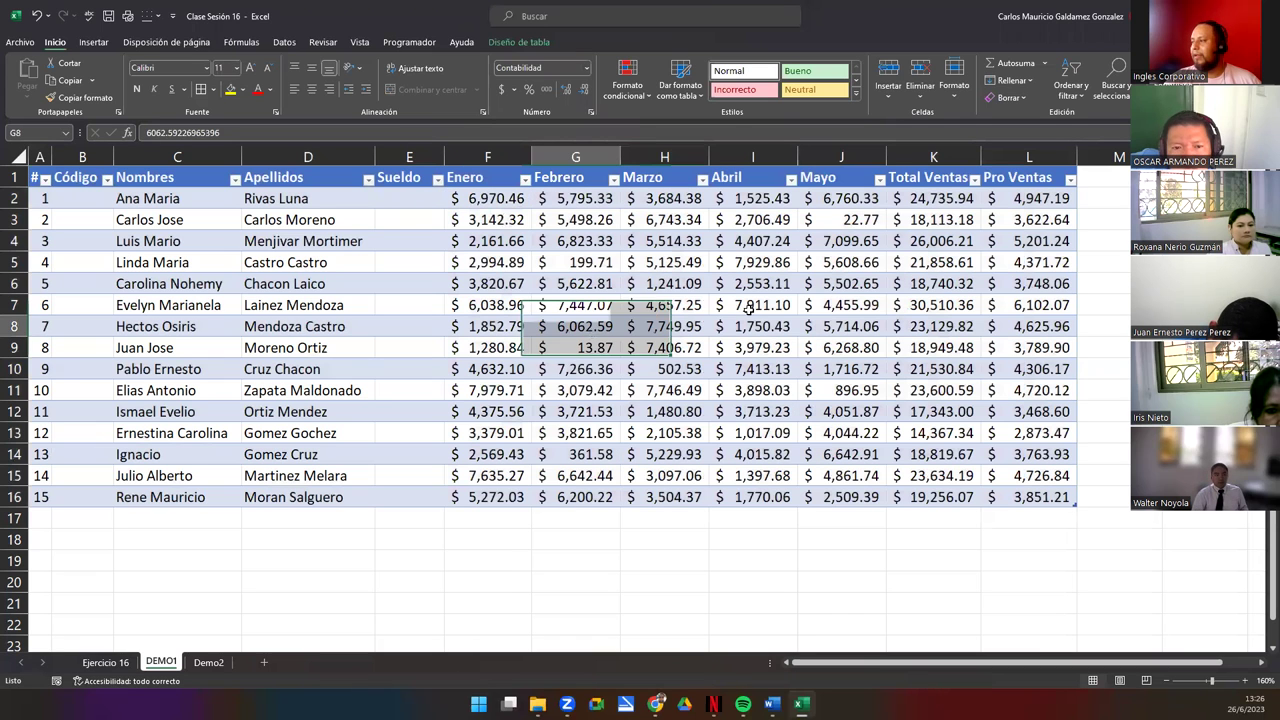
Examine the formulas behind the first record's Total Ventas in K2 and Pro Ventas in L2.
{"action": "left_click", "coordinate": [910, 196]}
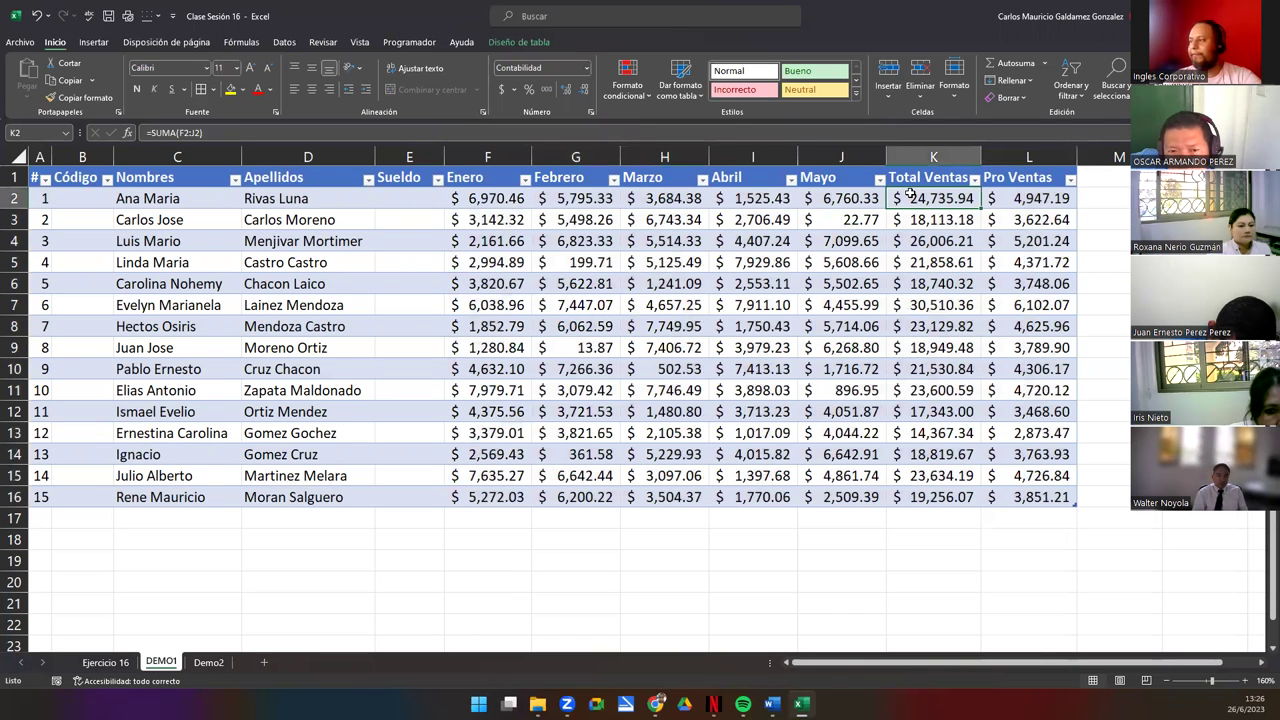
{"action": "left_click", "coordinate": [1032, 198]}
{"action": "double_click", "coordinate": [1032, 198]}
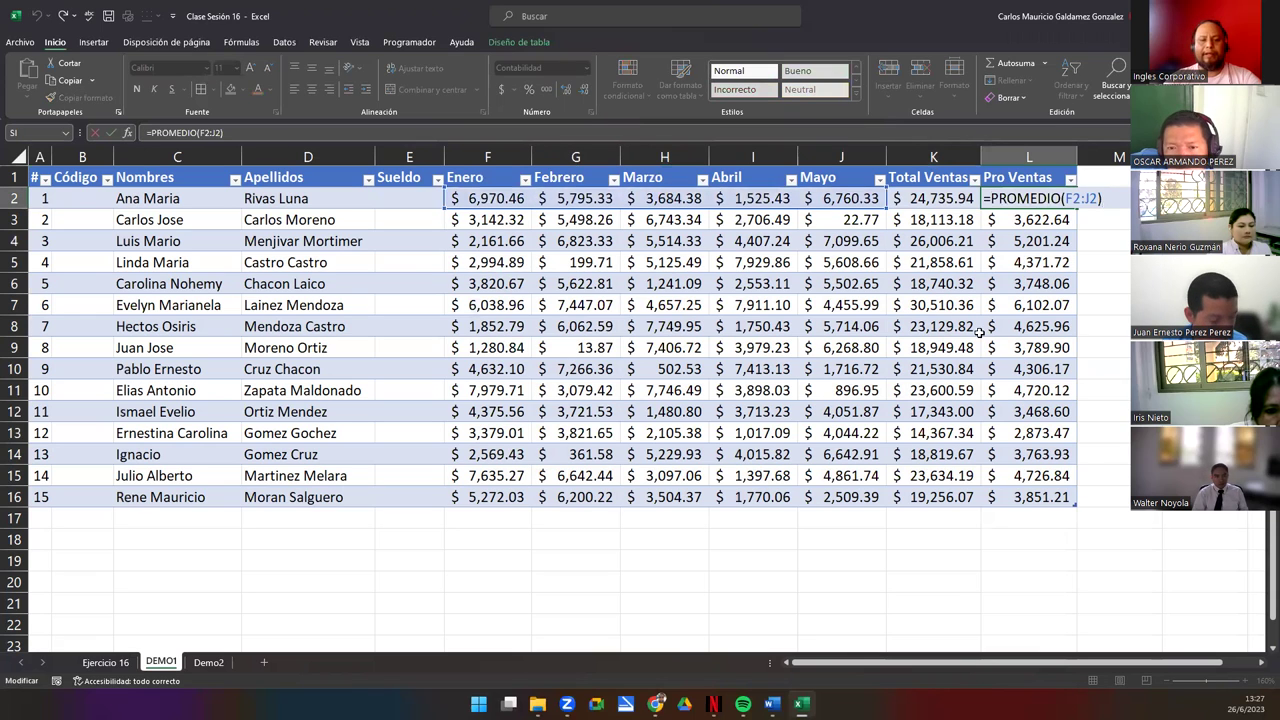
{"action": "key", "text": "Escape"}
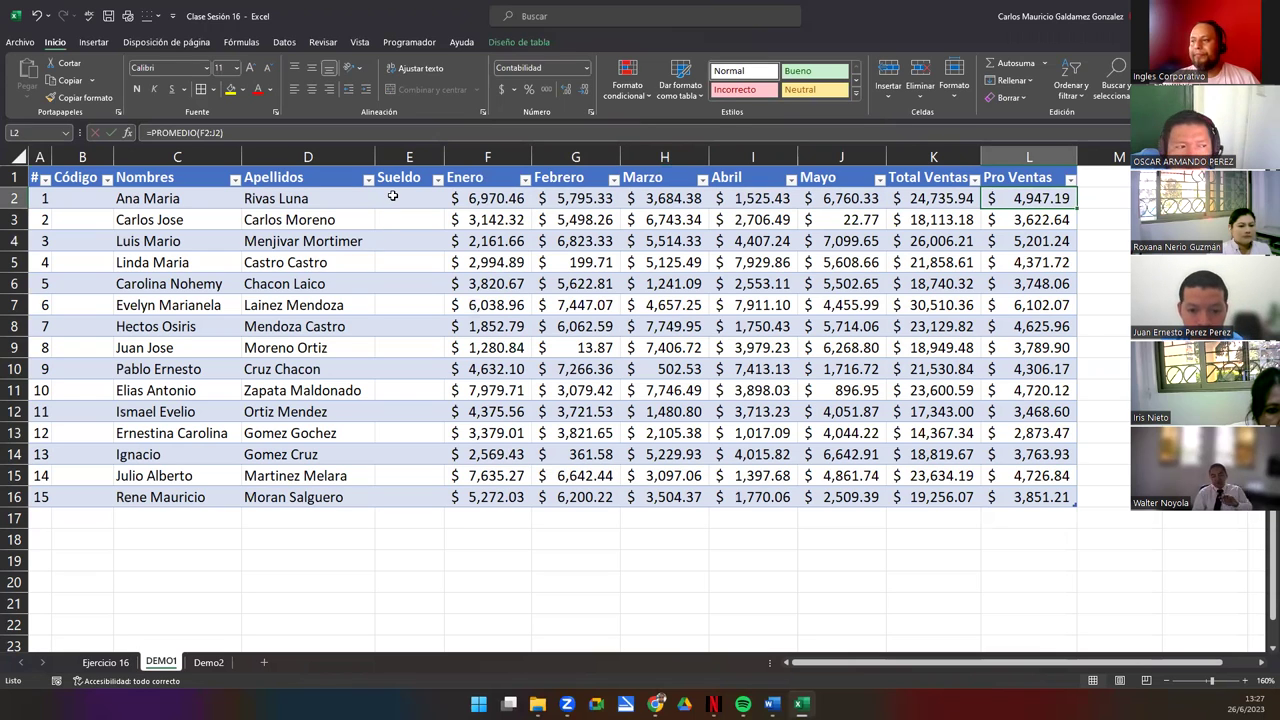
Widen the Código column slightly and the Sueldo column by a touch.
{"action": "left_click", "coordinate": [74, 201]}
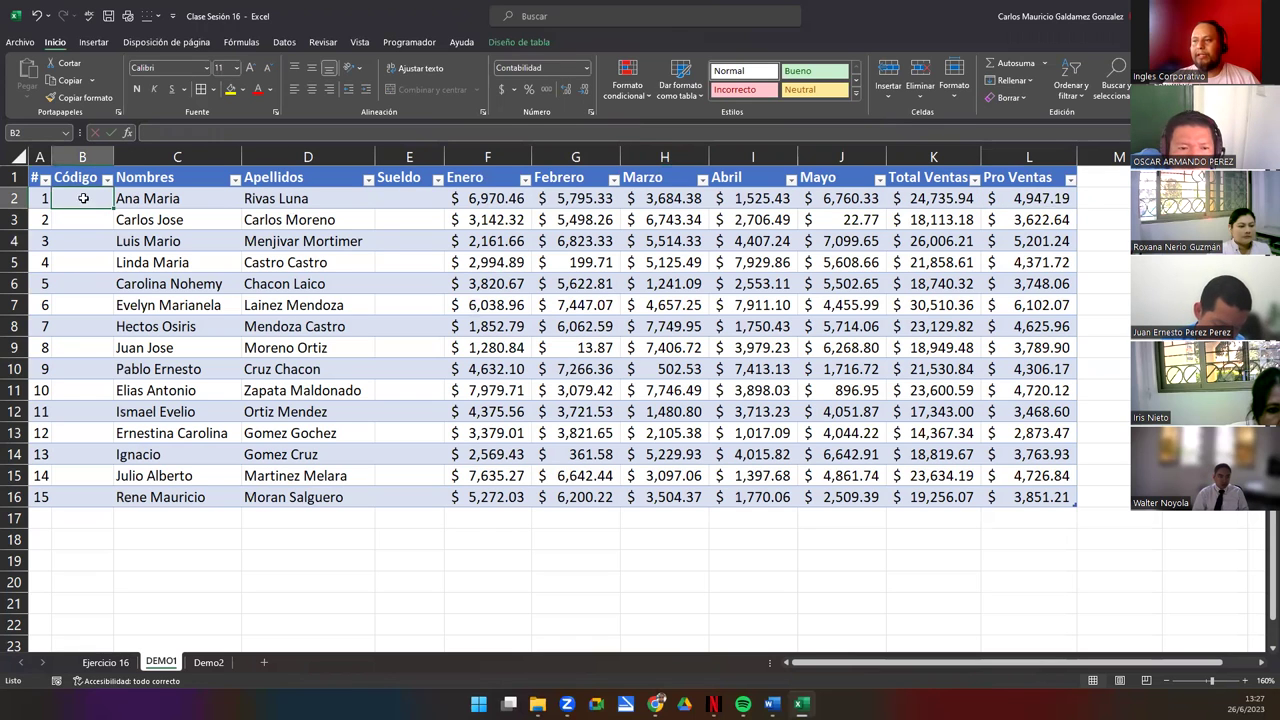
{"action": "left_click_drag", "start_coordinate": [114, 151], "coordinate": [123, 151]}
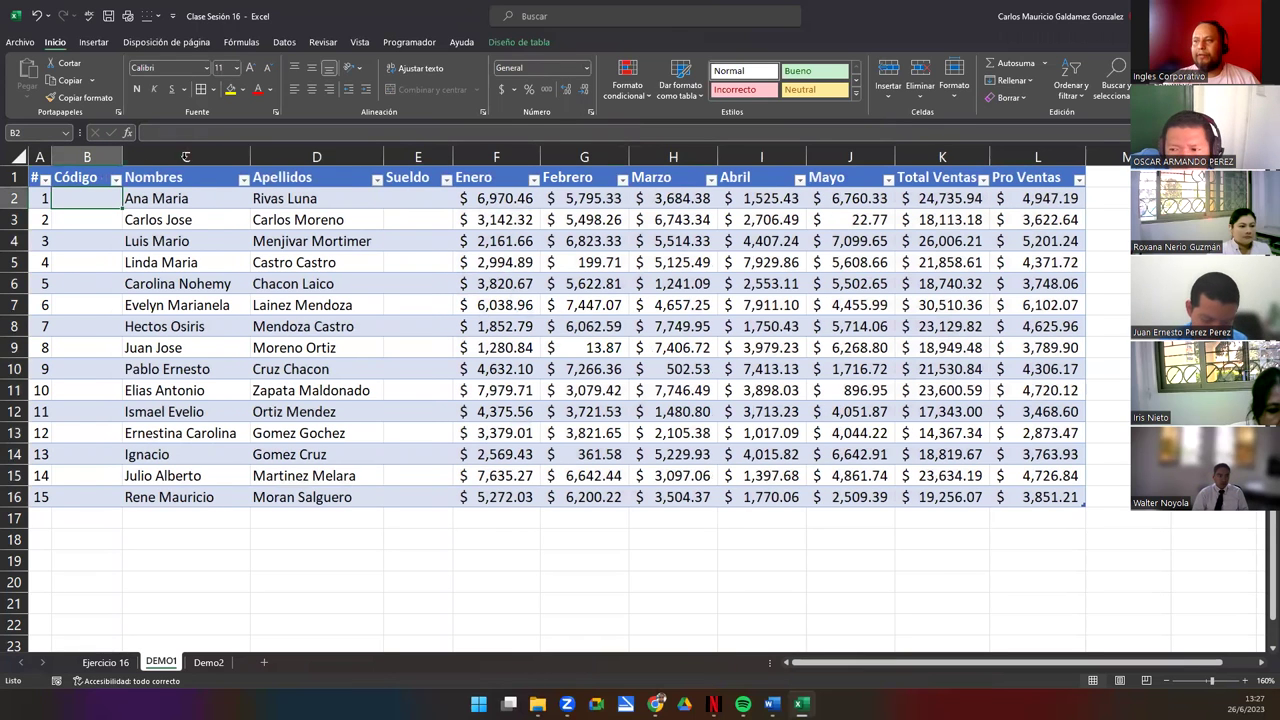
{"action": "left_click", "coordinate": [243, 156]}
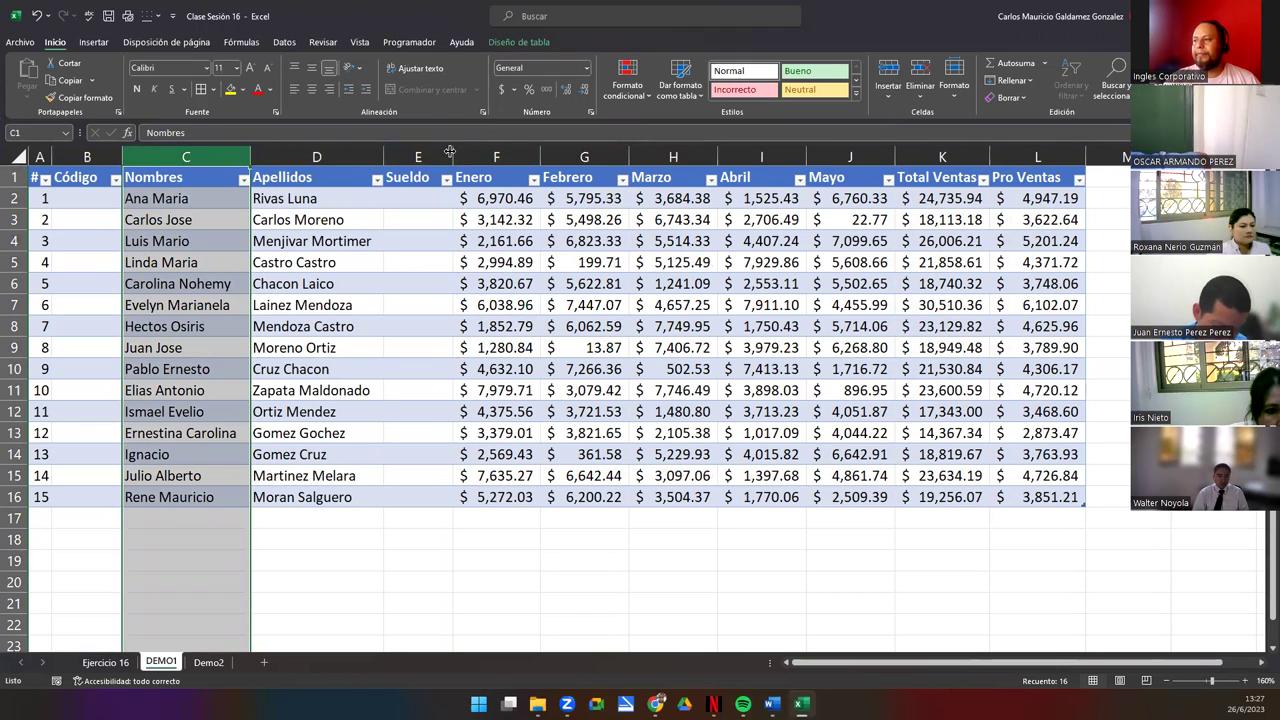
{"action": "left_click_drag", "start_coordinate": [453, 156], "coordinate": [455, 156]}
{"action": "left_click", "coordinate": [431, 250]}
Highlight the empty Código cells B2:B16 and the empty Sueldo cells E2:E16 to point out the missing data.
{"action": "left_click_drag", "start_coordinate": [88, 204], "coordinate": [81, 494]}
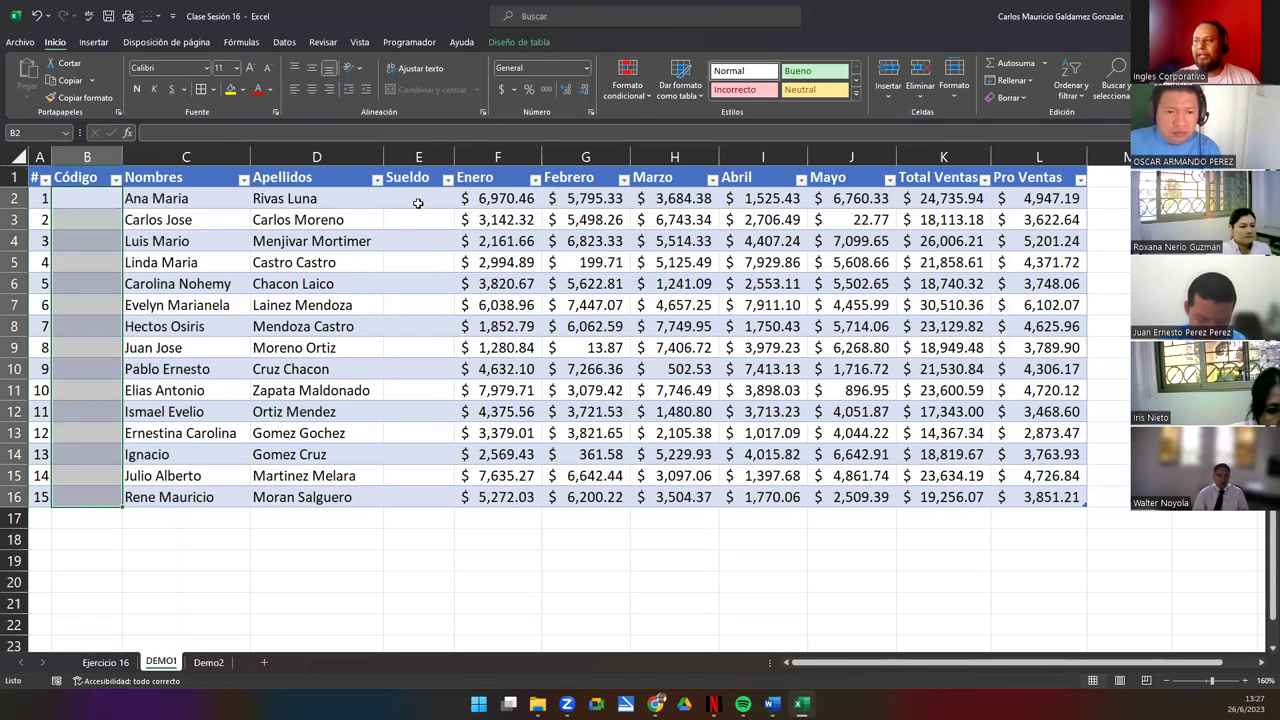
{"action": "left_click_drag", "start_coordinate": [418, 204], "coordinate": [418, 220]}
{"action": "left_click_drag", "start_coordinate": [446, 428], "coordinate": [434, 497]}
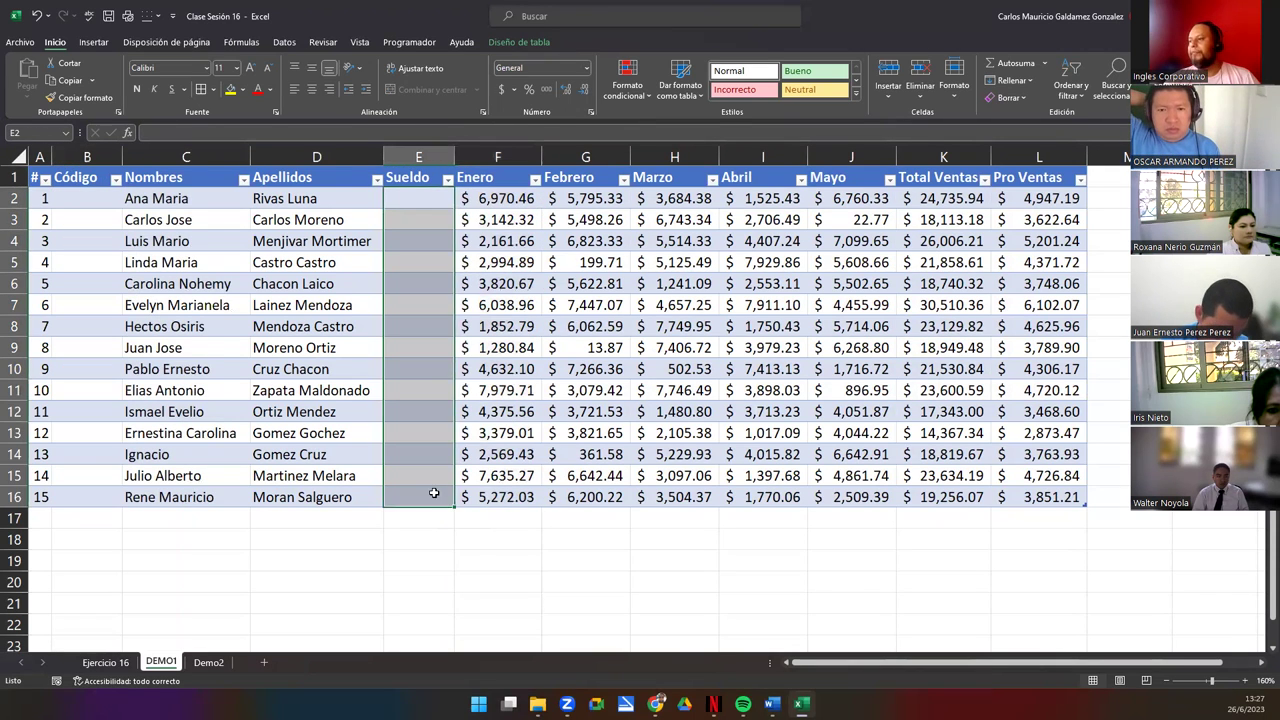
{"action": "left_click", "coordinate": [434, 495]}
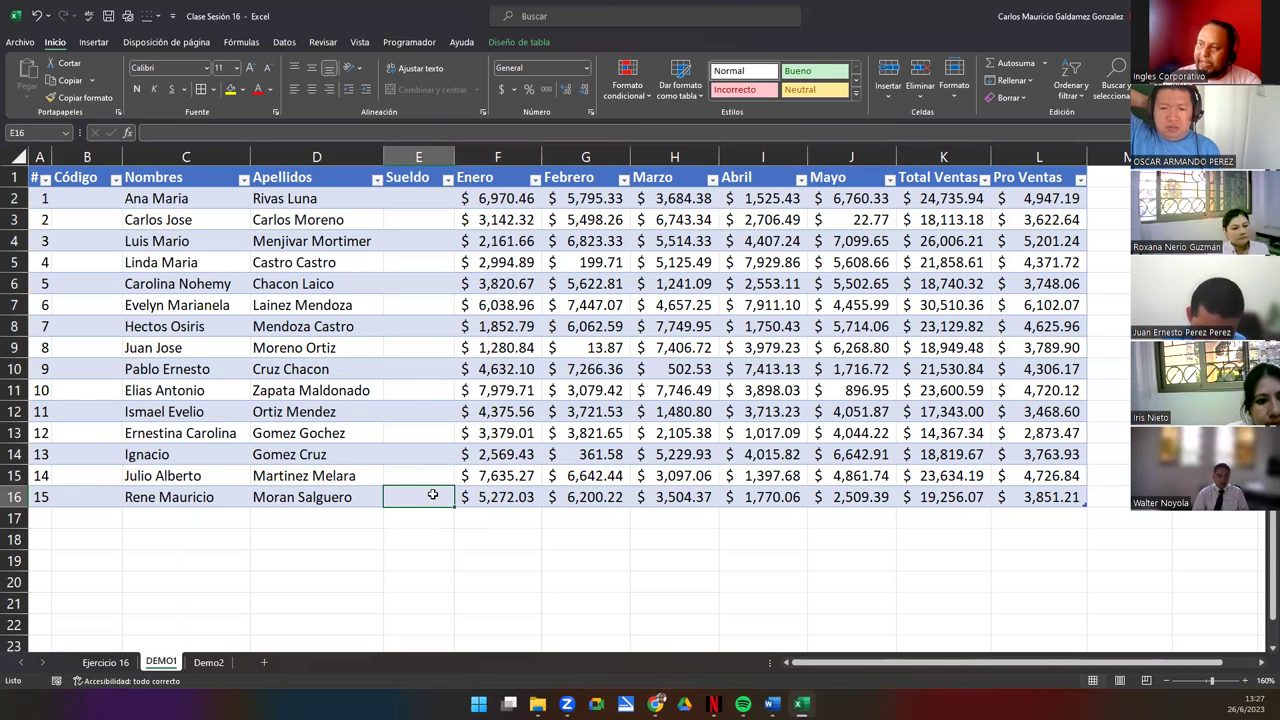
Demonstrate selecting the Sueldo table column together with its header, limited to E1:E16.
{"action": "left_click", "coordinate": [418, 163]}
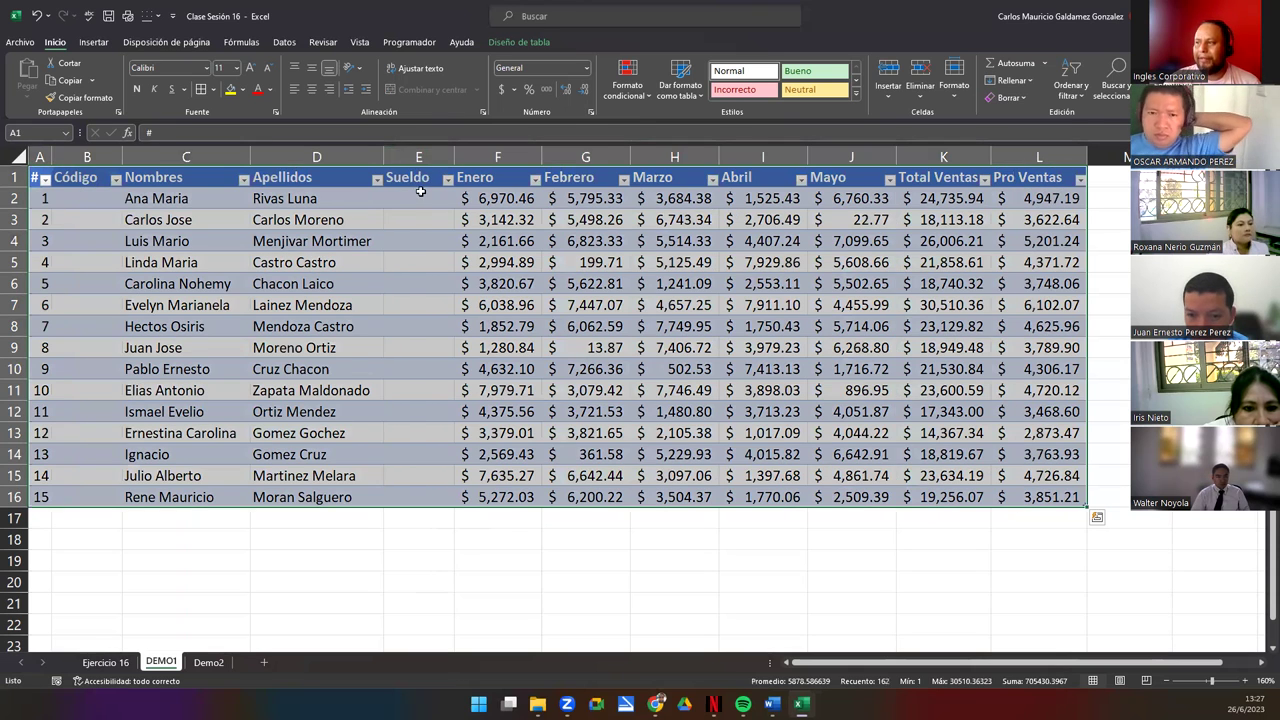
{"action": "left_click", "coordinate": [424, 175]}
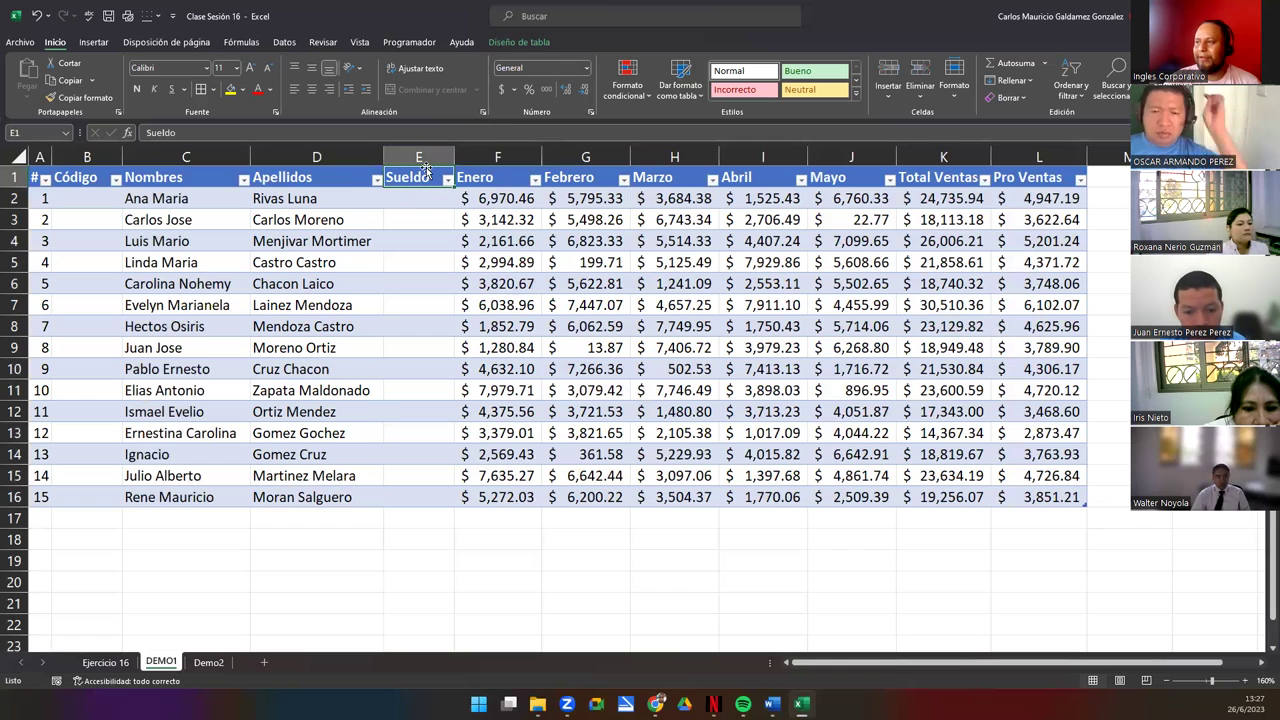
{"action": "left_click", "coordinate": [424, 166]}
{"action": "left_click", "coordinate": [424, 166]}
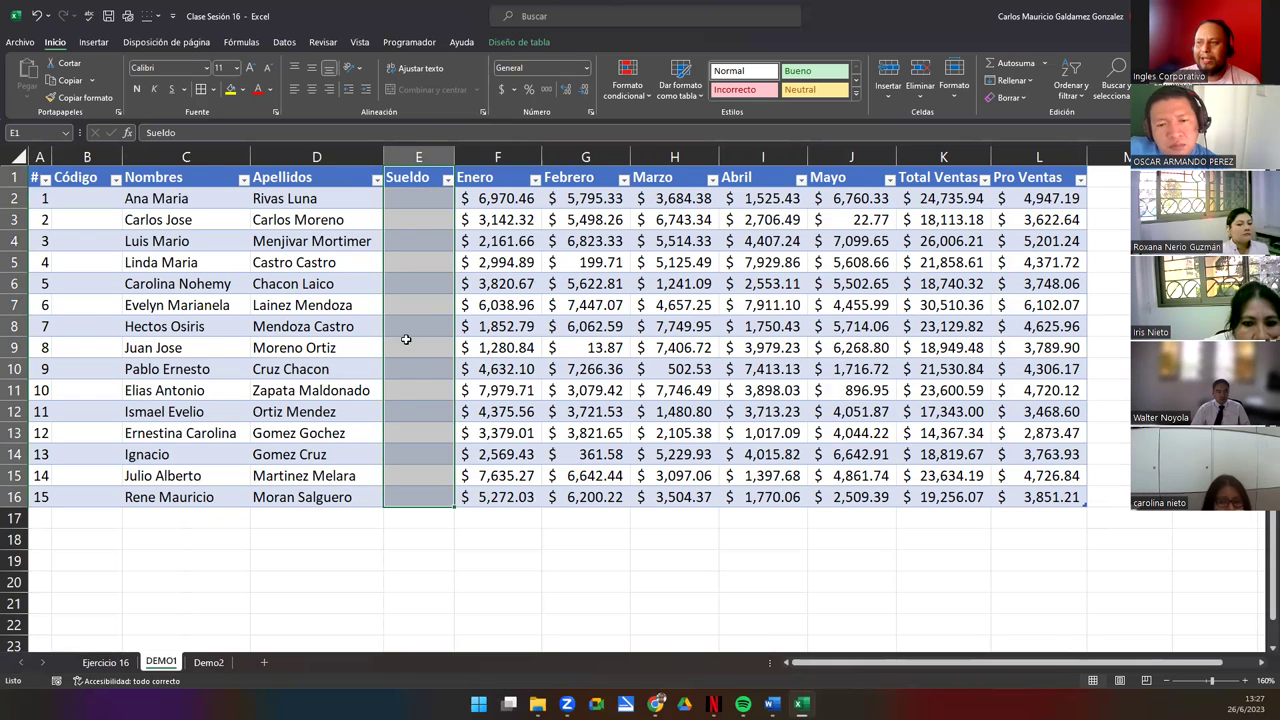
Demonstrate selecting a single table record by highlighting row 5 from A to L only.
{"action": "left_click", "coordinate": [33, 283]}
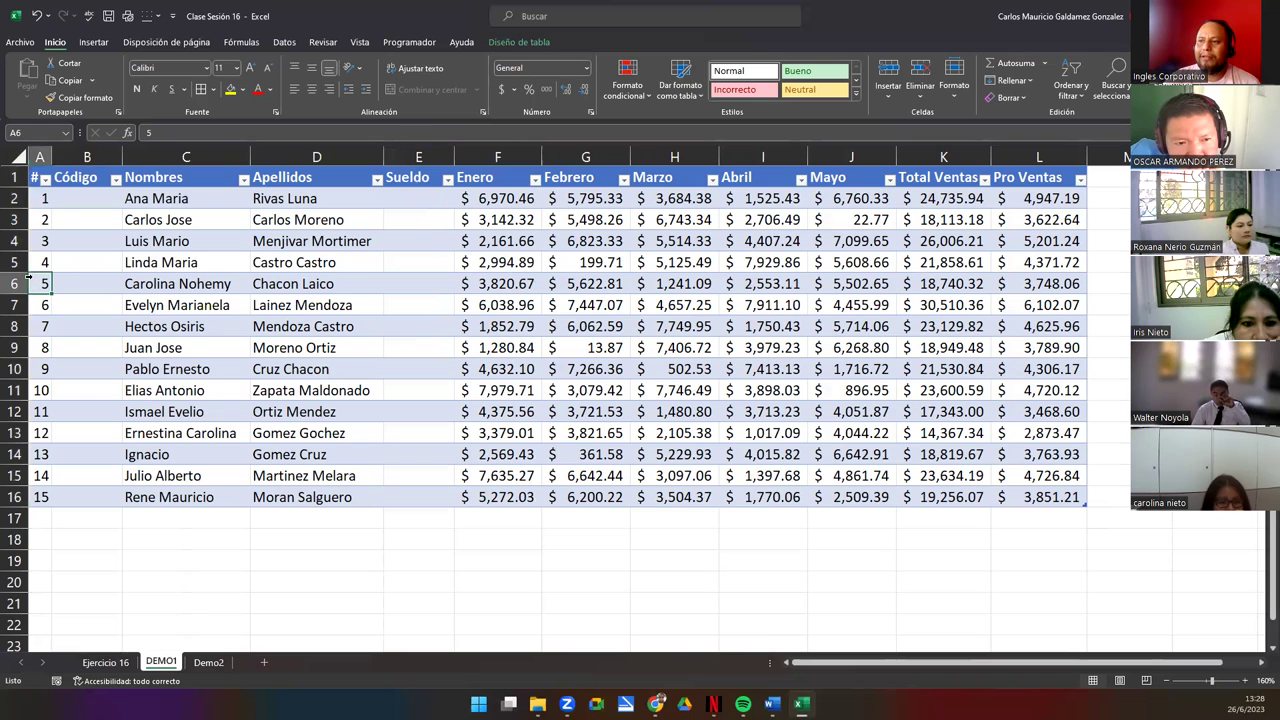
{"action": "left_click", "coordinate": [29, 260]}
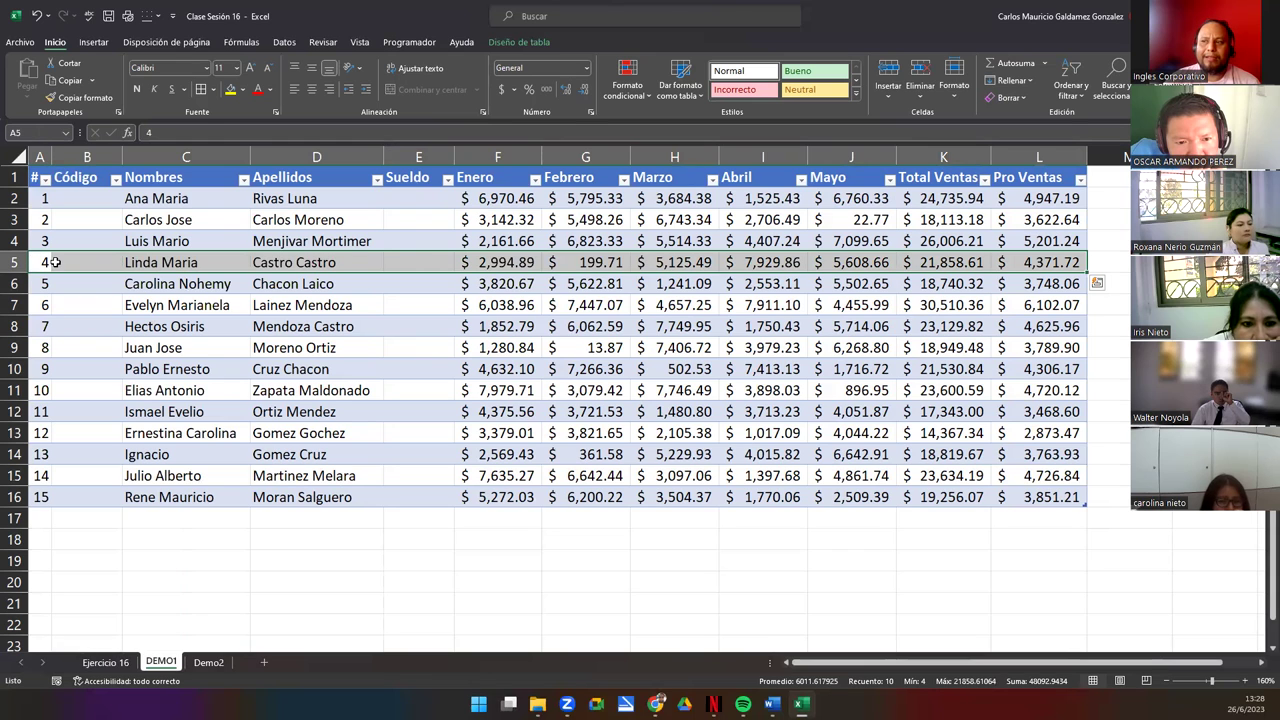
{"action": "left_click", "coordinate": [56, 262]}
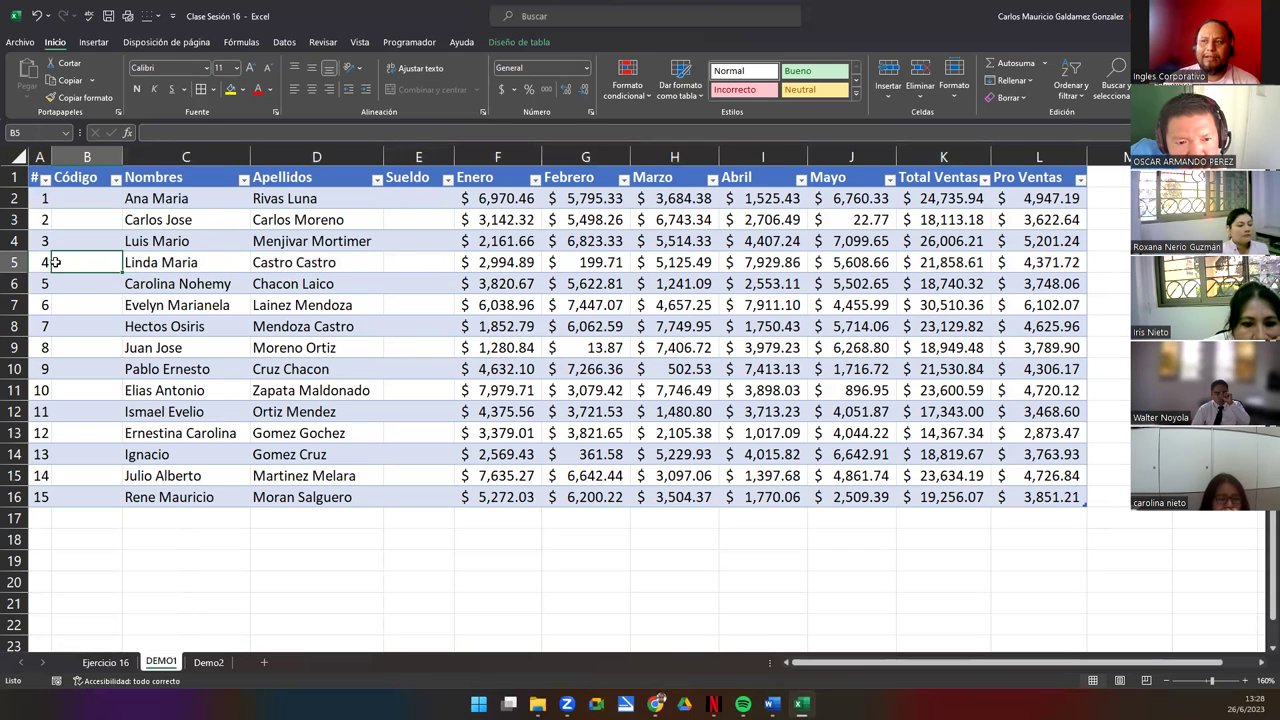
Demonstrate selecting the whole table, and the Apellidos column first as data only and also with its header.
{"action": "left_click", "coordinate": [40, 168]}
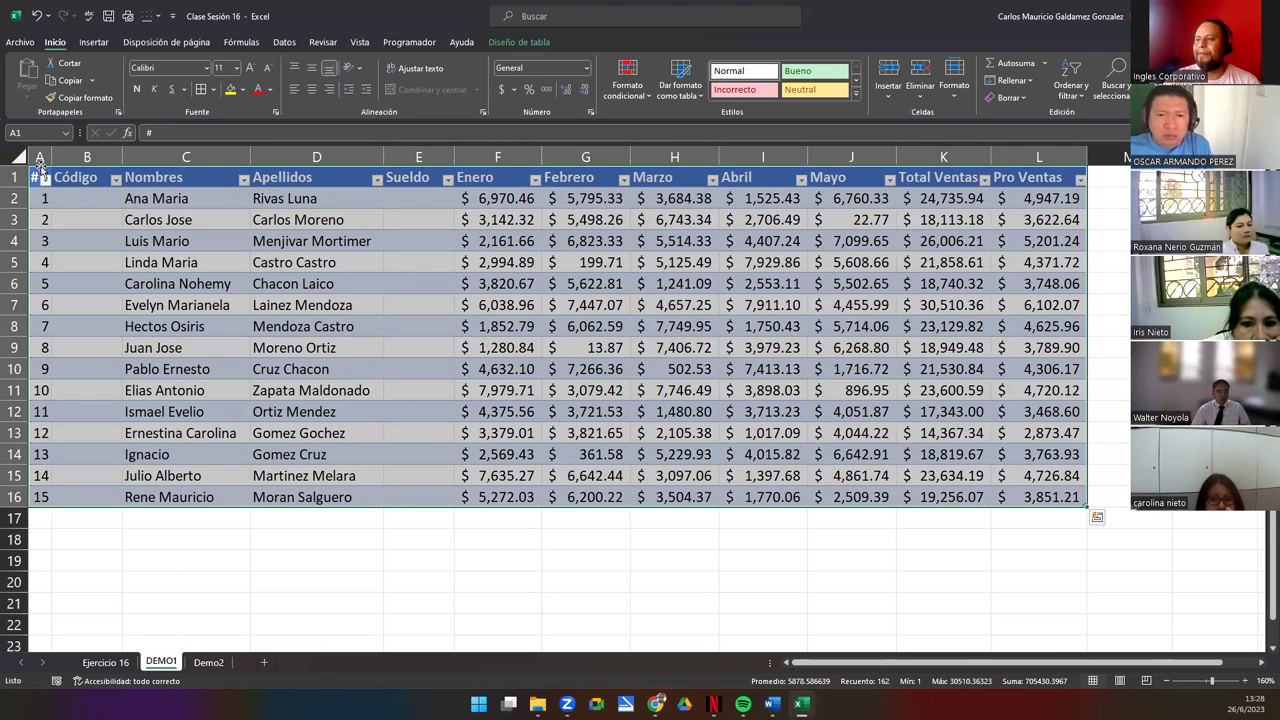
{"action": "left_click", "coordinate": [299, 184]}
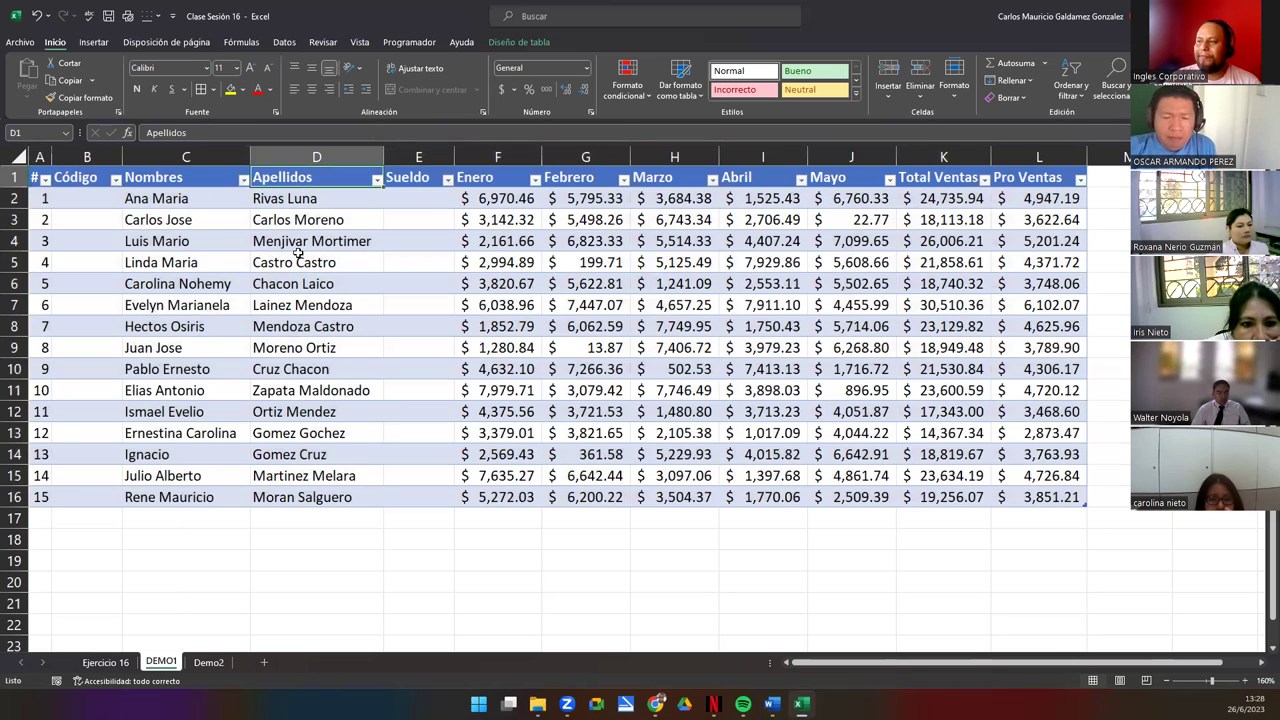
{"action": "left_click", "coordinate": [297, 256]}
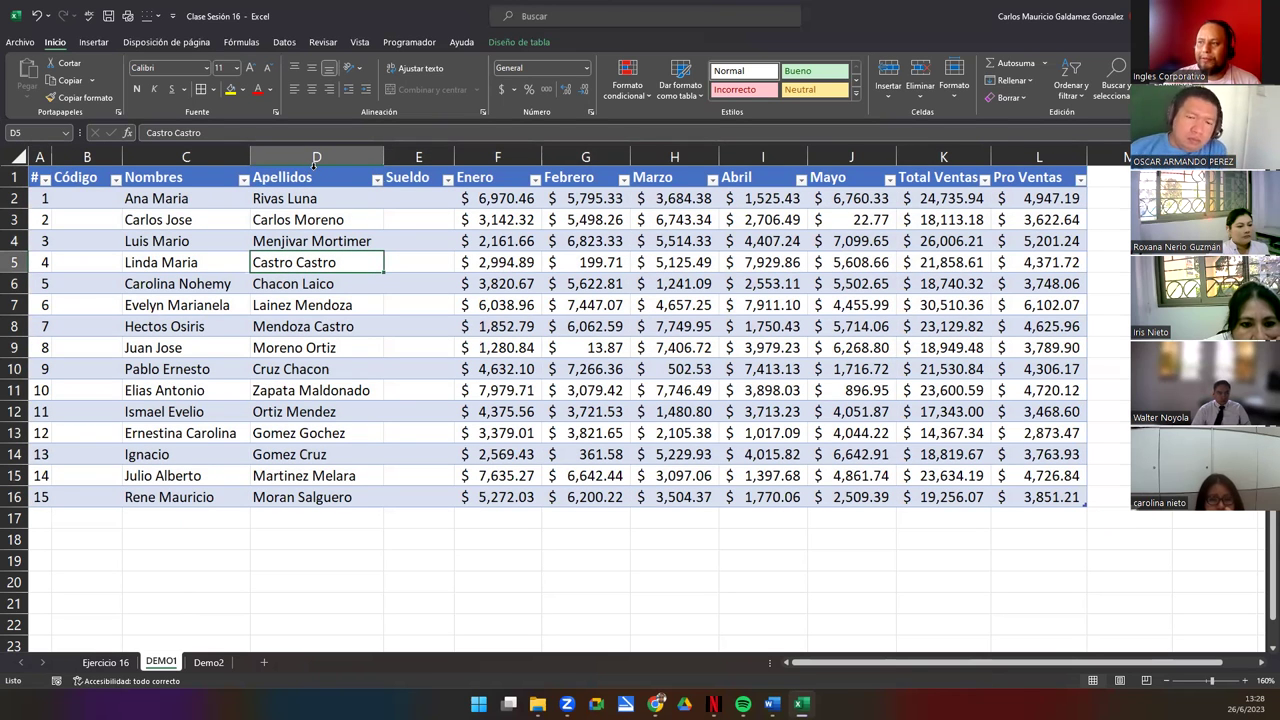
{"action": "left_click", "coordinate": [315, 166]}
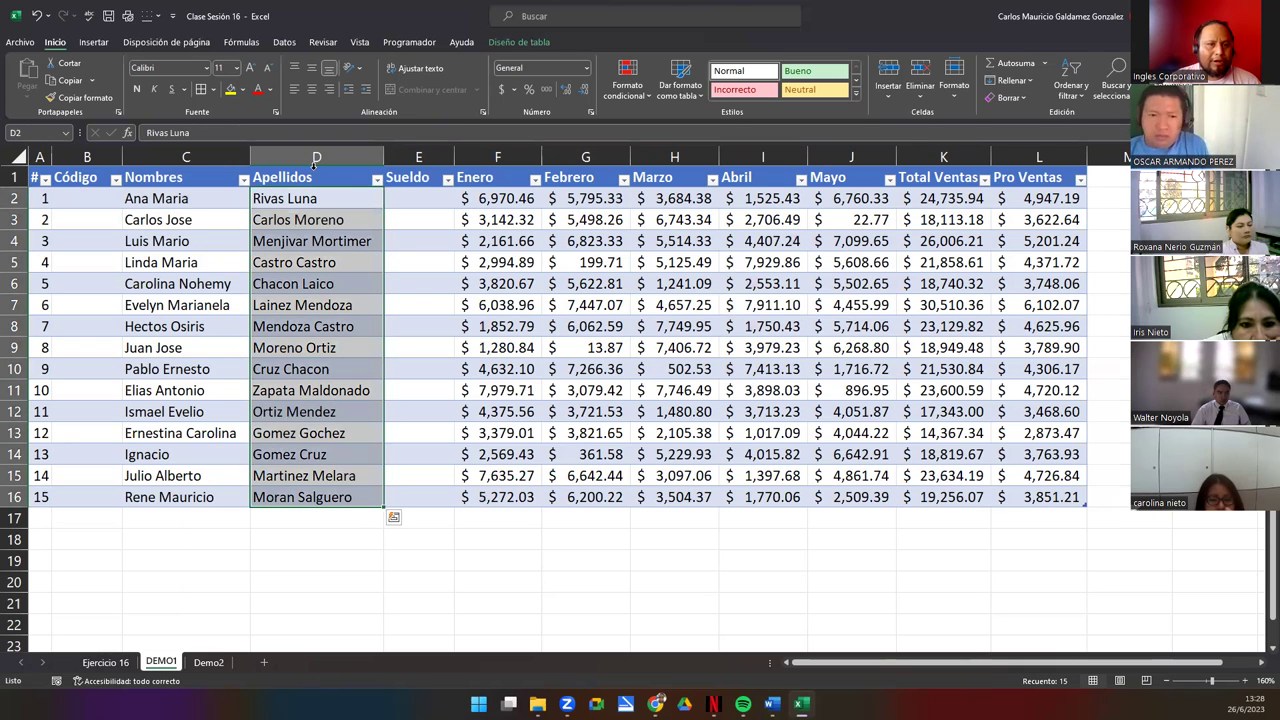
{"action": "left_click", "coordinate": [315, 166]}
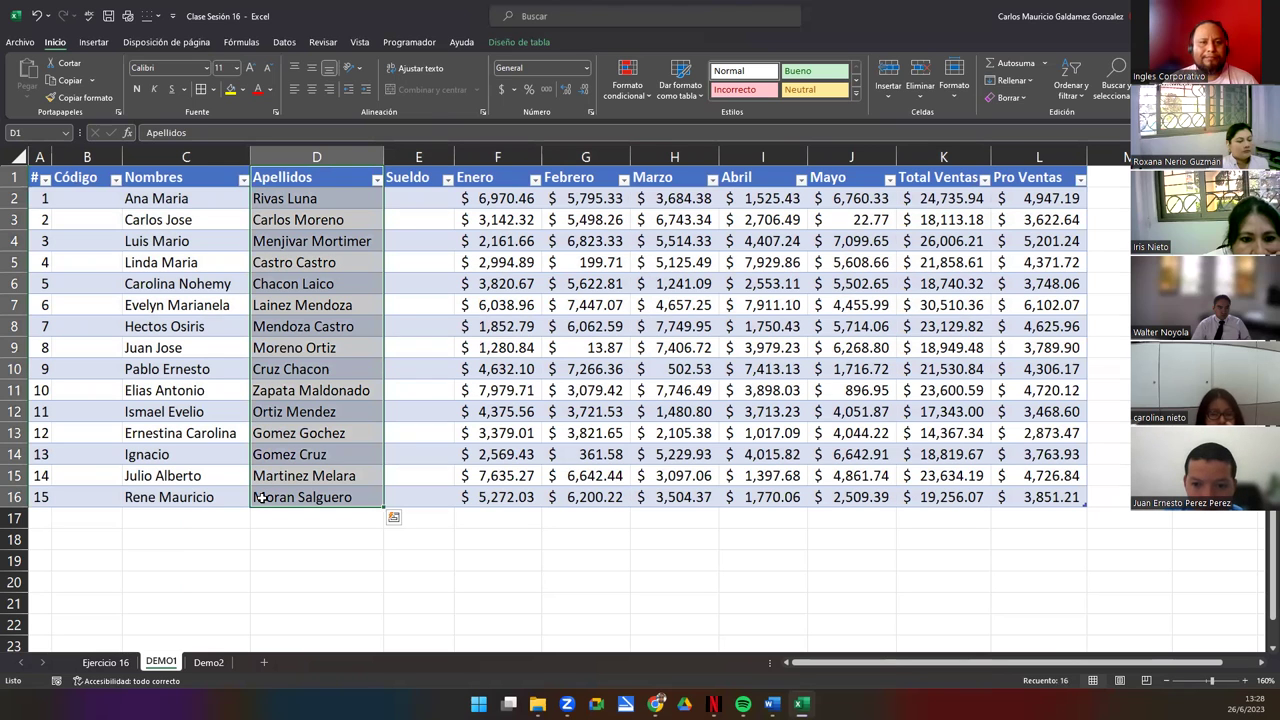
Demonstrate selecting the table record in row 9 and the entire table A1:L16, finishing on Sueldo cell E2.
{"action": "left_click", "coordinate": [296, 344]}
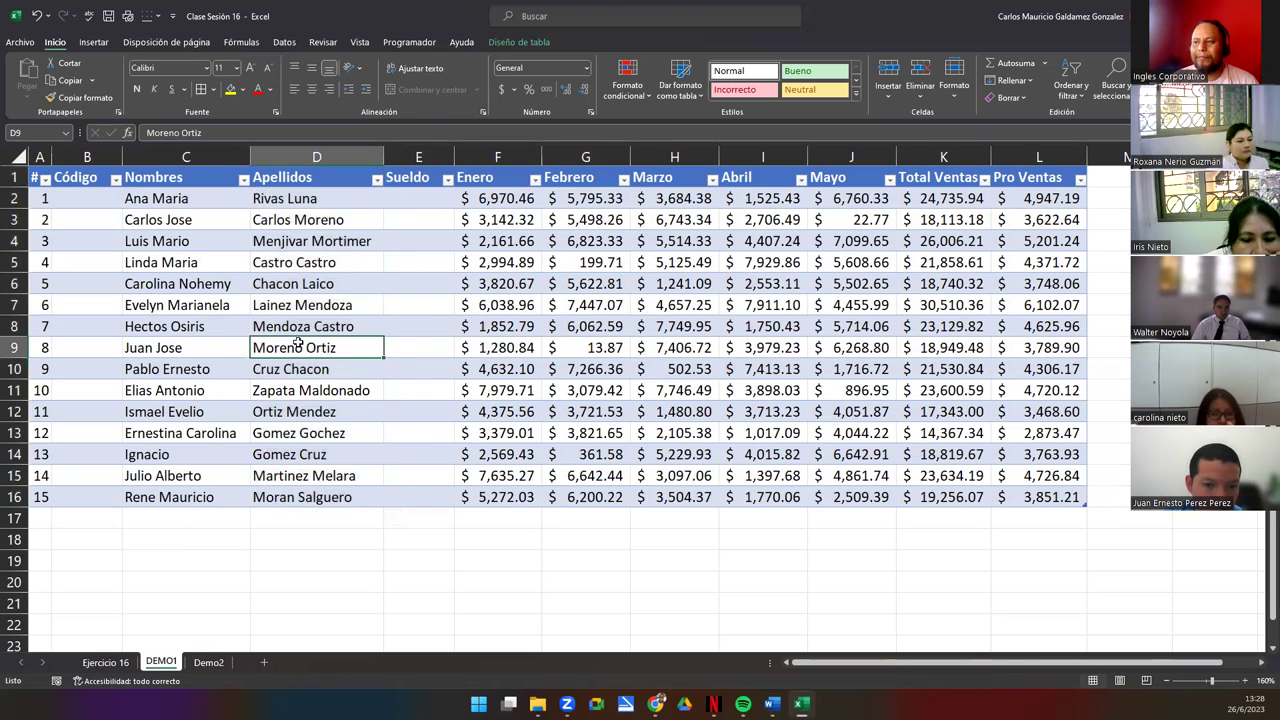
{"action": "left_click", "coordinate": [28, 347]}
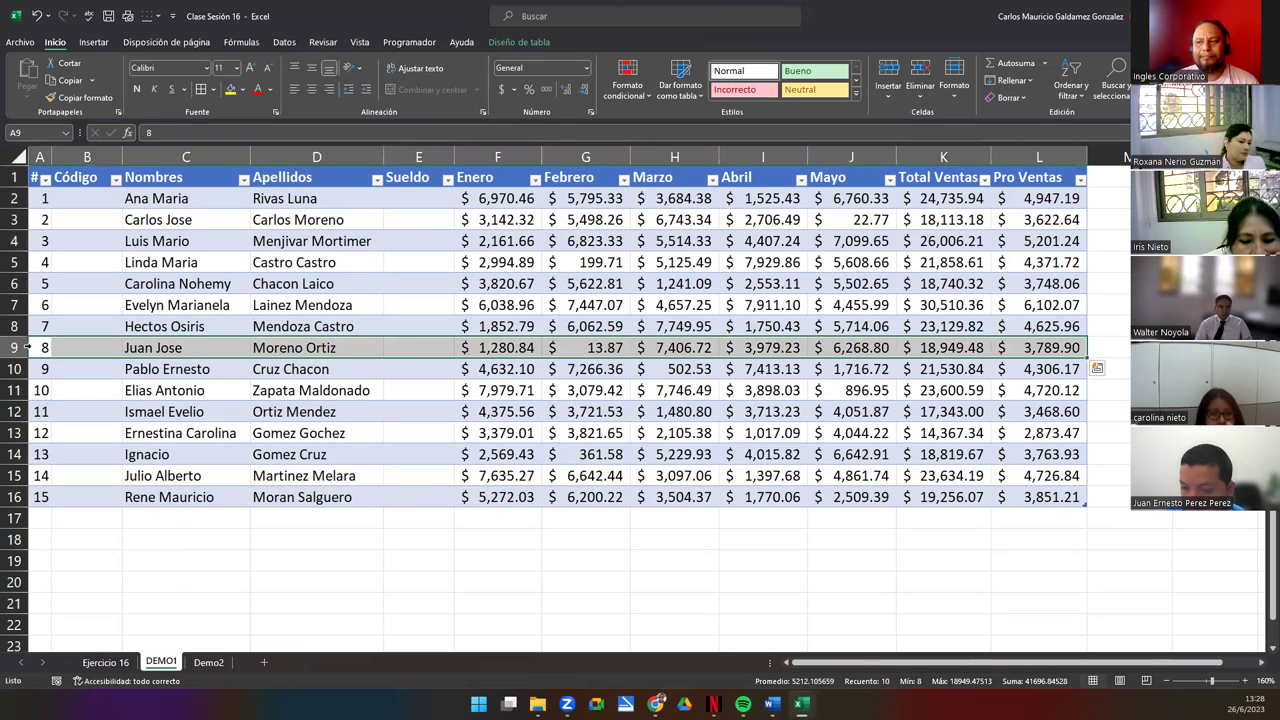
{"action": "left_click", "coordinate": [100, 321]}
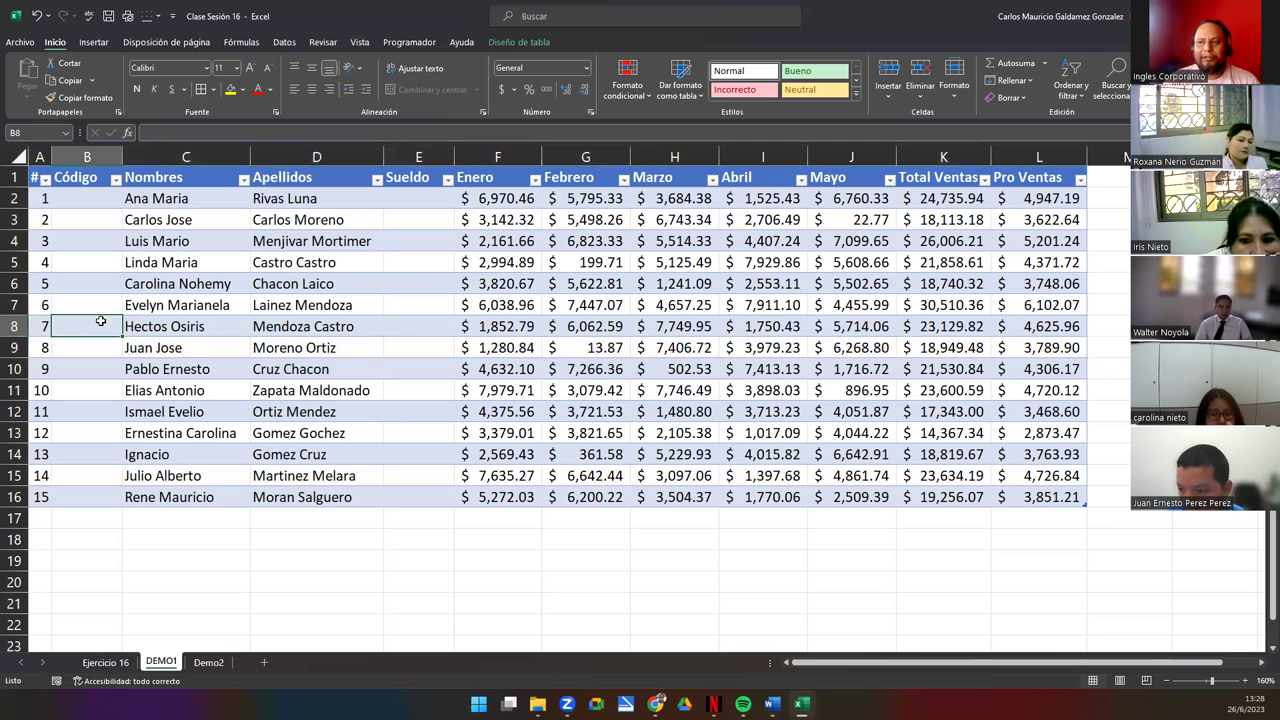
{"action": "left_click", "coordinate": [40, 168]}
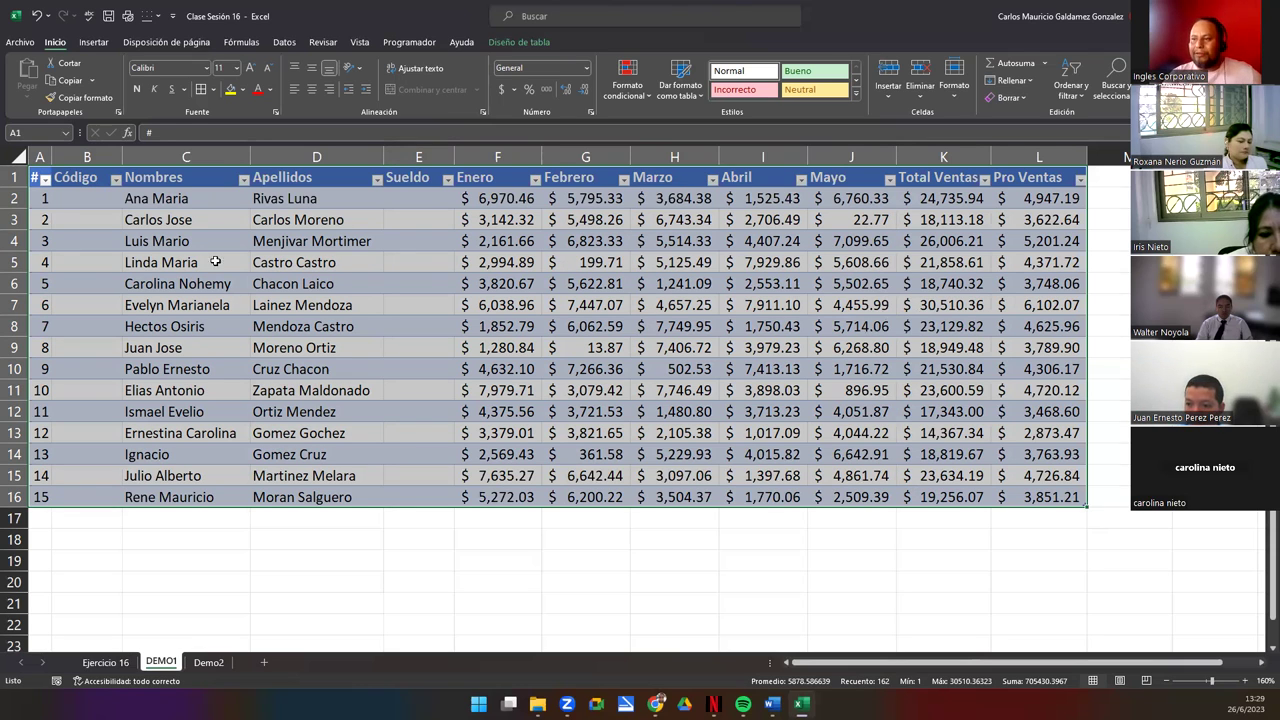
{"action": "left_click", "coordinate": [389, 203]}
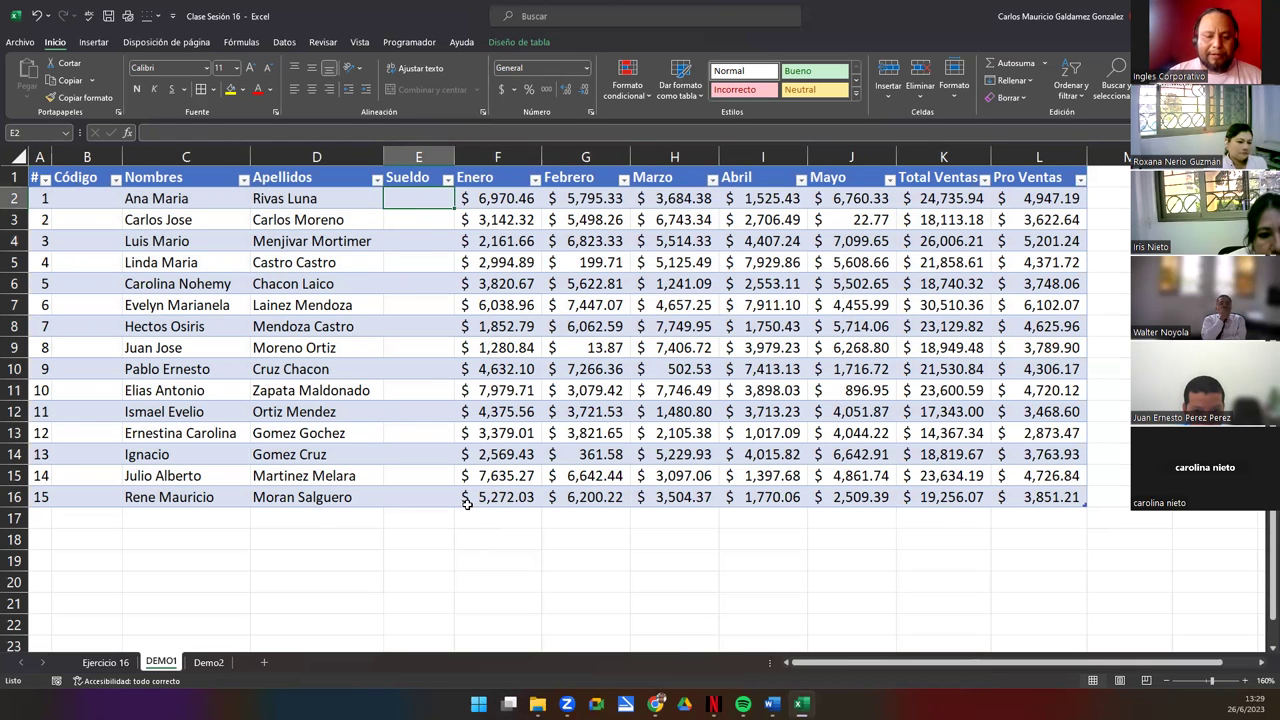
Fill the Sueldo column with random salaries from E2 down using =ALEATORIO.ENTRE(390;670).
{"action": "type", "text": "=al"}
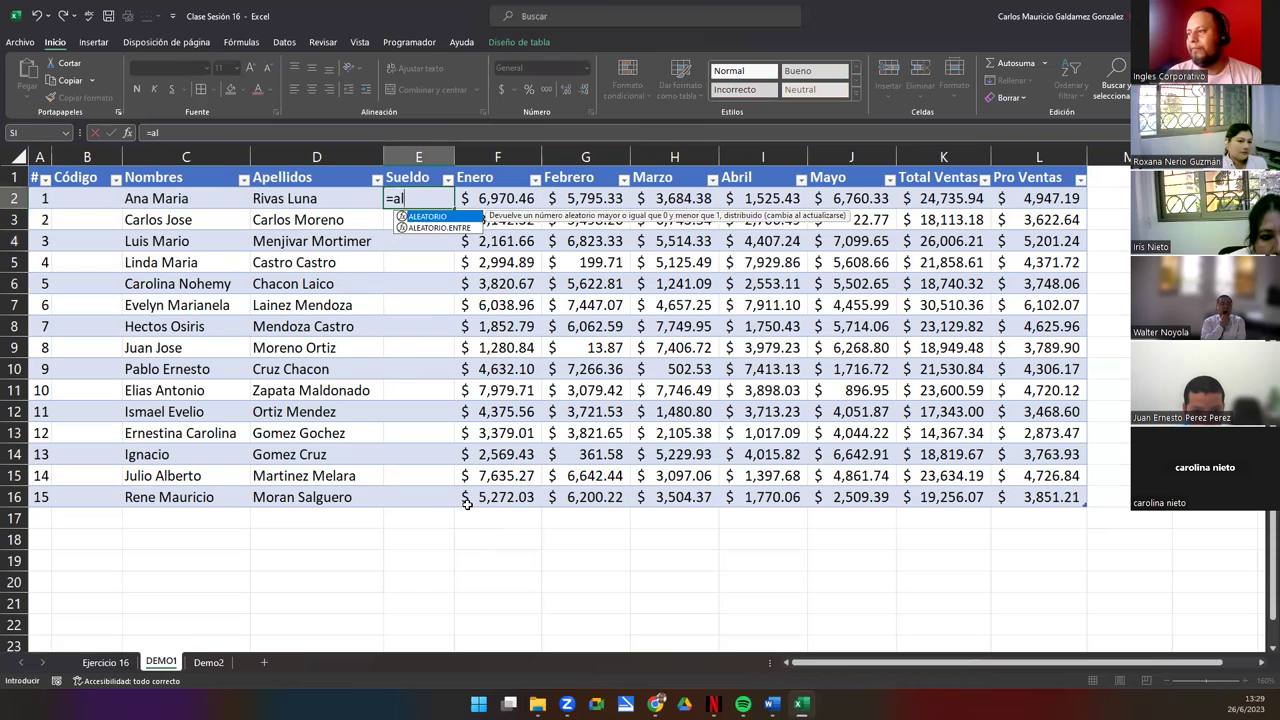
{"action": "key", "text": "Down"}
{"action": "key", "text": "Tab"}
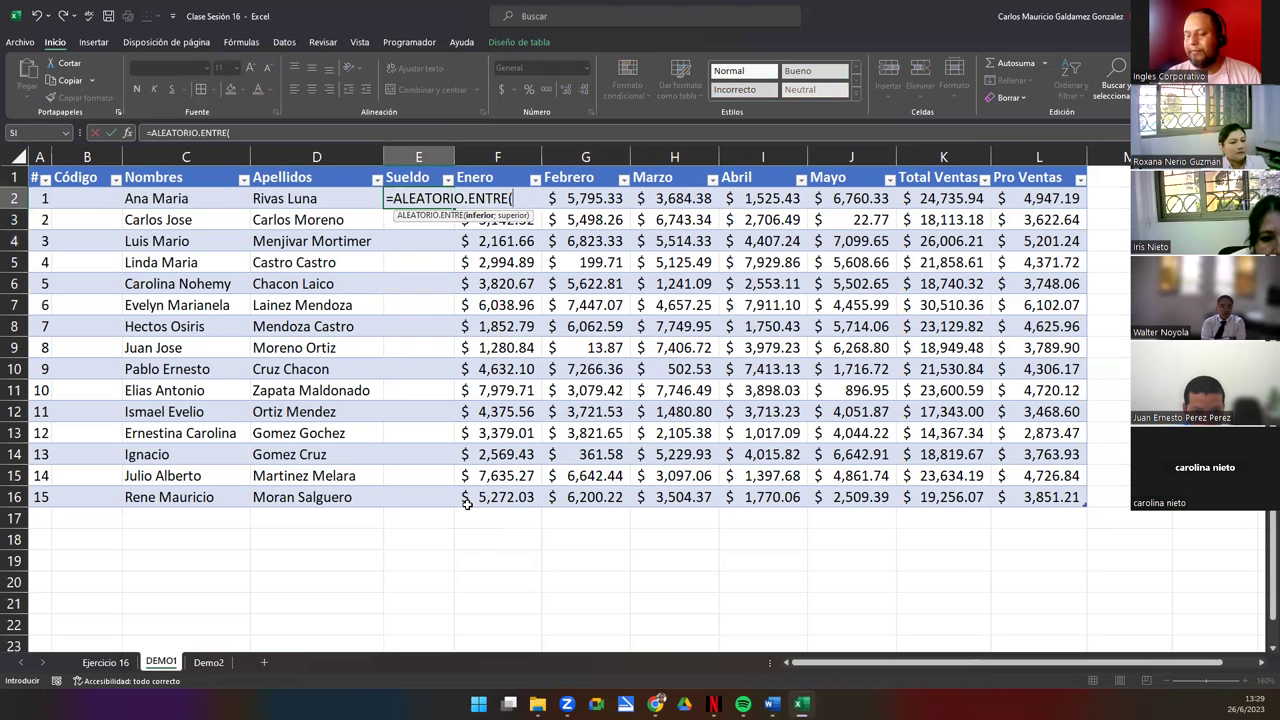
{"action": "type", "text": "390"}
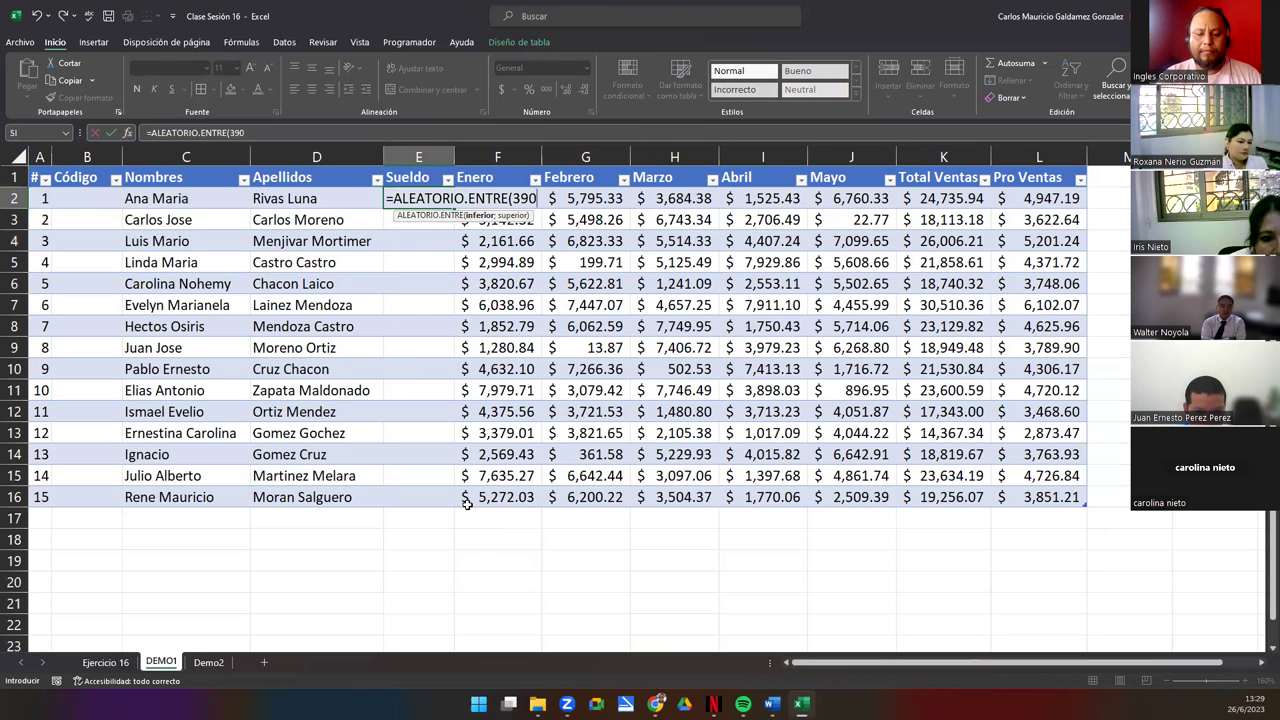
{"action": "type", "text": ";670)"}
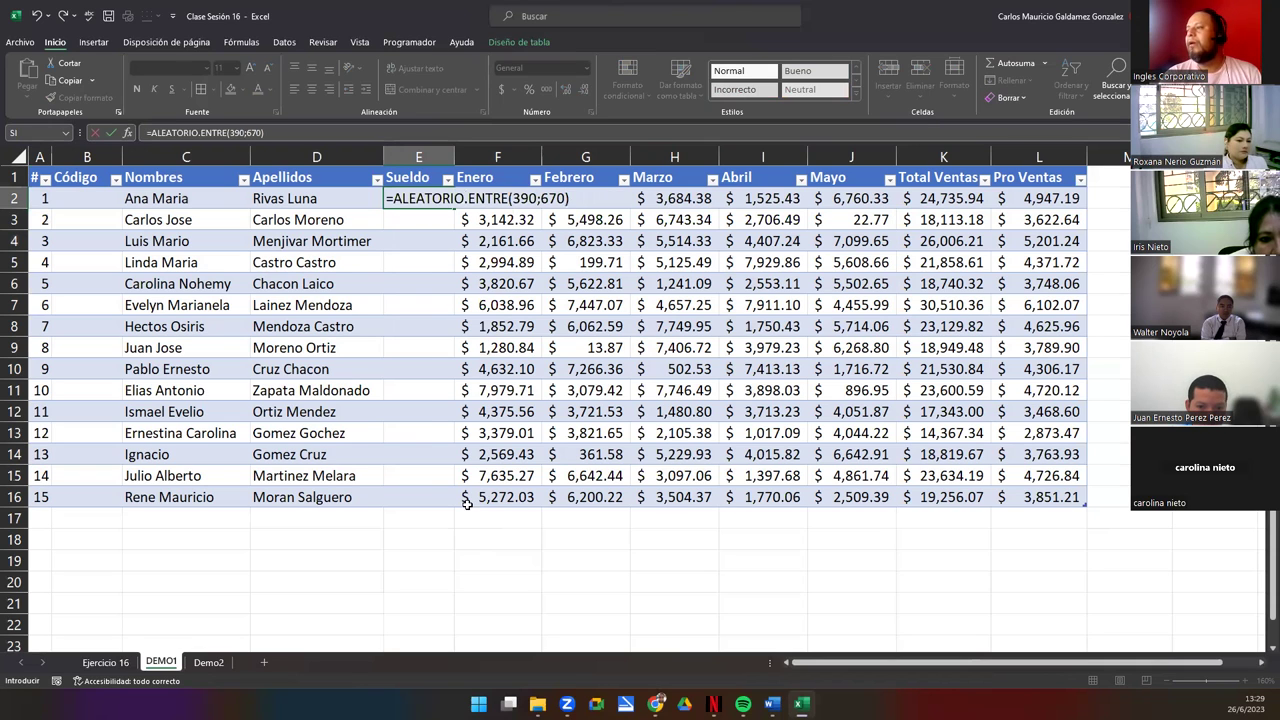
{"action": "key", "text": "Return"}
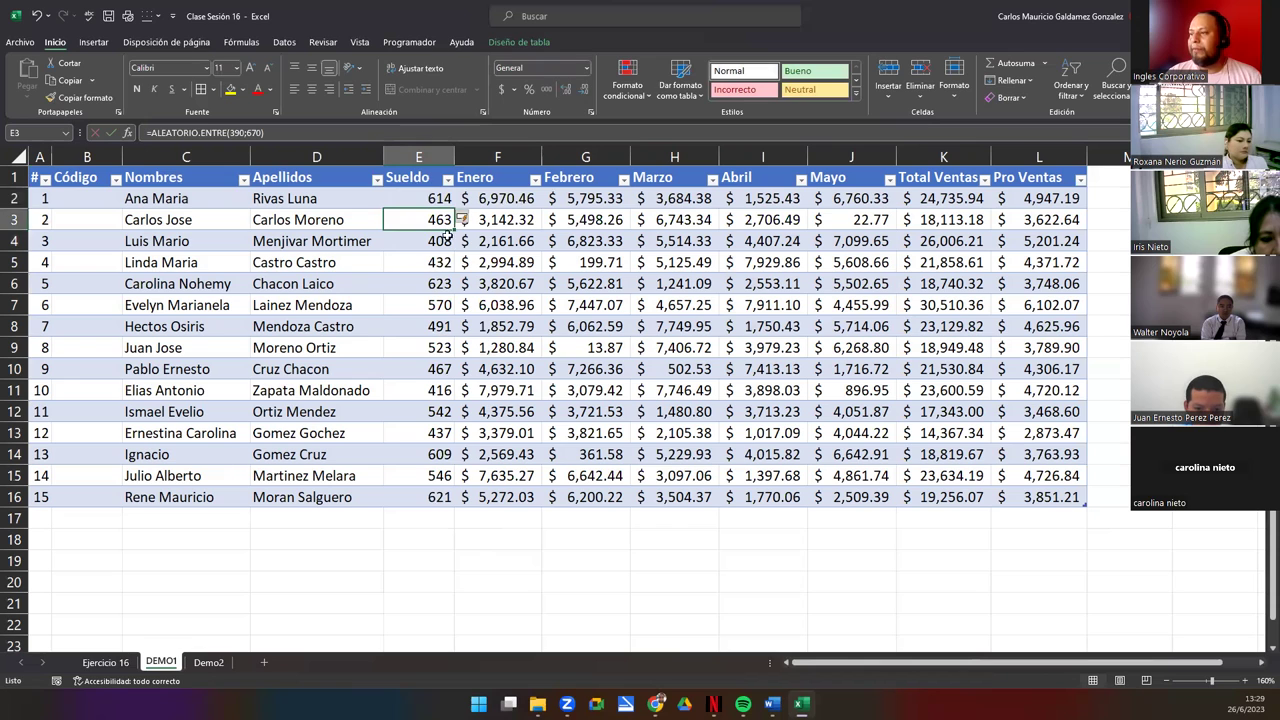
Apply the dollar accounting format to the Sueldo values in E2:E16.
{"action": "left_click", "coordinate": [430, 197]}
{"action": "left_click_drag", "start_coordinate": [406, 199], "coordinate": [424, 496]}
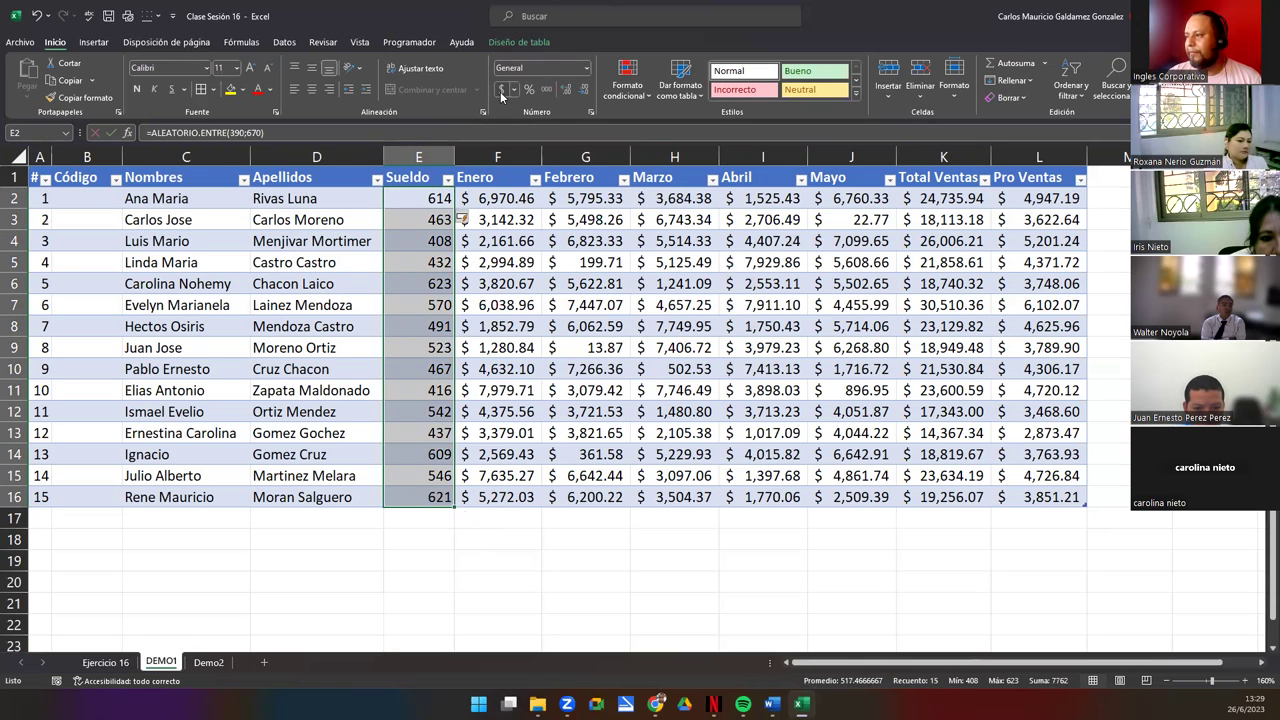
{"action": "left_click", "coordinate": [501, 89]}
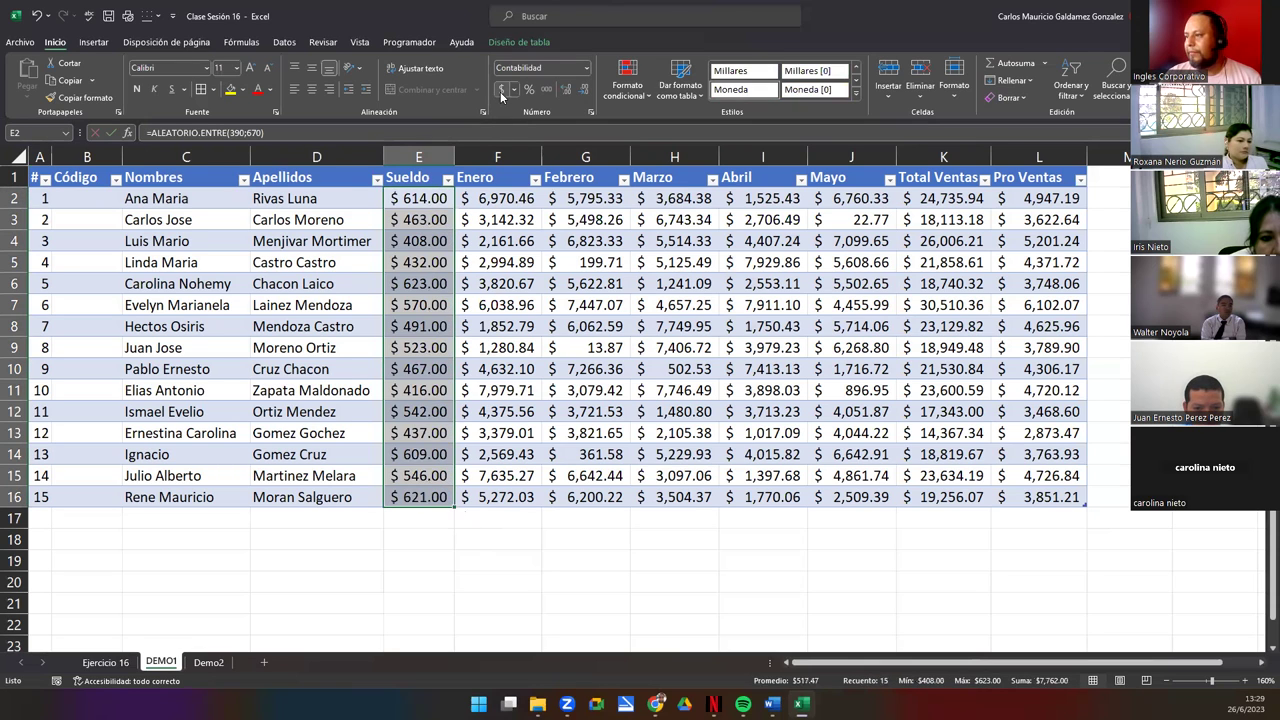
Replace the Sueldo formulas in E2:E16 with fixed values by copying them and pasting values only in place.
{"action": "right_click", "coordinate": [414, 207]}
{"action": "left_click", "coordinate": [458, 255]}
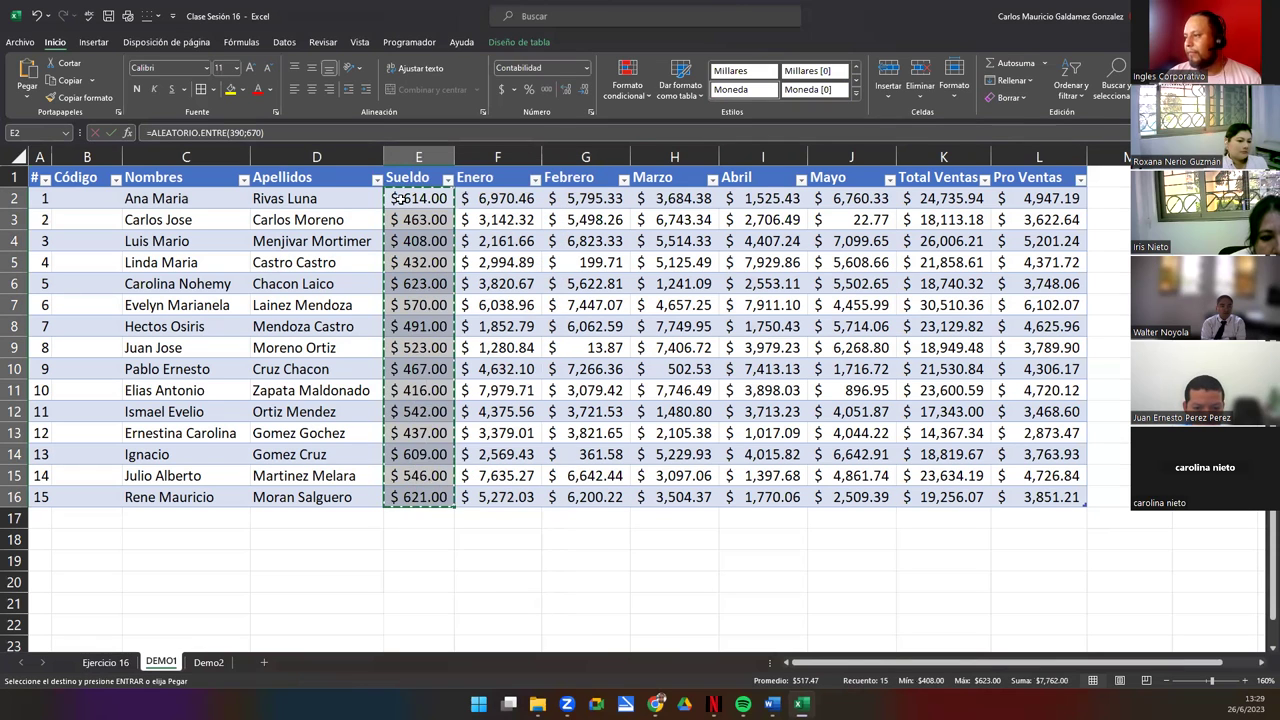
{"action": "right_click", "coordinate": [403, 203]}
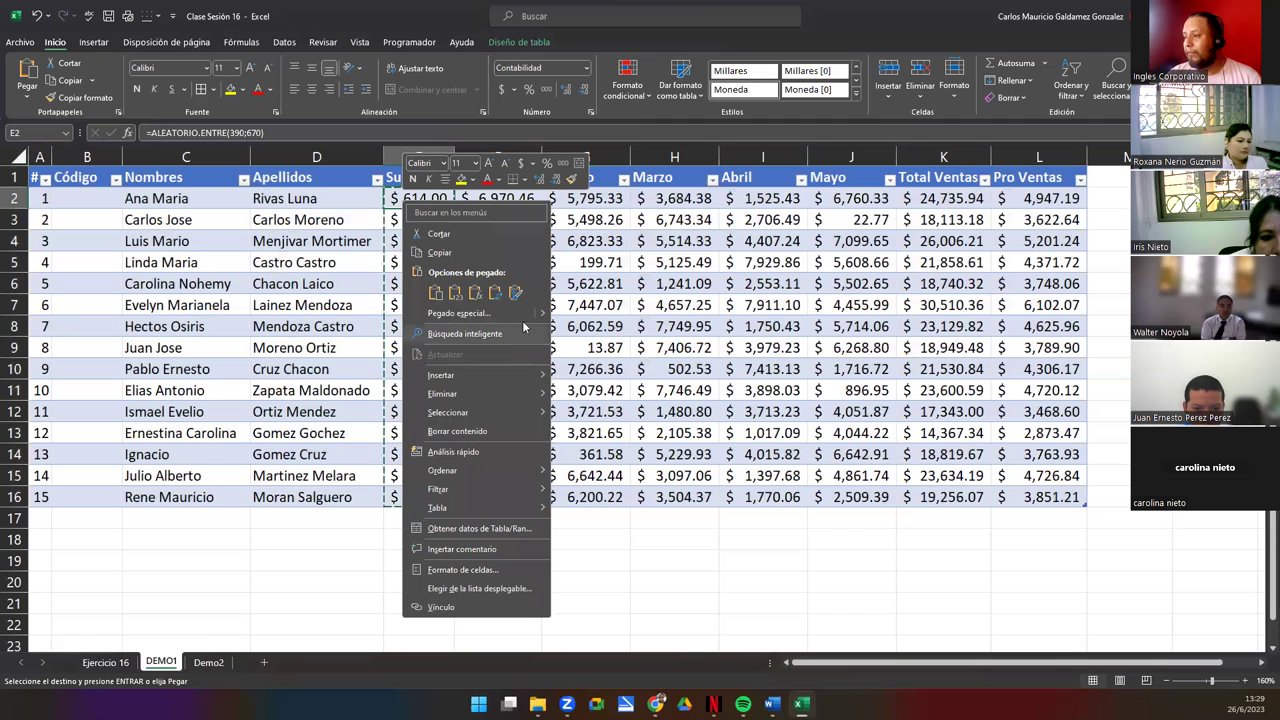
{"action": "left_click", "coordinate": [455, 292]}
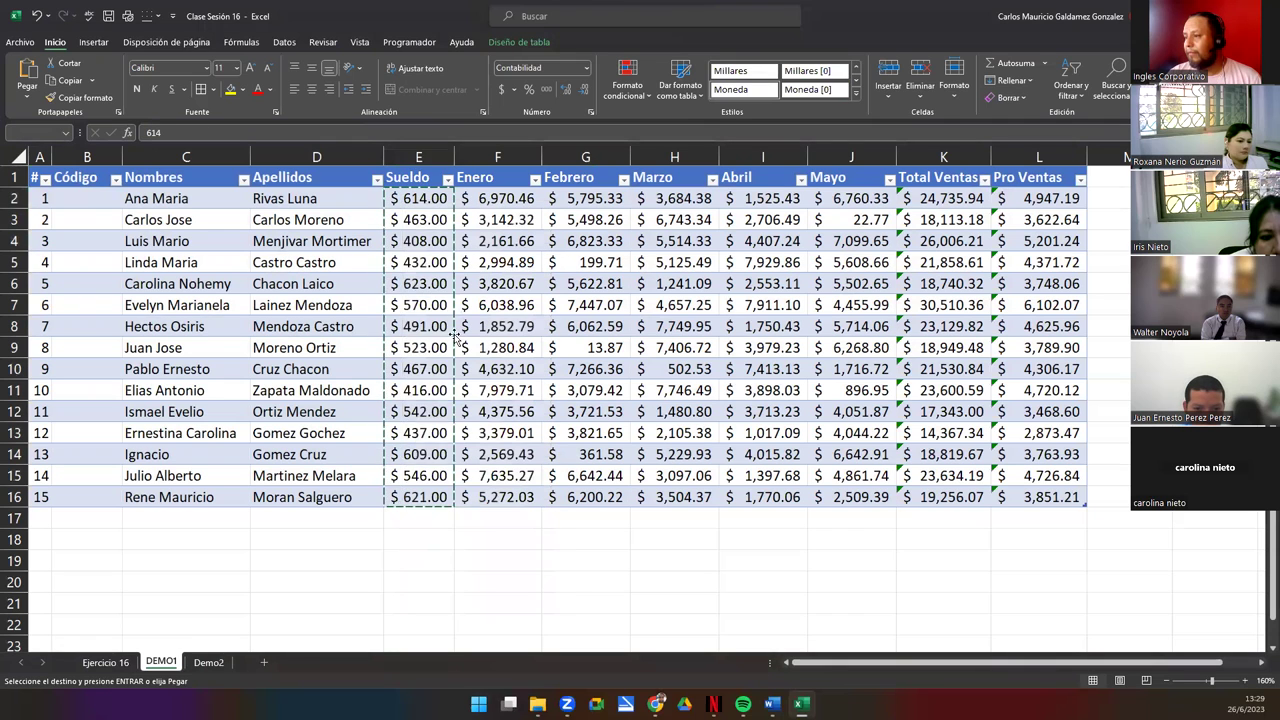
{"action": "left_click", "coordinate": [418, 347]}
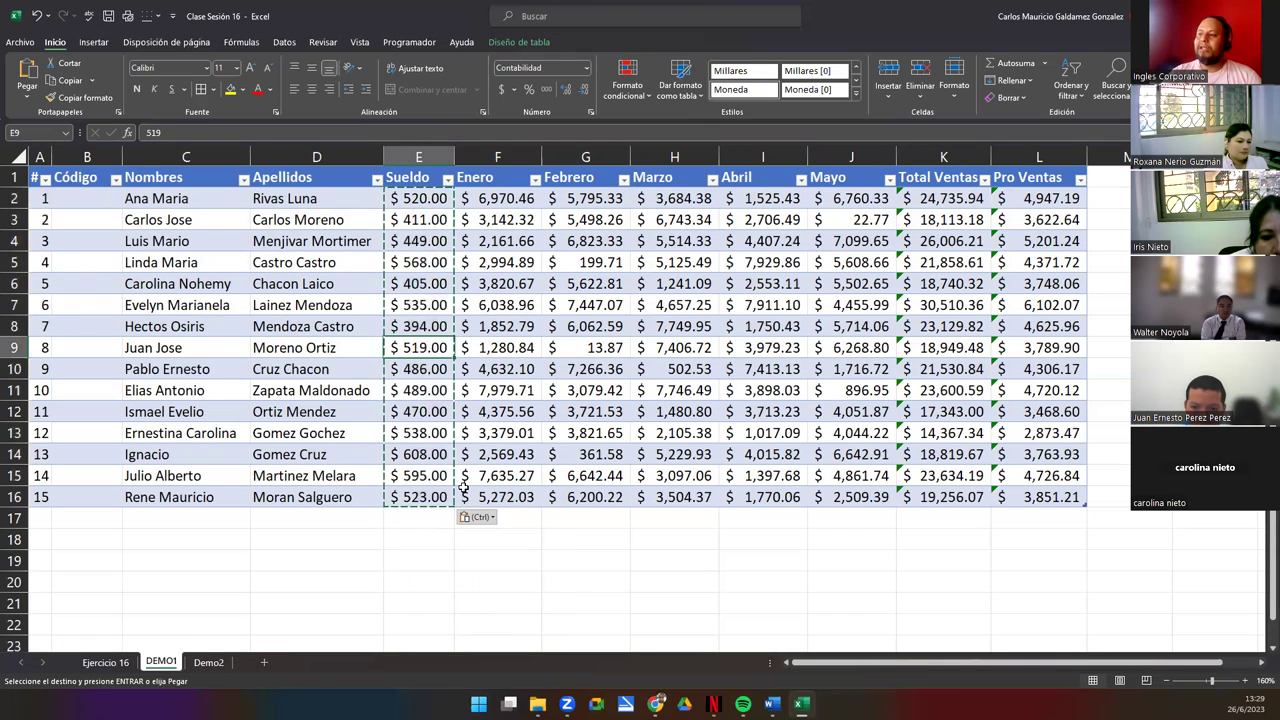
{"action": "key", "text": "Escape"}
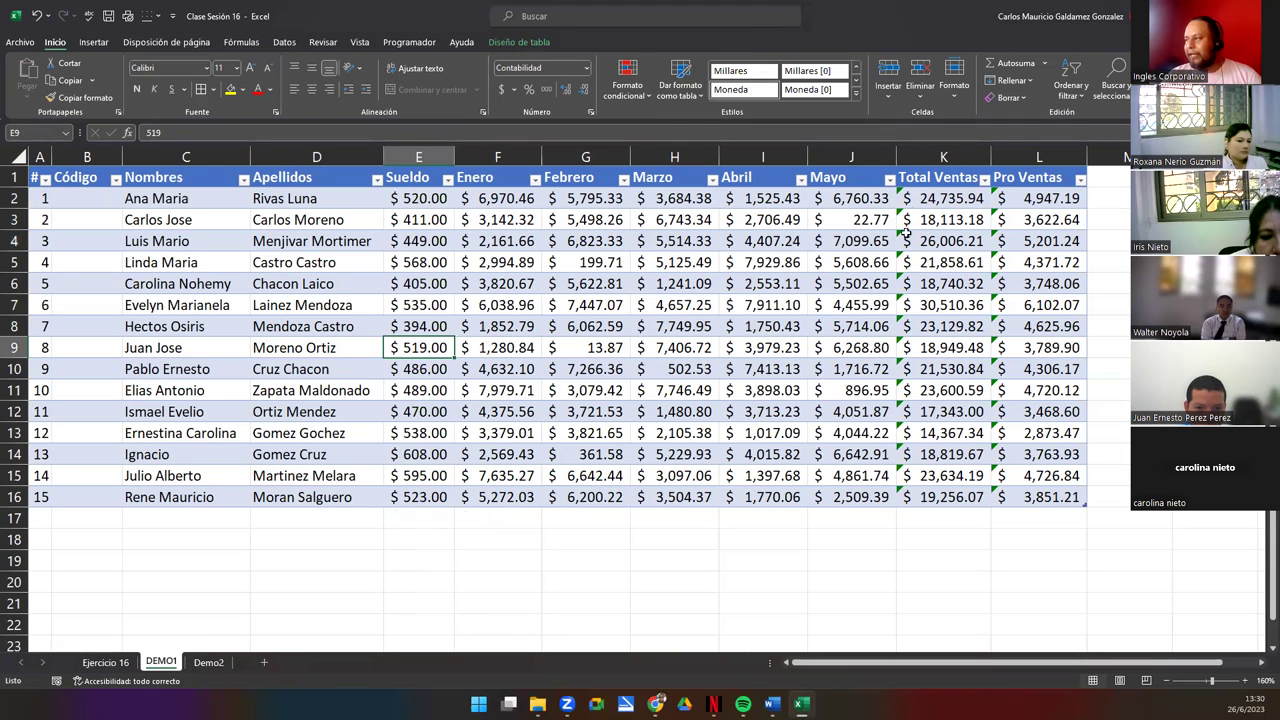
{"action": "left_click_drag", "start_coordinate": [930, 194], "coordinate": [936, 499]}
{"action": "left_click_drag", "start_coordinate": [1020, 199], "coordinate": [1040, 497]}
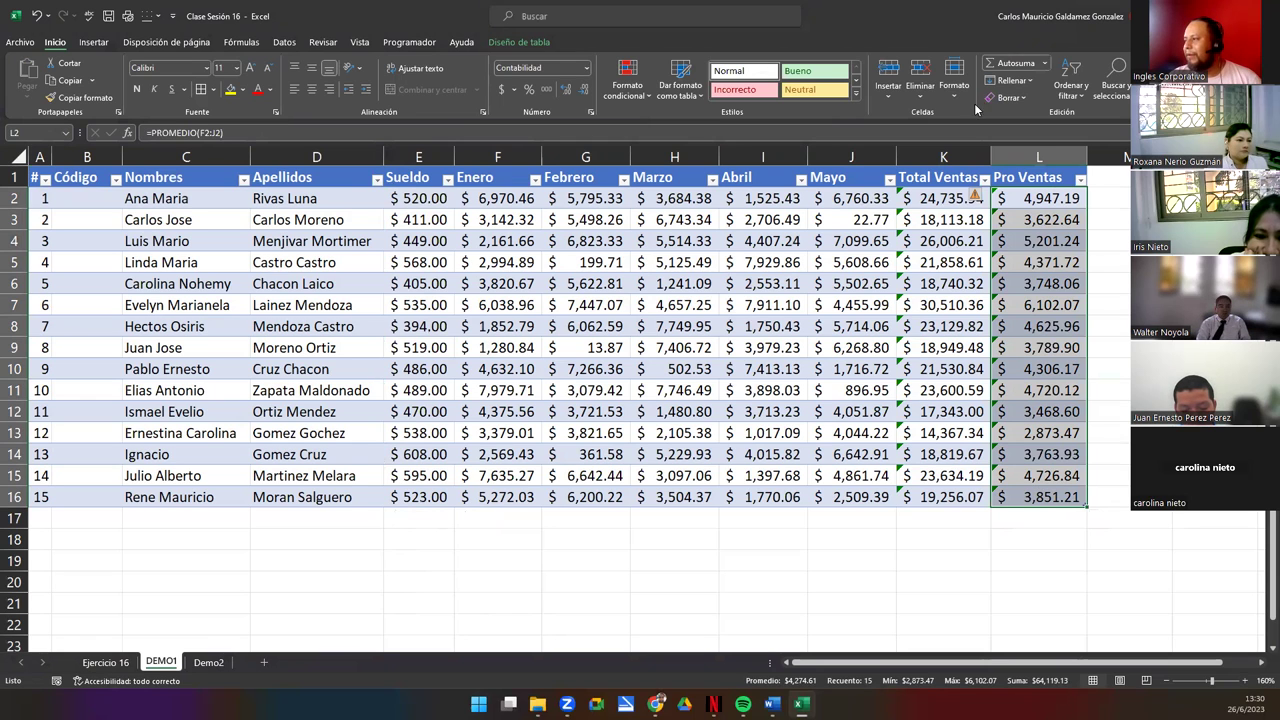
{"action": "left_click", "coordinate": [946, 157]}
{"action": "left_click_drag", "start_coordinate": [946, 157], "coordinate": [1024, 158]}
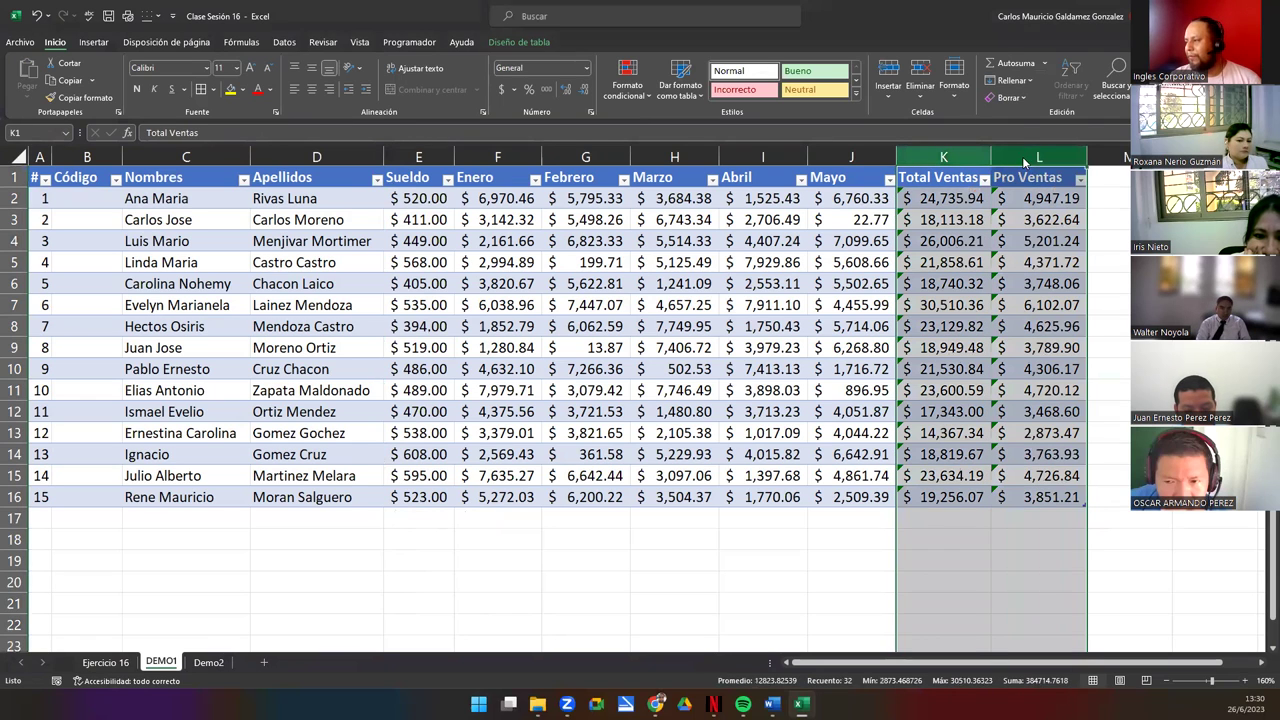
{"action": "right_click", "coordinate": [1026, 158]}
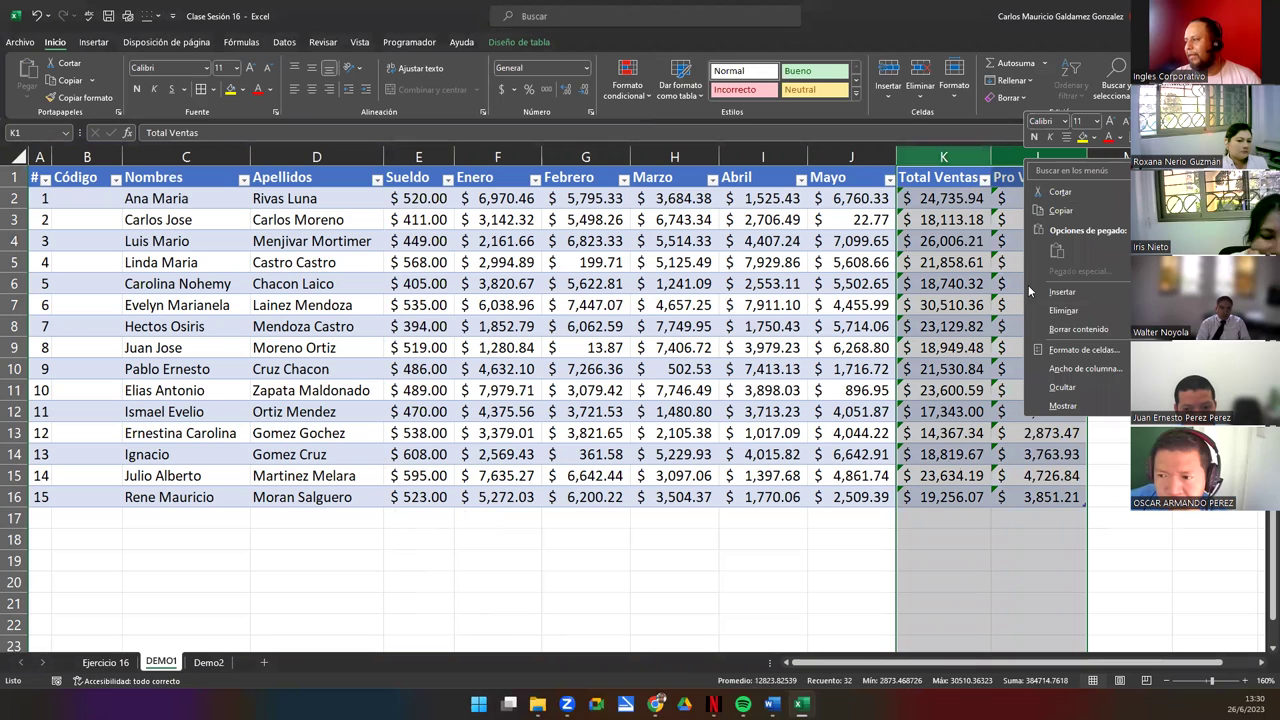
{"action": "left_click", "coordinate": [780, 476]}
{"action": "left_click", "coordinate": [780, 476]}
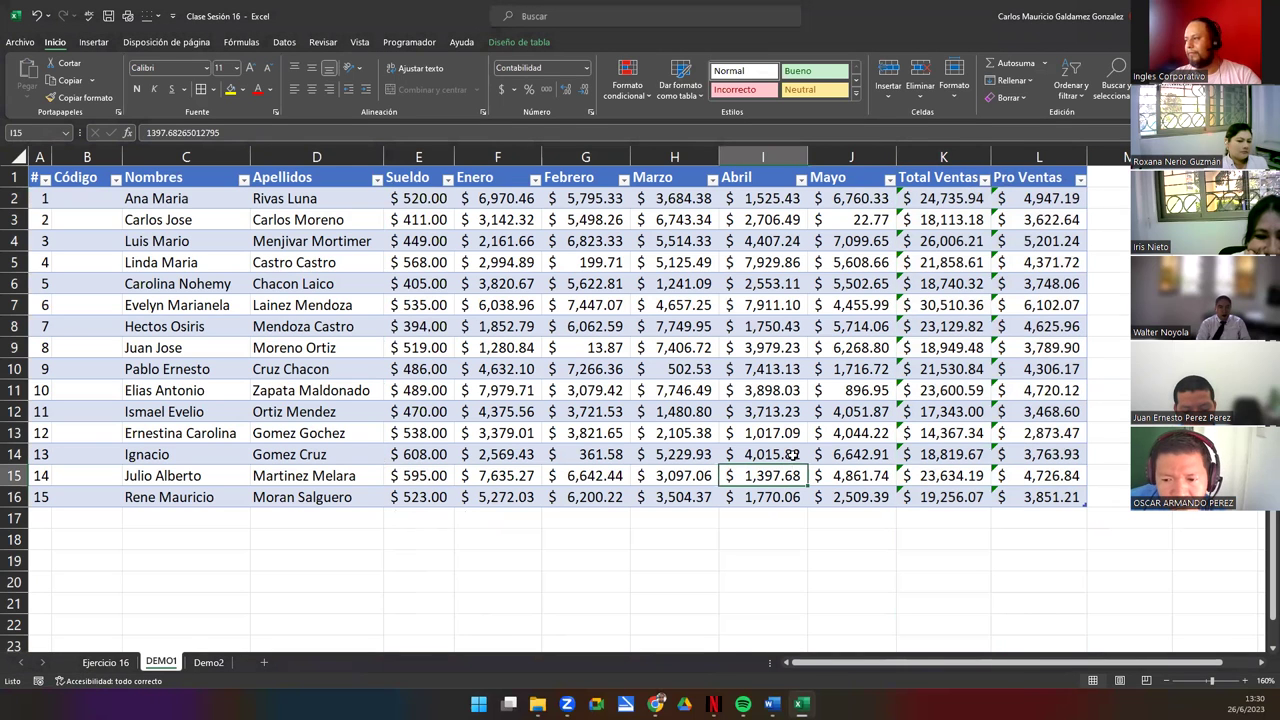
Delete the Total Ventas and Pro Ventas columns, K and L, from the sheet.
{"action": "left_click_drag", "start_coordinate": [941, 157], "coordinate": [1022, 158]}
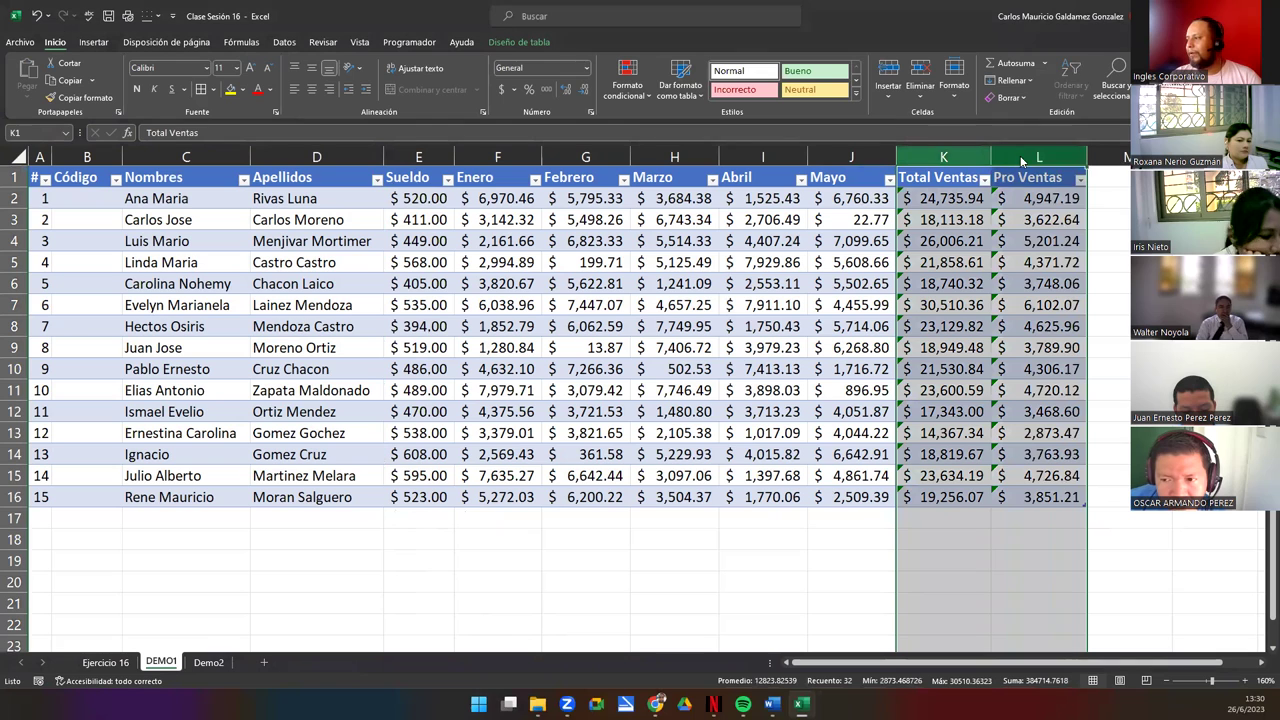
{"action": "right_click", "coordinate": [1022, 158]}
{"action": "left_click", "coordinate": [1057, 318]}
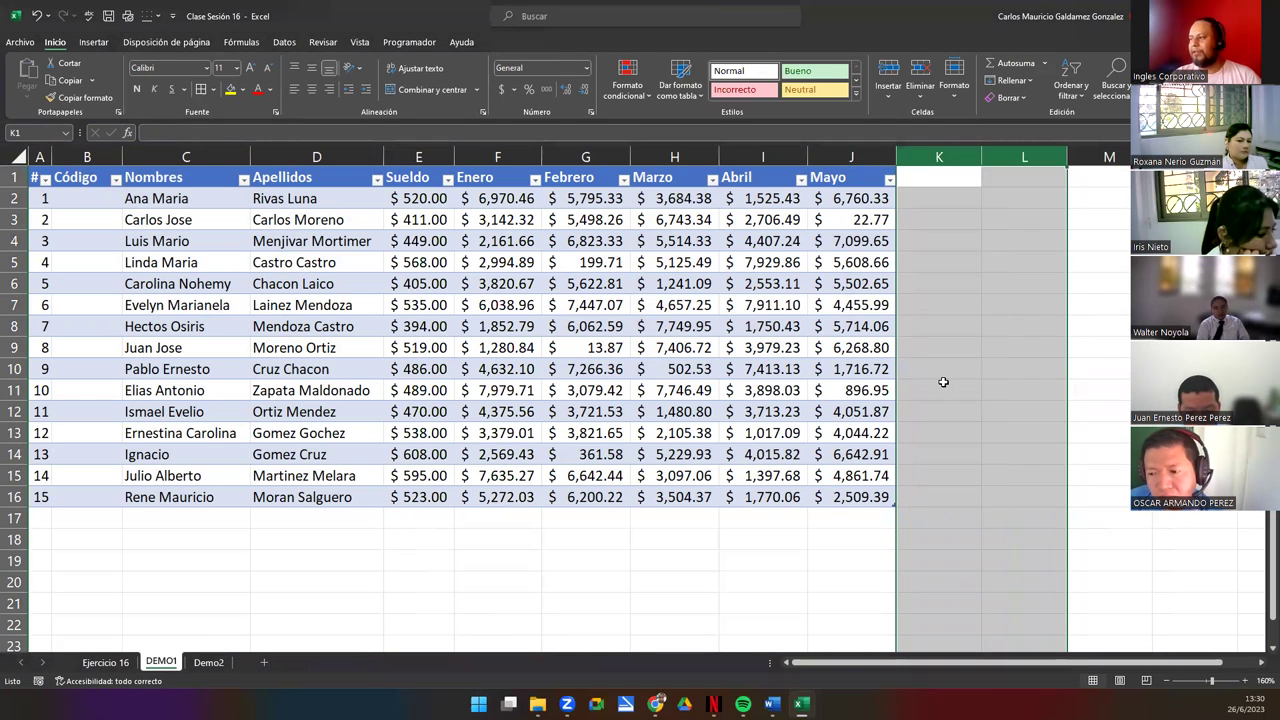
{"action": "left_click", "coordinate": [943, 383]}
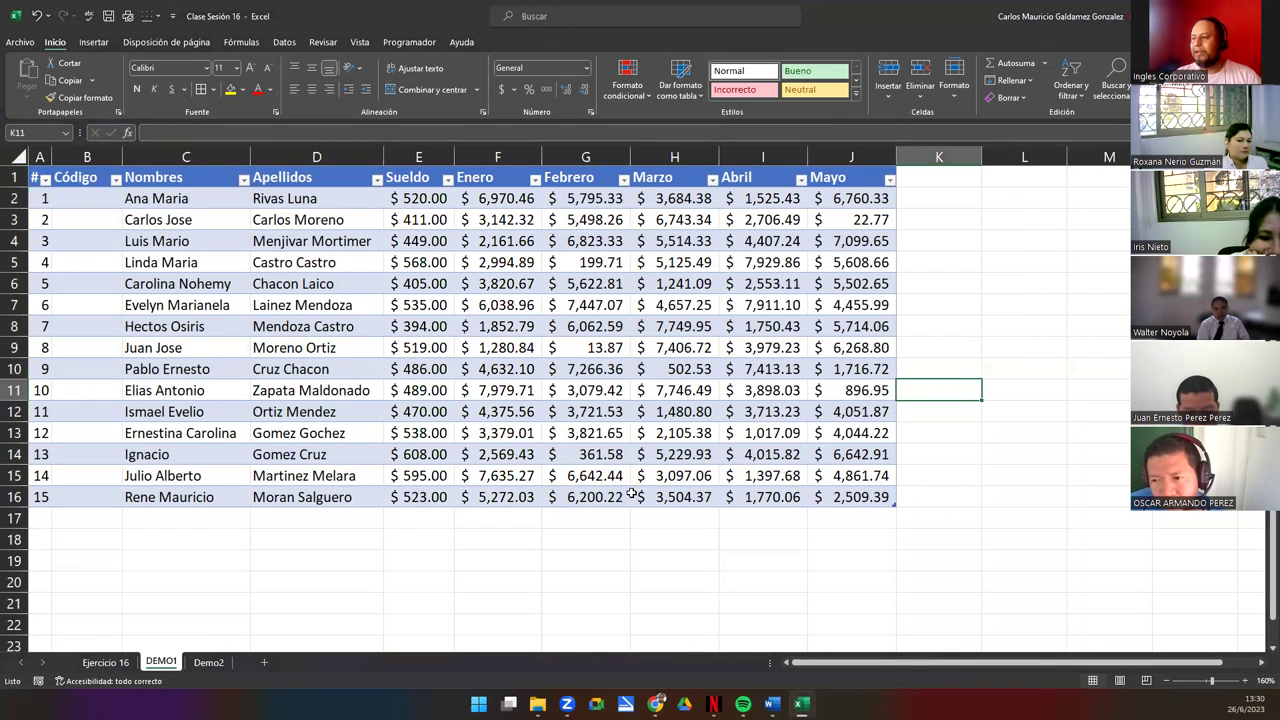
Rename the table as NominaPago in its table design properties.
{"action": "left_click", "coordinate": [377, 484]}
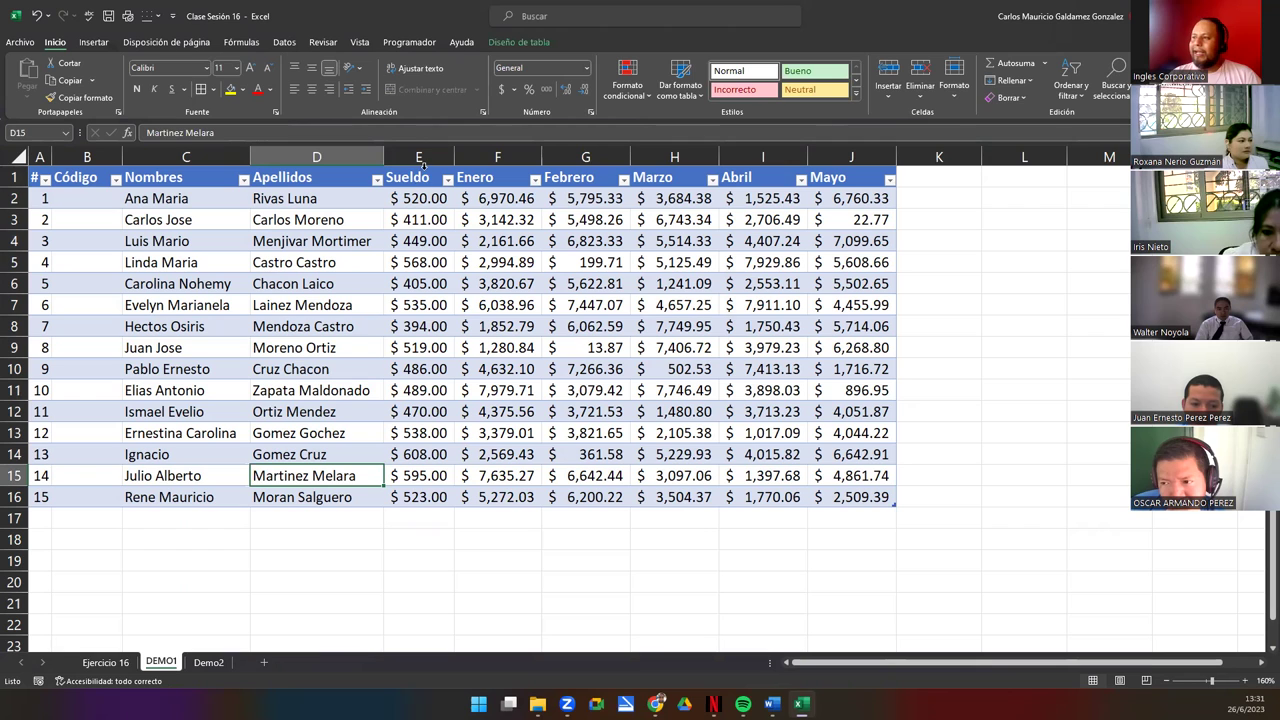
{"action": "left_click", "coordinate": [378, 318]}
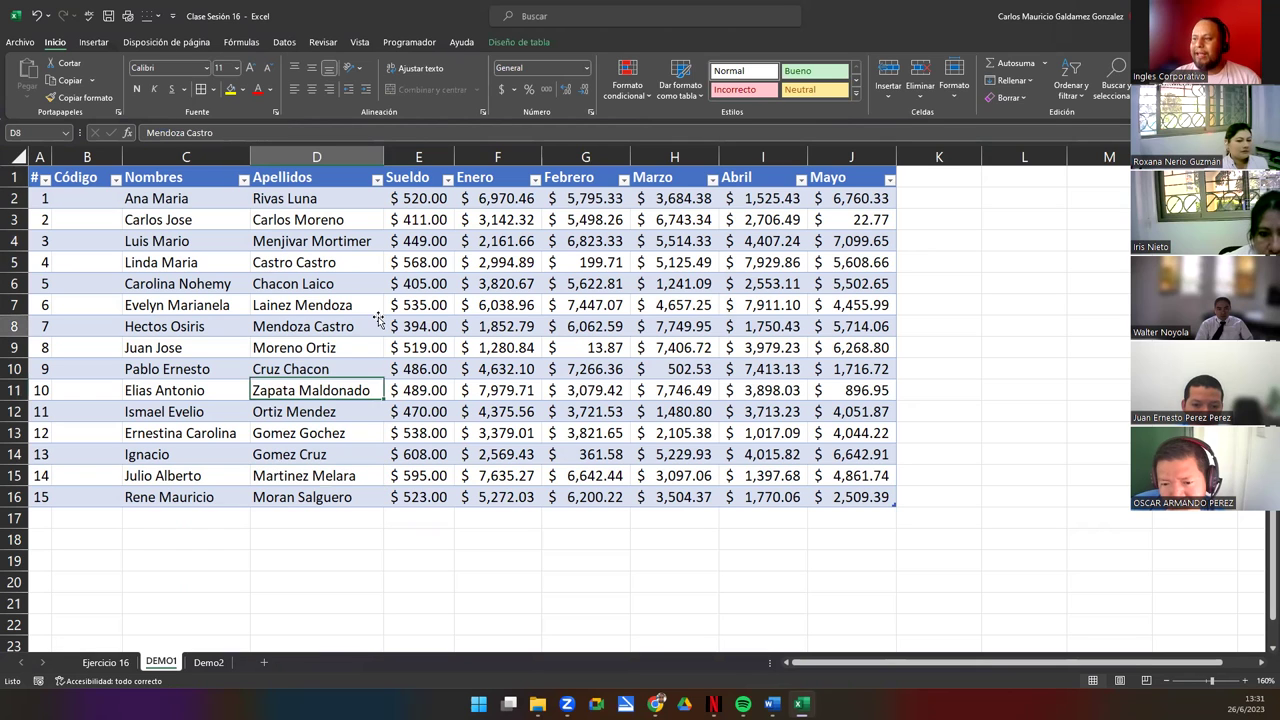
{"action": "left_click", "coordinate": [521, 43]}
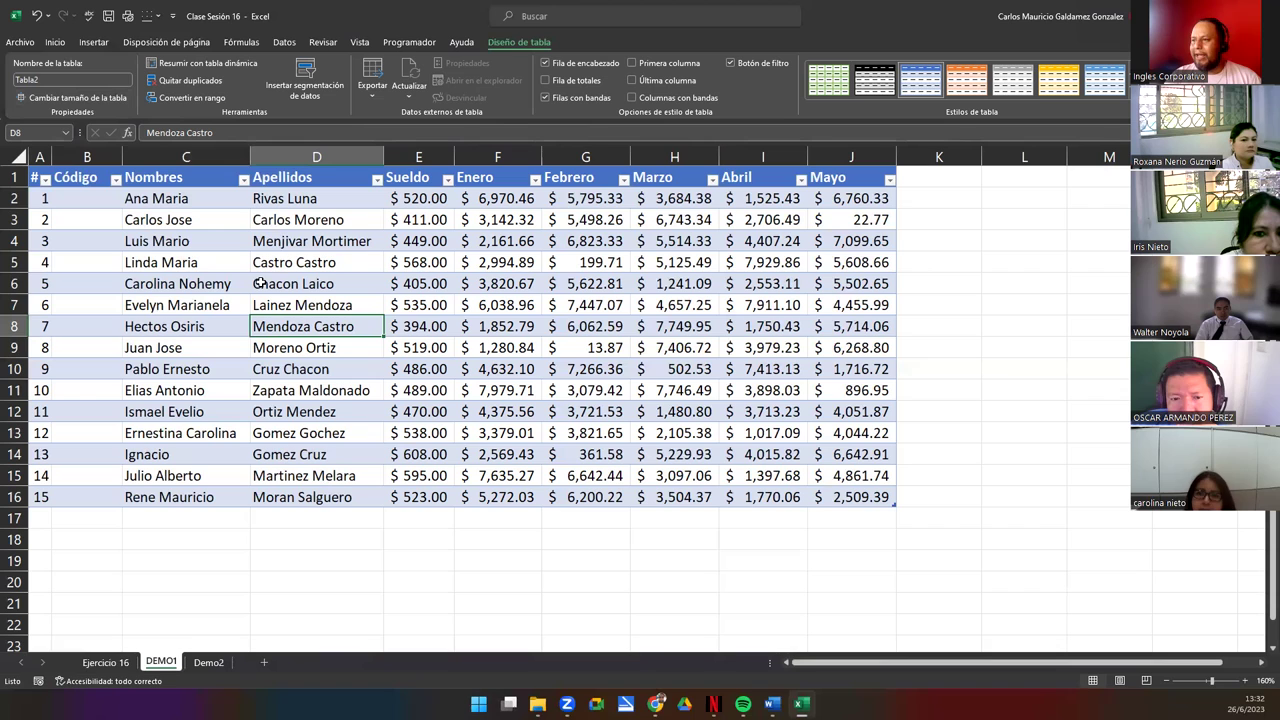
{"action": "left_click", "coordinate": [82, 80]}
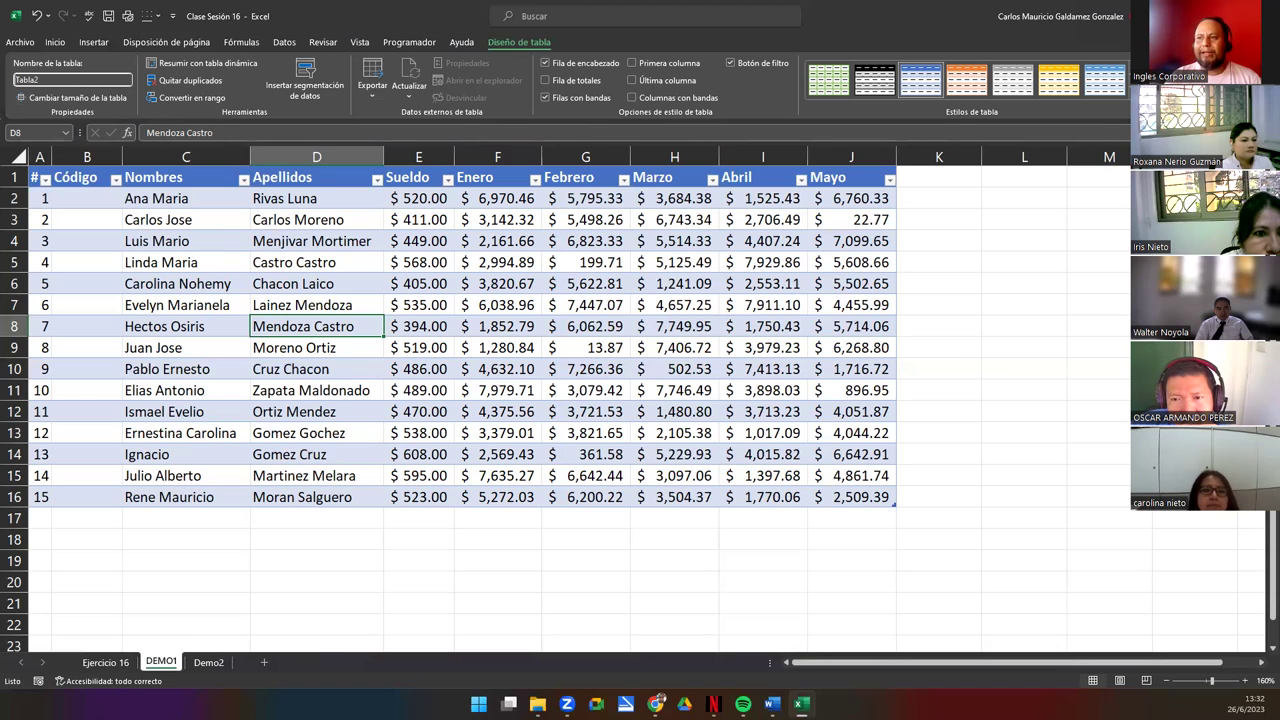
{"action": "key", "text": "BackSpace"}
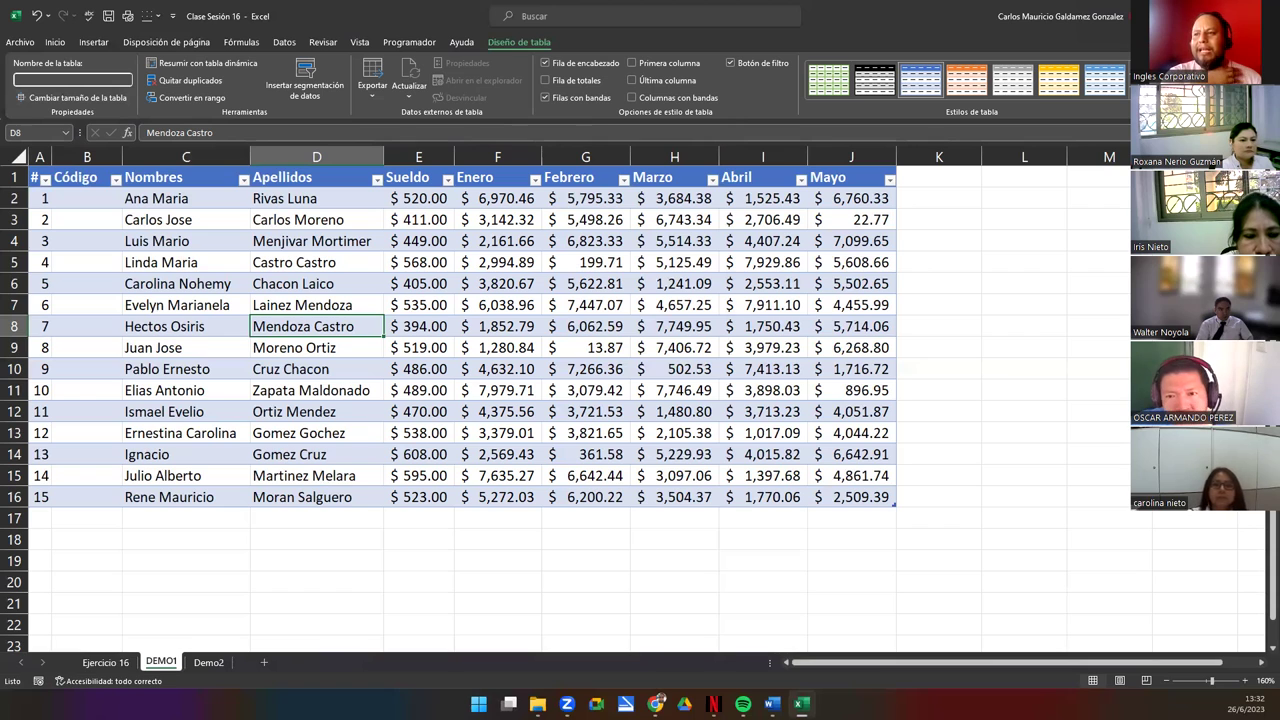
{"action": "type", "text": "Nomina"}
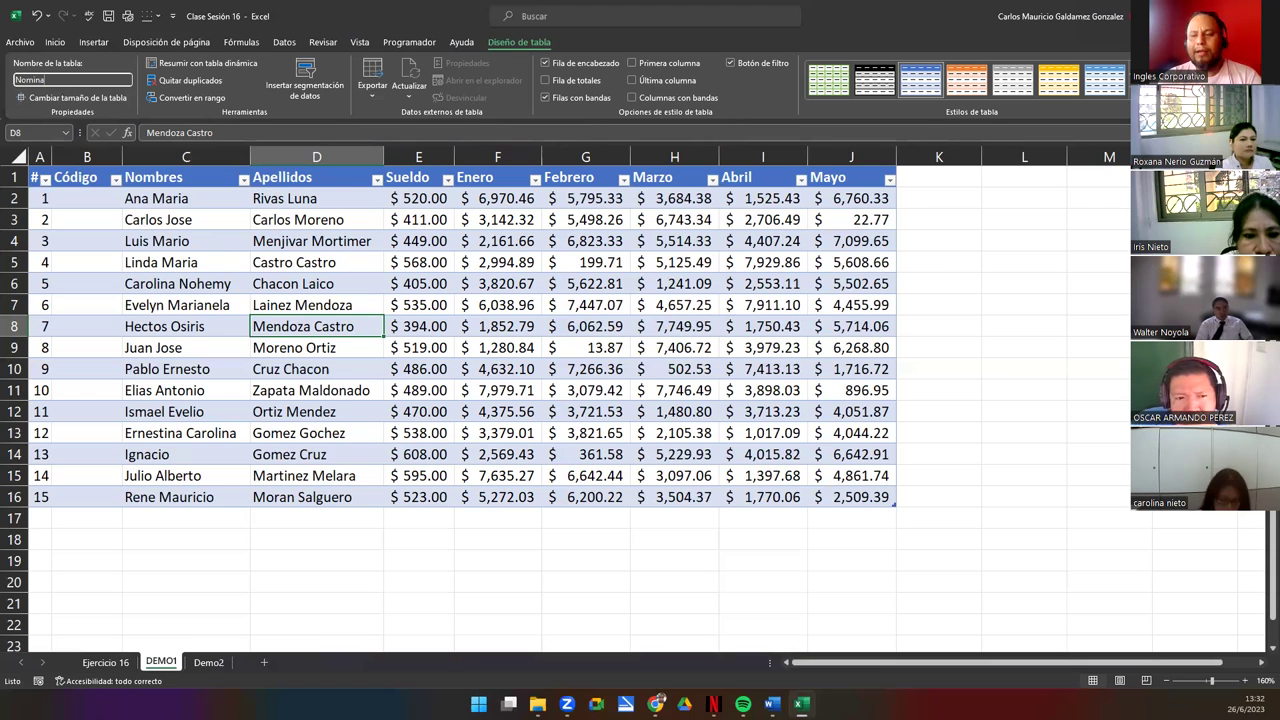
{"action": "type", "text": "Pago"}
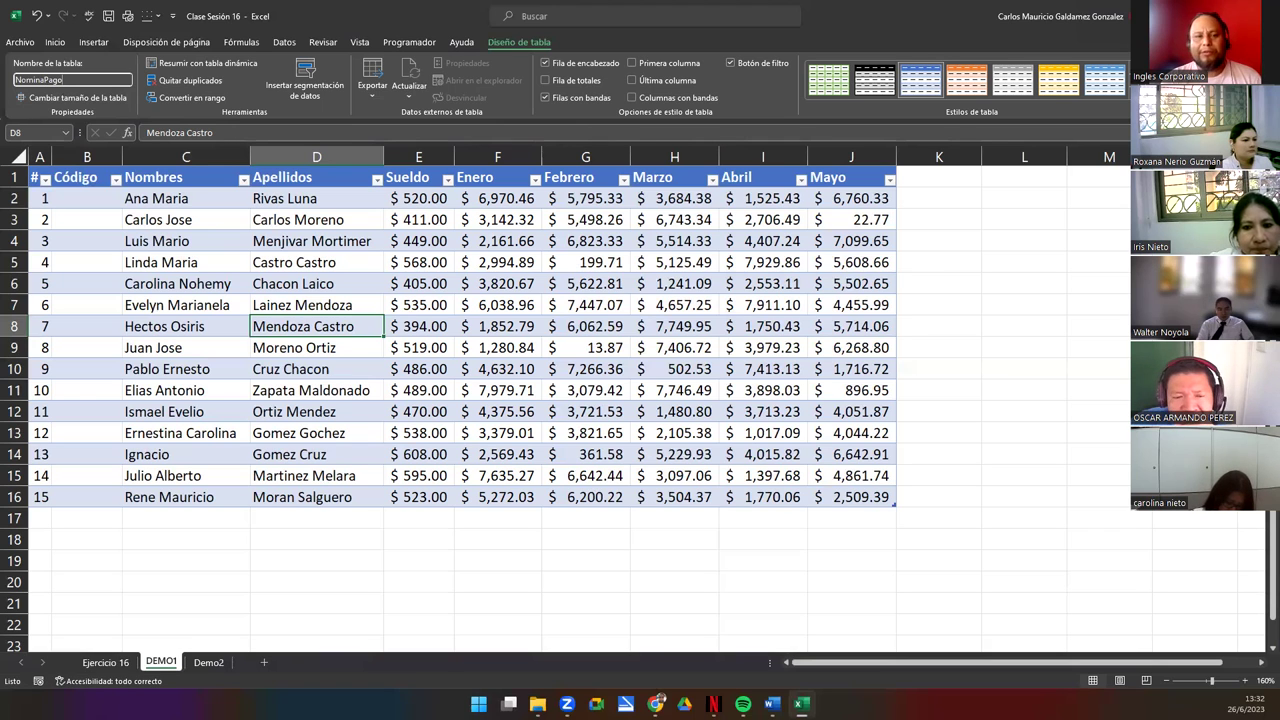
{"action": "key", "text": "Return"}
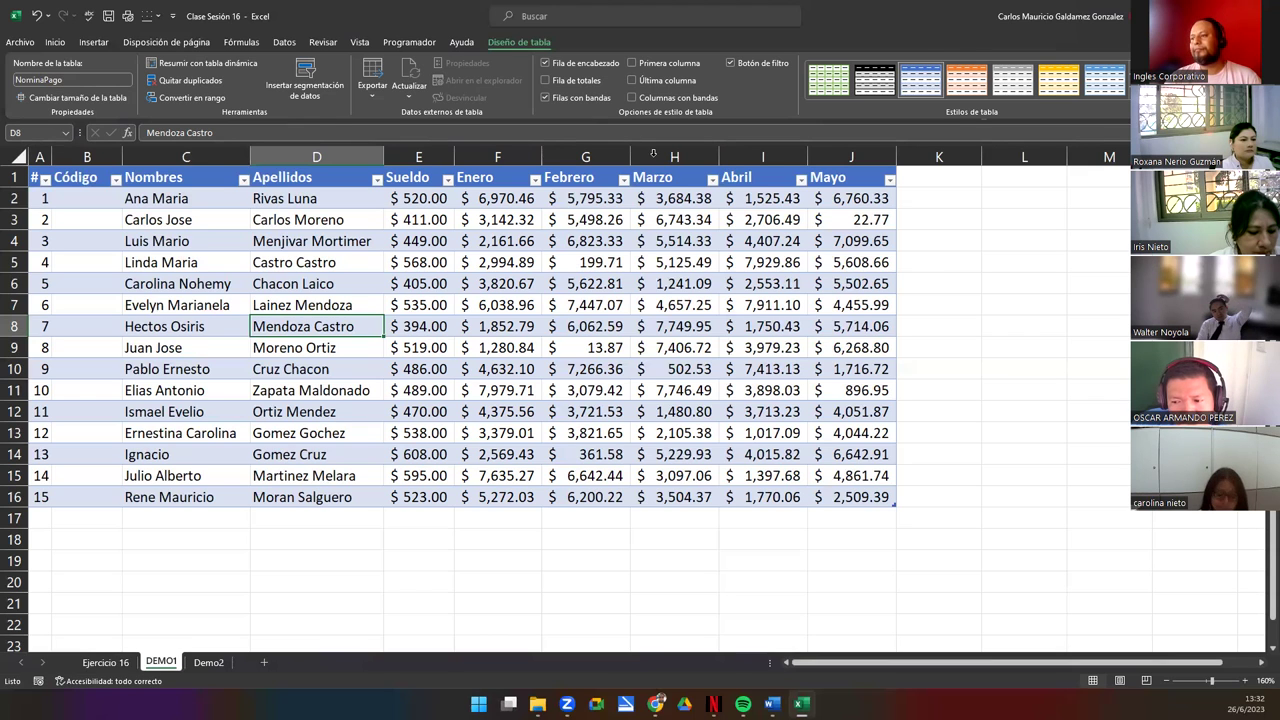
Apply the table style "Gris claro, Estilo de tabla oscuro 8" to the NominaPago table.
{"action": "left_click", "coordinate": [522, 285]}
{"action": "left_click", "coordinate": [203, 256]}
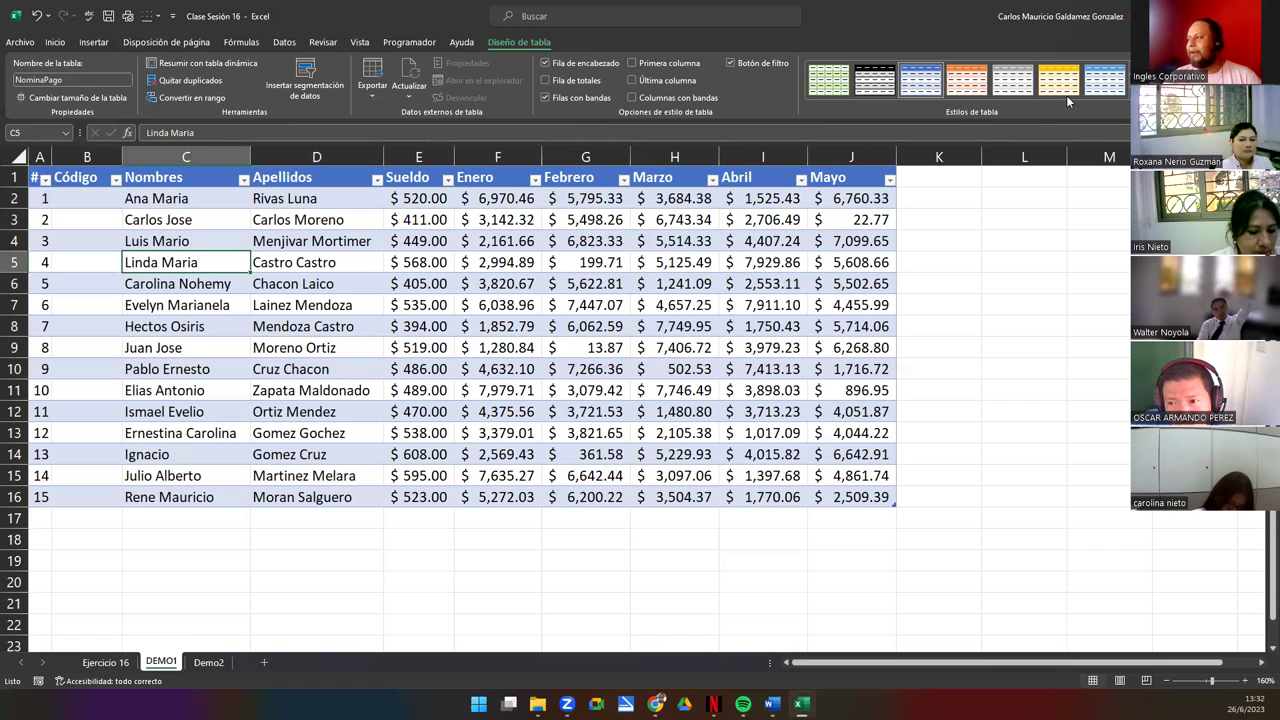
{"action": "left_click", "coordinate": [1126, 95]}
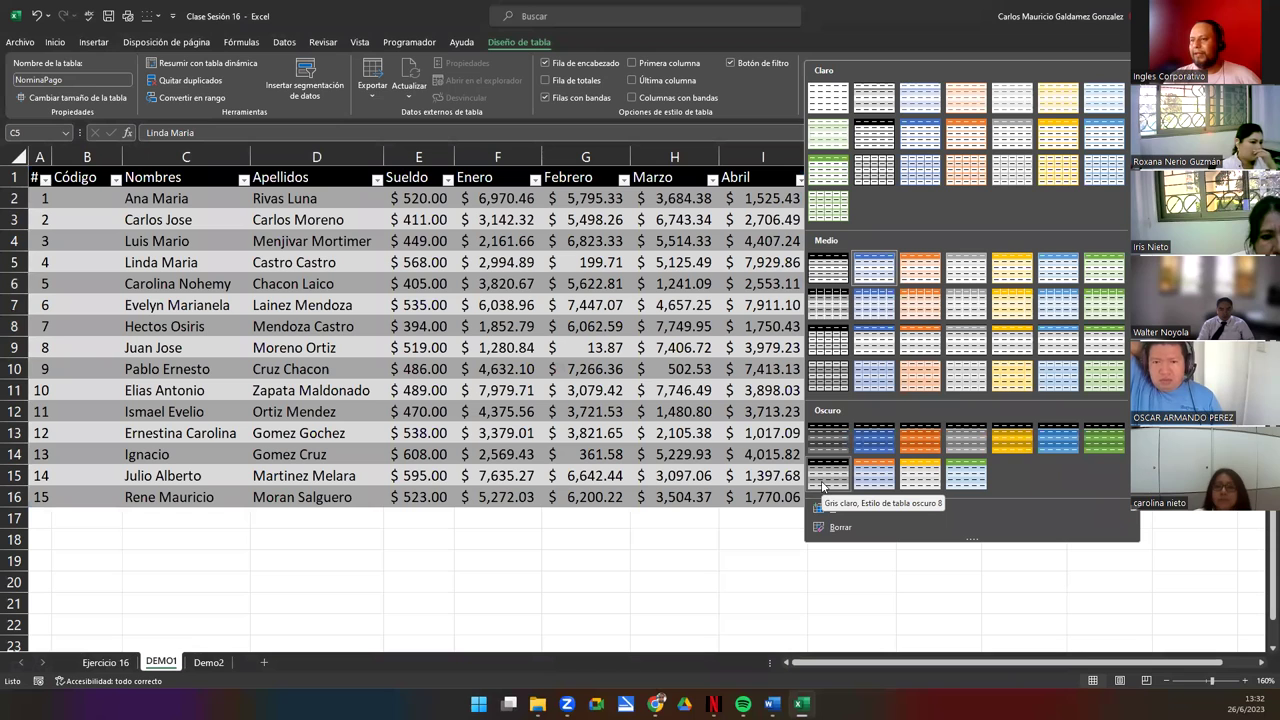
{"action": "left_click", "coordinate": [822, 487]}
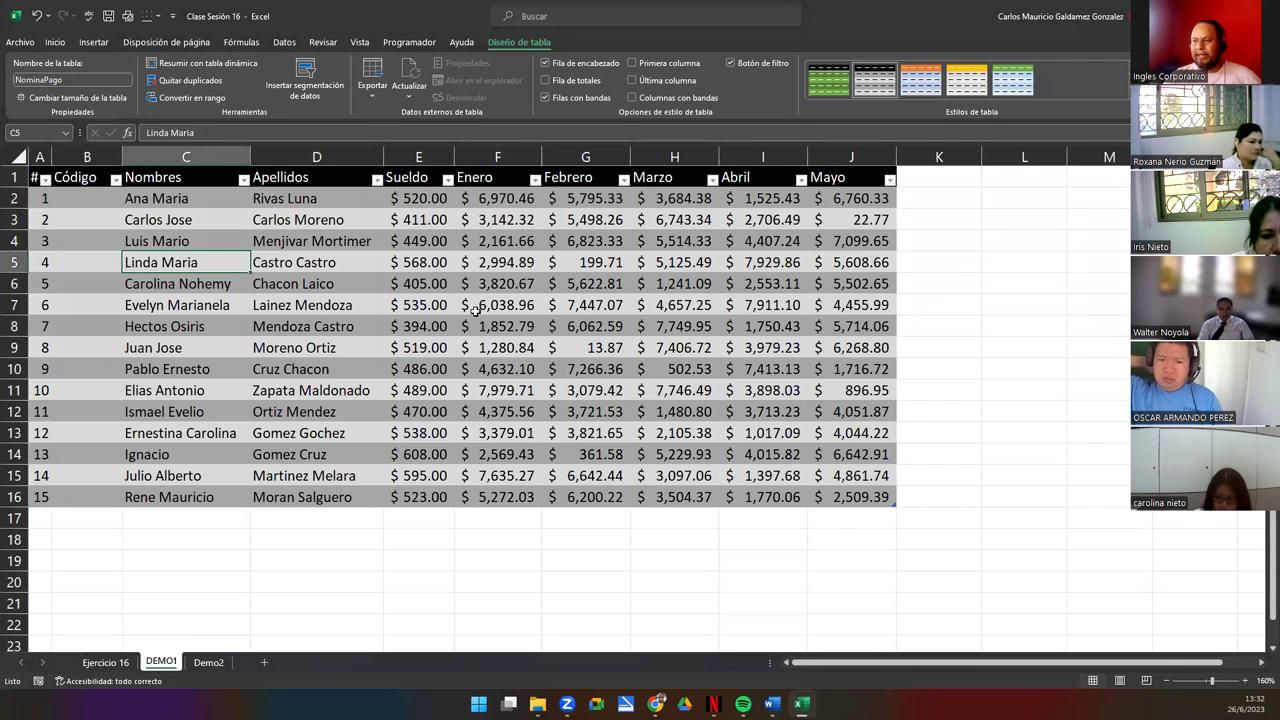
Add a totals row to the table and set its Sueldo cell E17 to the Suma function.
{"action": "left_click", "coordinate": [498, 305]}
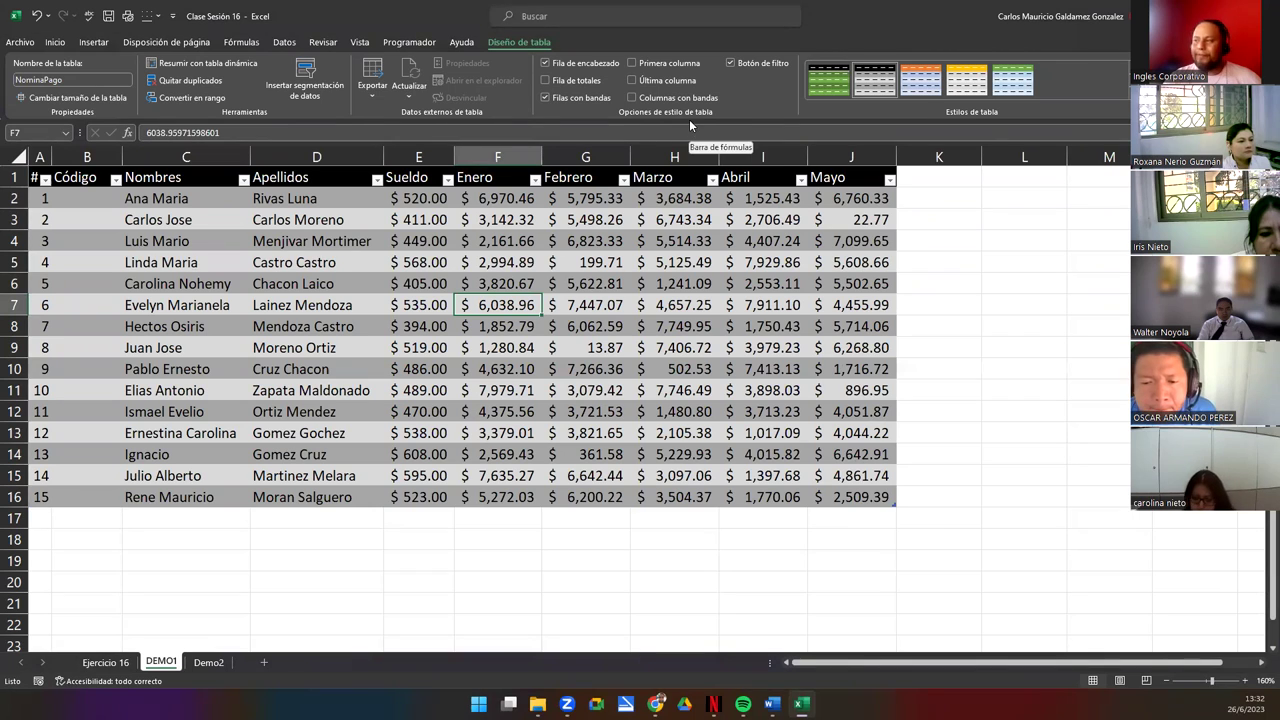
{"action": "left_click", "coordinate": [576, 85]}
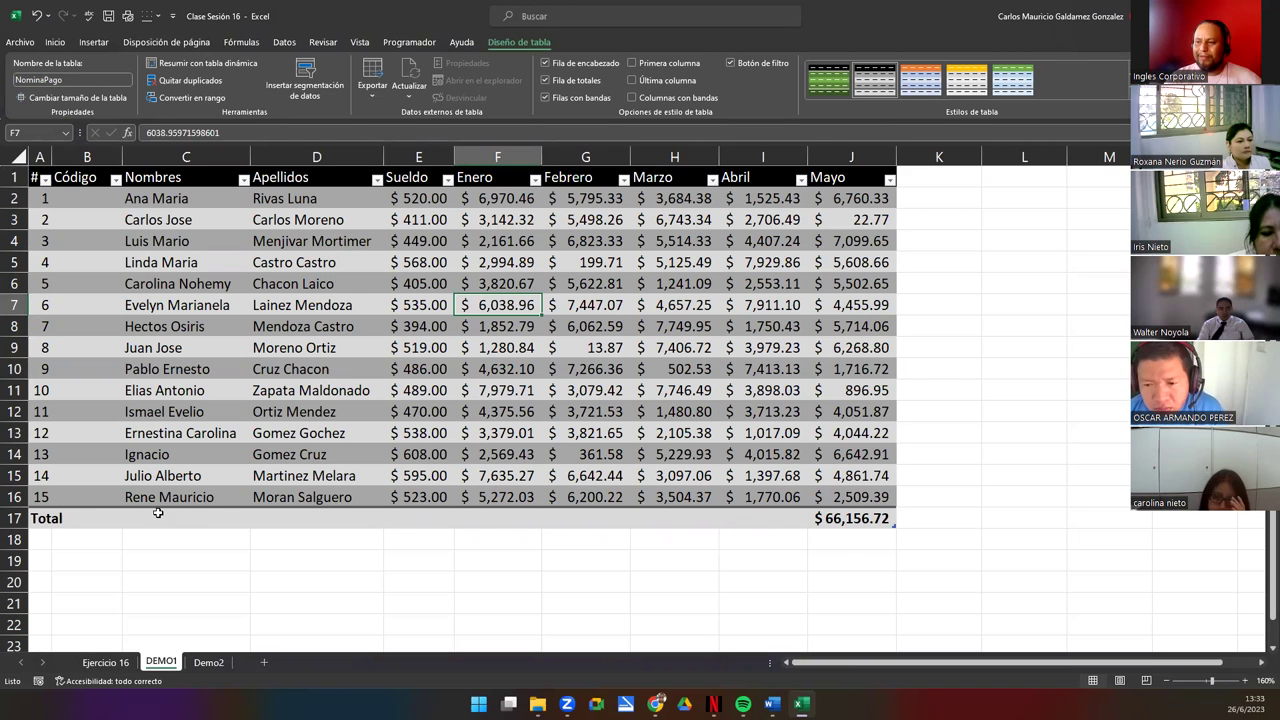
{"action": "left_click", "coordinate": [431, 515]}
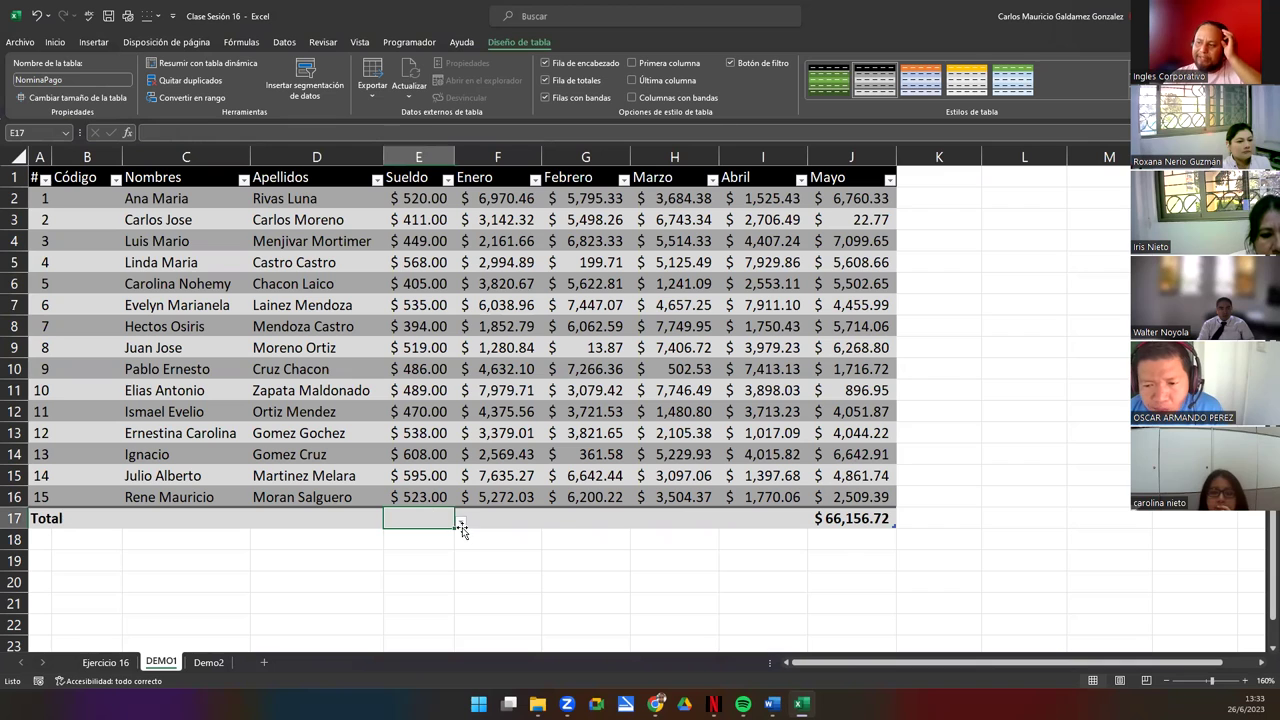
{"action": "left_click", "coordinate": [461, 522]}
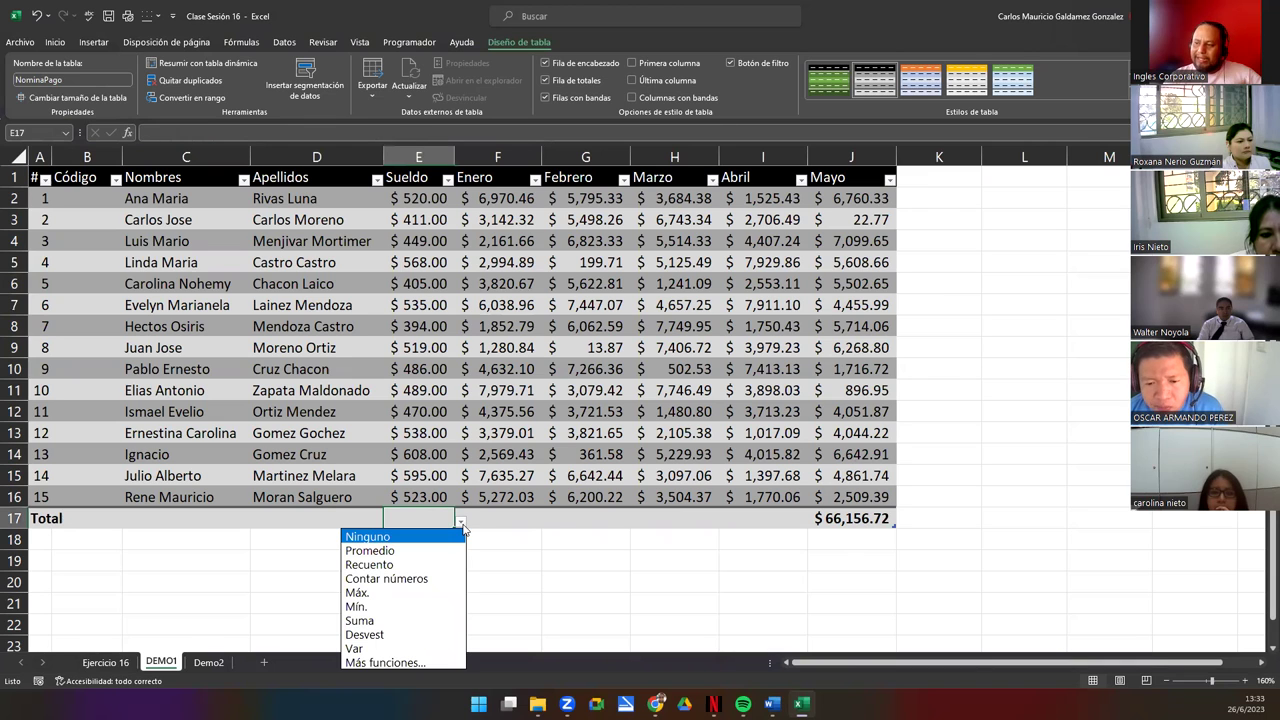
{"action": "left_click", "coordinate": [391, 622]}
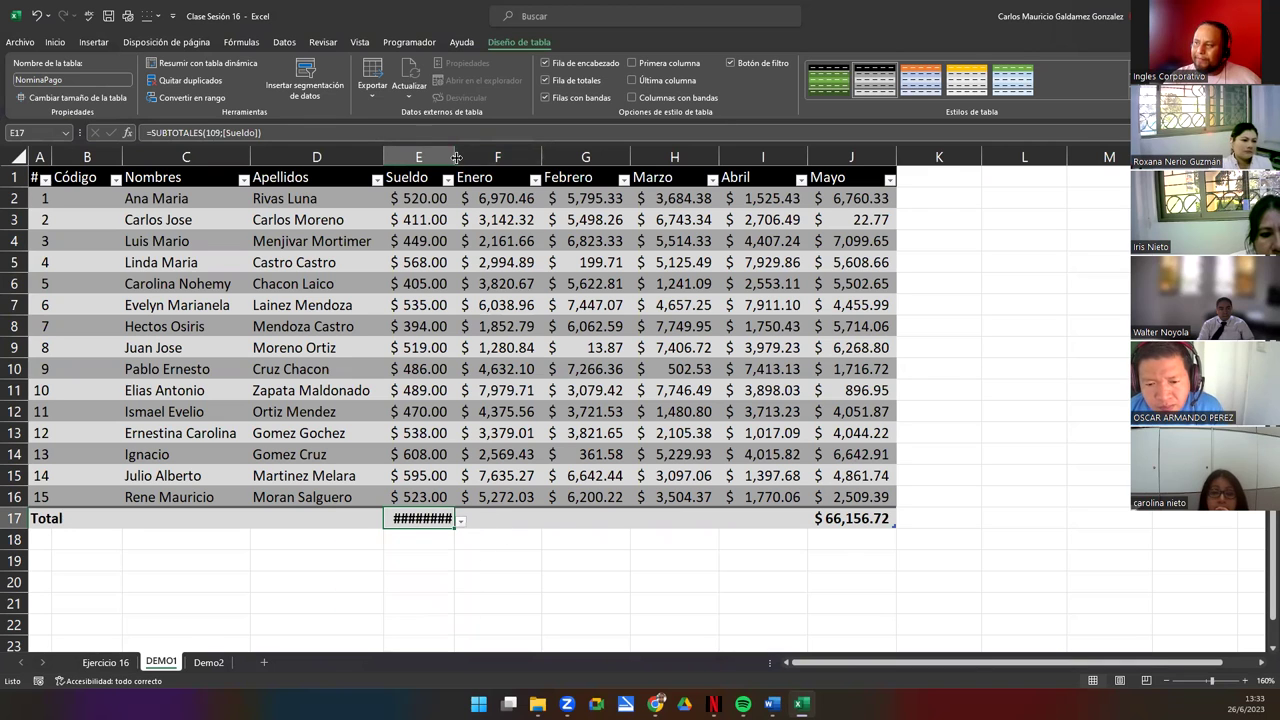
Fit the Sueldo column to its contents and set the Enero total in F17 to the Suma function.
{"action": "double_click", "coordinate": [455, 156]}
{"action": "left_click", "coordinate": [510, 518]}
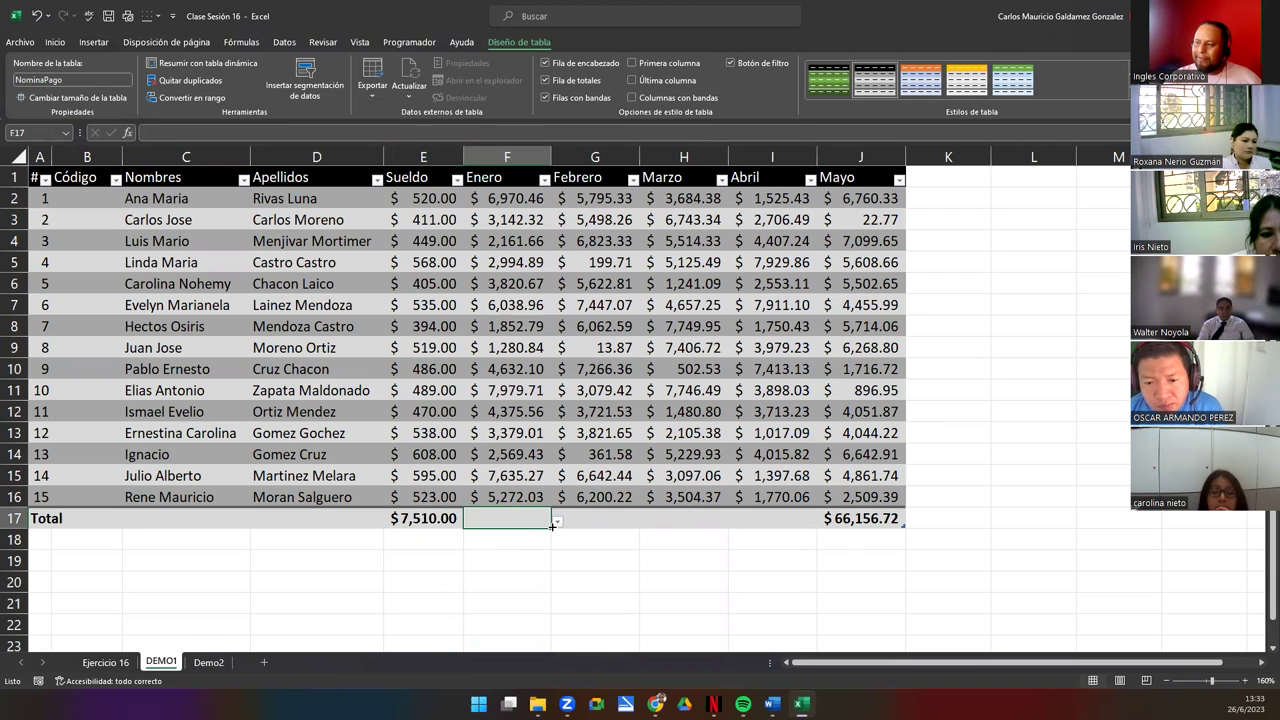
{"action": "left_click", "coordinate": [556, 522]}
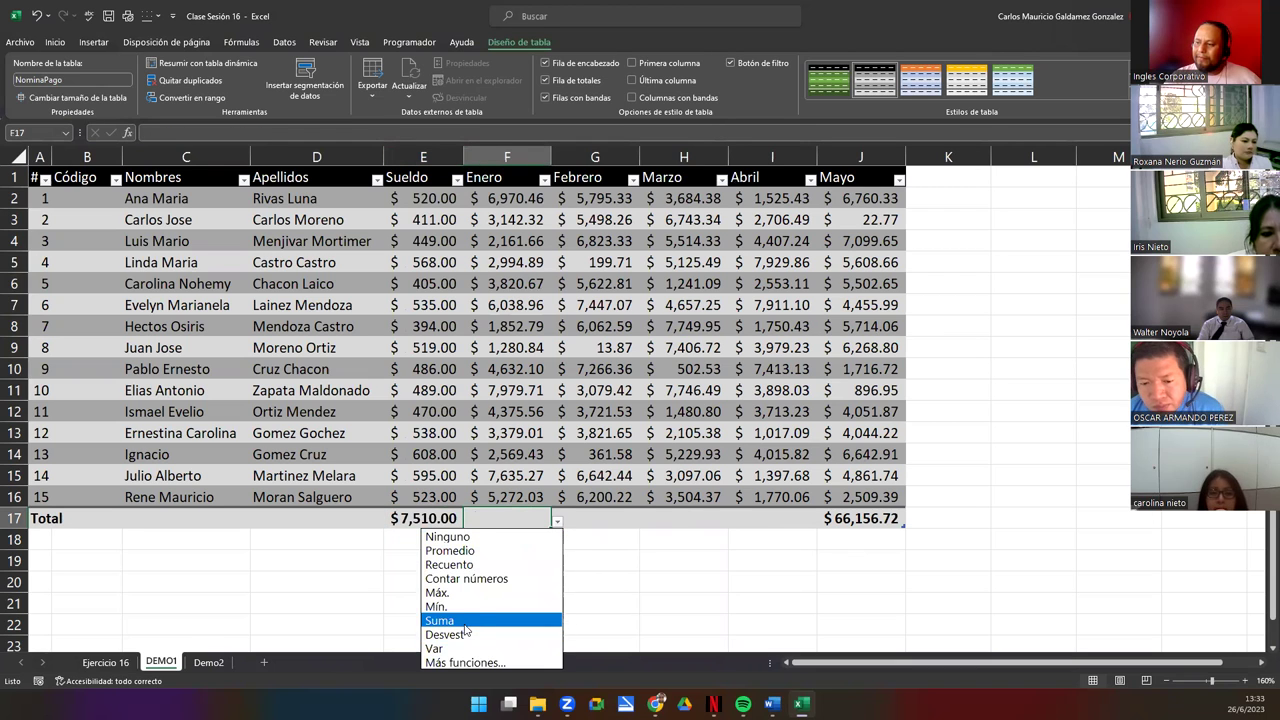
{"action": "left_click", "coordinate": [520, 621]}
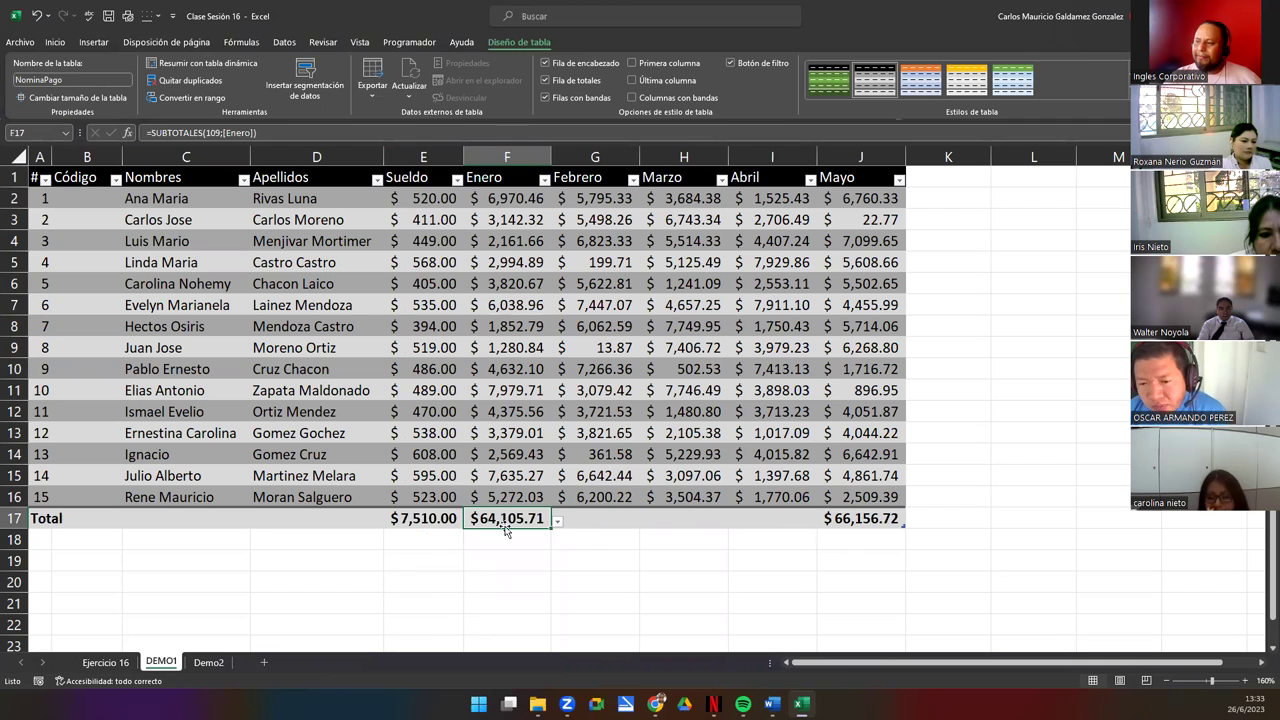
Copy the Suma total across row 17 through the Mayo column and select the totals to review them.
{"action": "left_click", "coordinate": [462, 525]}
{"action": "left_click_drag", "start_coordinate": [557, 532], "coordinate": [906, 525]}
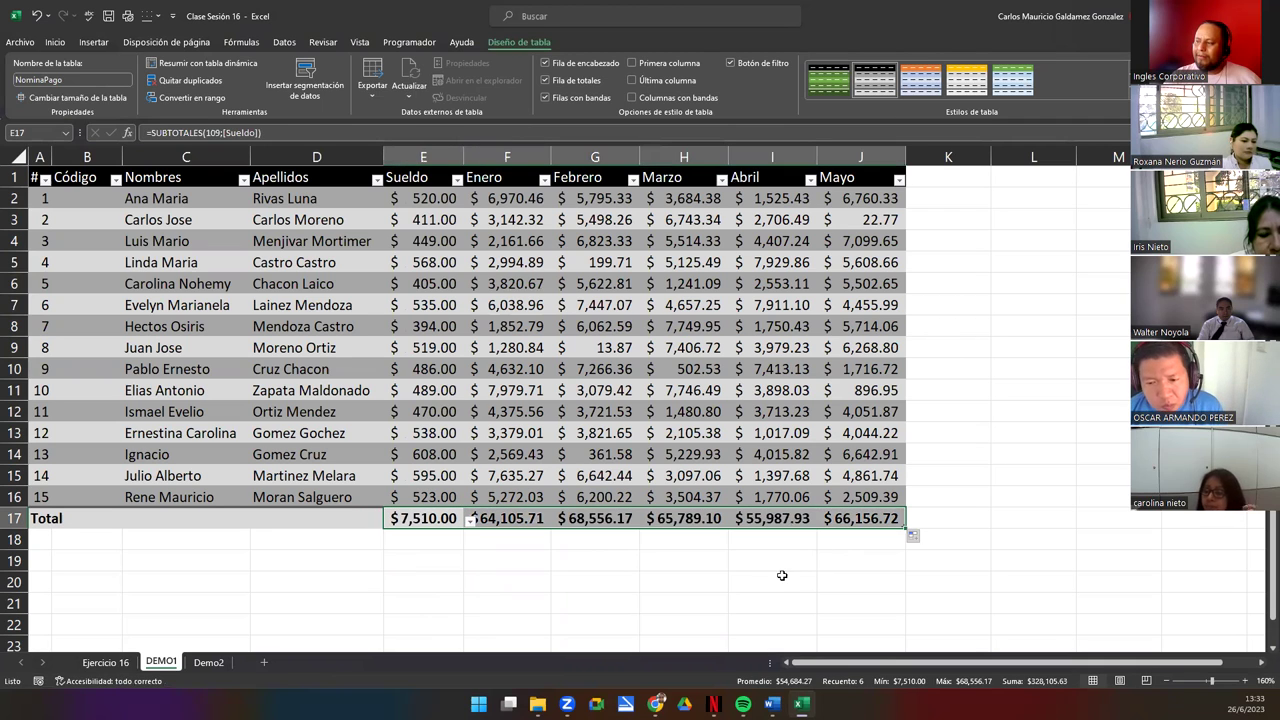
{"action": "left_click", "coordinate": [506, 540]}
{"action": "left_click_drag", "start_coordinate": [415, 522], "coordinate": [895, 520]}
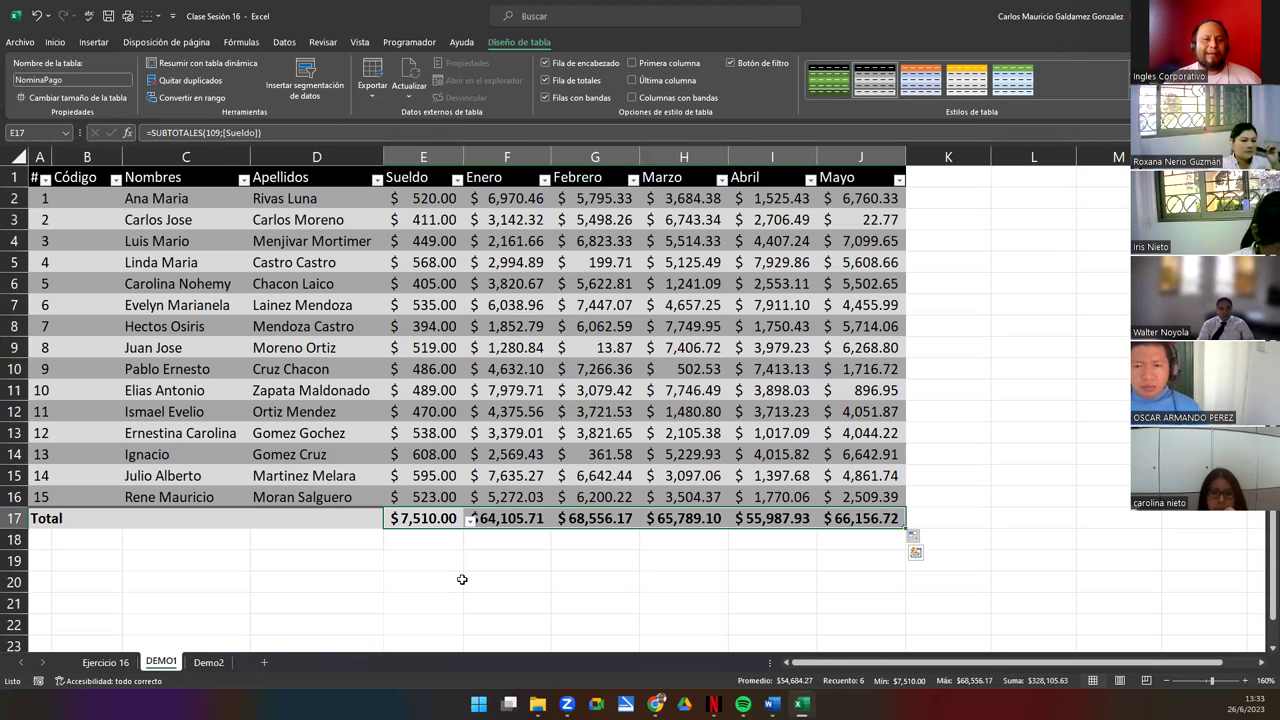
{"action": "left_click_drag", "start_coordinate": [487, 519], "coordinate": [850, 521]}
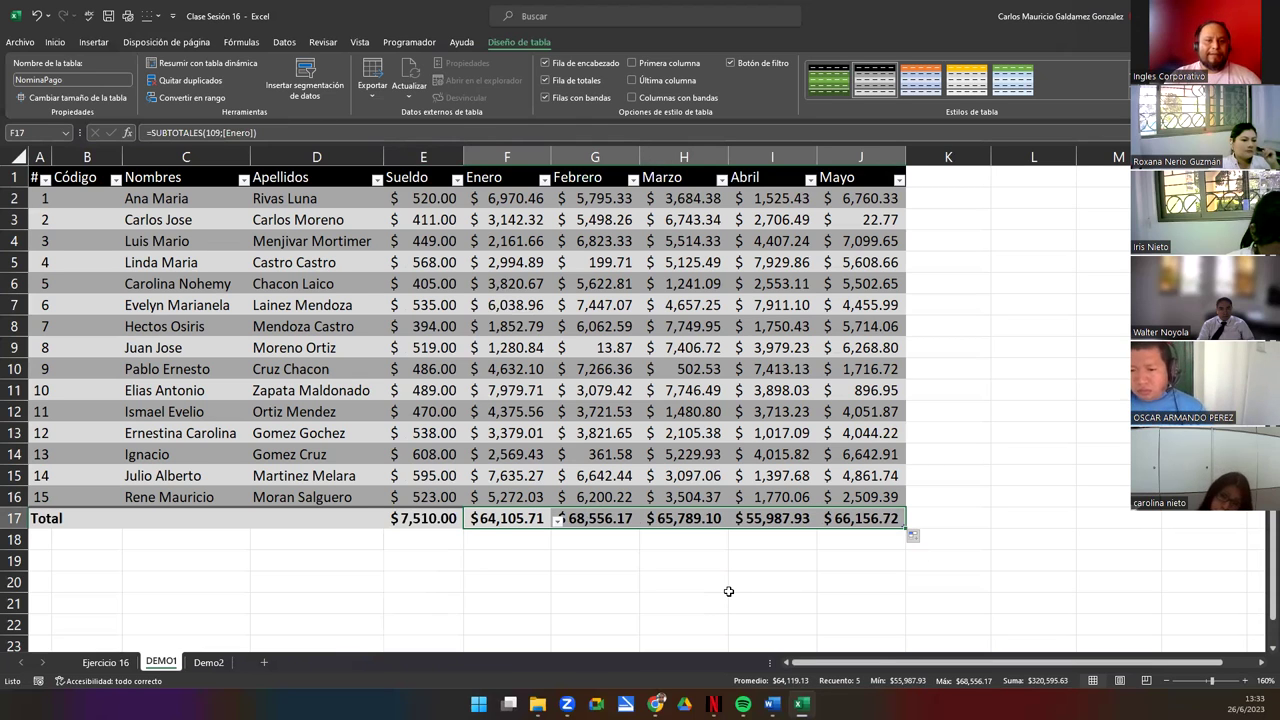
Turn the table's totals row off and back on, and do the same with its filter buttons.
{"action": "left_click", "coordinate": [555, 82]}
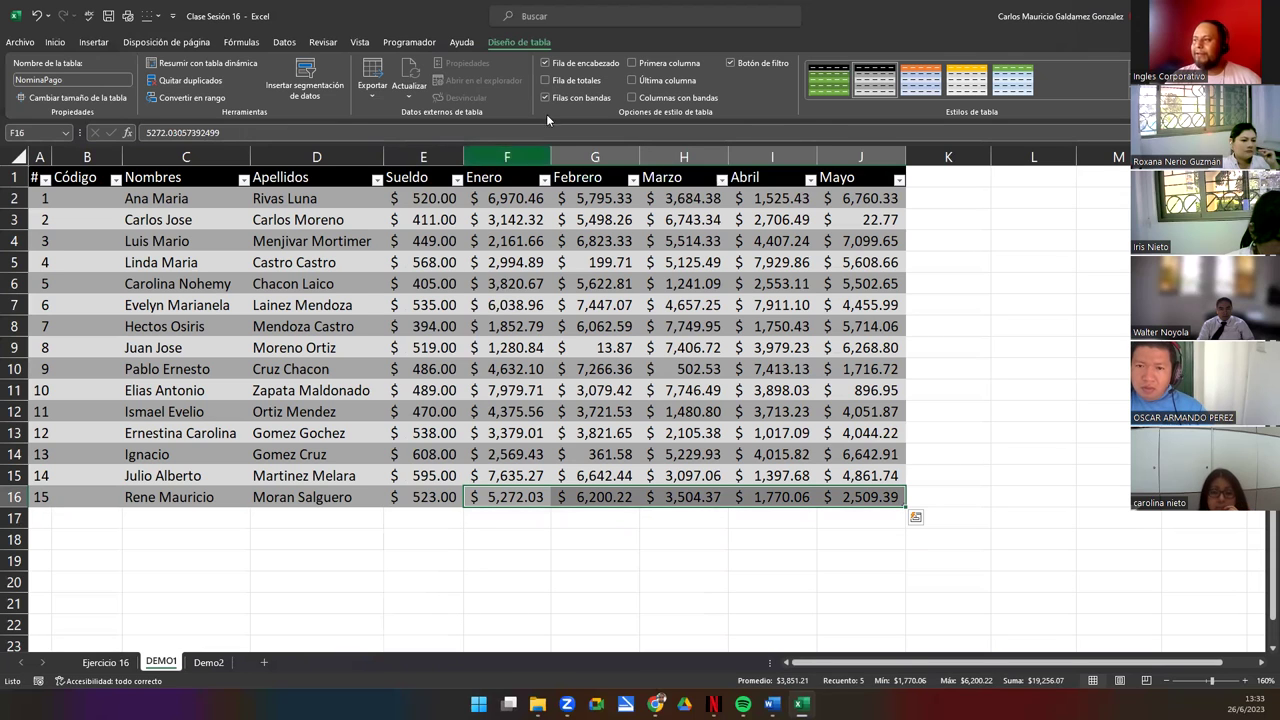
{"action": "left_click", "coordinate": [546, 81]}
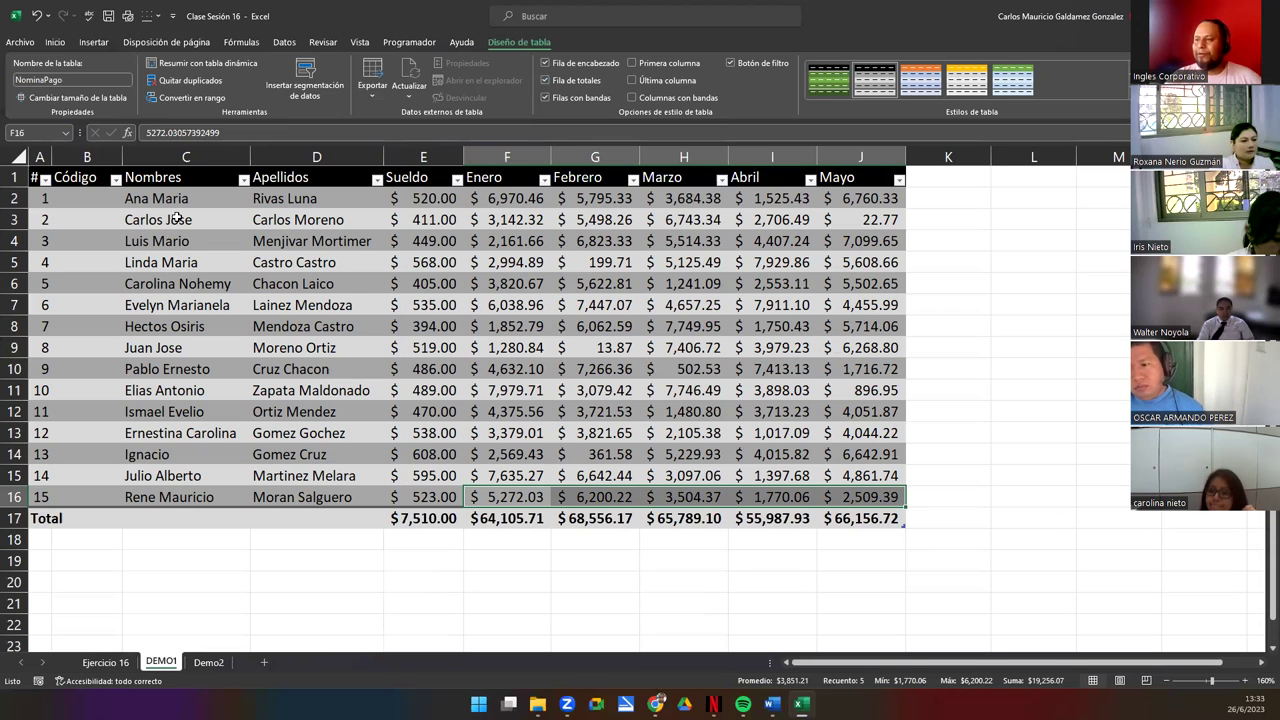
{"action": "left_click", "coordinate": [731, 63]}
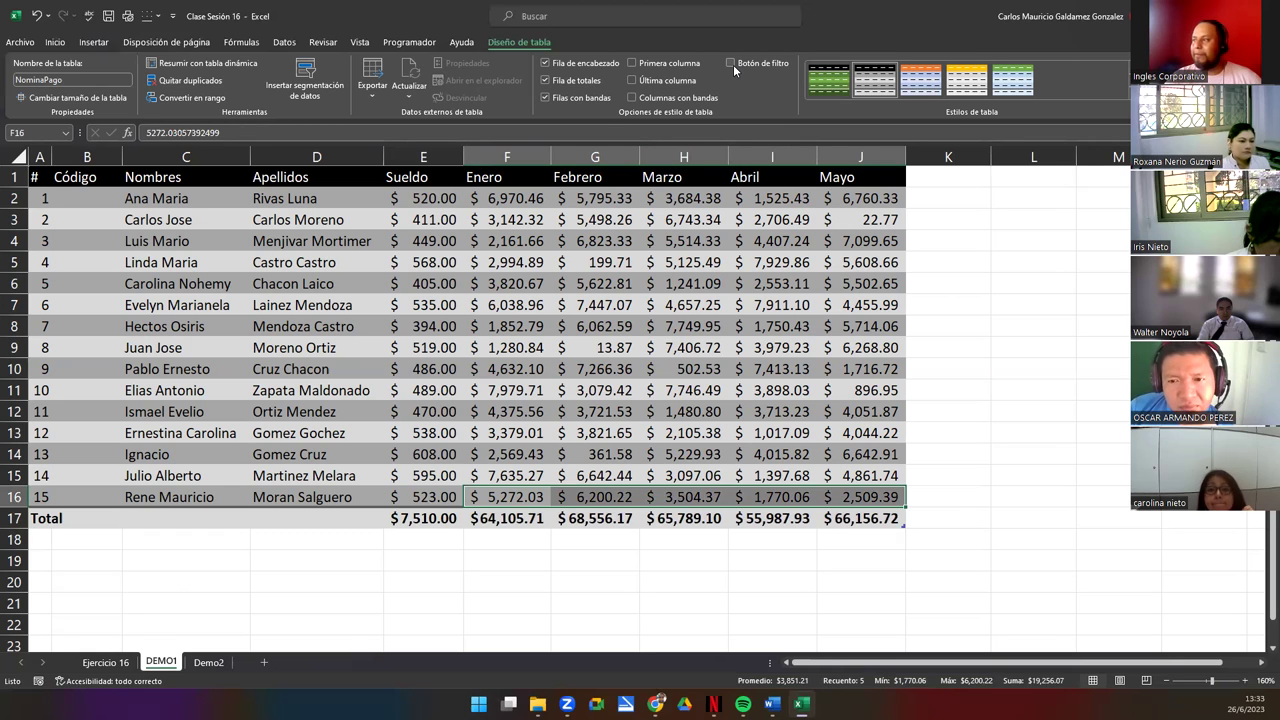
{"action": "left_click", "coordinate": [731, 63]}
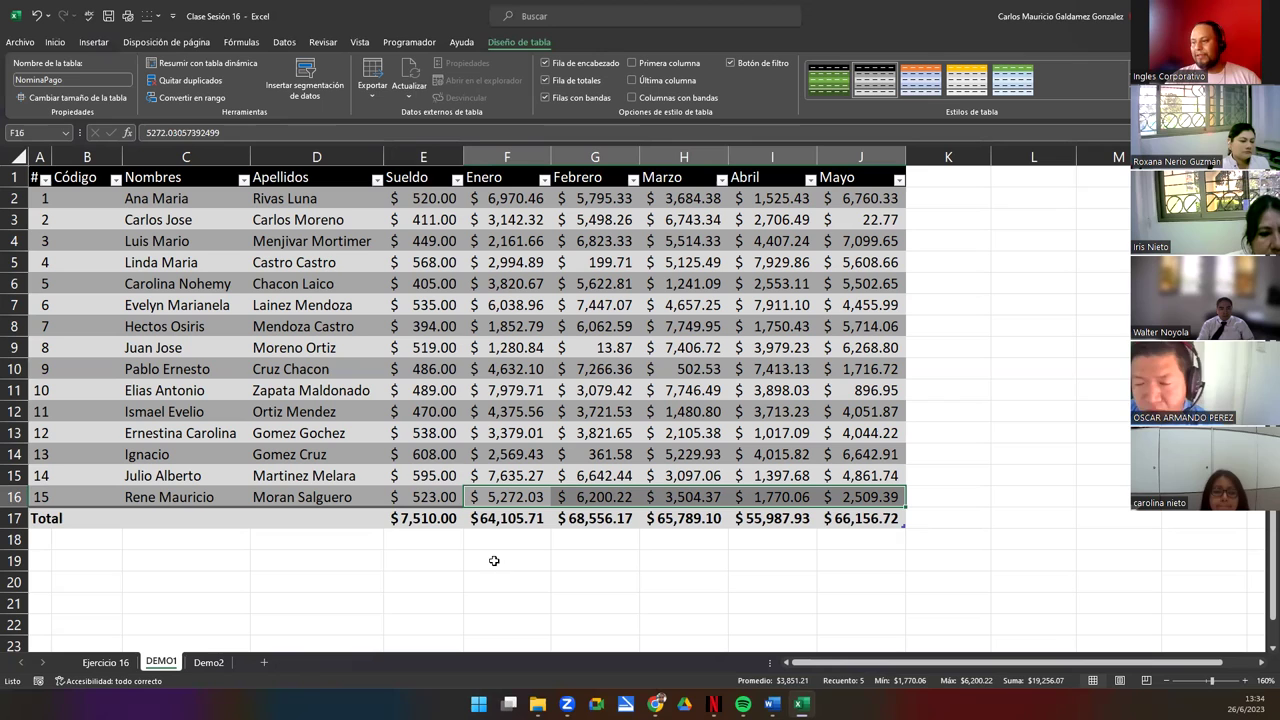
Set the Sueldo total in E17 to Contar números and check it against the salaries in E2:E16.
{"action": "left_click", "coordinate": [418, 522]}
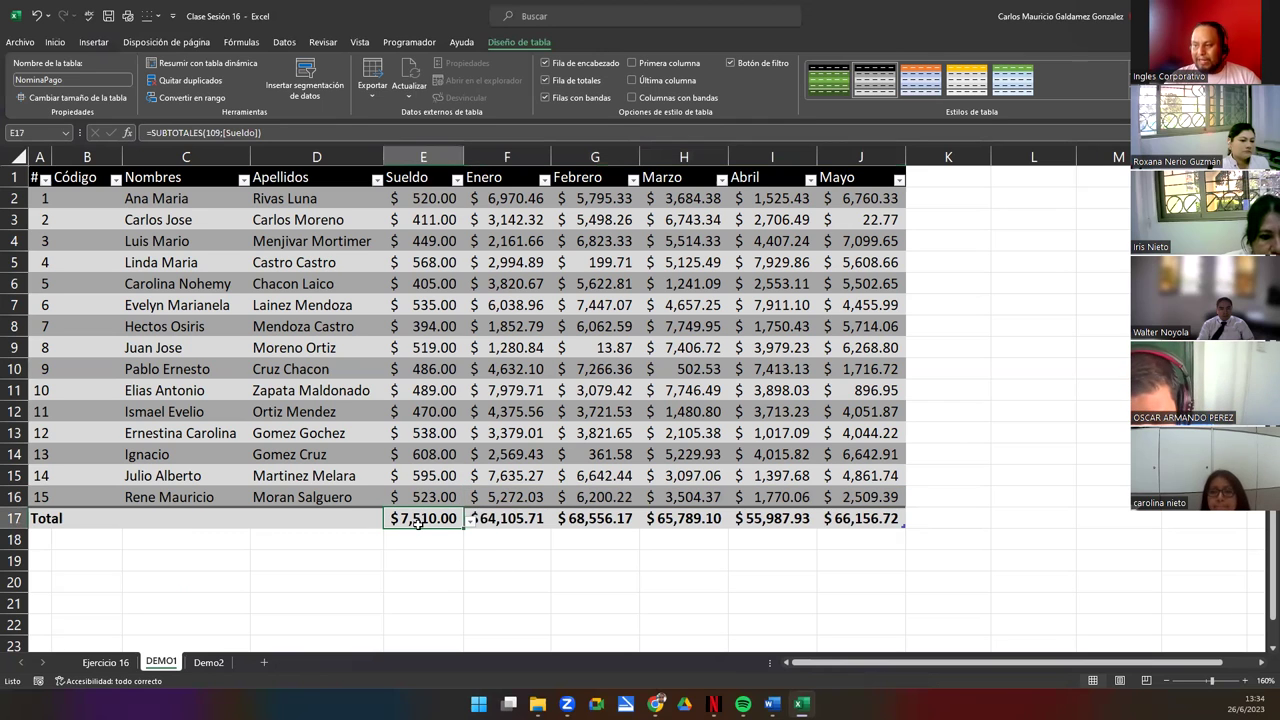
{"action": "left_click", "coordinate": [470, 524]}
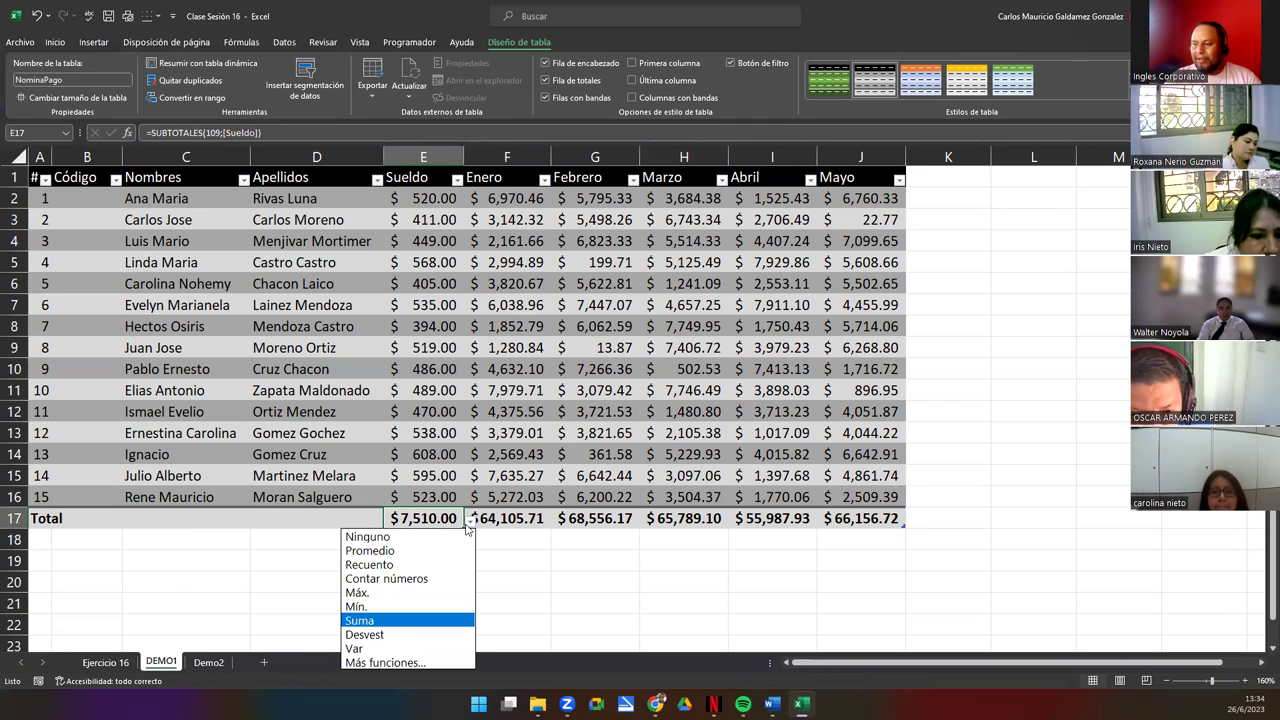
{"action": "left_click", "coordinate": [419, 580]}
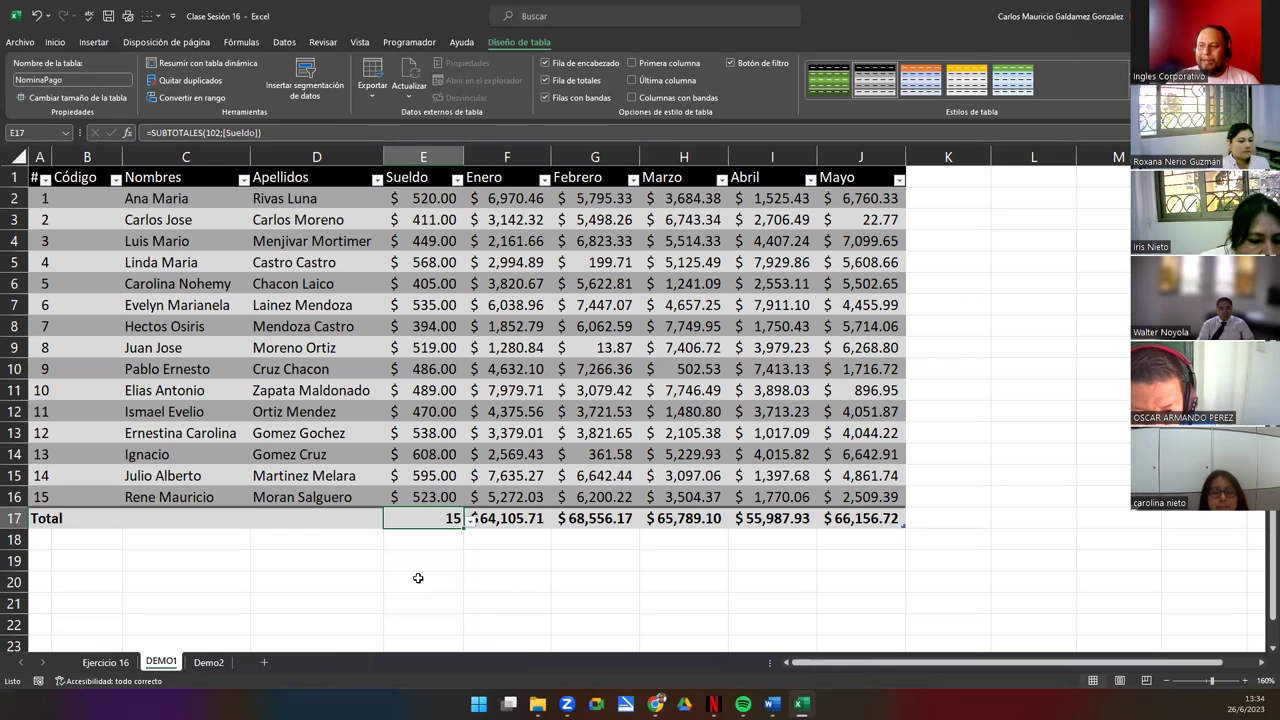
{"action": "left_click", "coordinate": [437, 197]}
{"action": "left_click_drag", "start_coordinate": [435, 215], "coordinate": [425, 500]}
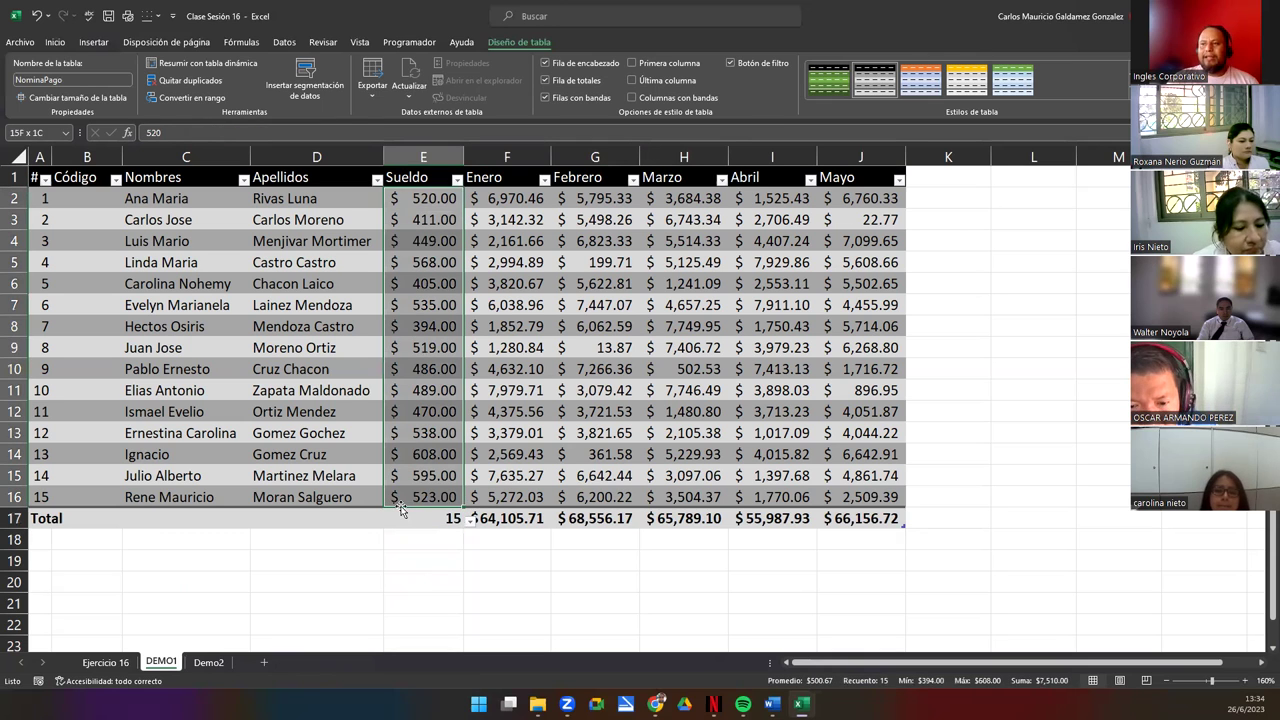
{"action": "left_click", "coordinate": [440, 519]}
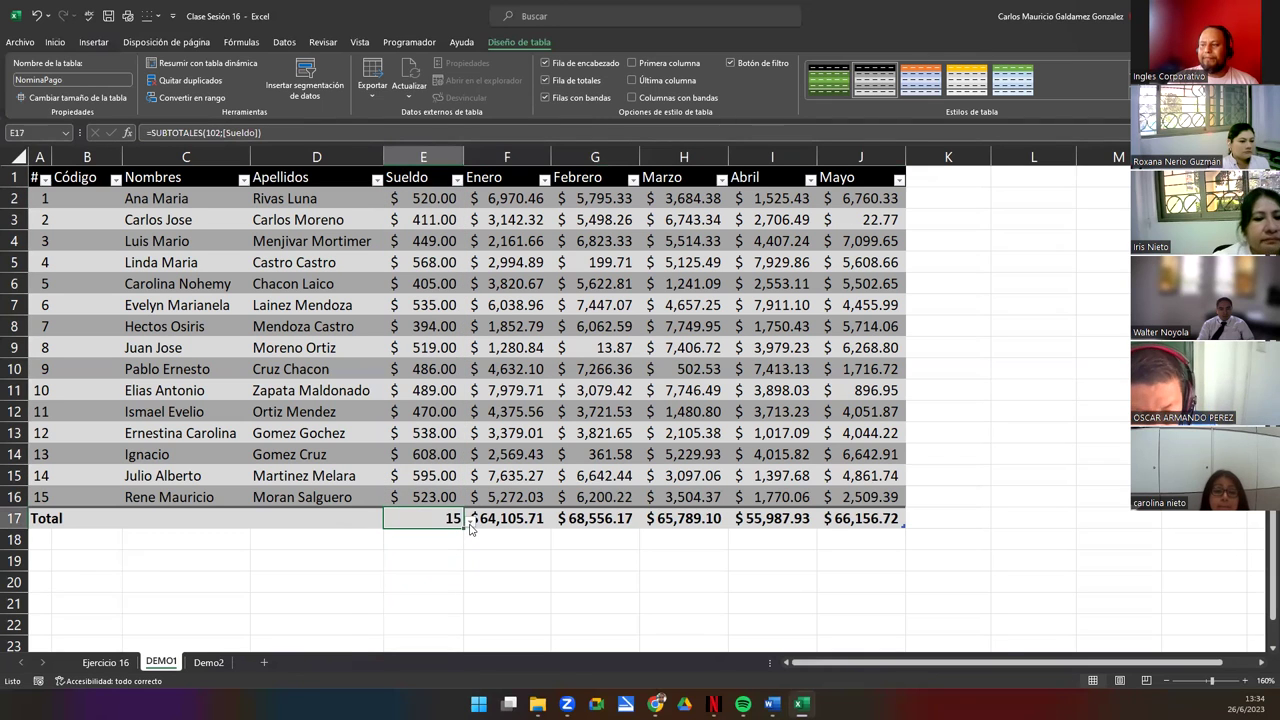
Try the Máx. and Mín. functions for the Sueldo total in E17 and return it to Suma.
{"action": "left_click", "coordinate": [469, 518]}
{"action": "left_click", "coordinate": [396, 594]}
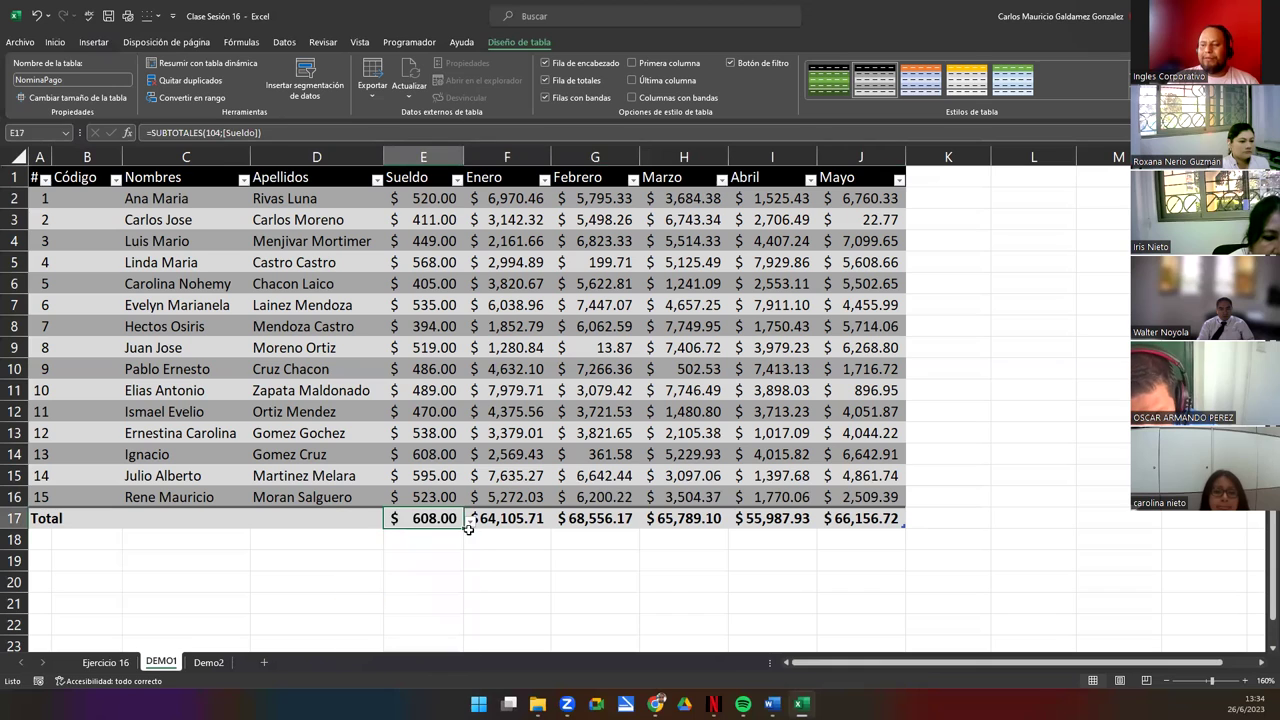
{"action": "left_click", "coordinate": [469, 519]}
{"action": "left_click", "coordinate": [418, 608]}
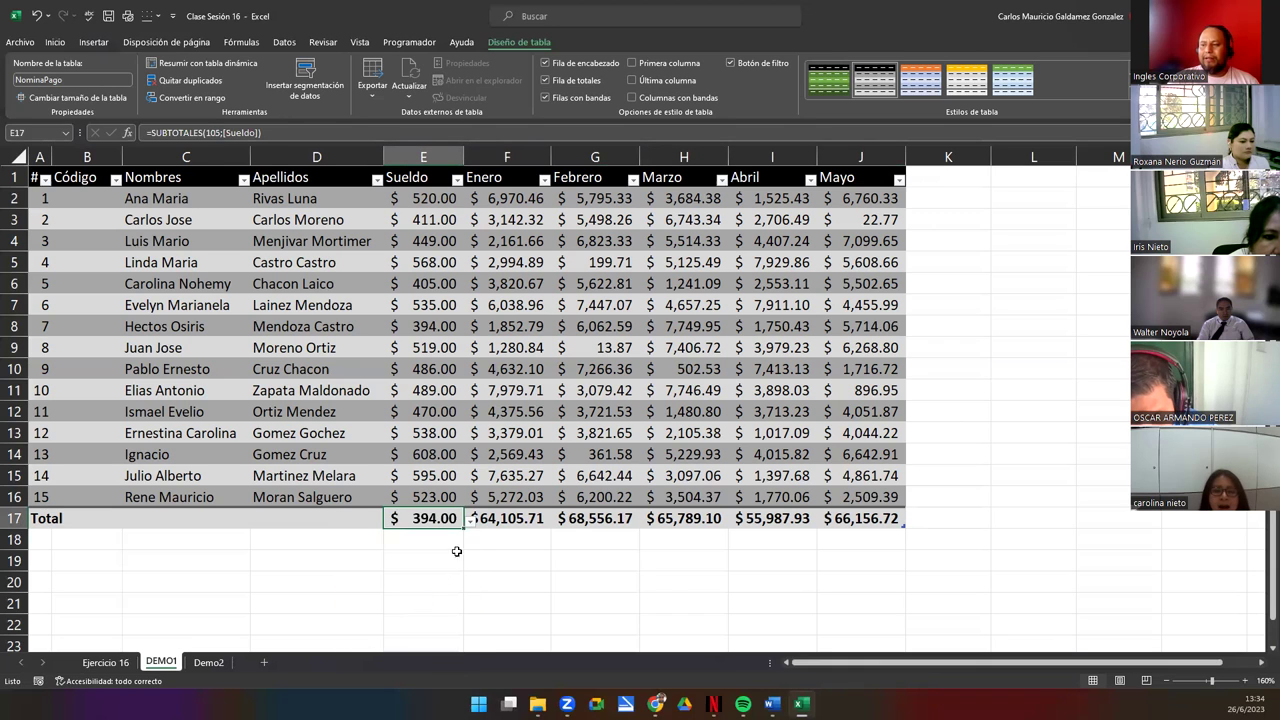
{"action": "left_click", "coordinate": [469, 519]}
{"action": "left_click", "coordinate": [380, 621]}
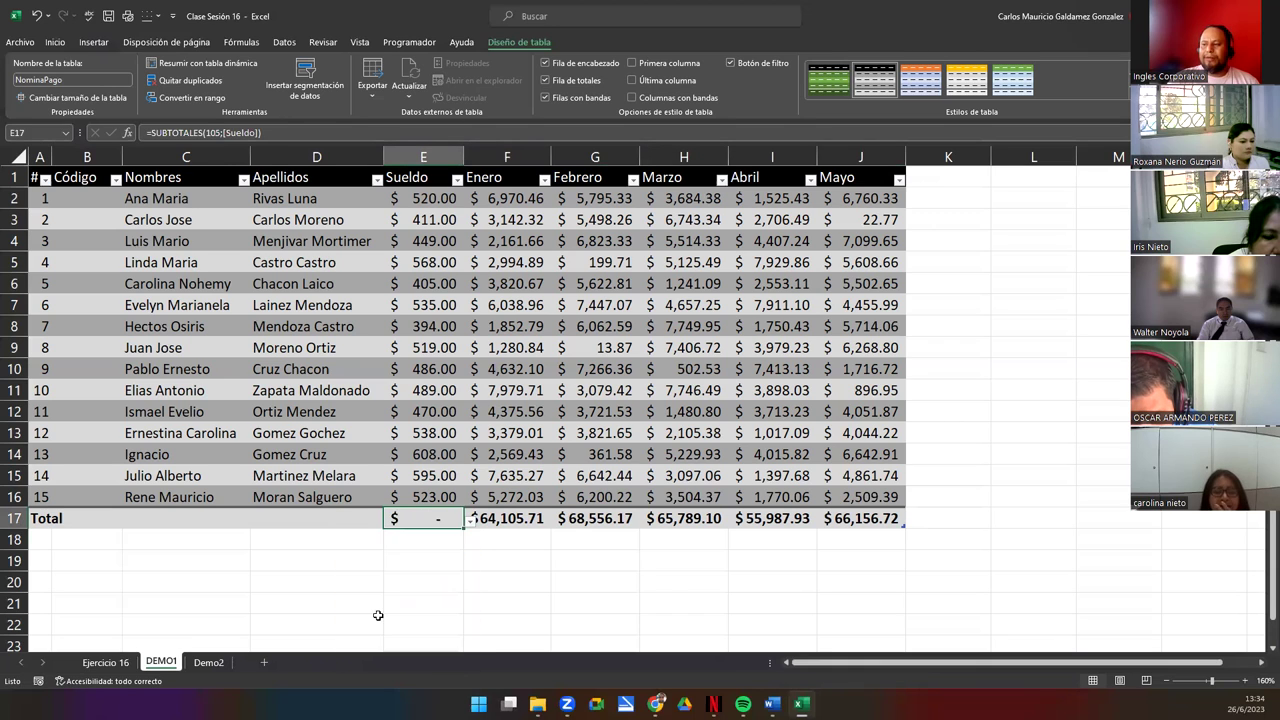
Try the Desvest function for the Sueldo total in E17 and restore Suma.
{"action": "left_click", "coordinate": [468, 522]}
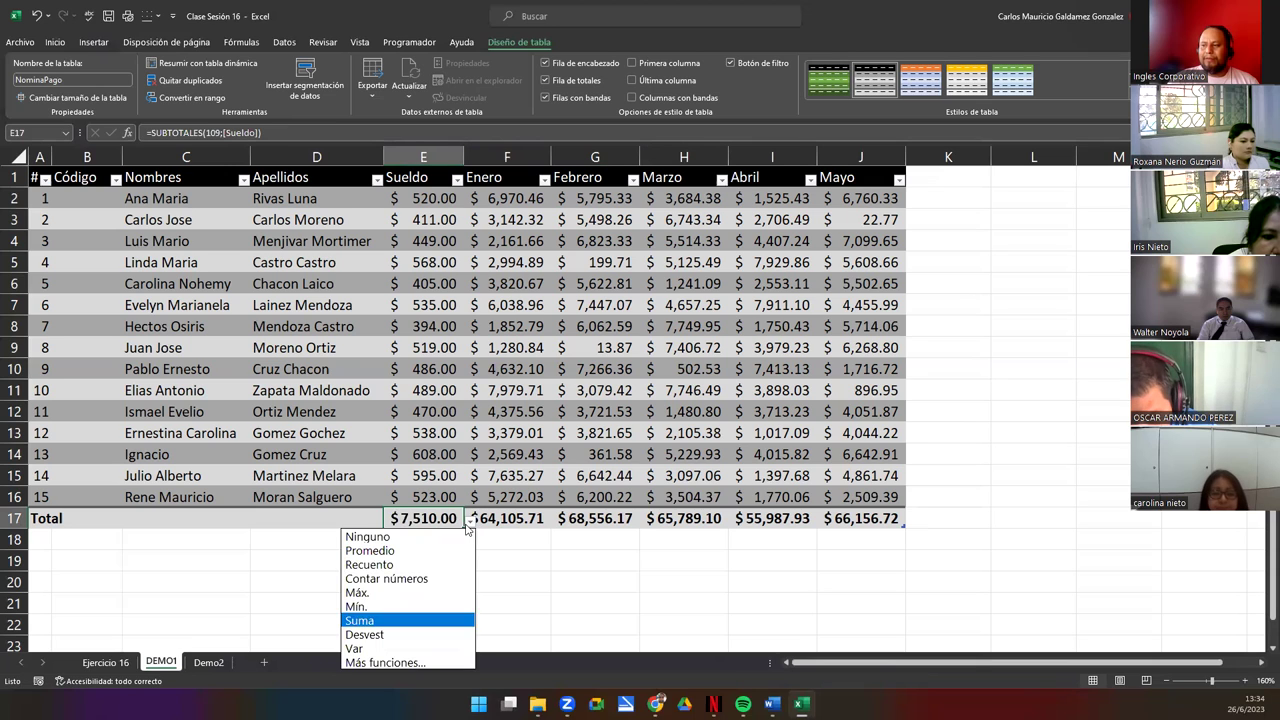
{"action": "left_click", "coordinate": [407, 632]}
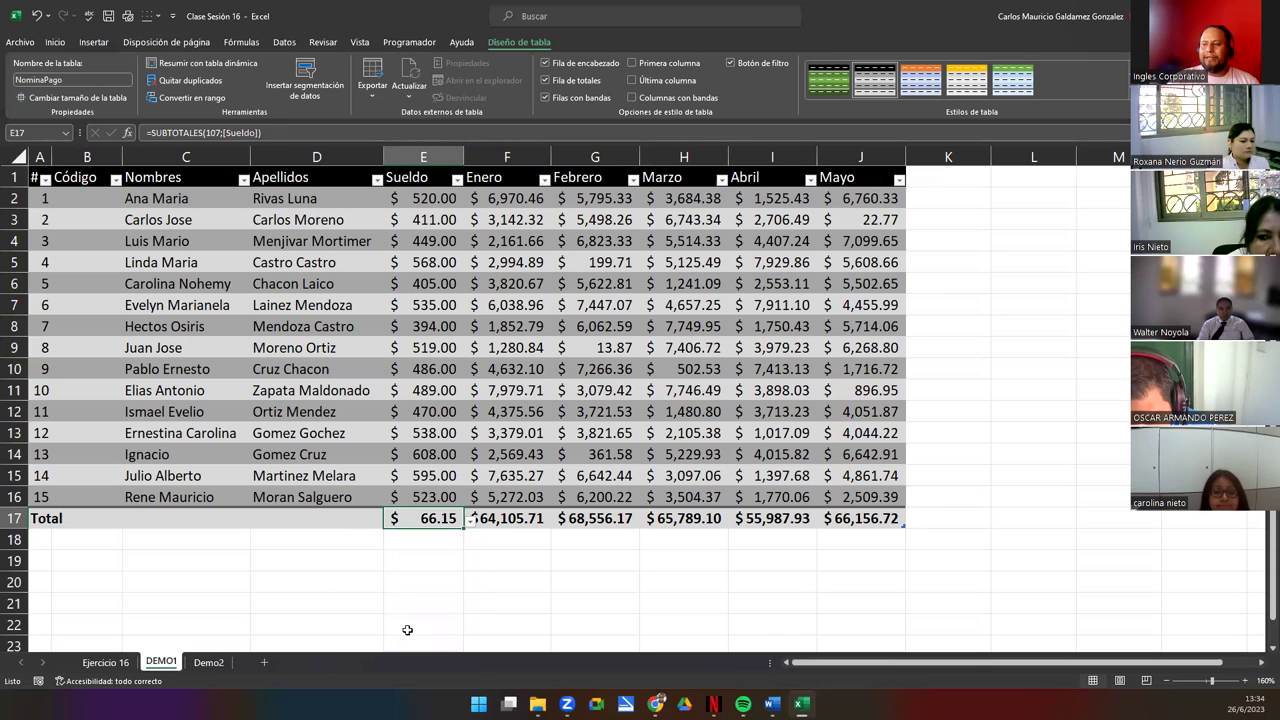
{"action": "left_click", "coordinate": [469, 519]}
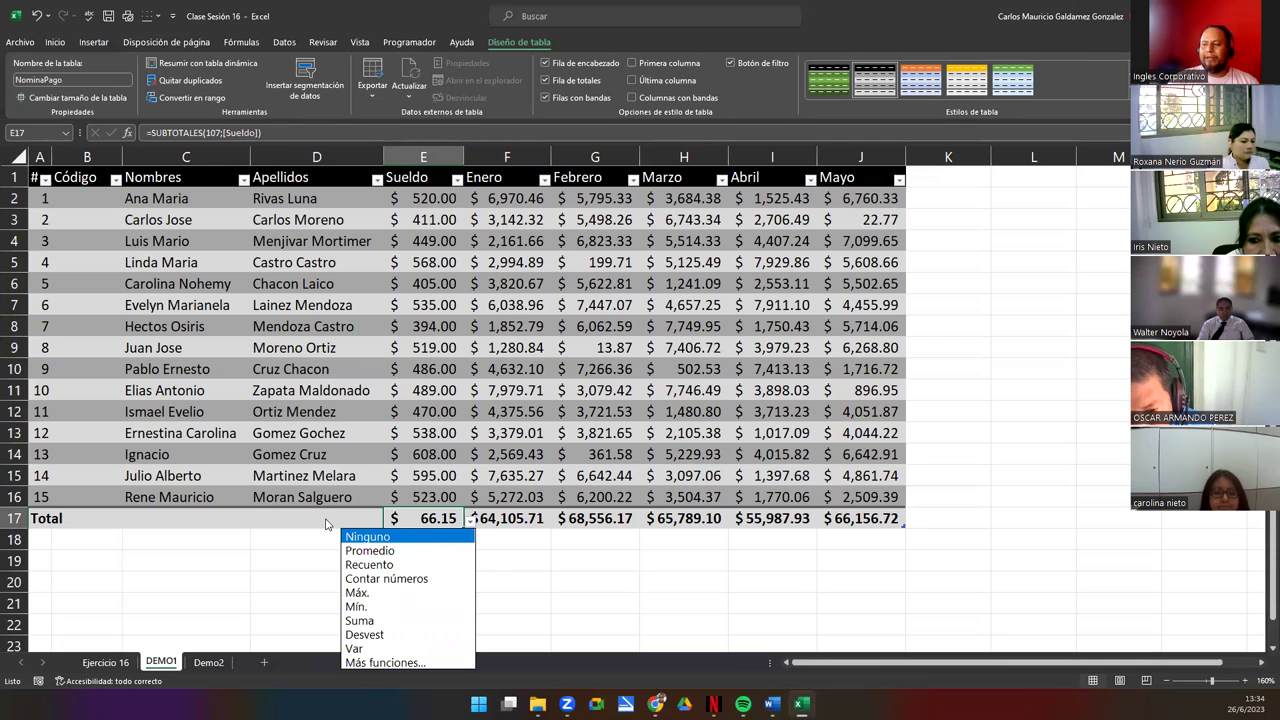
{"action": "left_click", "coordinate": [360, 621]}
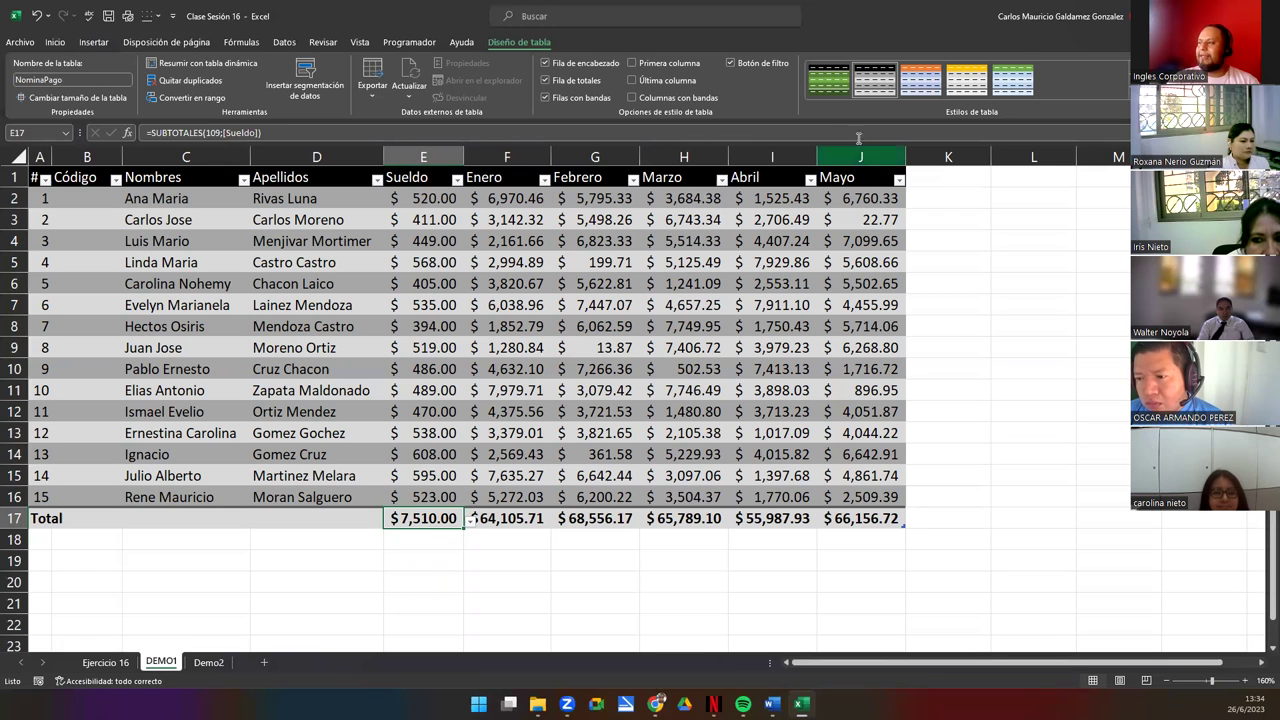
Try other colour styles on the NominaPago table and apply the style "Blanco, Estilo de tabla claro 8".
{"action": "left_click", "coordinate": [826, 75]}
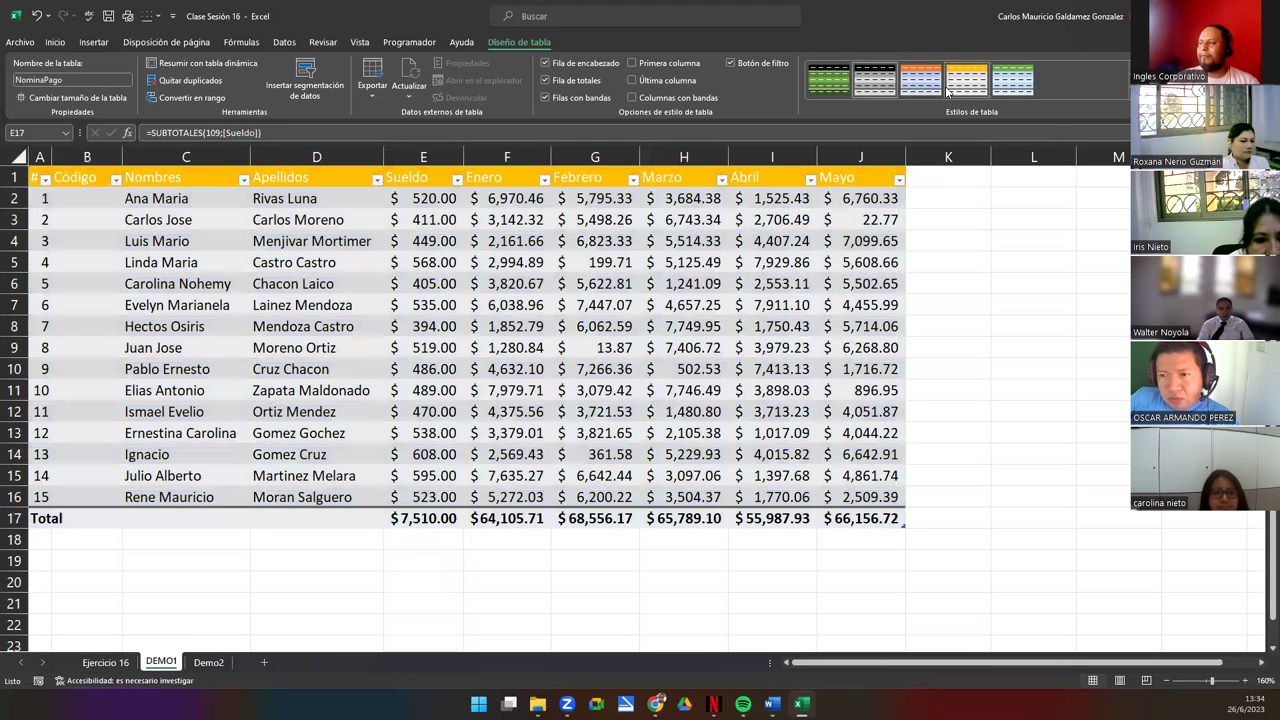
{"action": "left_click", "coordinate": [958, 88]}
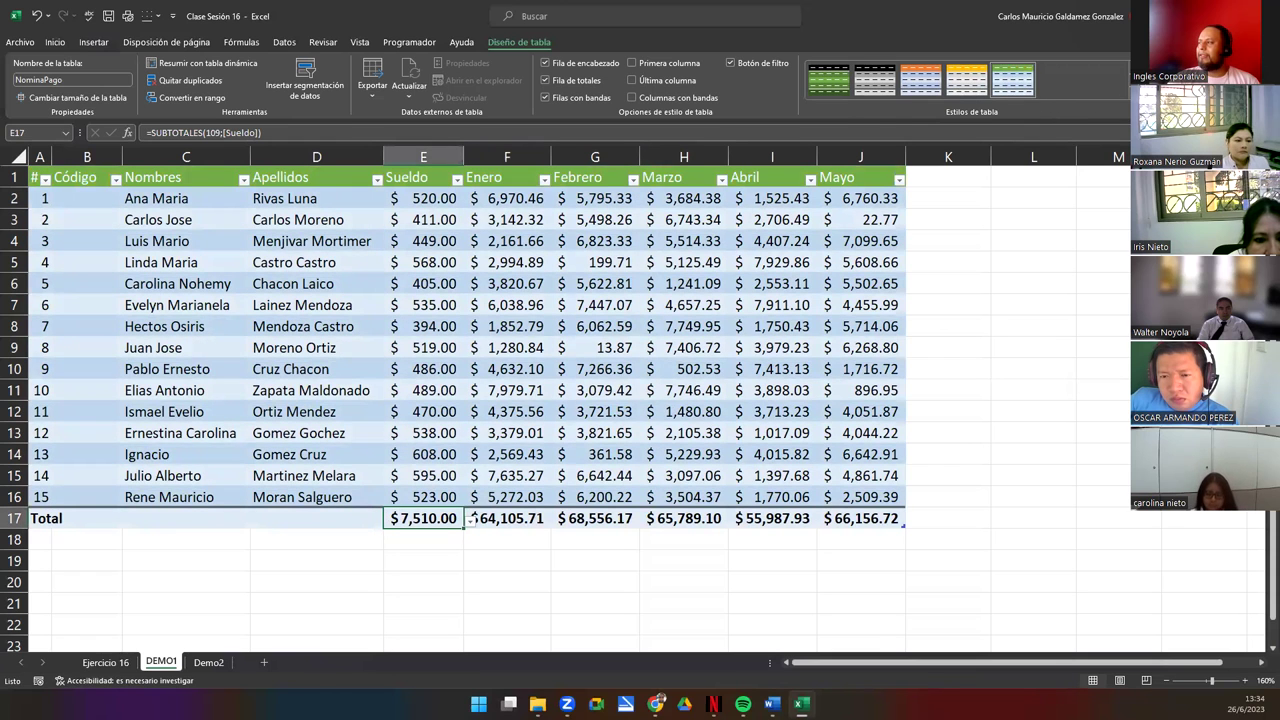
{"action": "left_click", "coordinate": [1040, 92]}
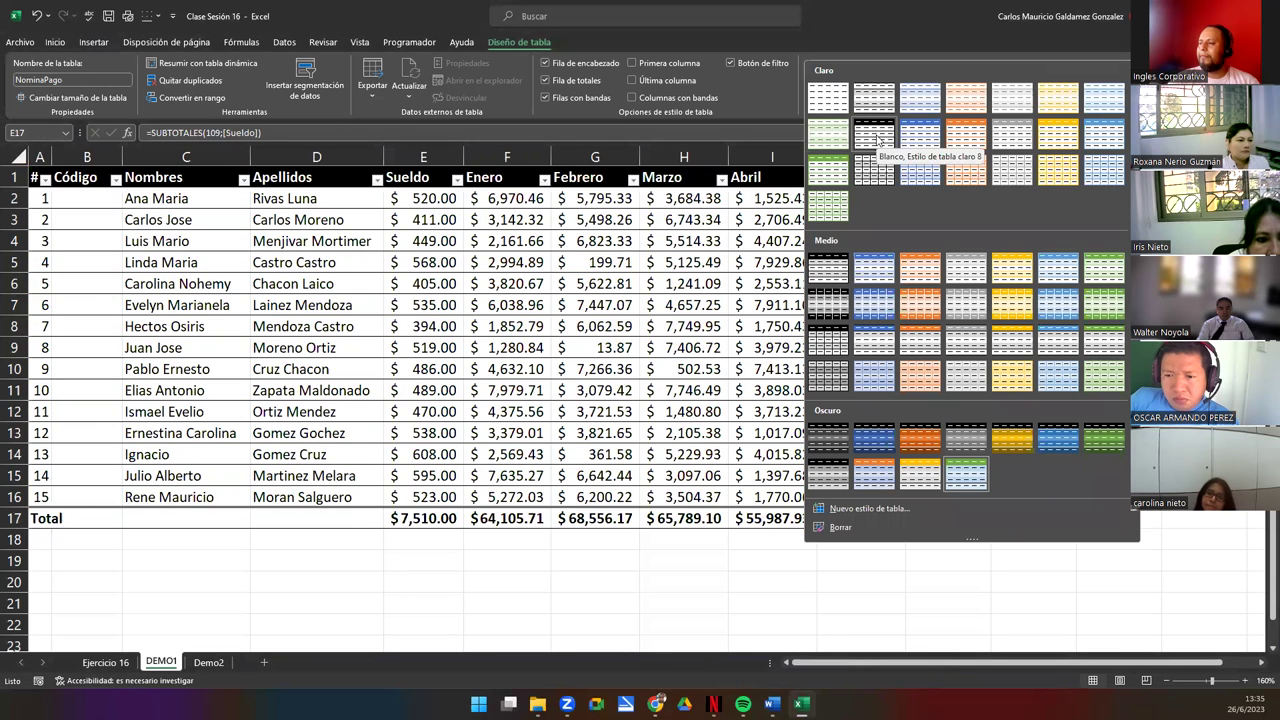
{"action": "left_click", "coordinate": [877, 140]}
{"action": "left_click", "coordinate": [726, 284]}
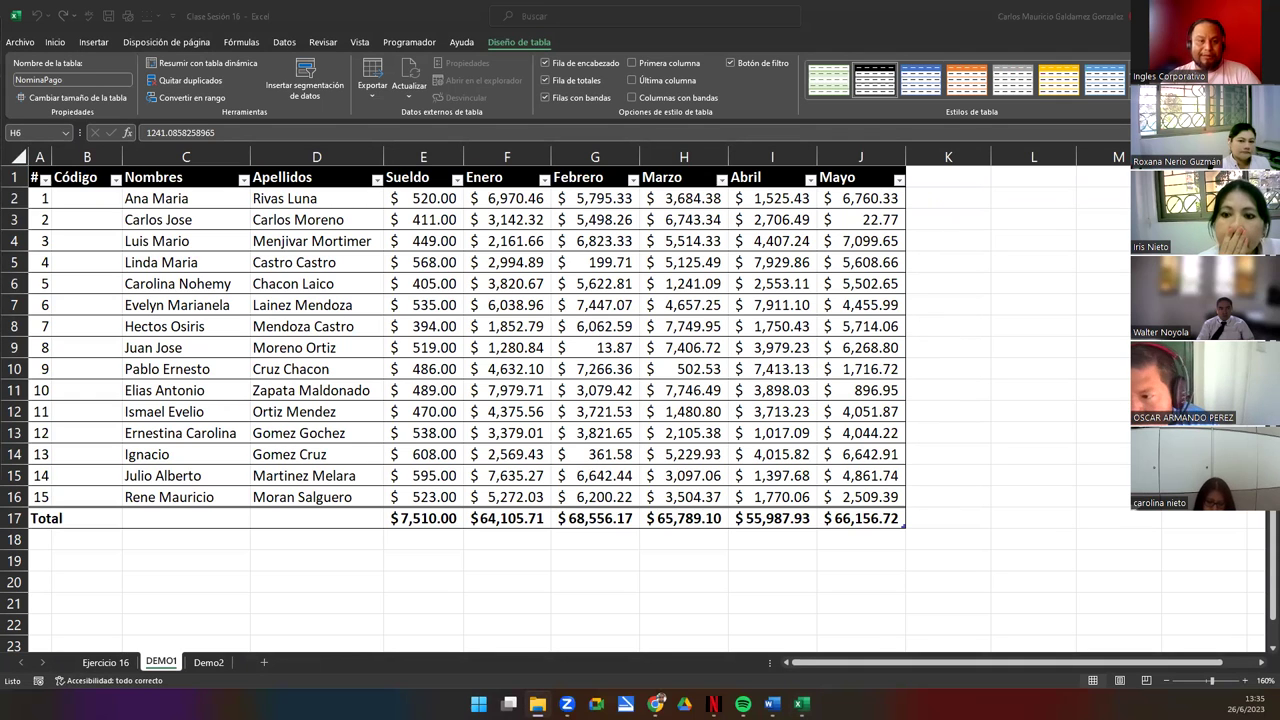
{"action": "key", "text": "alt+Tab"}
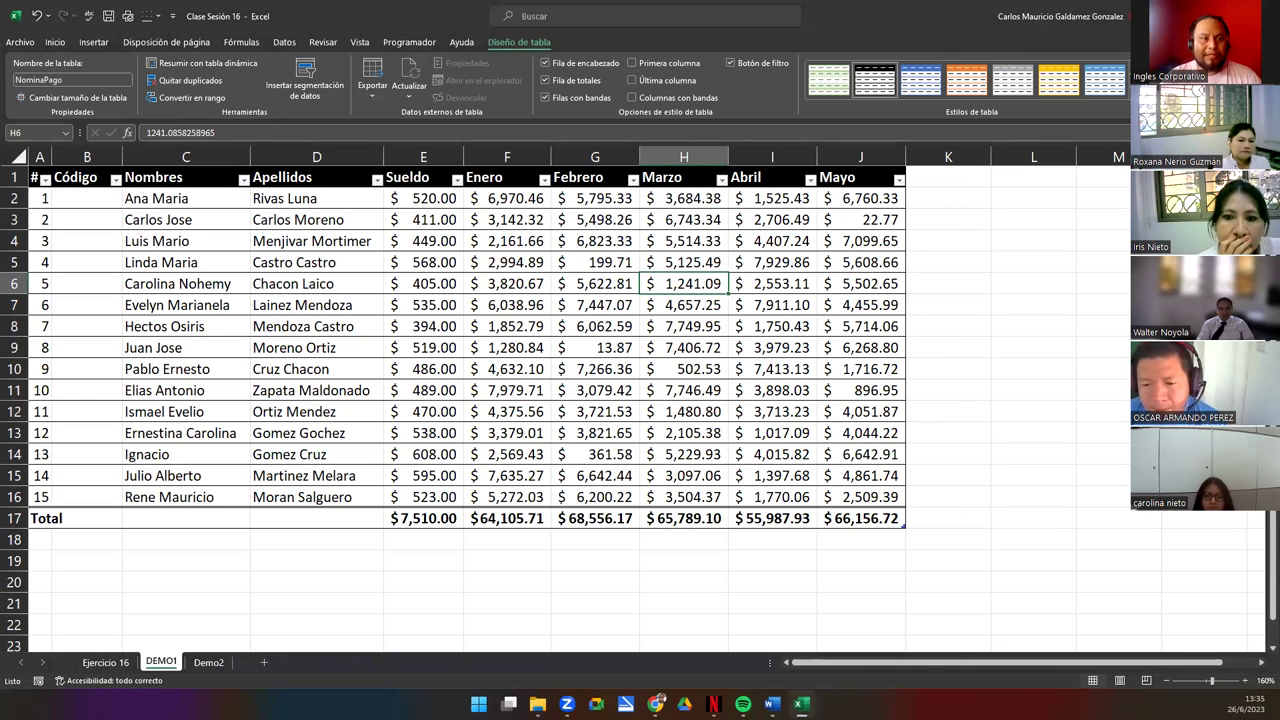
{"action": "key", "text": "alt+Tab"}
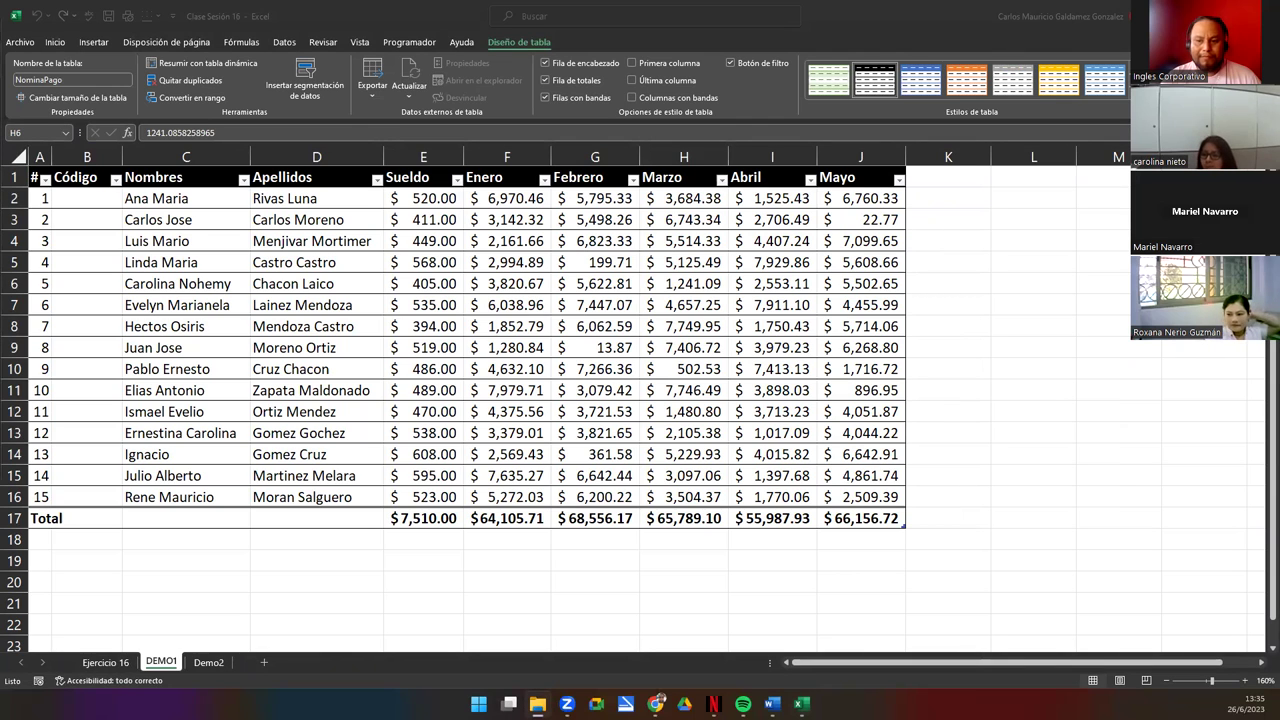
Open the Ejercicio 16 sheet and examine its two guide table images and the blank area A1:F9 for recreating them.
{"action": "left_click", "coordinate": [118, 664]}
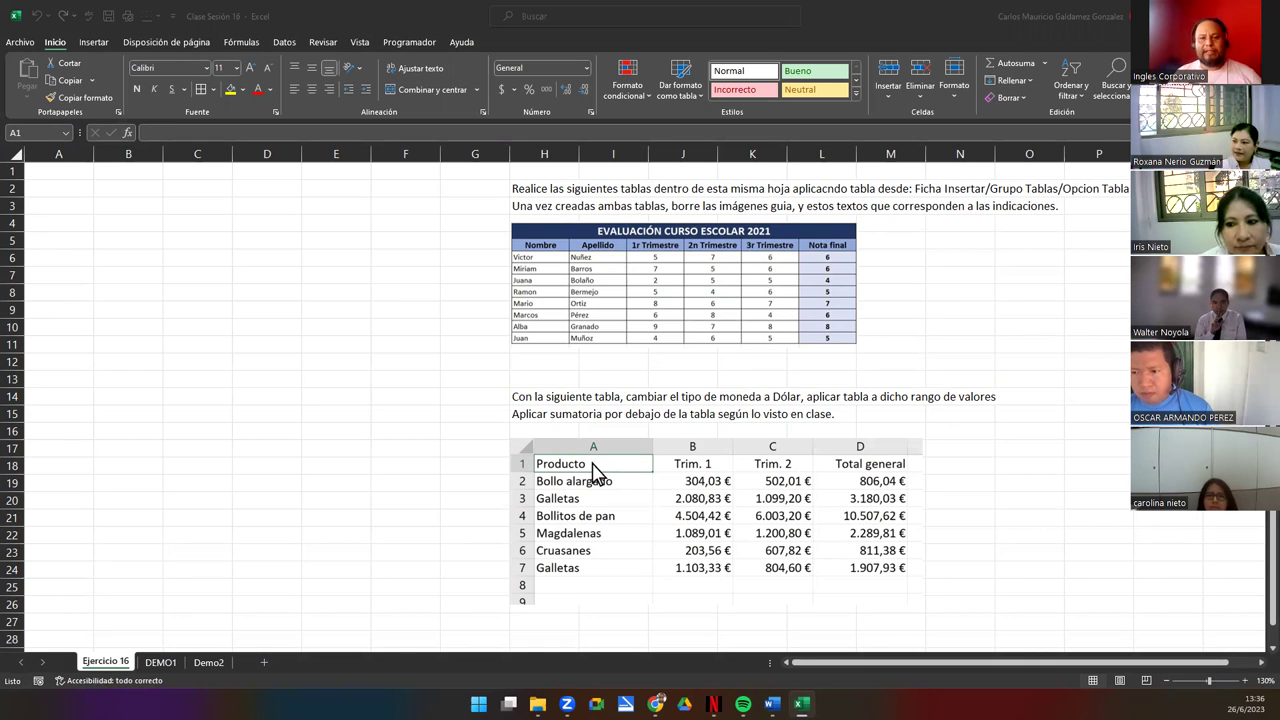
{"action": "left_click", "coordinate": [680, 296]}
{"action": "left_click", "coordinate": [700, 555]}
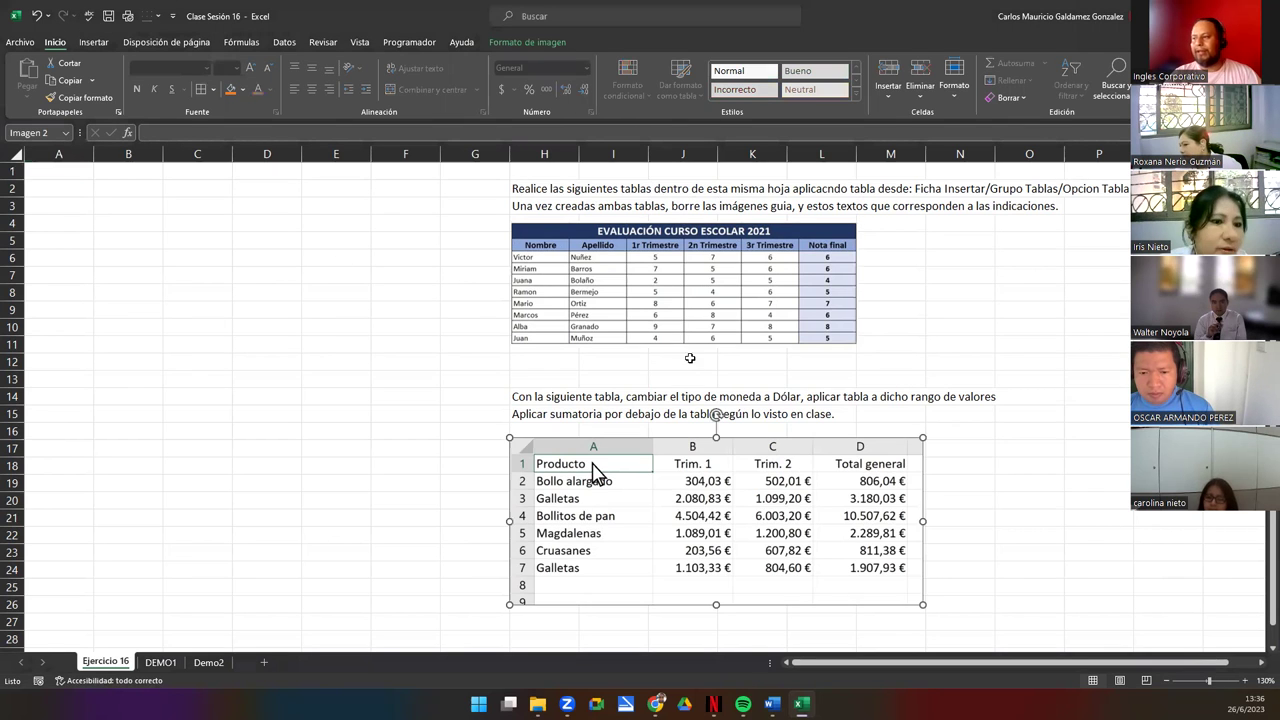
{"action": "left_click", "coordinate": [652, 316]}
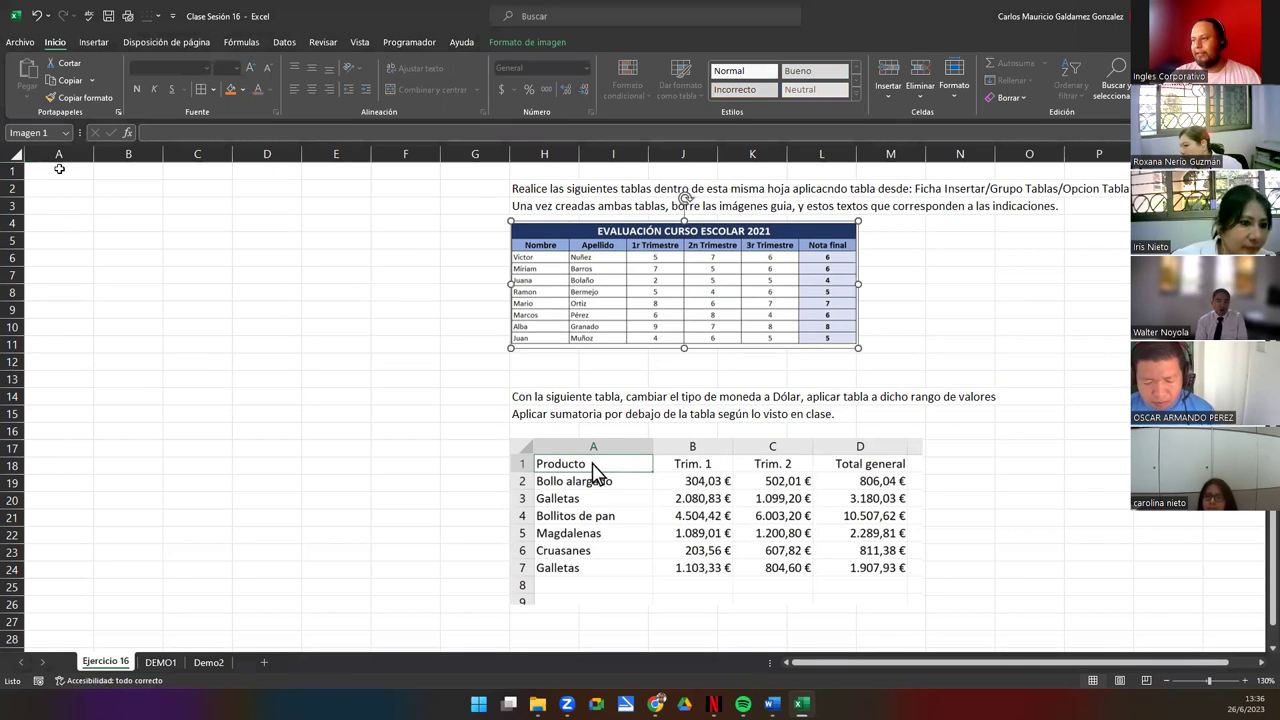
{"action": "left_click", "coordinate": [59, 169]}
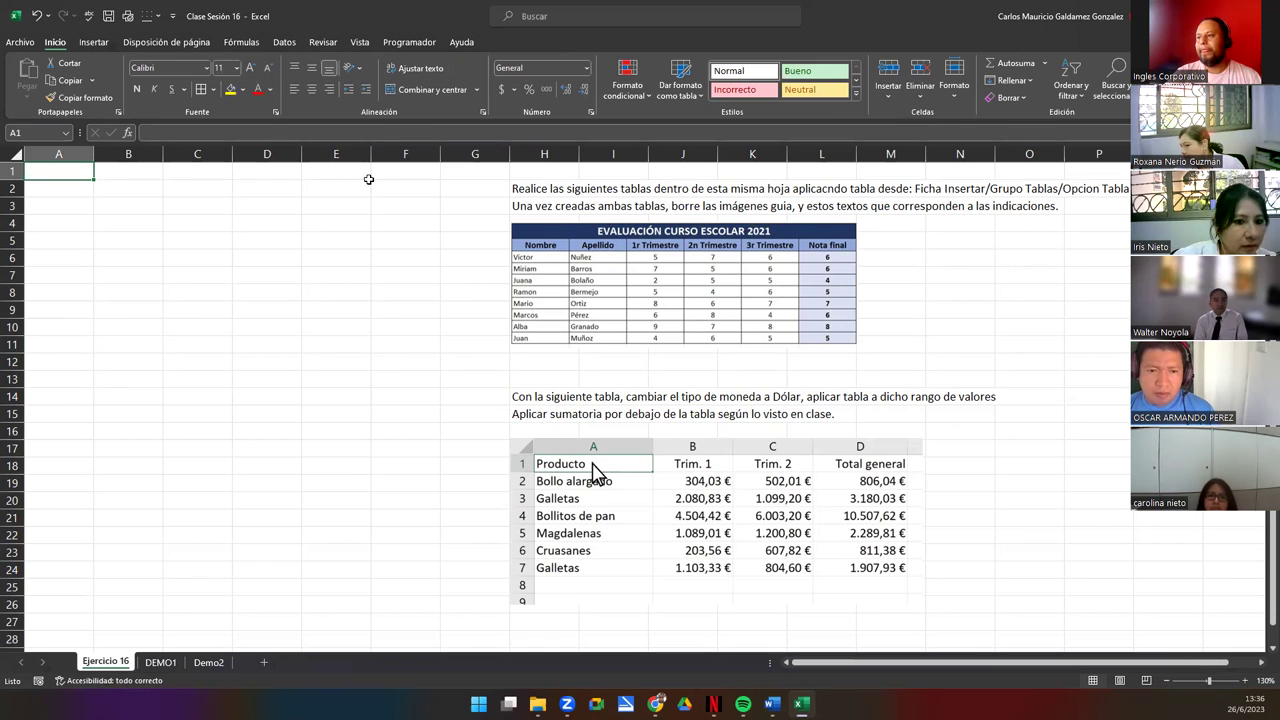
{"action": "left_click", "coordinate": [405, 170]}
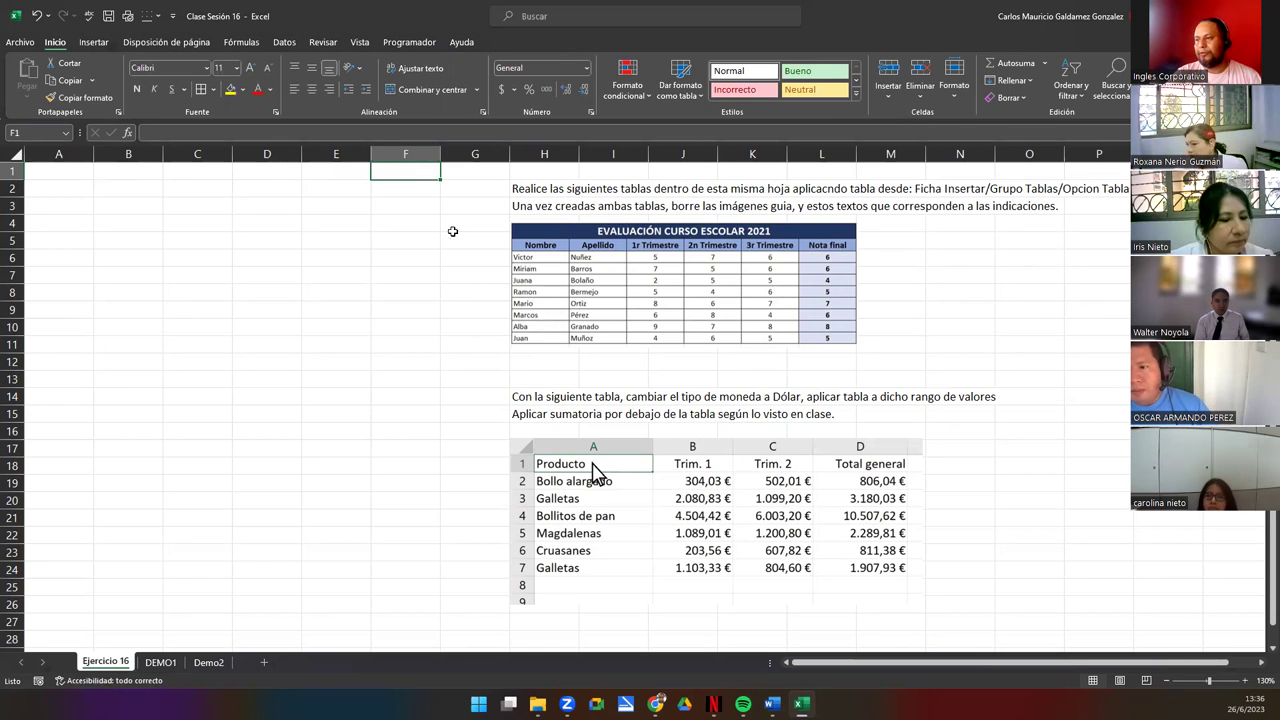
{"action": "left_click_drag", "start_coordinate": [62, 171], "coordinate": [376, 316]}
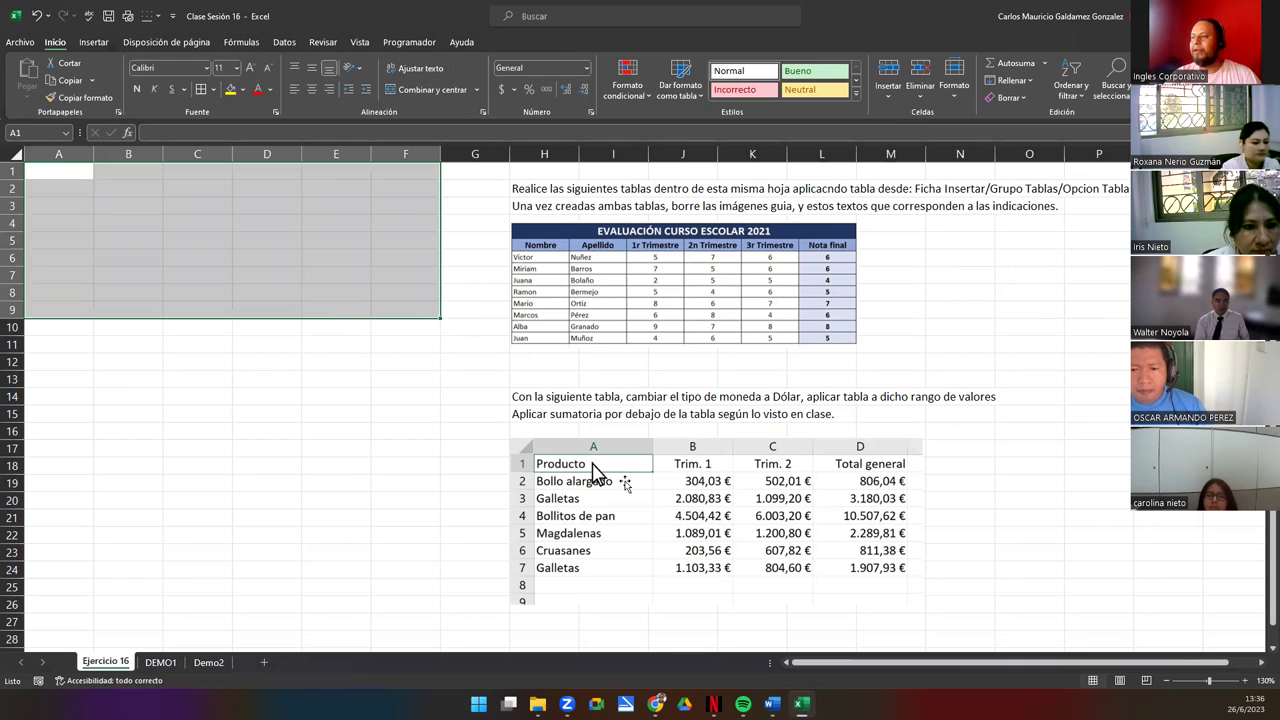
{"action": "left_click", "coordinate": [588, 293]}
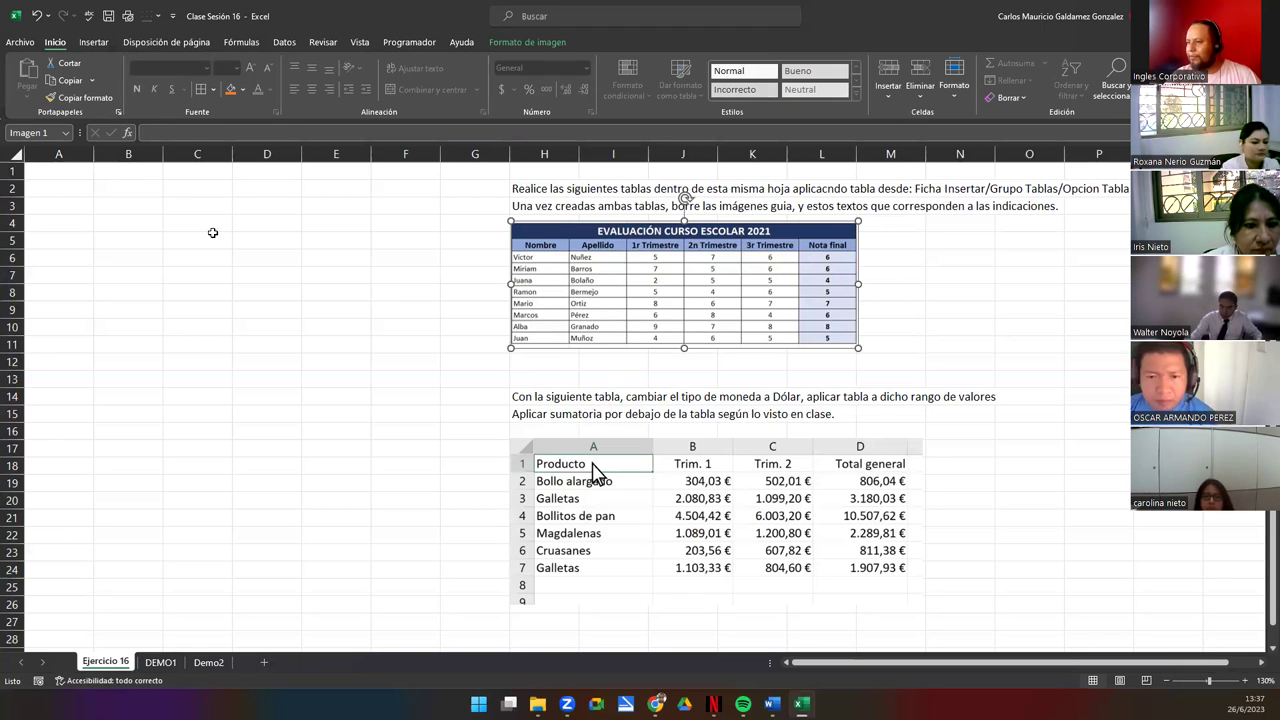
Enter the sample grades 5, 7 and 6 in cells C3:E3.
{"action": "left_click", "coordinate": [175, 208]}
{"action": "type", "text": "5"}
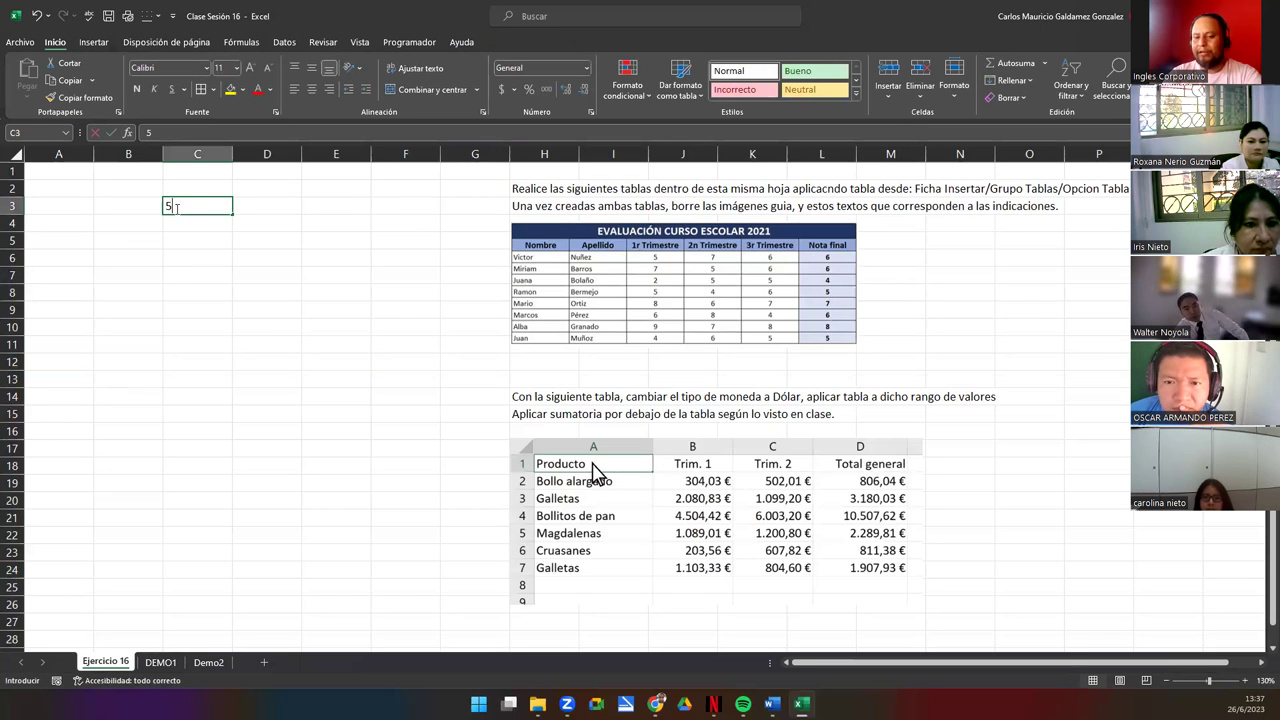
{"action": "key", "text": "Tab"}
{"action": "type", "text": "7"}
{"action": "key", "text": "Tab"}
{"action": "type", "text": "6"}
{"action": "key", "text": "Tab"}
Average the sample grades C3:E3 in F3 with the PROMEDIO function and compare it with the Nota final column of the guide image.
{"action": "type", "text": "="}
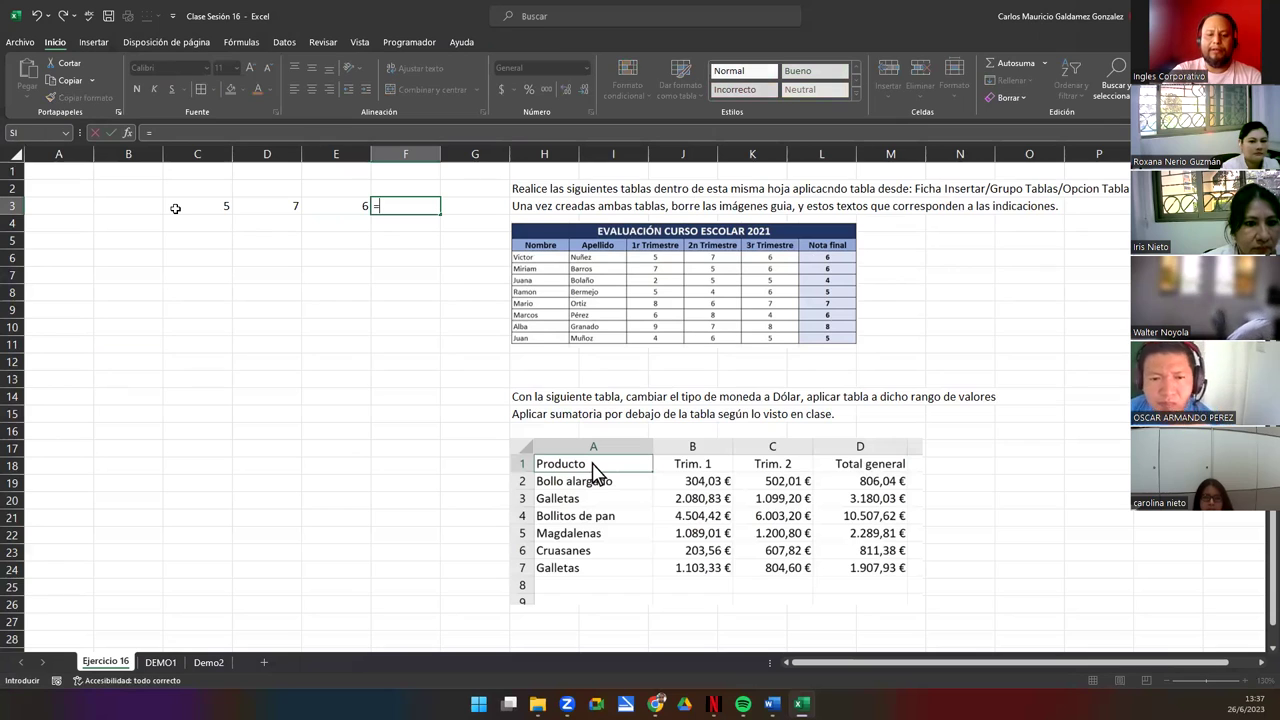
{"action": "type", "text": "promedio"}
{"action": "key", "text": "Tab"}
{"action": "key", "text": "Left"}
{"action": "key", "text": "Left"}
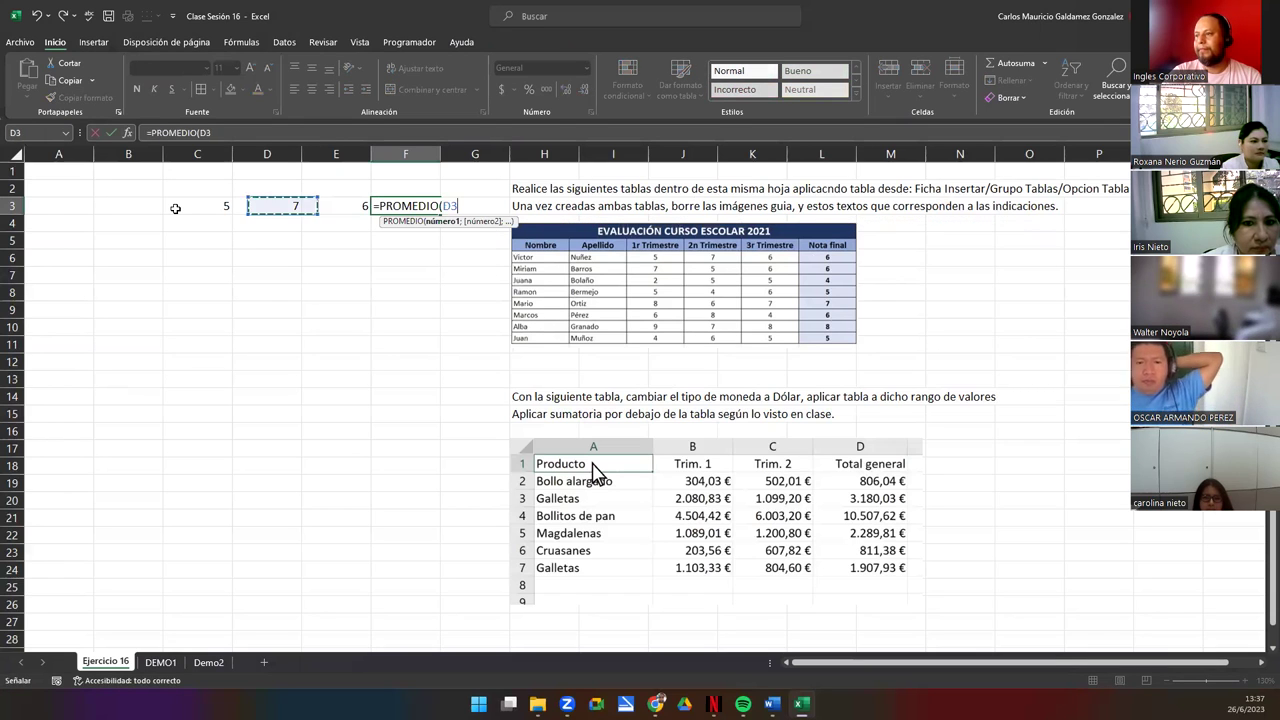
{"action": "key", "text": "Left"}
{"action": "key", "text": "shift+Right"}
{"action": "key", "text": "shift+Right"}
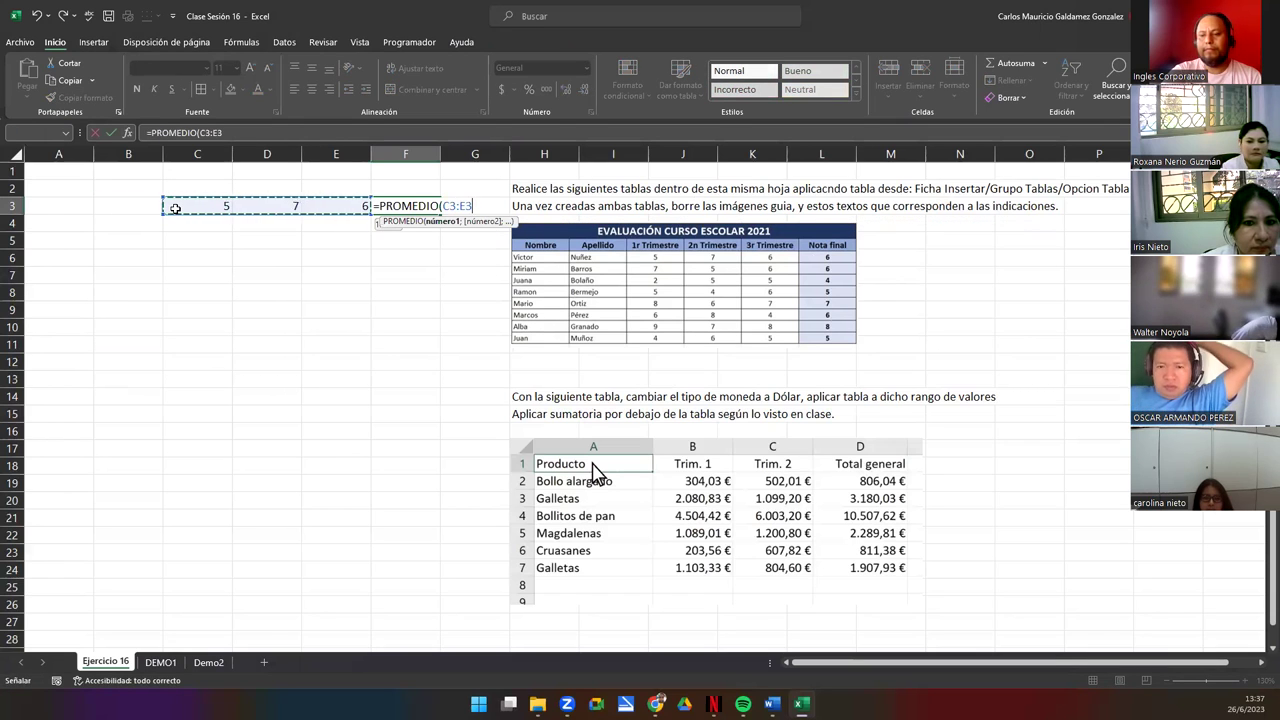
{"action": "key", "text": "Return"}
{"action": "key", "text": "Up"}
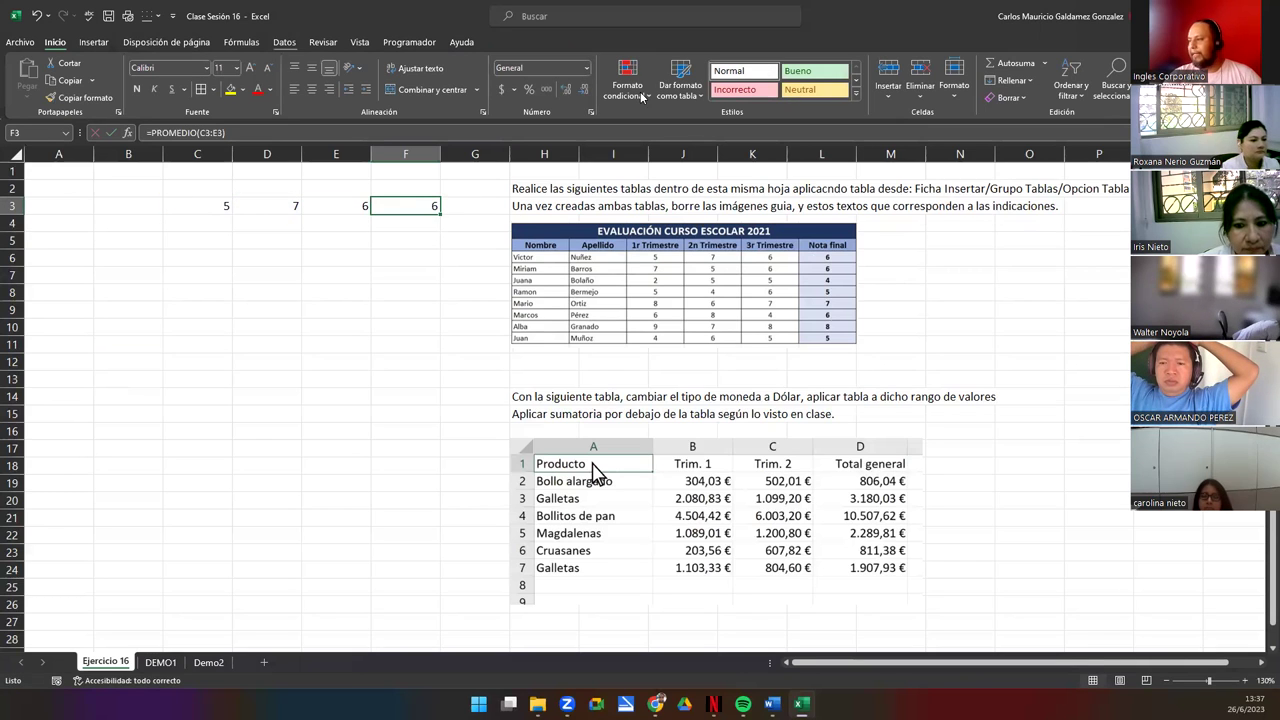
{"action": "left_click", "coordinate": [815, 263]}
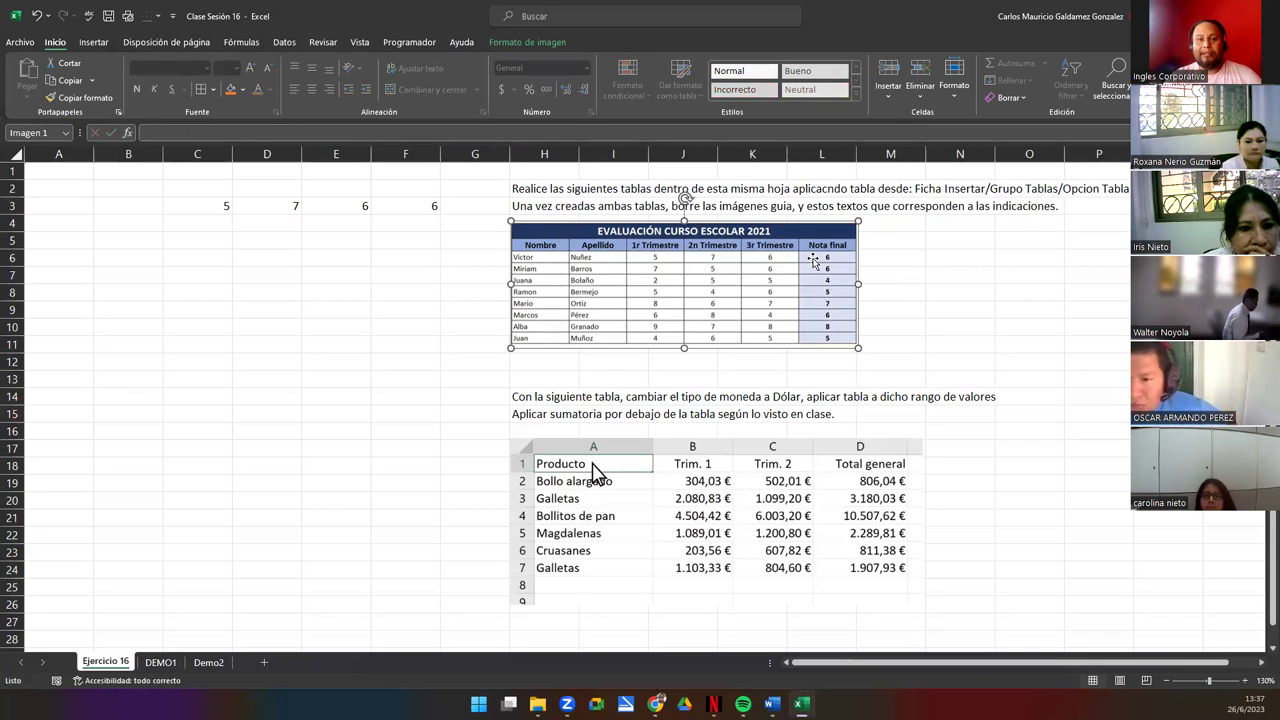
{"action": "left_click", "coordinate": [387, 213]}
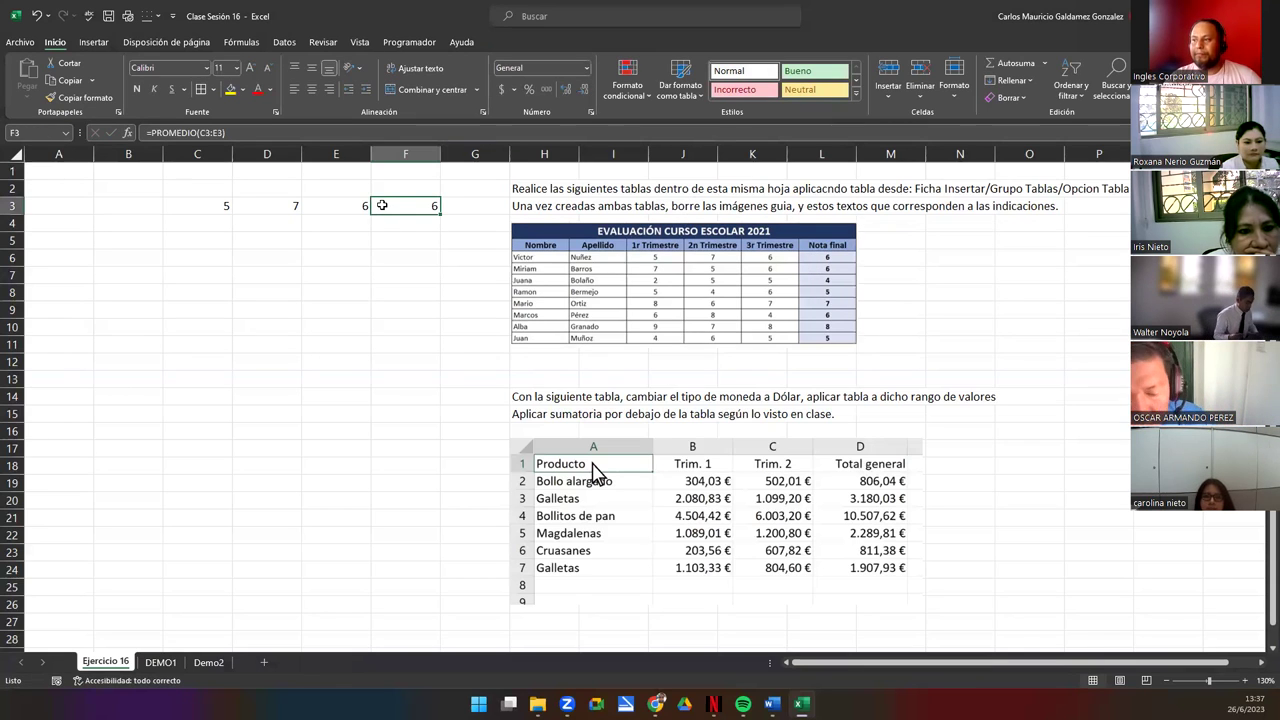
Clear the trial average in F3 and the sample grades in C3:E3.
{"action": "key", "text": "alt+h"}
{"action": "key", "text": "u"}
{"action": "key", "text": "a"}
{"action": "key", "text": "ctrl+Return"}
{"action": "key", "text": "Delete"}
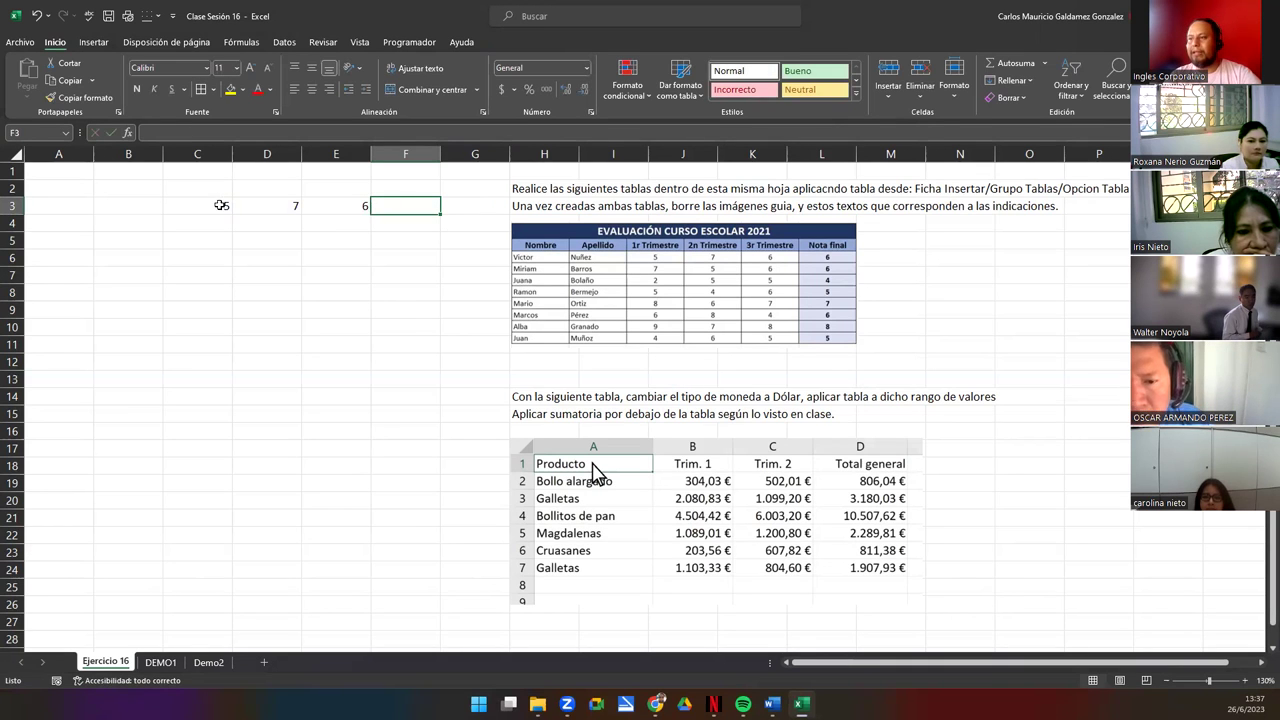
{"action": "left_click_drag", "start_coordinate": [220, 204], "coordinate": [423, 195]}
{"action": "key", "text": "Delete"}
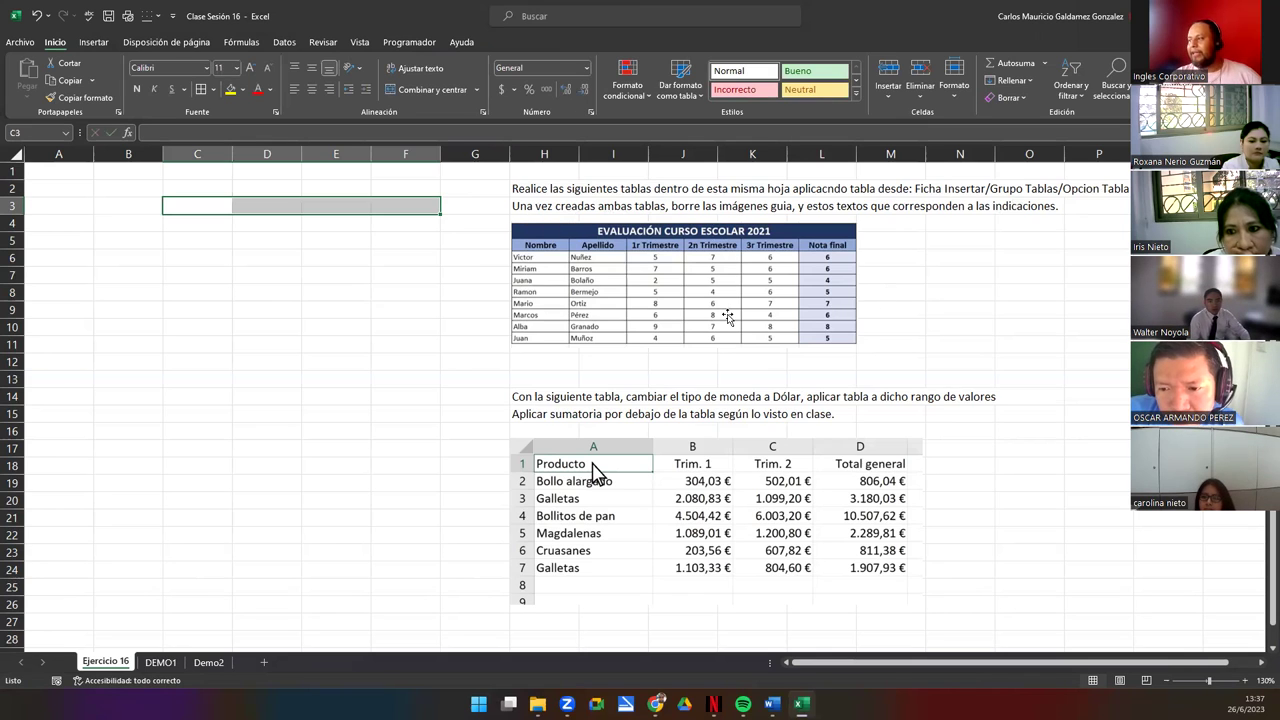
Examine the exercise instructions, both guide table images and the blank area A1:F22 where the tables go.
{"action": "left_click_drag", "start_coordinate": [528, 188], "coordinate": [785, 540]}
{"action": "left_click", "coordinate": [752, 520]}
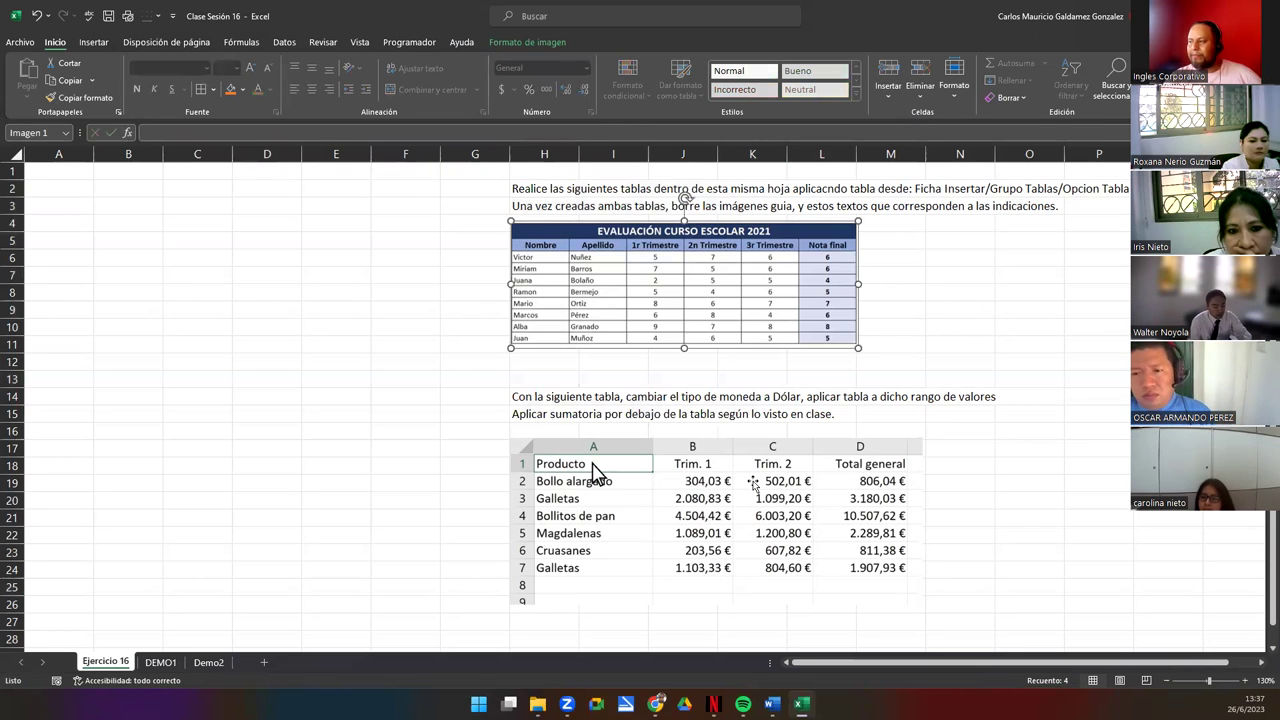
{"action": "left_click", "coordinate": [603, 288]}
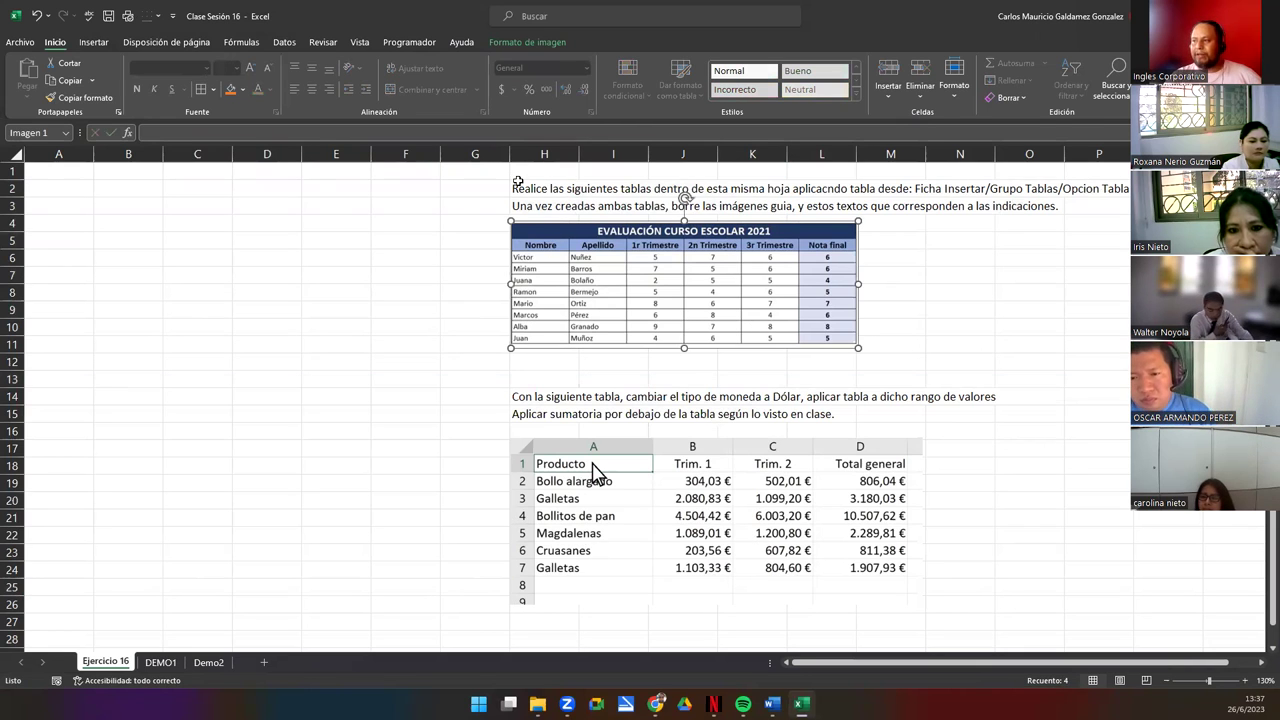
{"action": "left_click", "coordinate": [516, 182]}
{"action": "left_click", "coordinate": [647, 312]}
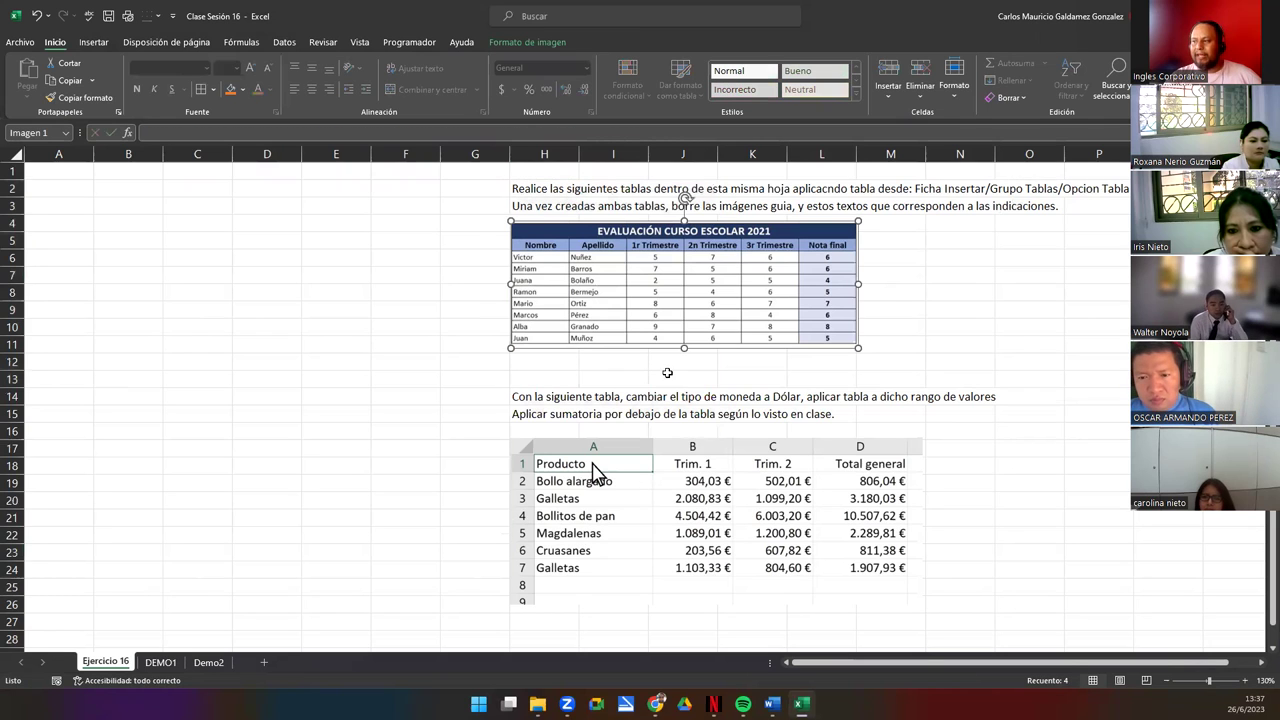
{"action": "left_click", "coordinate": [713, 507]}
{"action": "left_click_drag", "start_coordinate": [63, 171], "coordinate": [374, 531]}
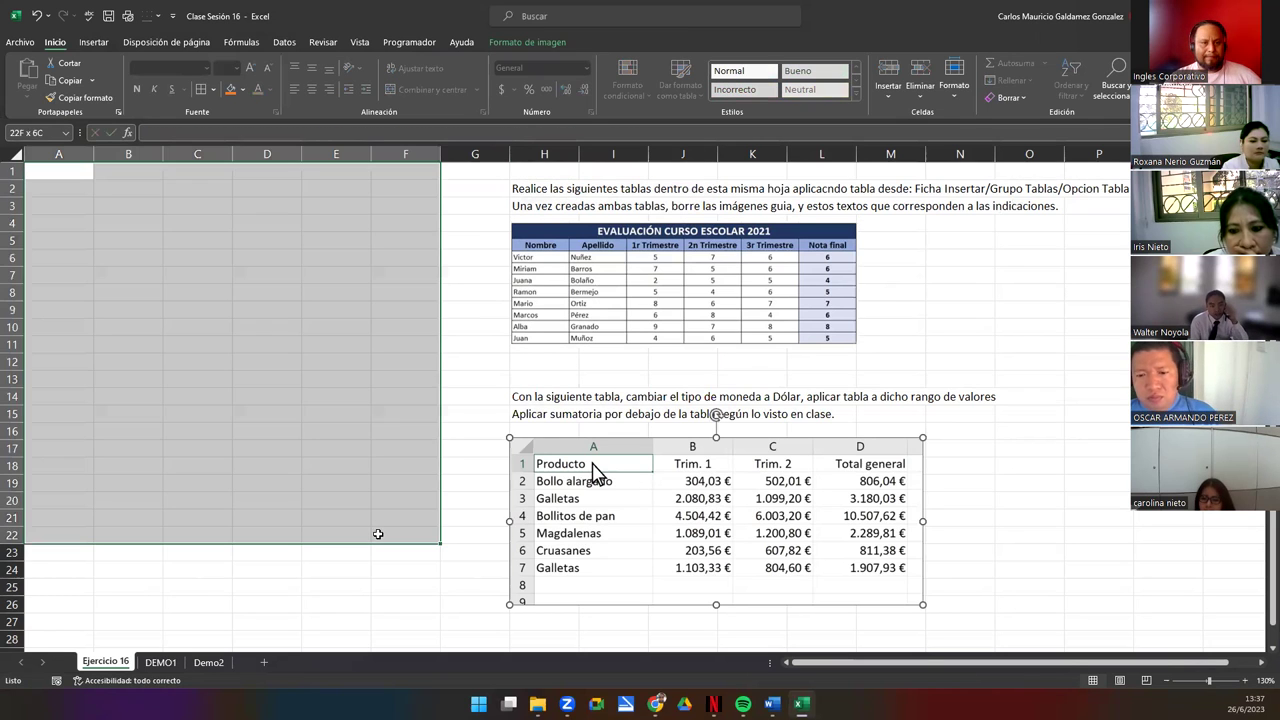
{"action": "left_click", "coordinate": [346, 522]}
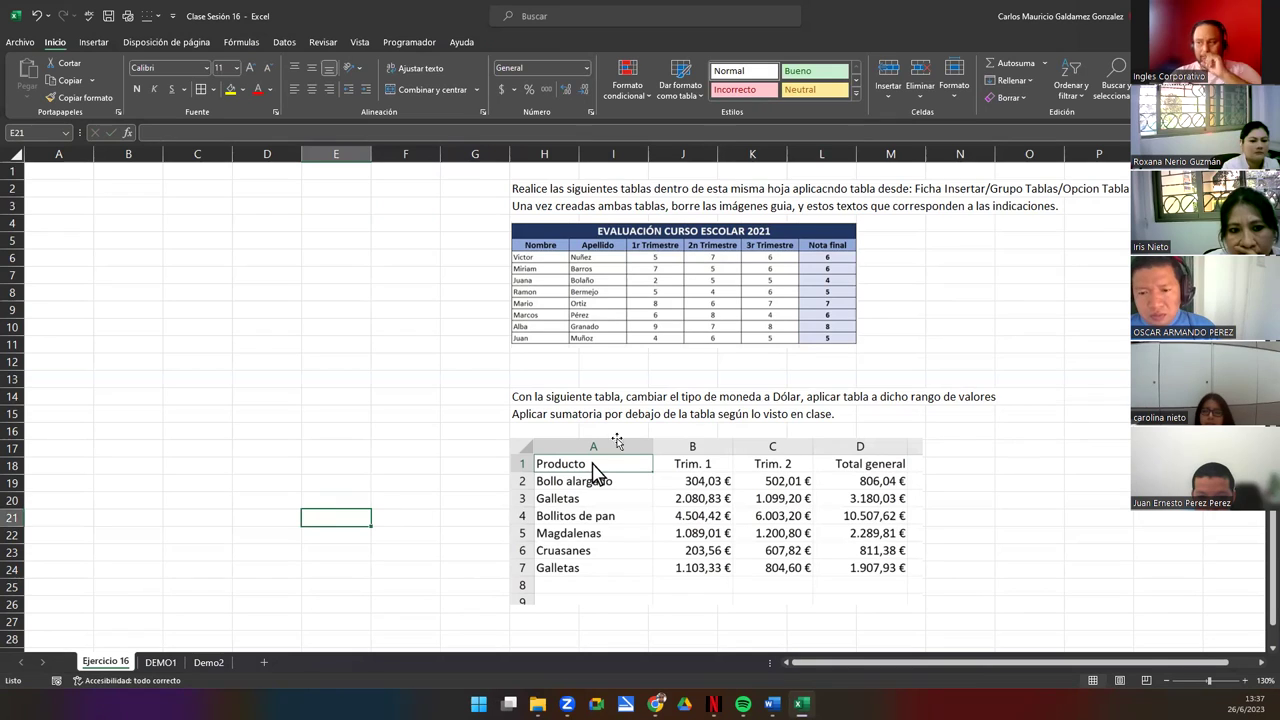
{"action": "left_click", "coordinate": [604, 293]}
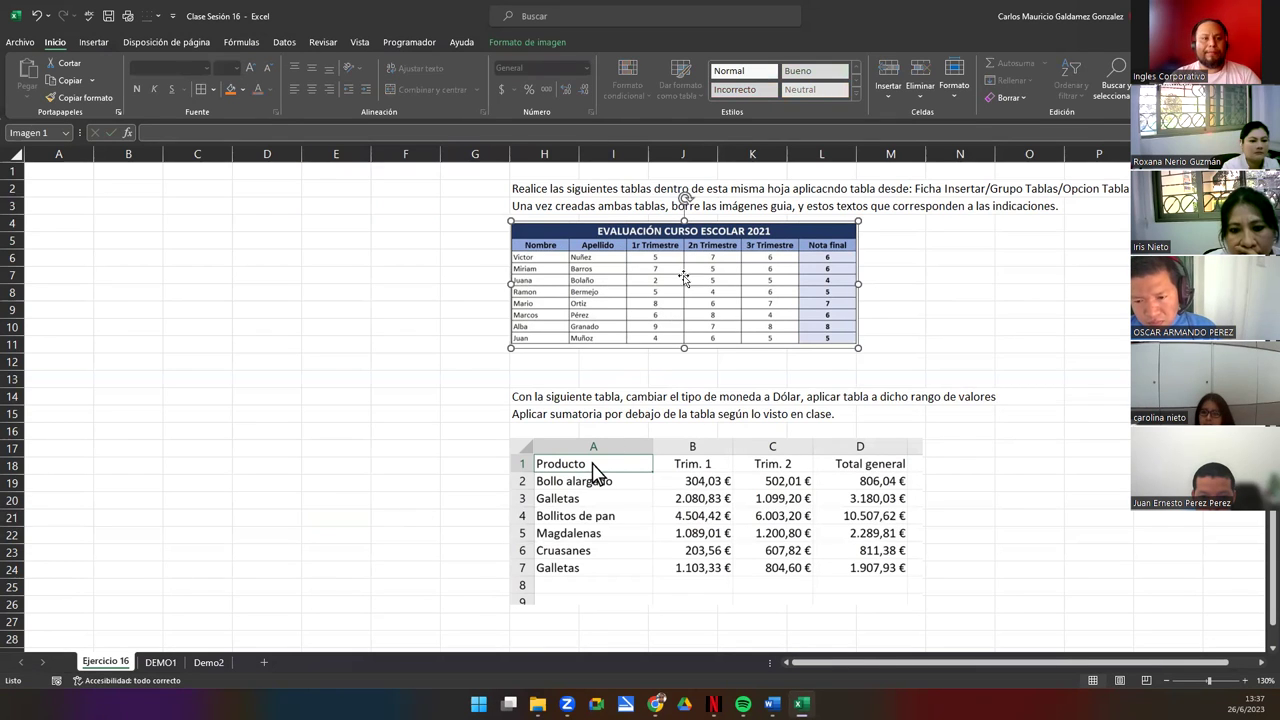
{"action": "left_click", "coordinate": [272, 435]}
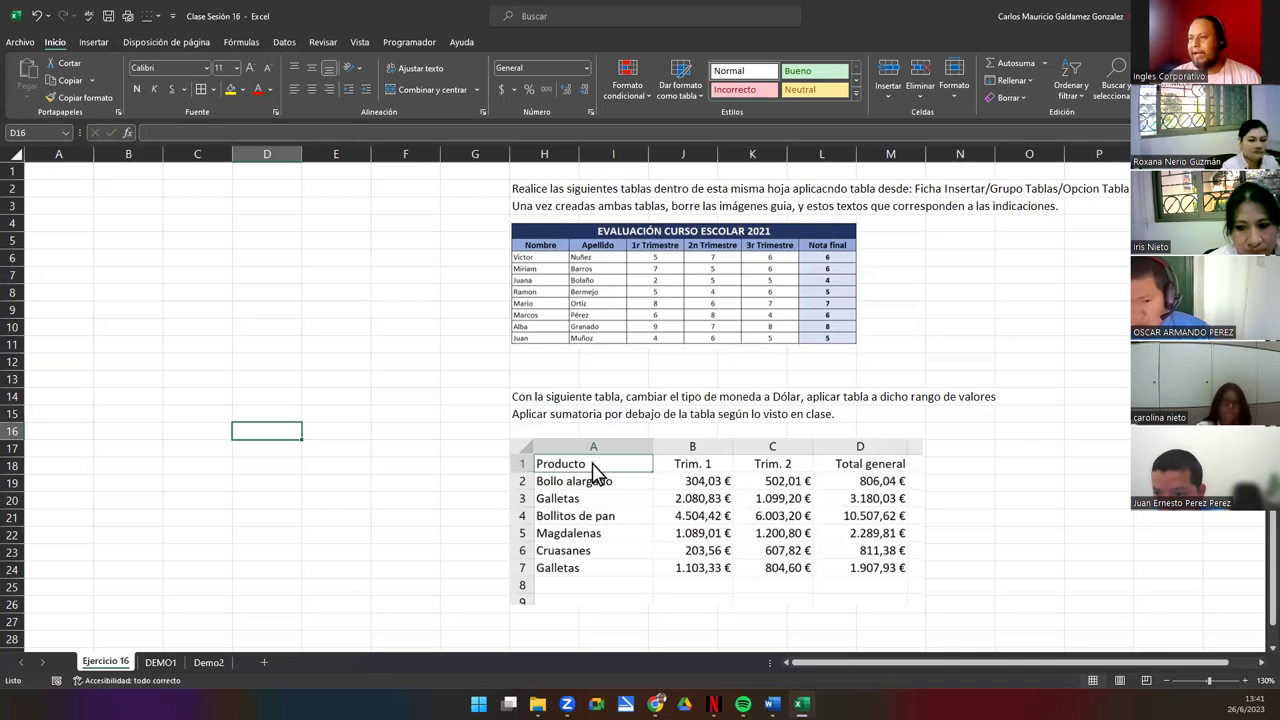
Enter the title "EVALUACIÓN CURSO ESCOLAR 2021" in cell A1.
{"action": "left_click", "coordinate": [60, 175]}
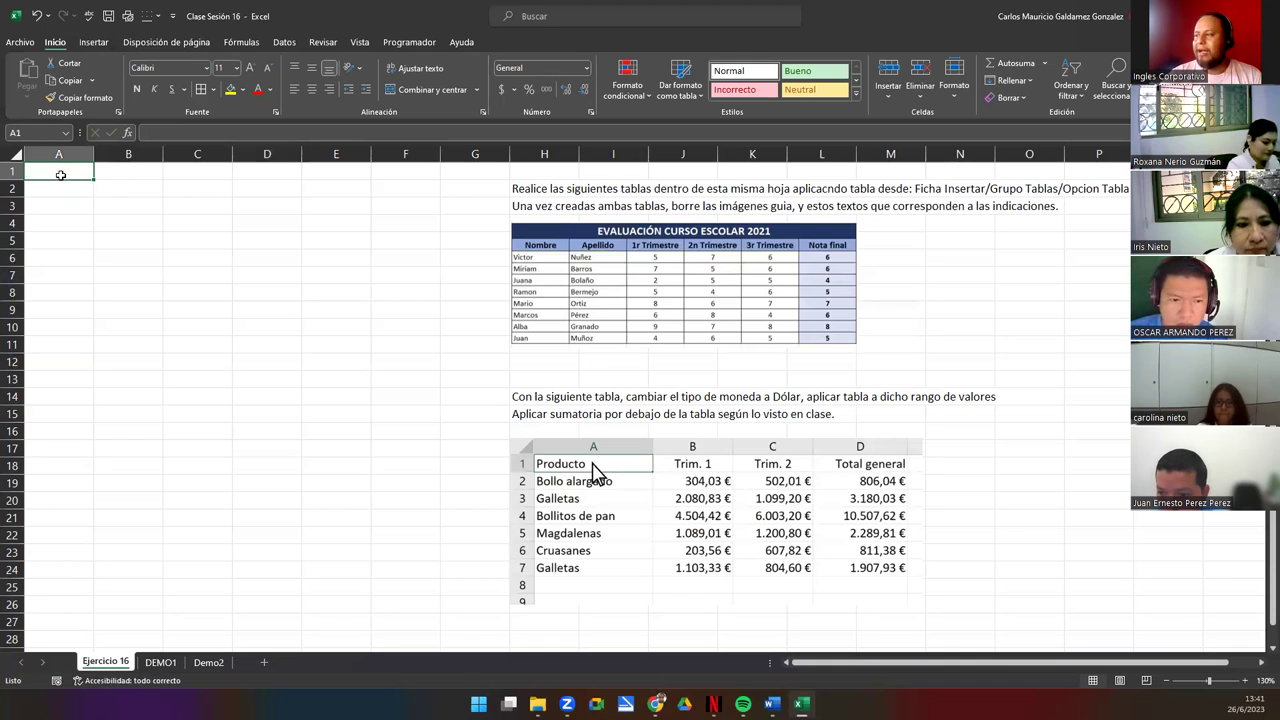
{"action": "type", "text": "EVAL"}
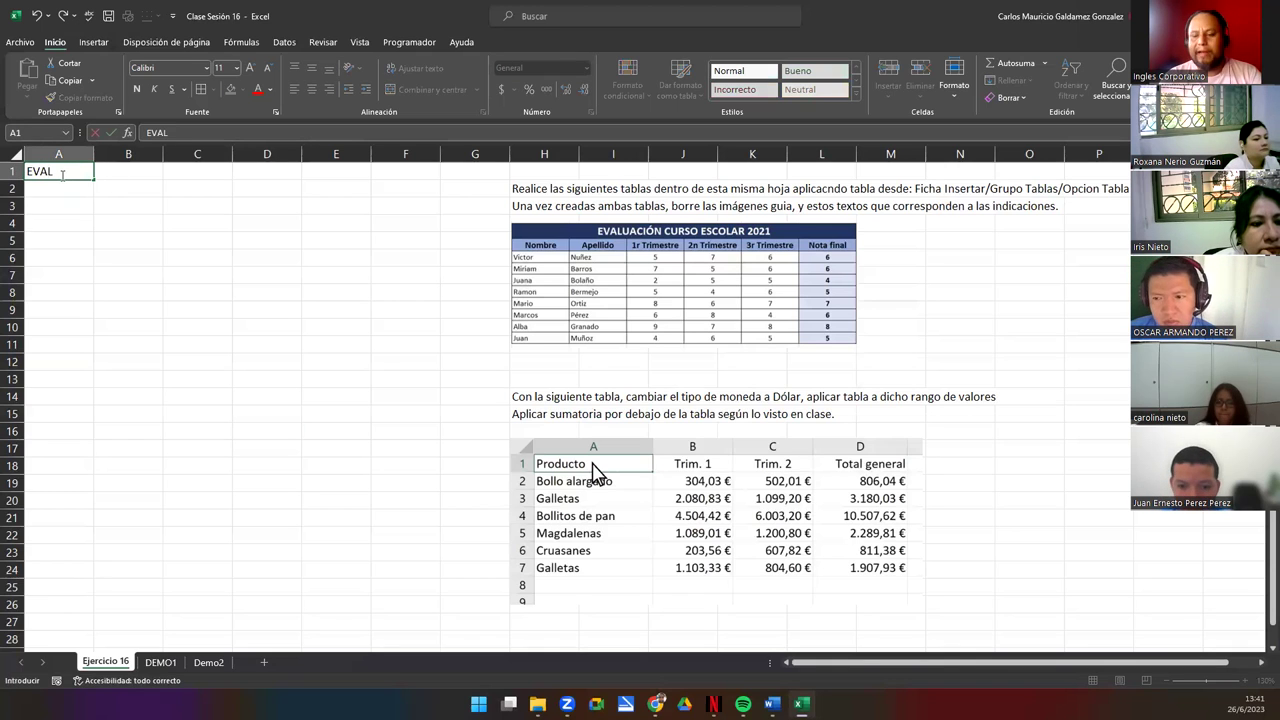
{"action": "type", "text": "UACIÓN C"}
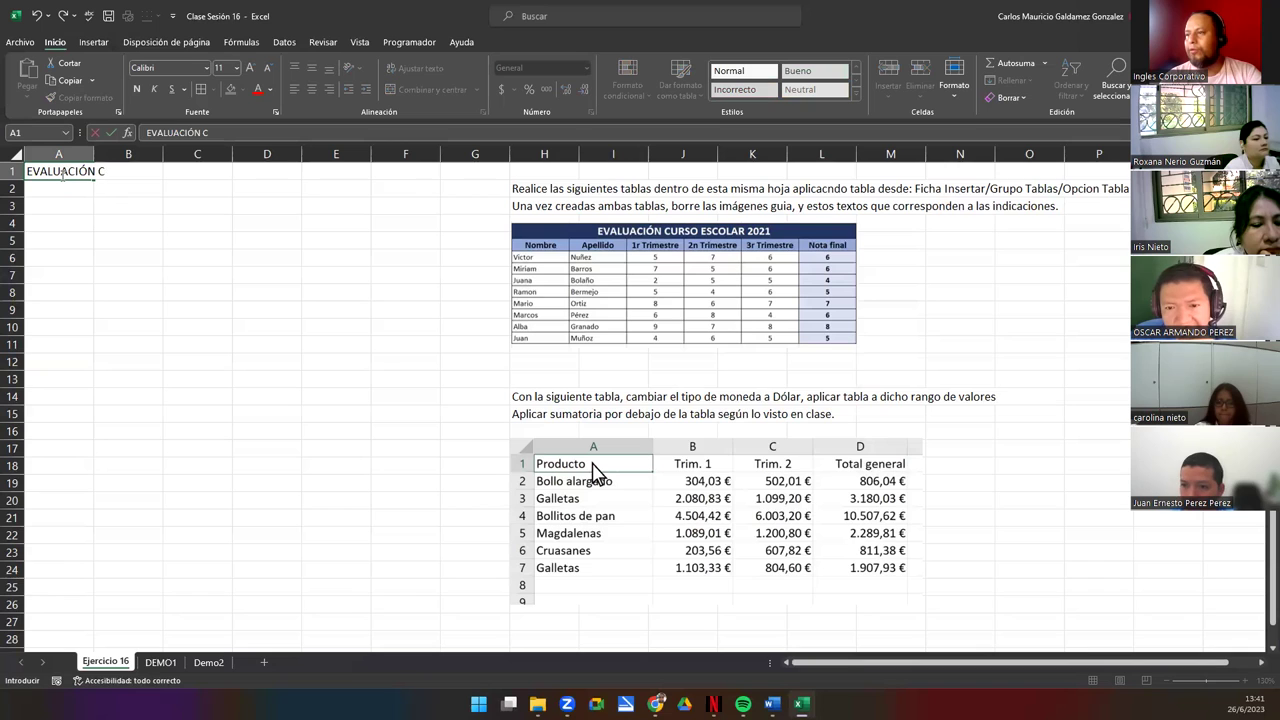
{"action": "type", "text": "URSO ESCOLA"}
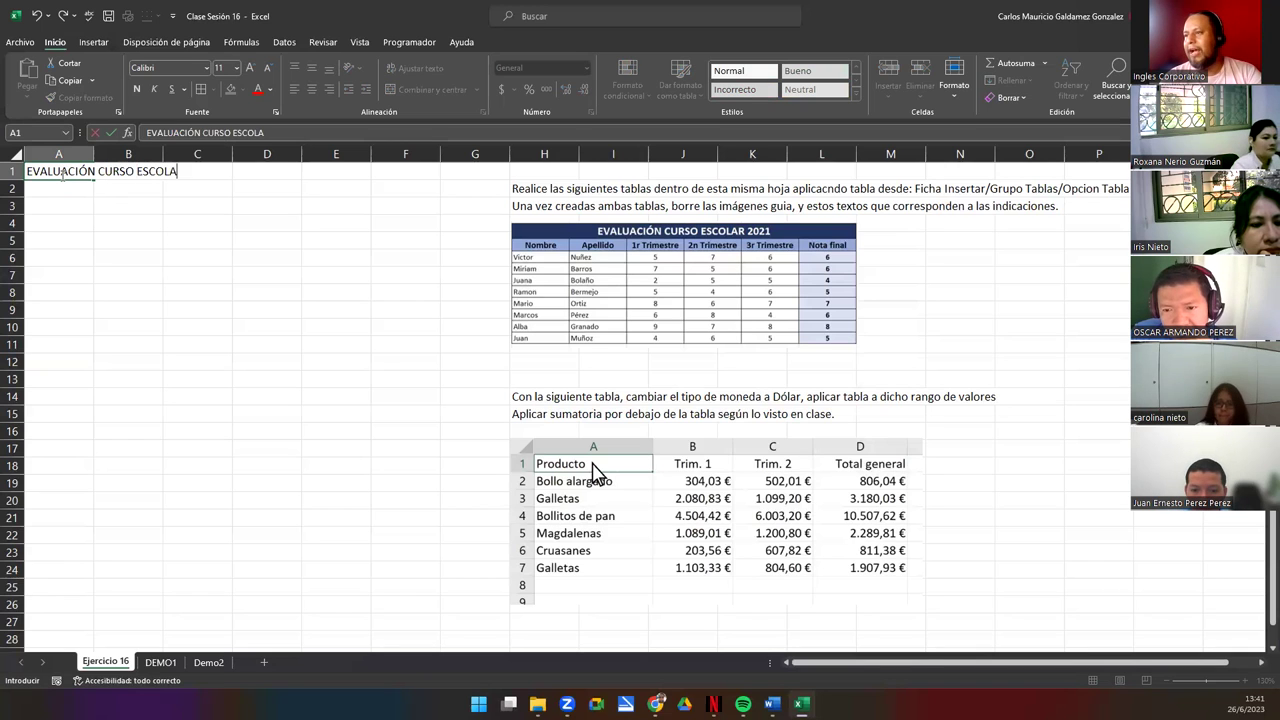
{"action": "type", "text": "R 2021"}
{"action": "key", "text": "Return"}
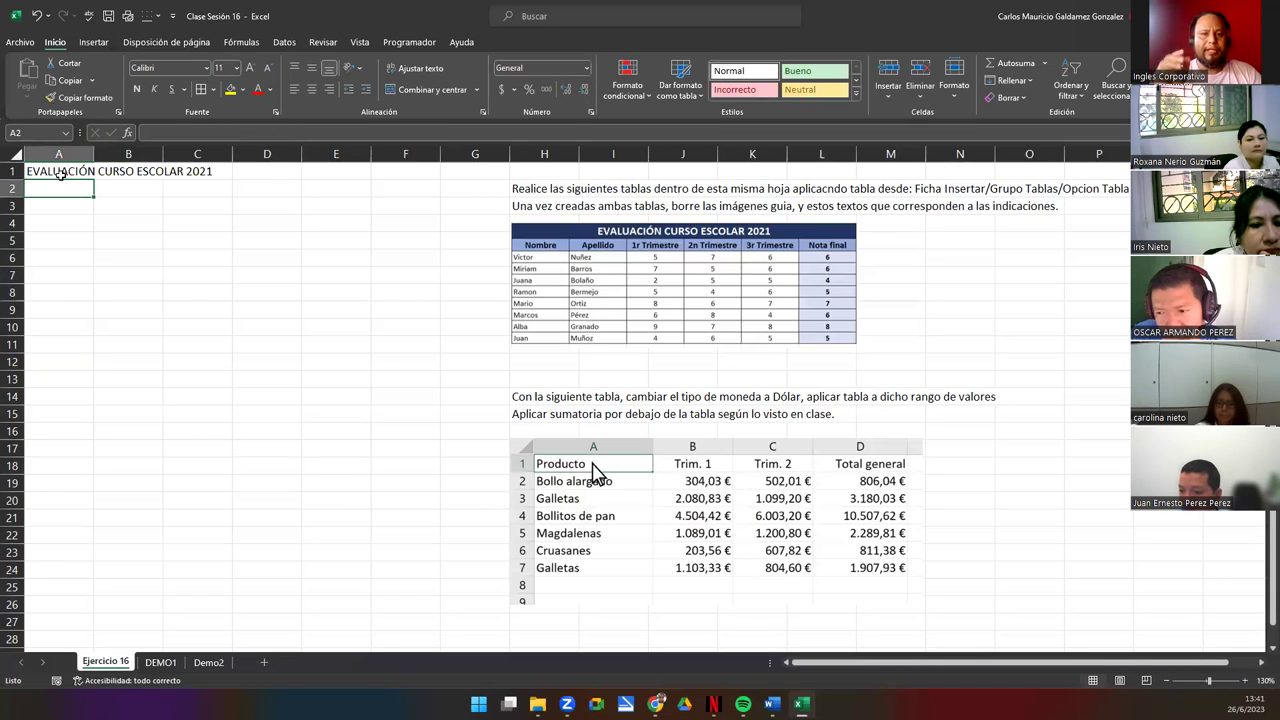
Merge and centre the table title across A1:F1.
{"action": "left_click", "coordinate": [61, 174]}
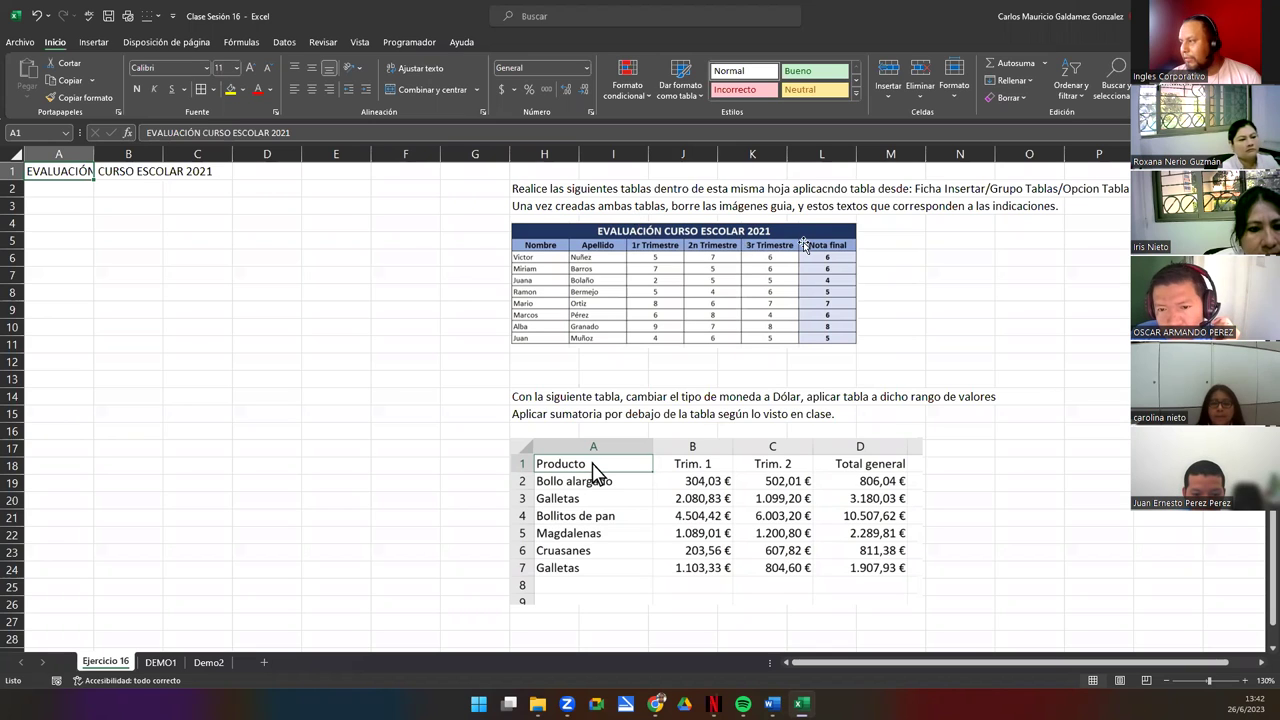
{"action": "left_click_drag", "start_coordinate": [54, 170], "coordinate": [388, 175]}
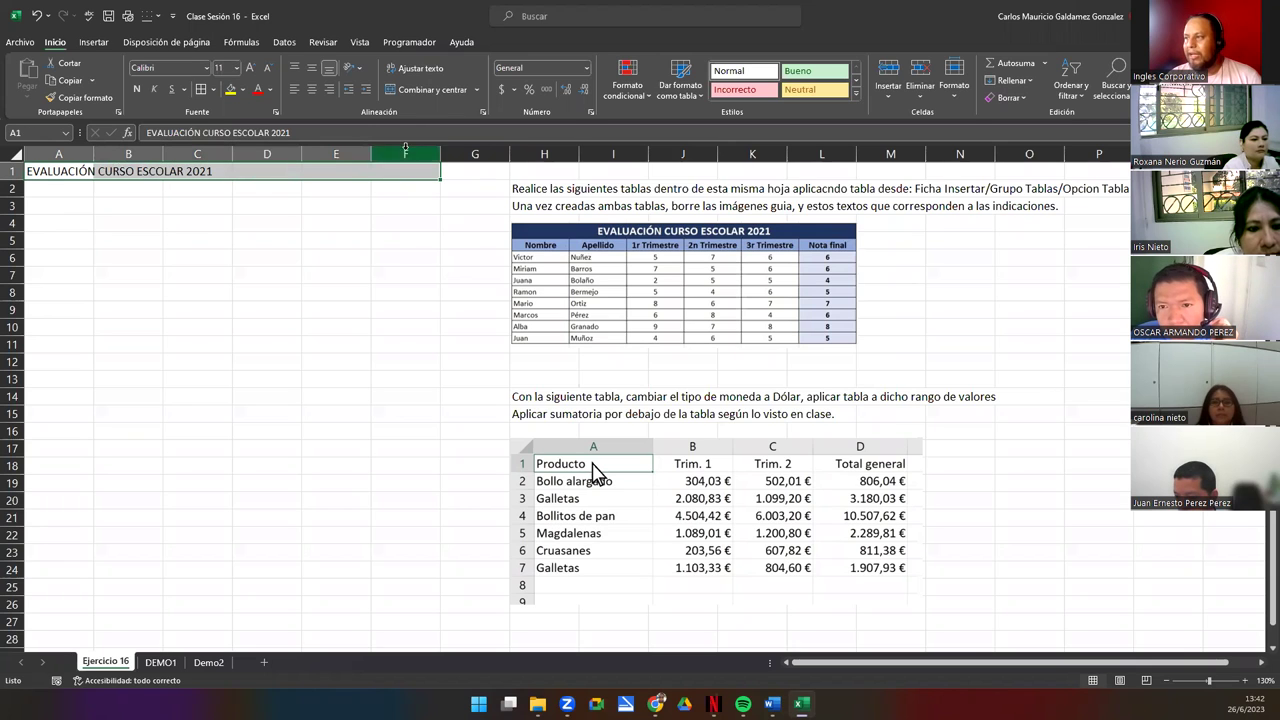
{"action": "left_click", "coordinate": [433, 88]}
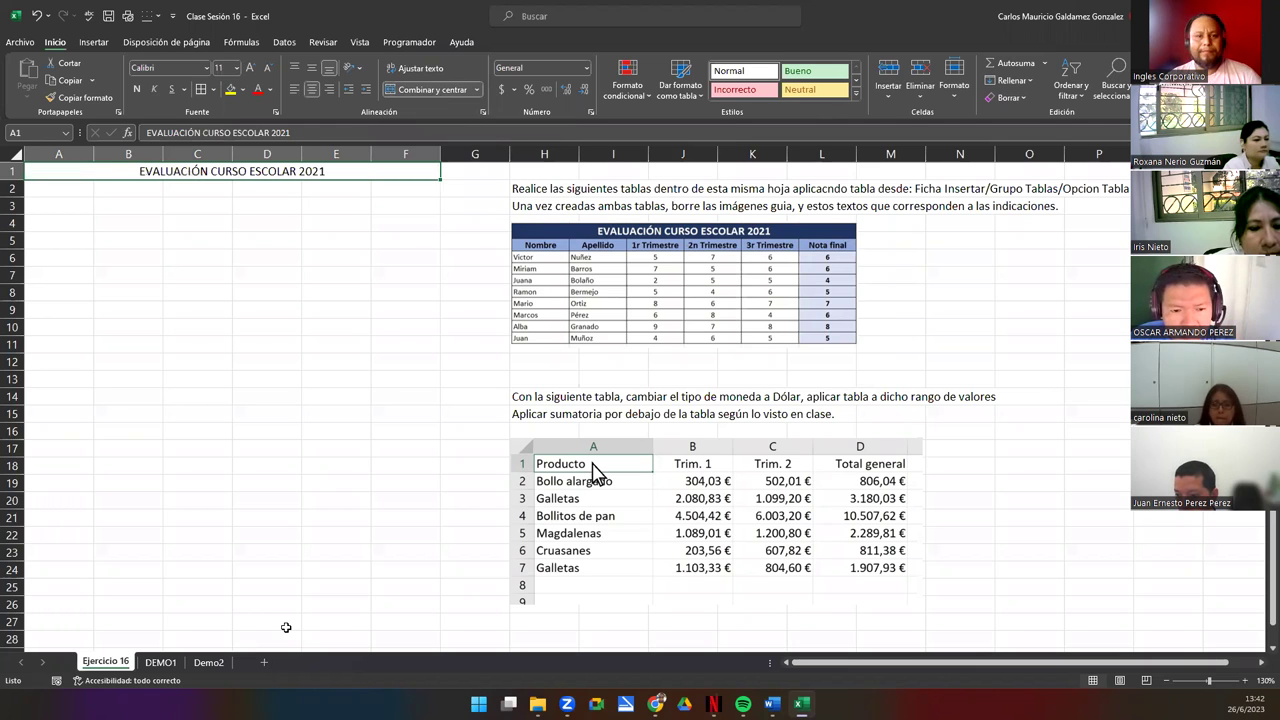
Enter the column headers "Nombre" and "Apellido" in A2 and B2.
{"action": "left_click", "coordinate": [73, 190]}
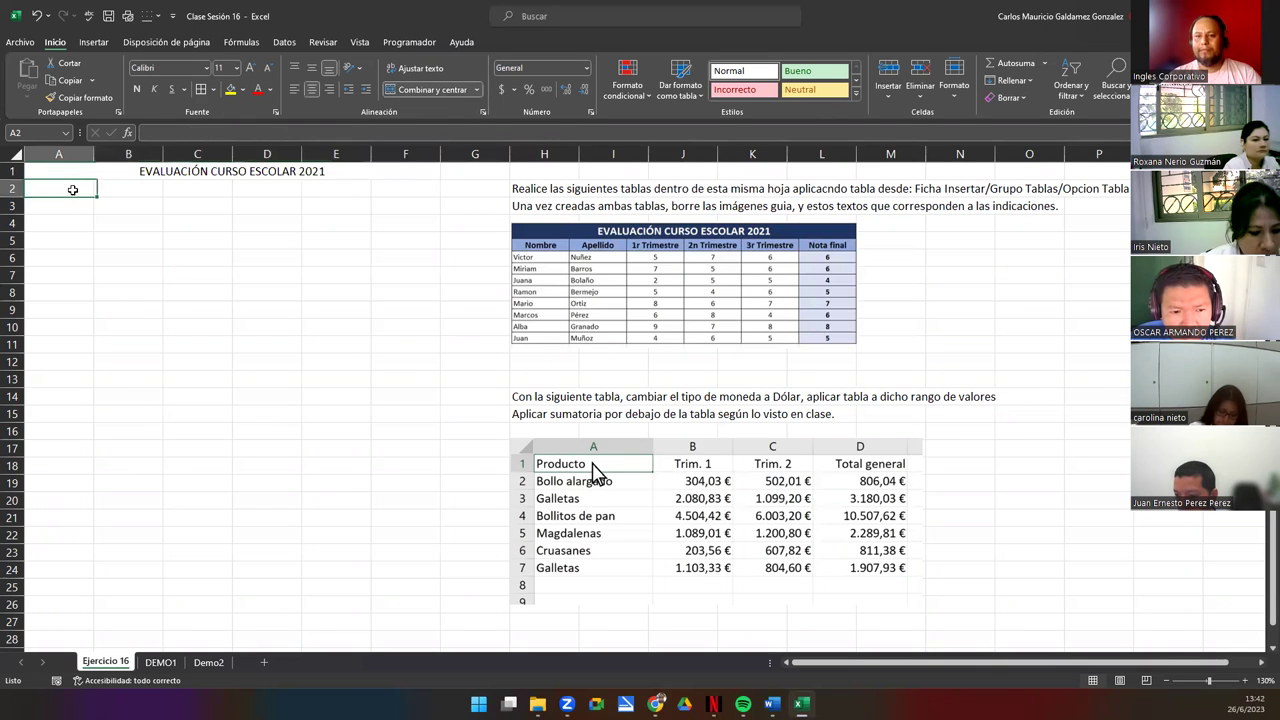
{"action": "type", "text": "nOMBR"}
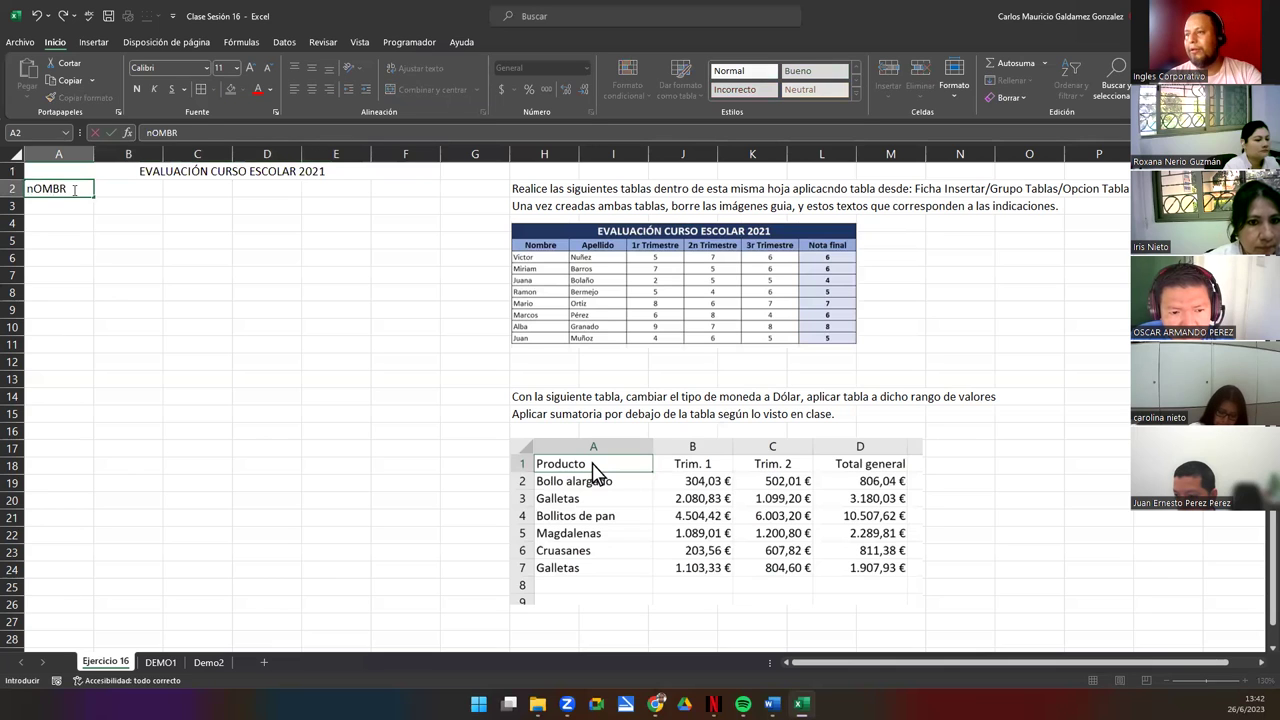
{"action": "type", "text": "E"}
{"action": "key", "text": "Tab"}
{"action": "type", "text": "Apel"}
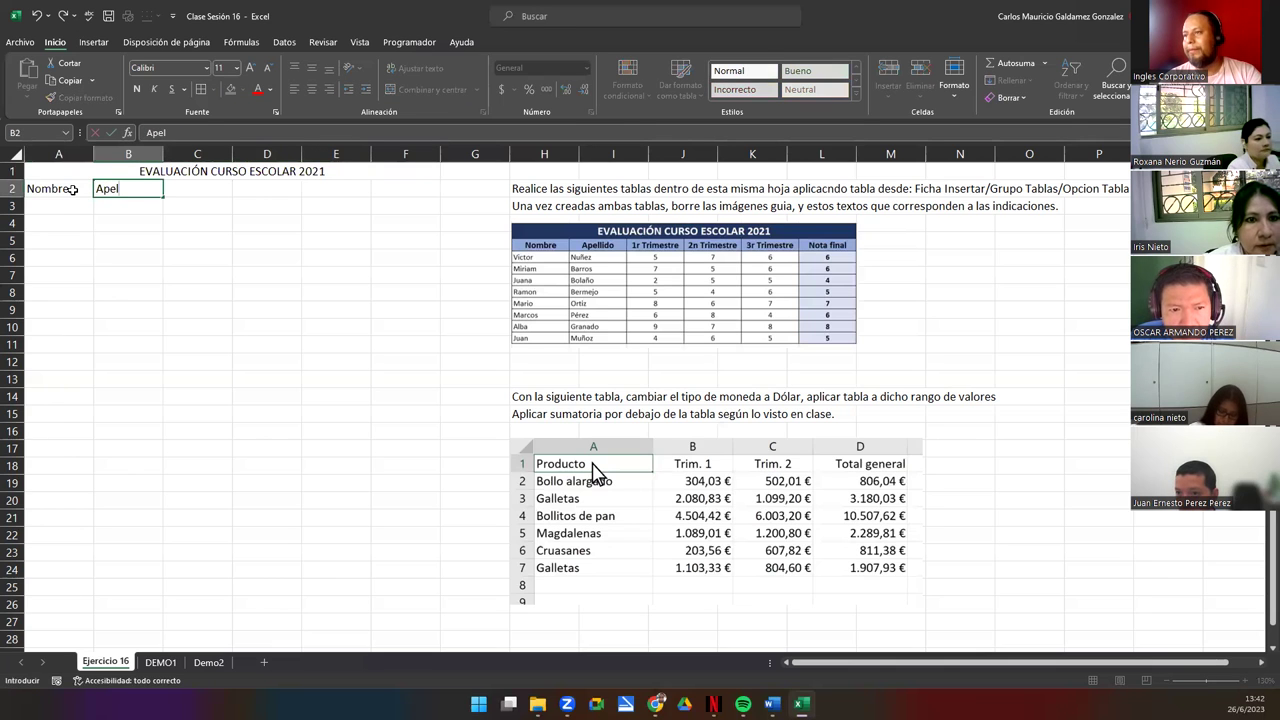
{"action": "type", "text": "lido"}
{"action": "key", "text": "Tab"}
Enter the headers "1r Trimestre", "2n Trimestre" and "3r Trimestre" in cells C2:E2.
{"action": "type", "text": "1"}
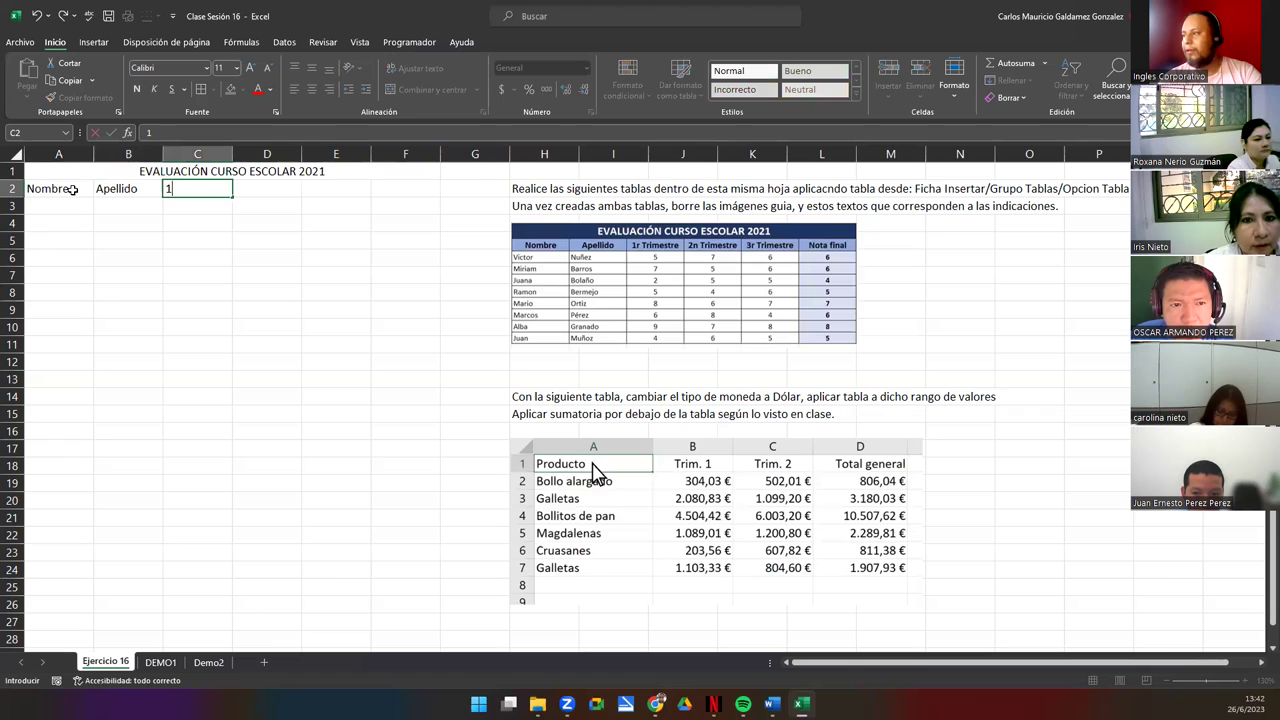
{"action": "type", "text": "r T"}
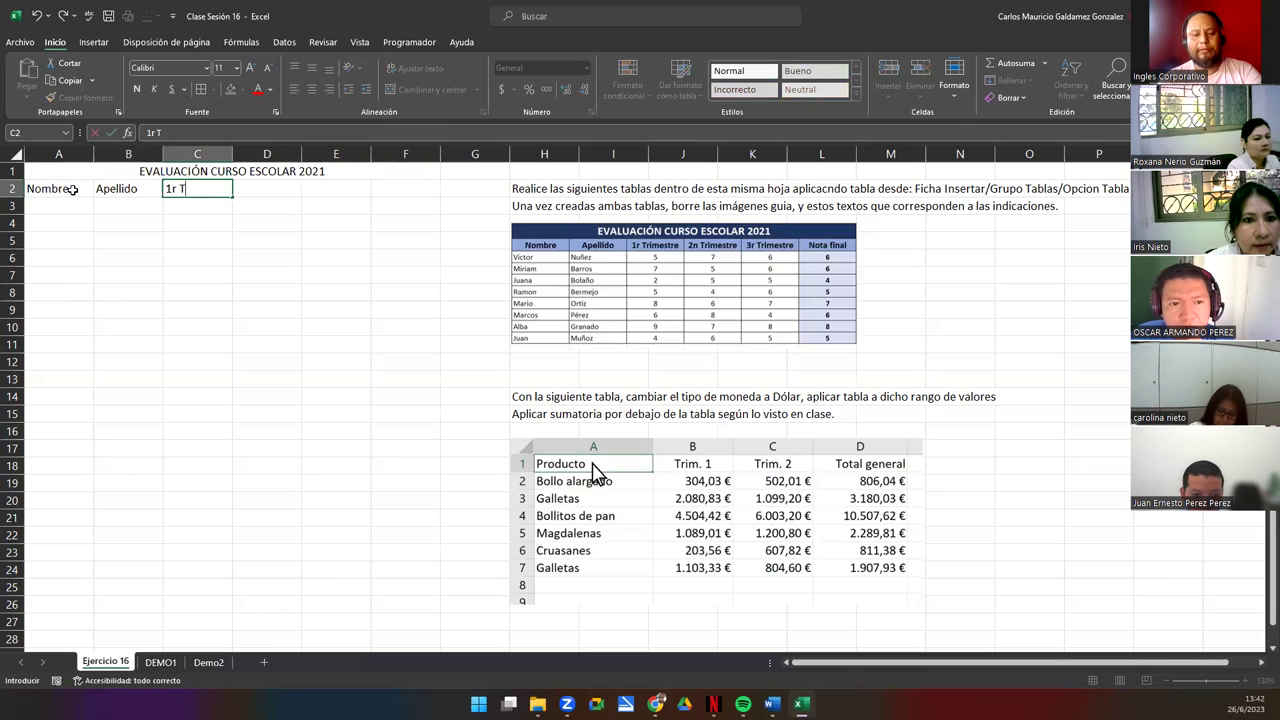
{"action": "type", "text": "rimestre"}
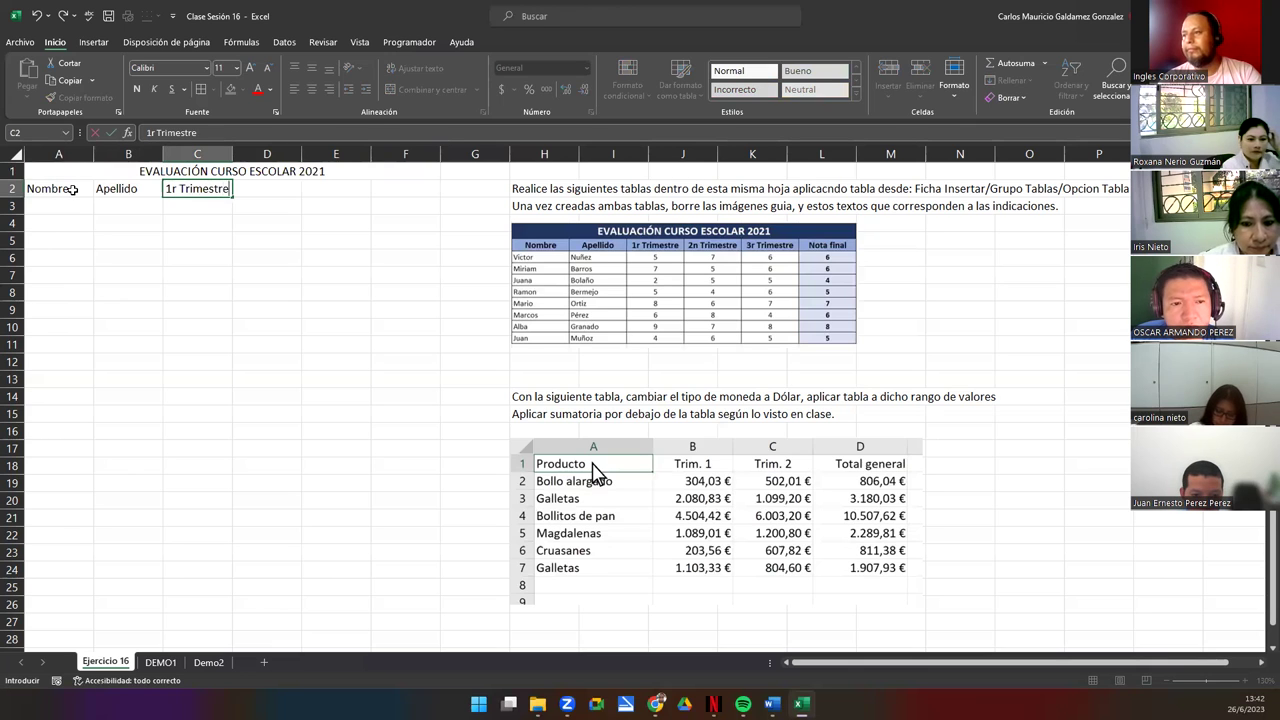
{"action": "key", "text": "Tab"}
{"action": "type", "text": "2n"}
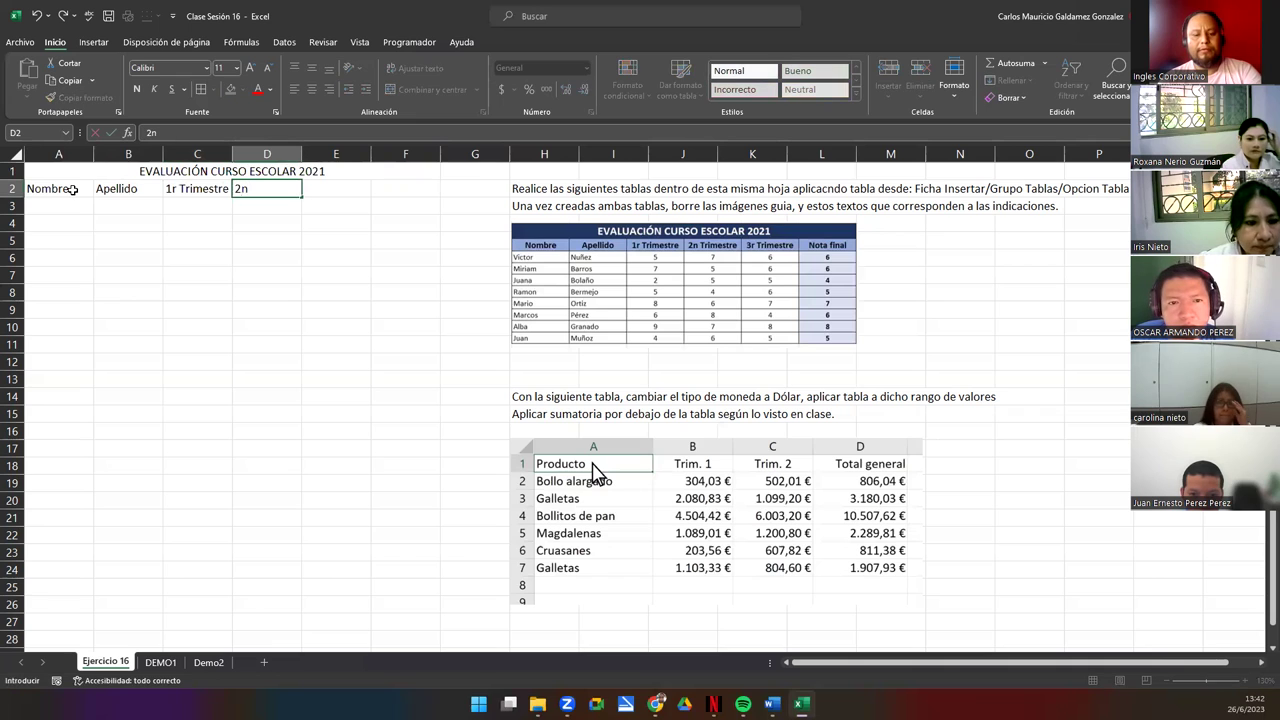
{"action": "type", "text": " Trimestre"}
{"action": "key", "text": "Tab"}
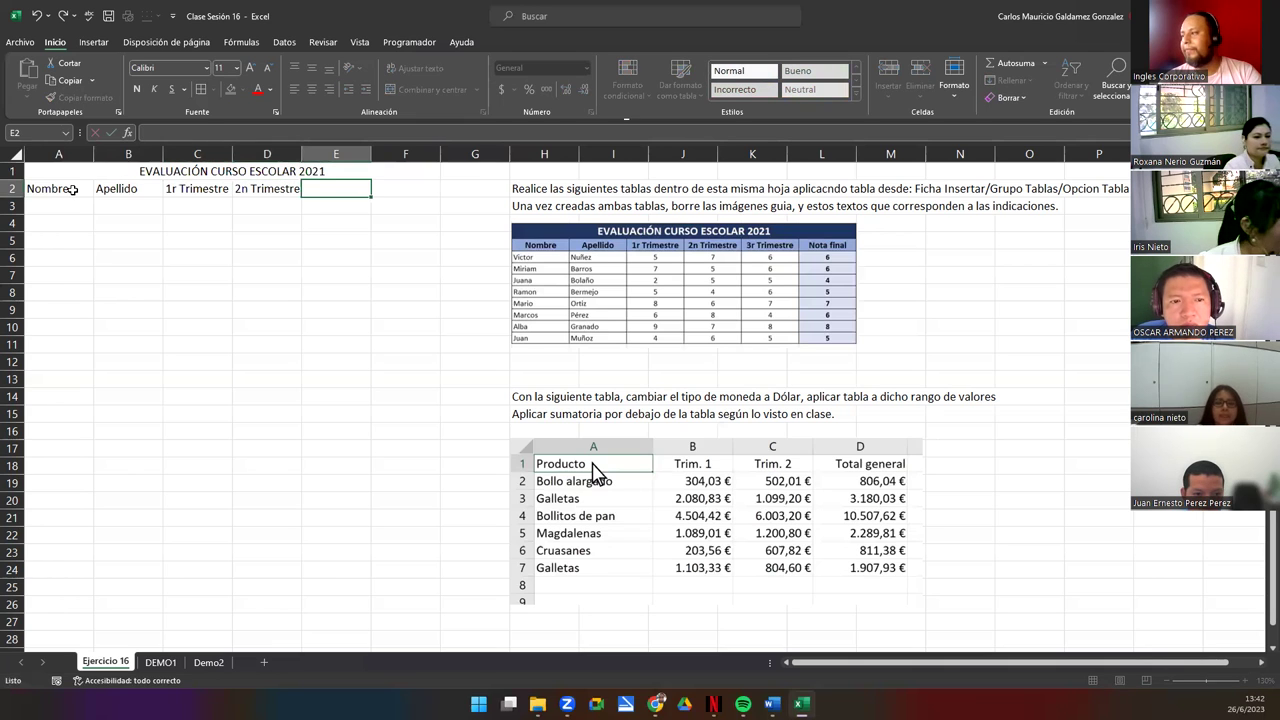
{"action": "type", "text": "3r"}
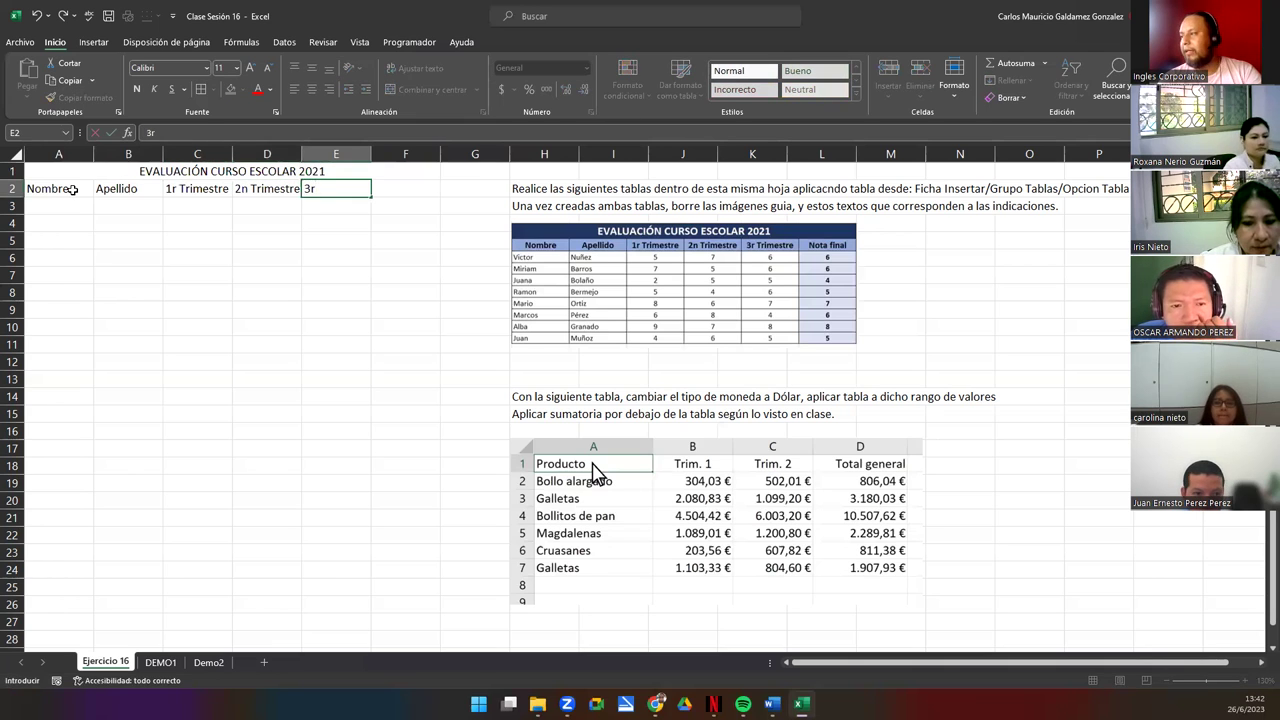
{"action": "type", "text": " Trimestre"}
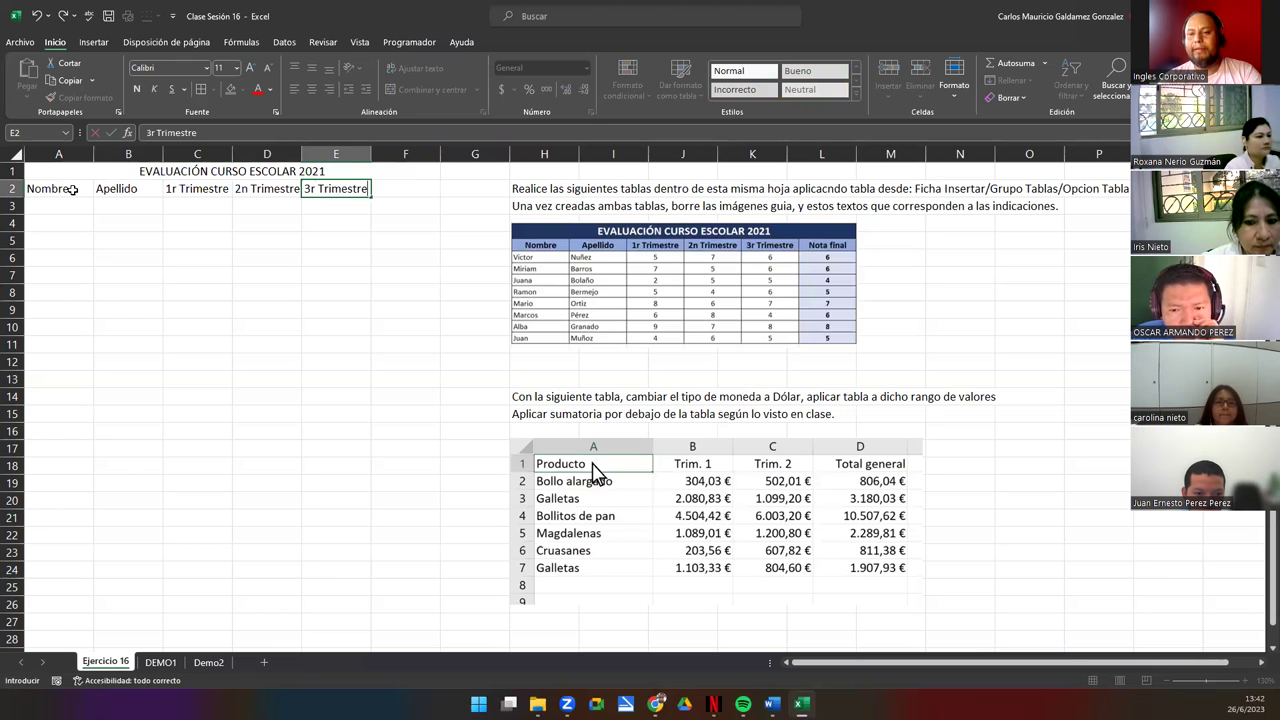
{"action": "key", "text": "Tab"}
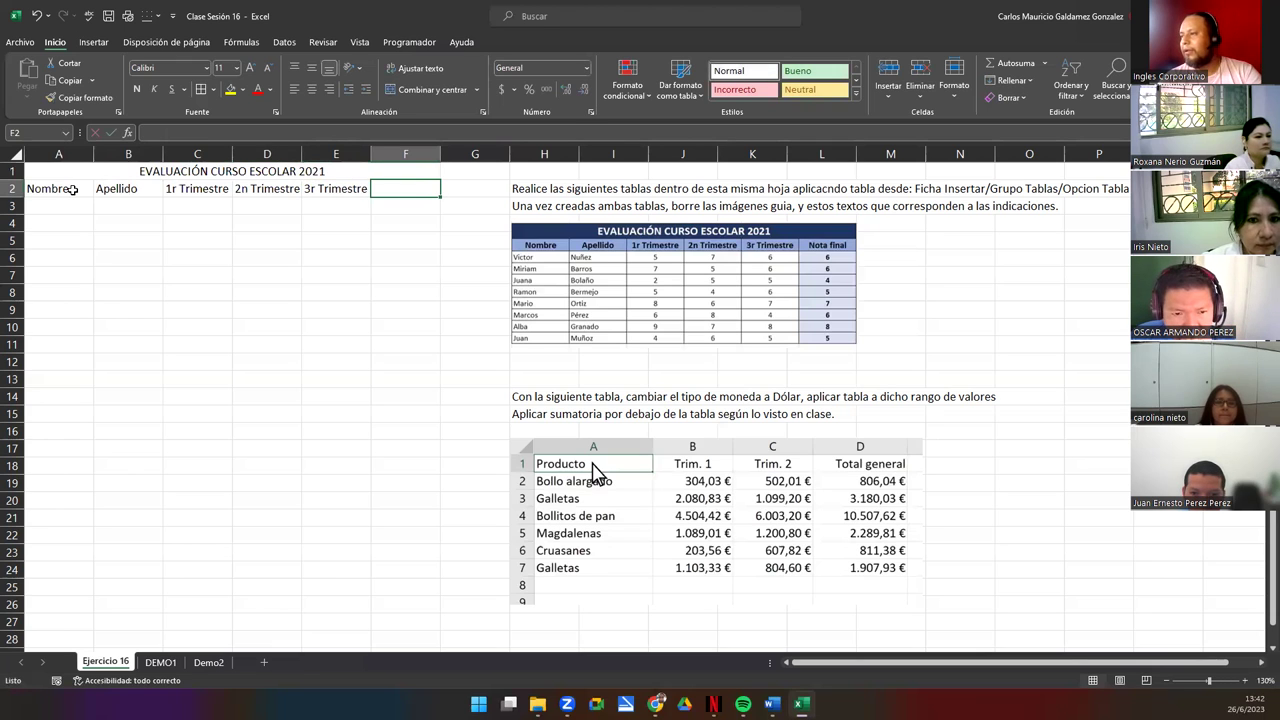
Enter the header "Nota Final" in F2 and autofit the widths of columns C, D and E.
{"action": "type", "text": "Nota Final"}
{"action": "key", "text": "Return"}
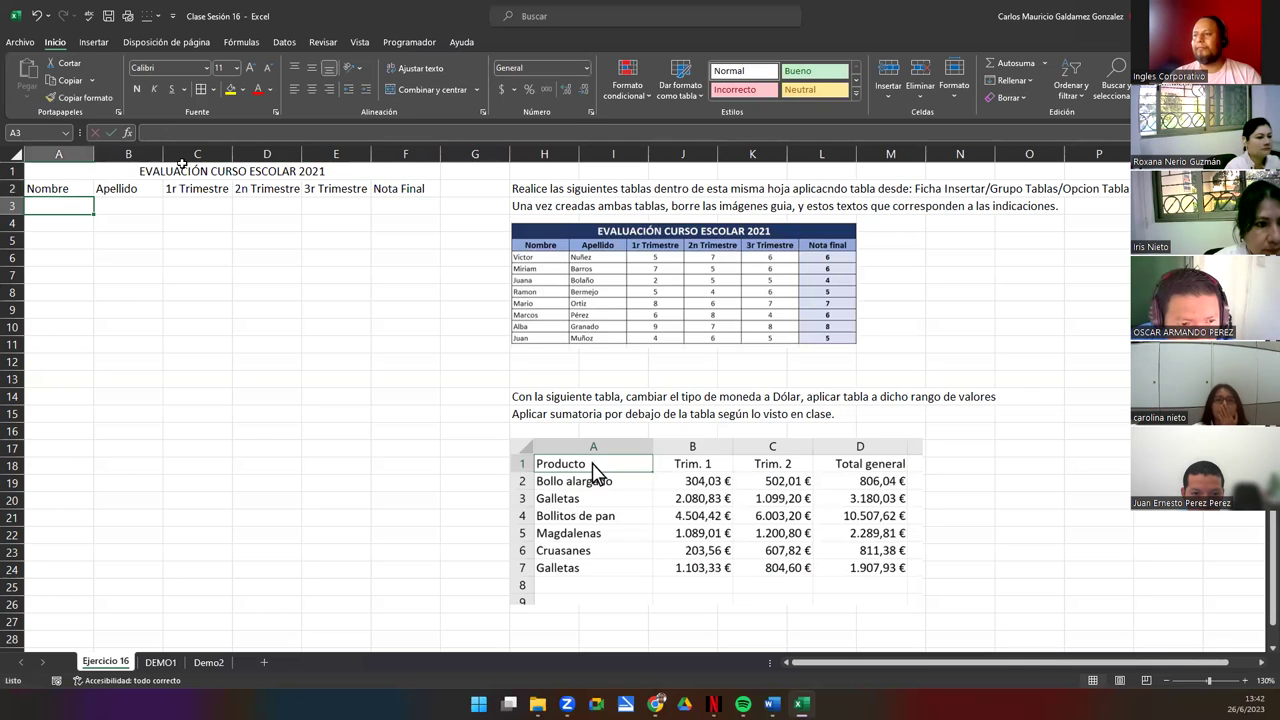
{"action": "double_click", "coordinate": [231, 153]}
{"action": "double_click", "coordinate": [303, 153]}
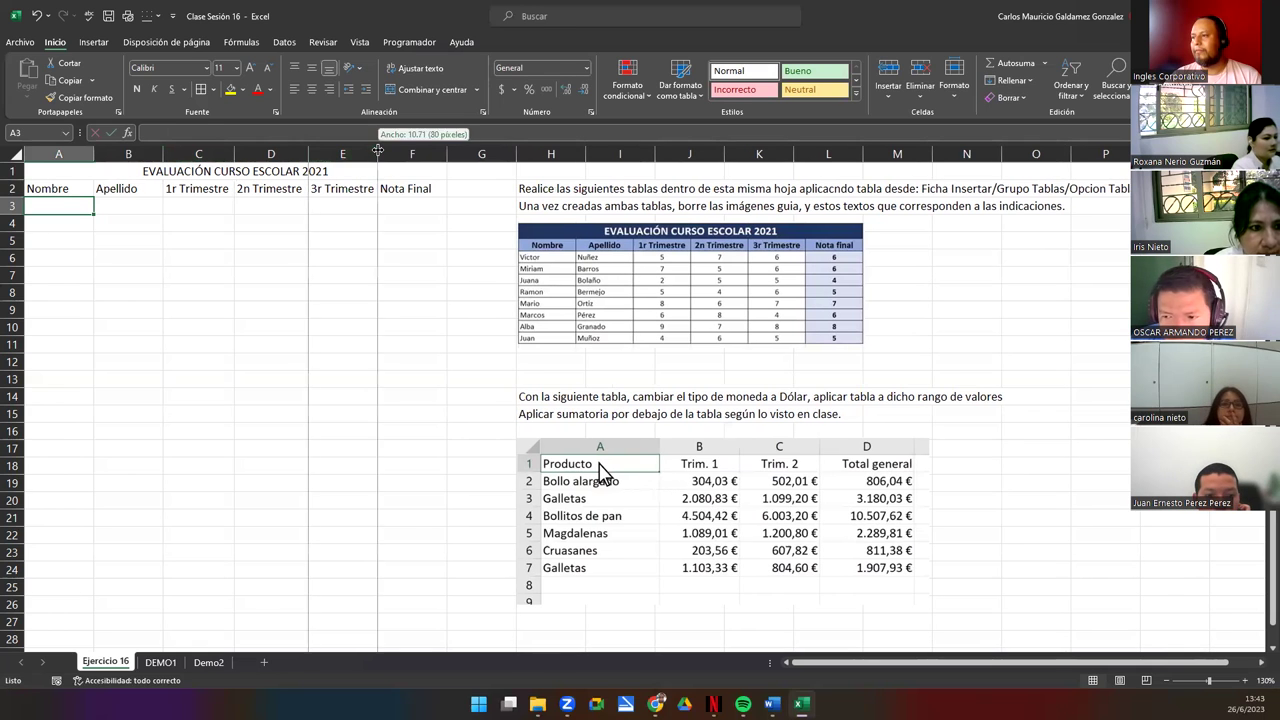
{"action": "double_click", "coordinate": [378, 153]}
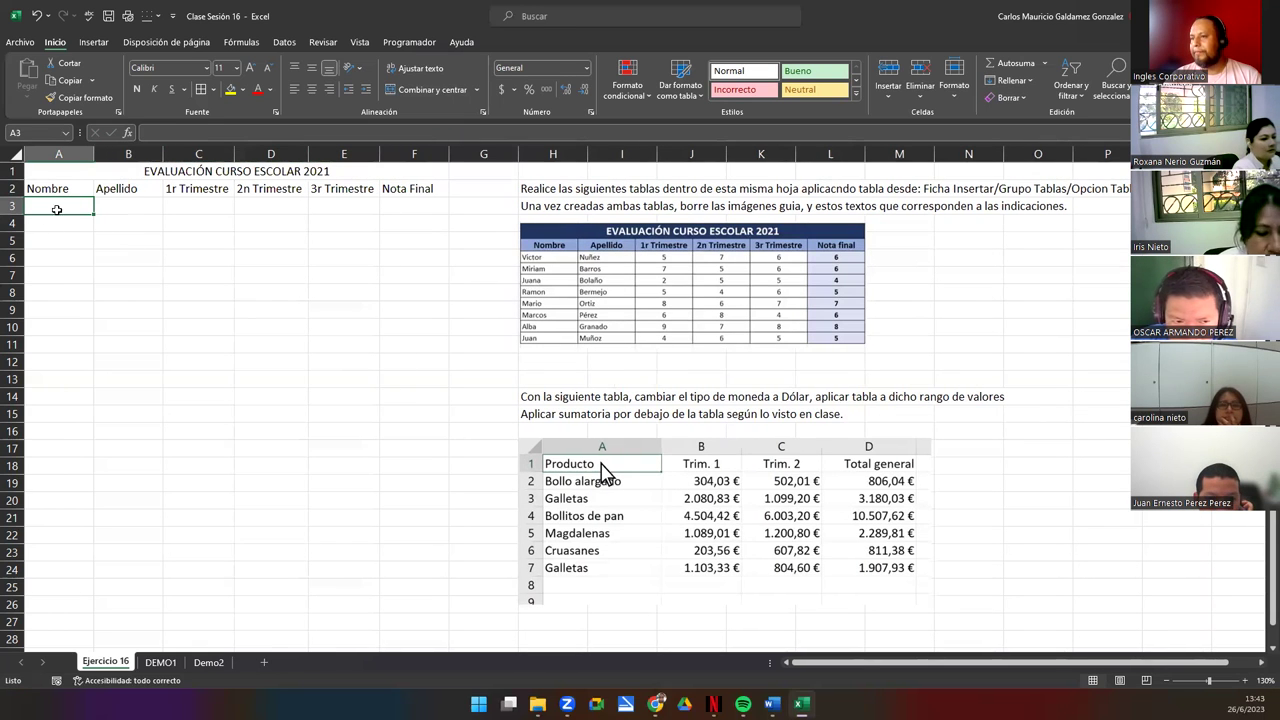
{"action": "left_click", "coordinate": [50, 314]}
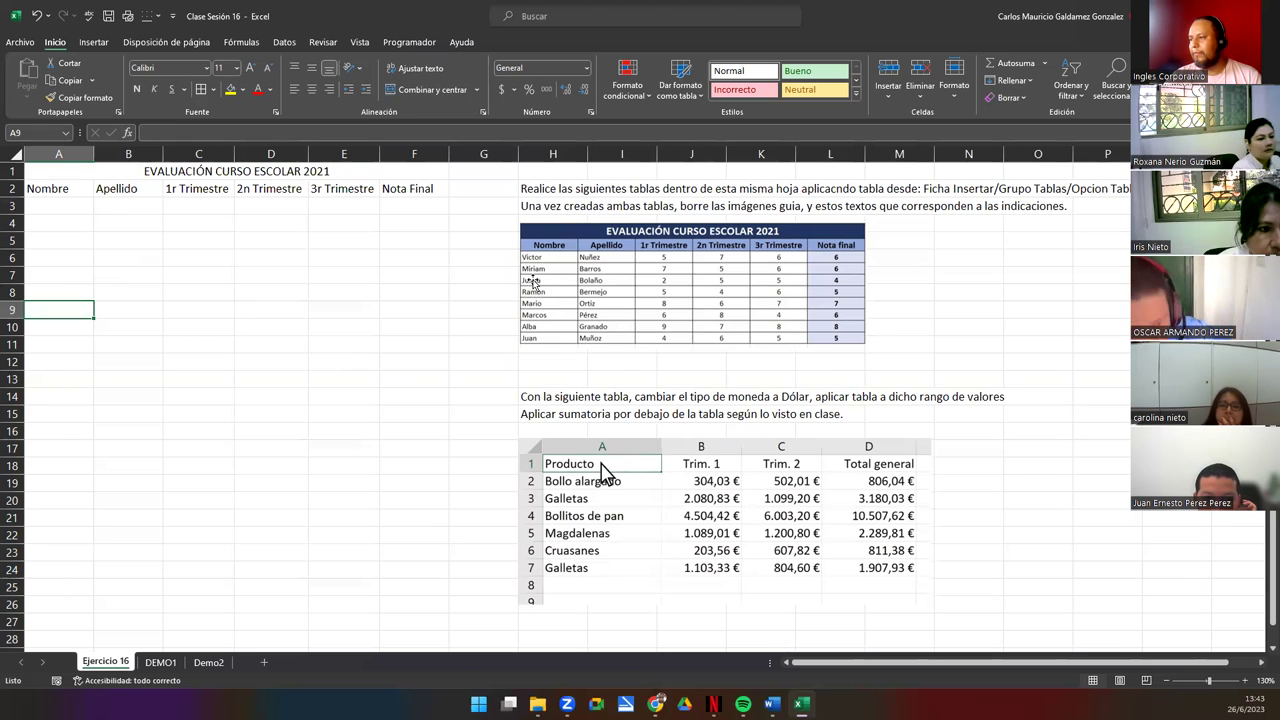
{"action": "left_click_drag", "start_coordinate": [62, 206], "coordinate": [390, 318]}
{"action": "left_click", "coordinate": [178, 166], "text": "shift"}
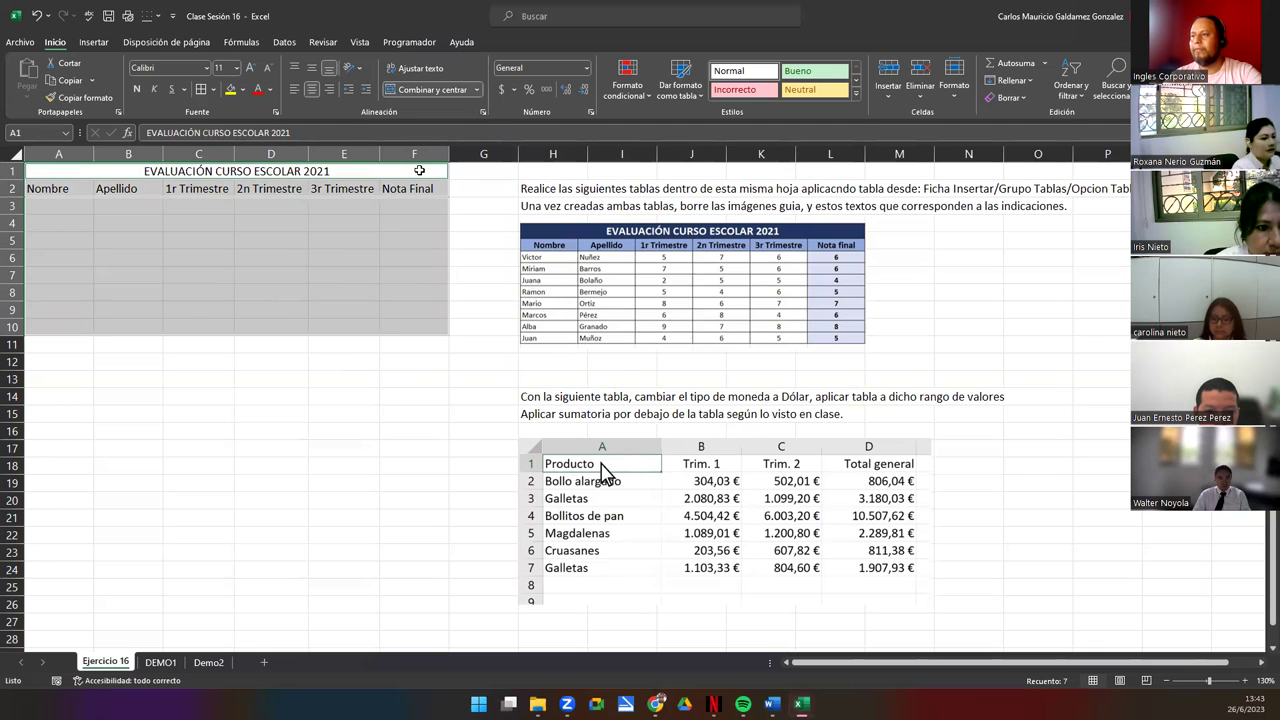
{"action": "left_click", "coordinate": [282, 221]}
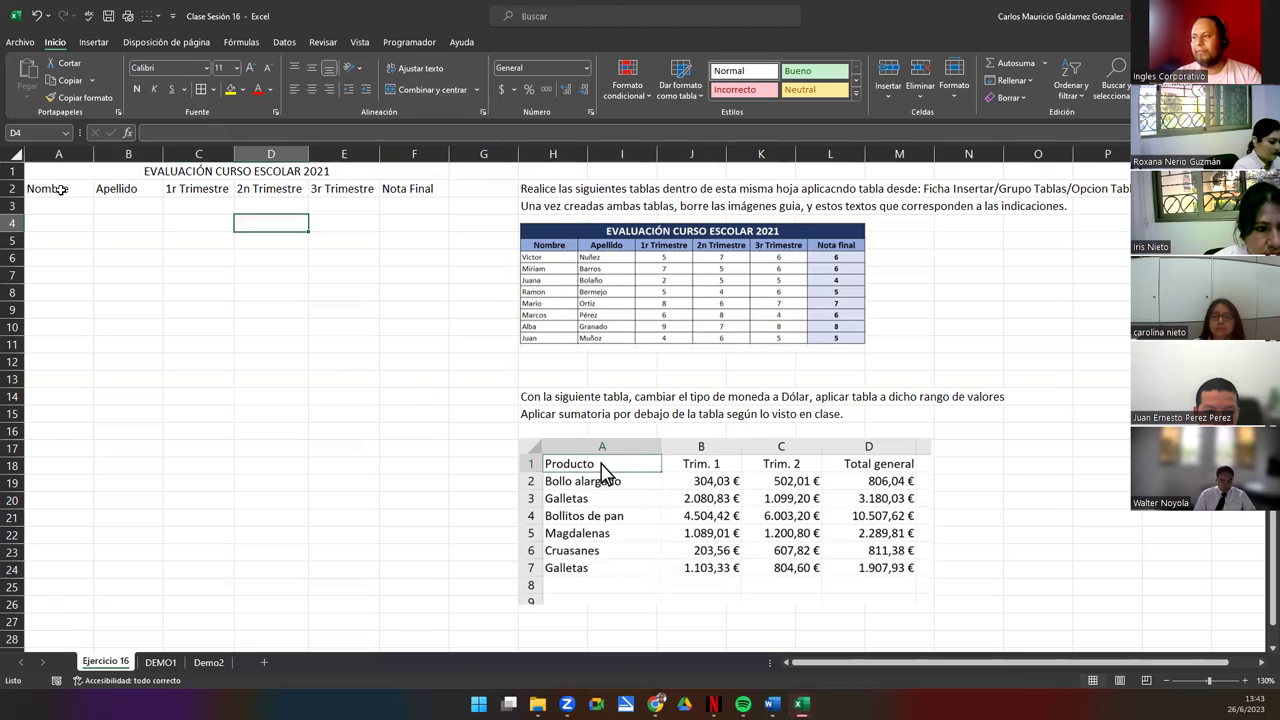
{"action": "left_click_drag", "start_coordinate": [215, 214], "coordinate": [227, 218]}
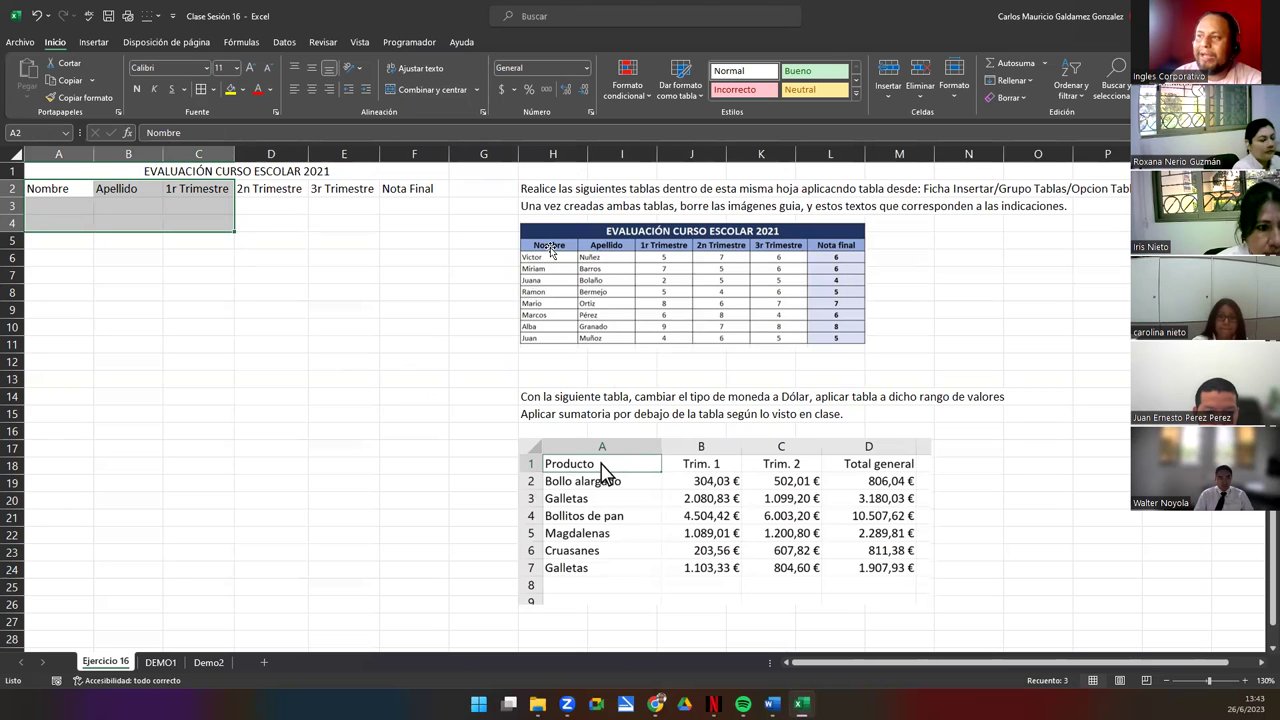
{"action": "left_click", "coordinate": [186, 170]}
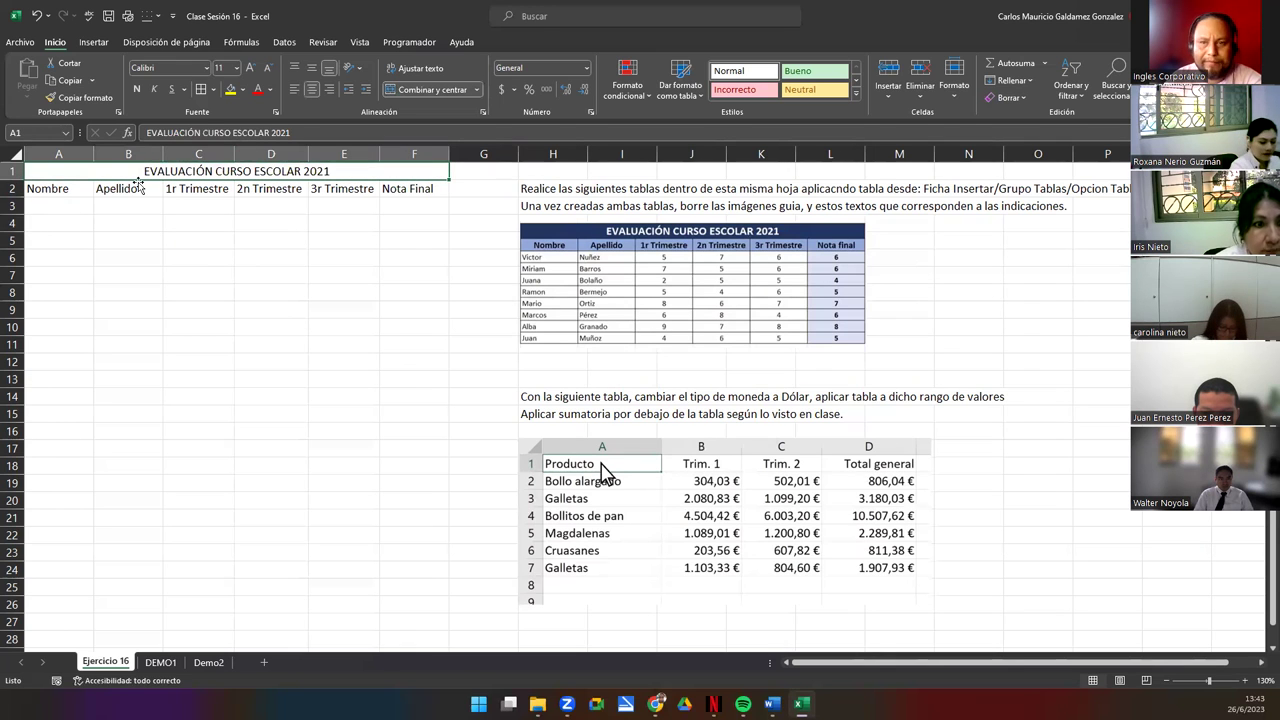
{"action": "left_click_drag", "start_coordinate": [50, 187], "coordinate": [414, 313]}
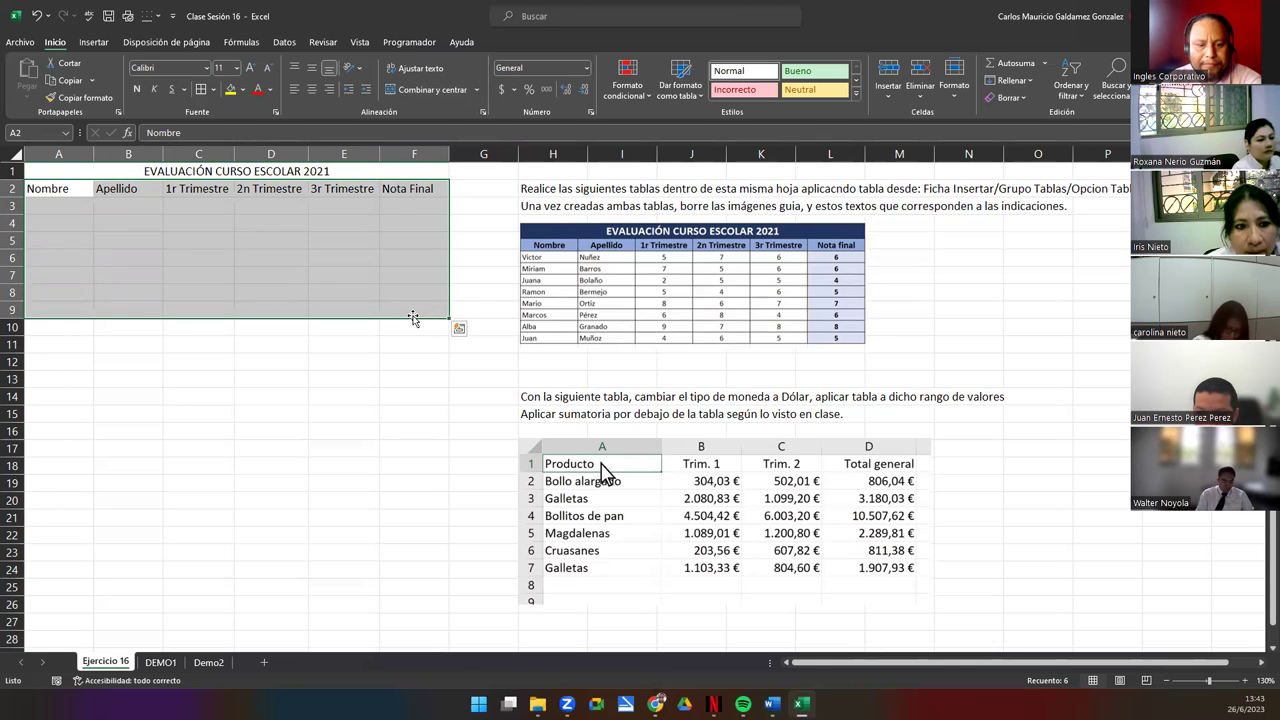
{"action": "key", "text": "ctrl+t"}
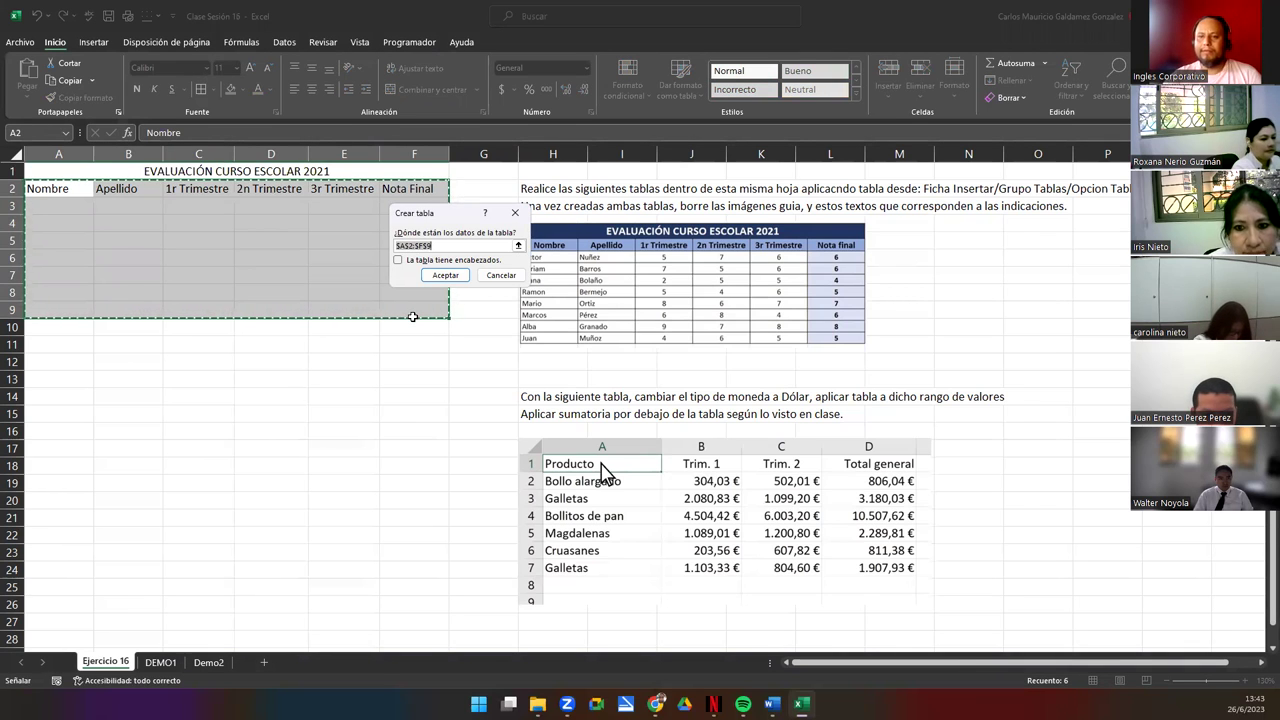
{"action": "key", "text": "Escape"}
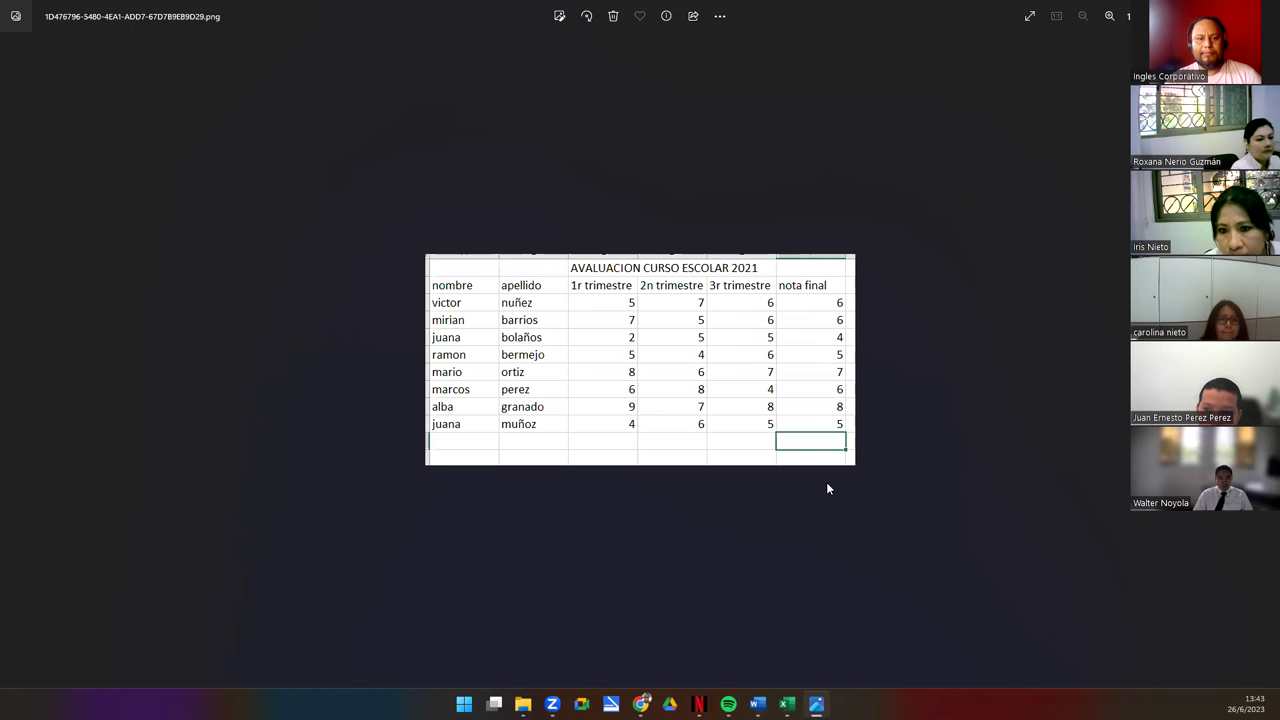
{"action": "key", "text": "alt+F4"}
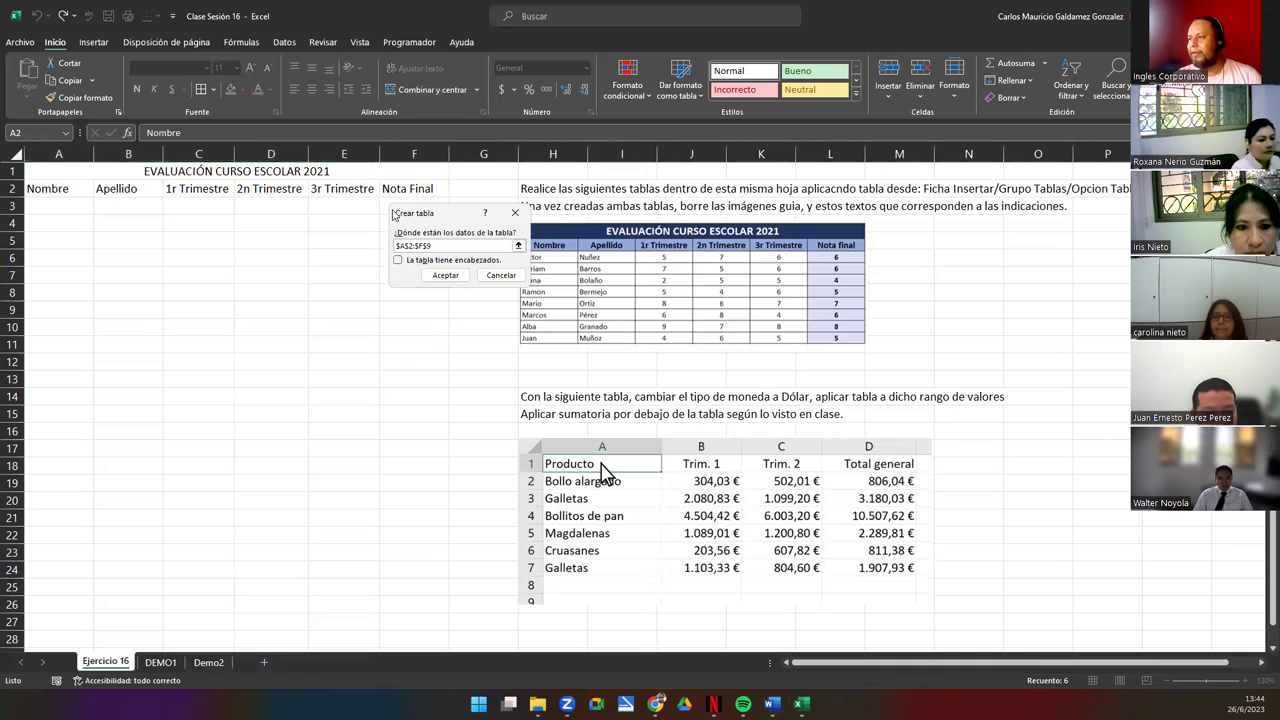
{"action": "left_click", "coordinate": [515, 213]}
Calculate the final grade in F3 with =PROMEDIO(C3:E3) and fill the formula down to F9.
{"action": "left_click", "coordinate": [403, 209]}
{"action": "type", "text": "=prome"}
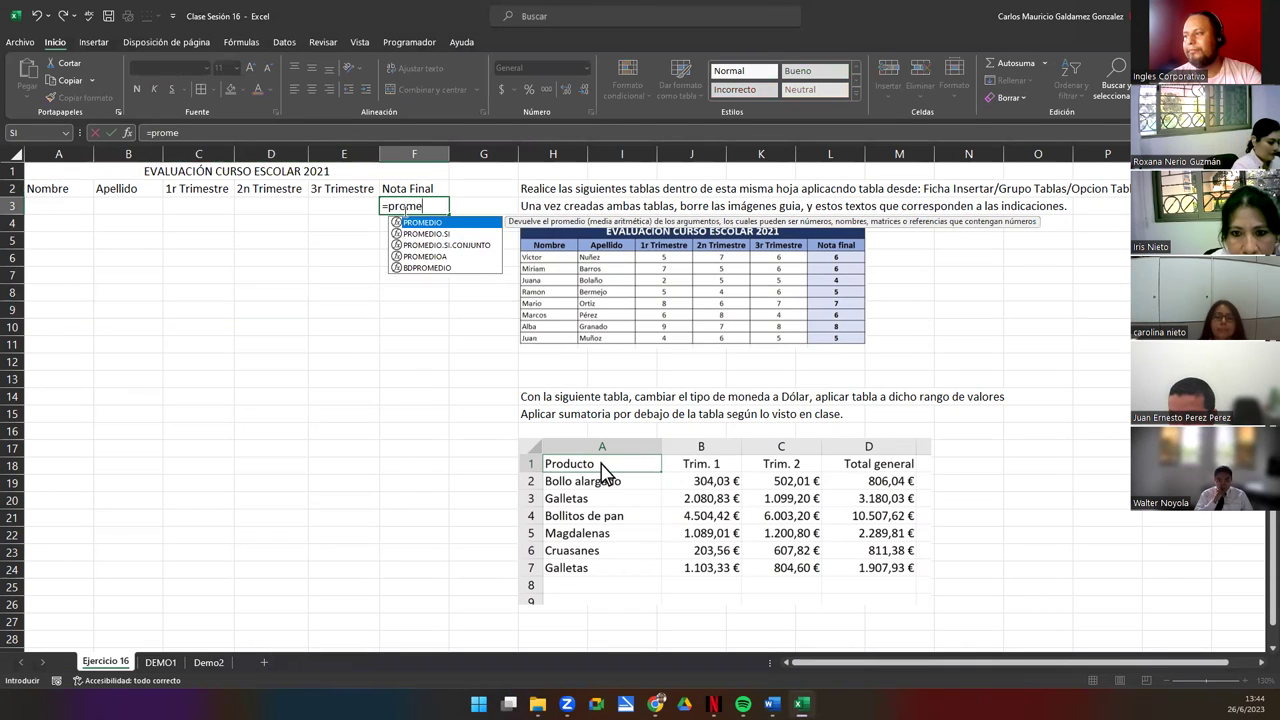
{"action": "key", "text": "Tab"}
{"action": "left_click_drag", "start_coordinate": [194, 206], "coordinate": [316, 208]}
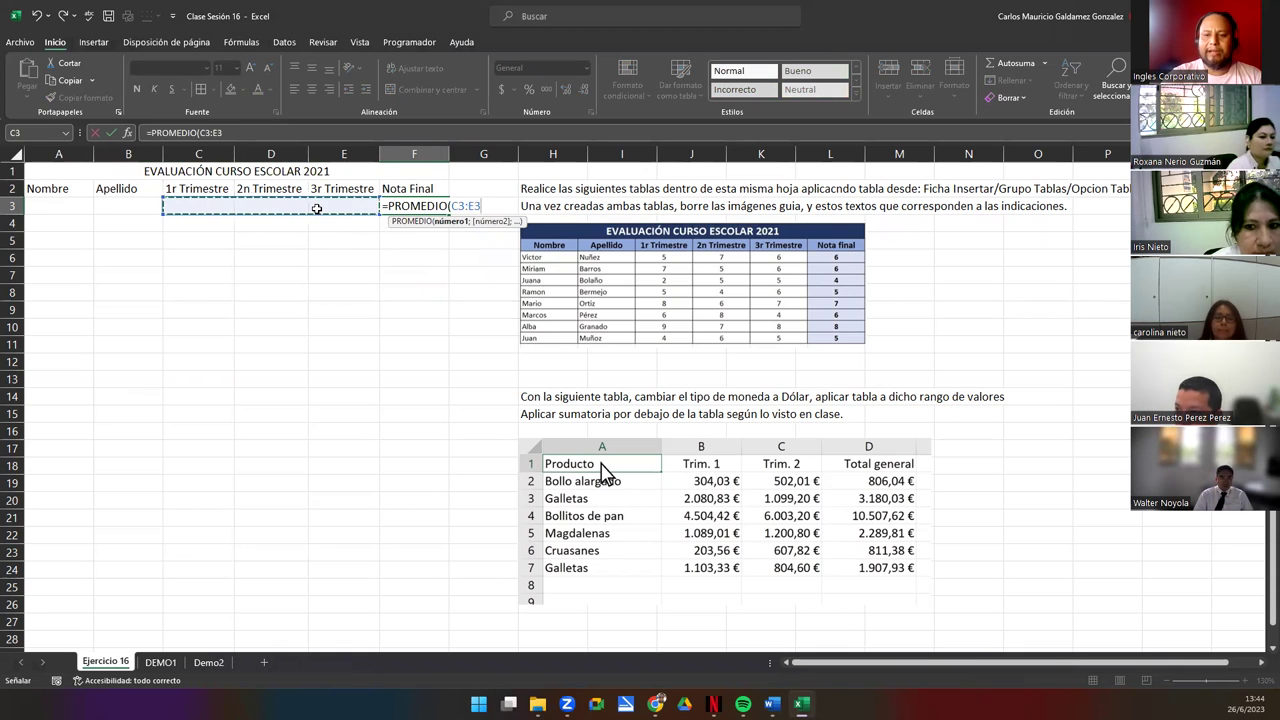
{"action": "type", "text": ")"}
{"action": "key", "text": "ctrl+Return"}
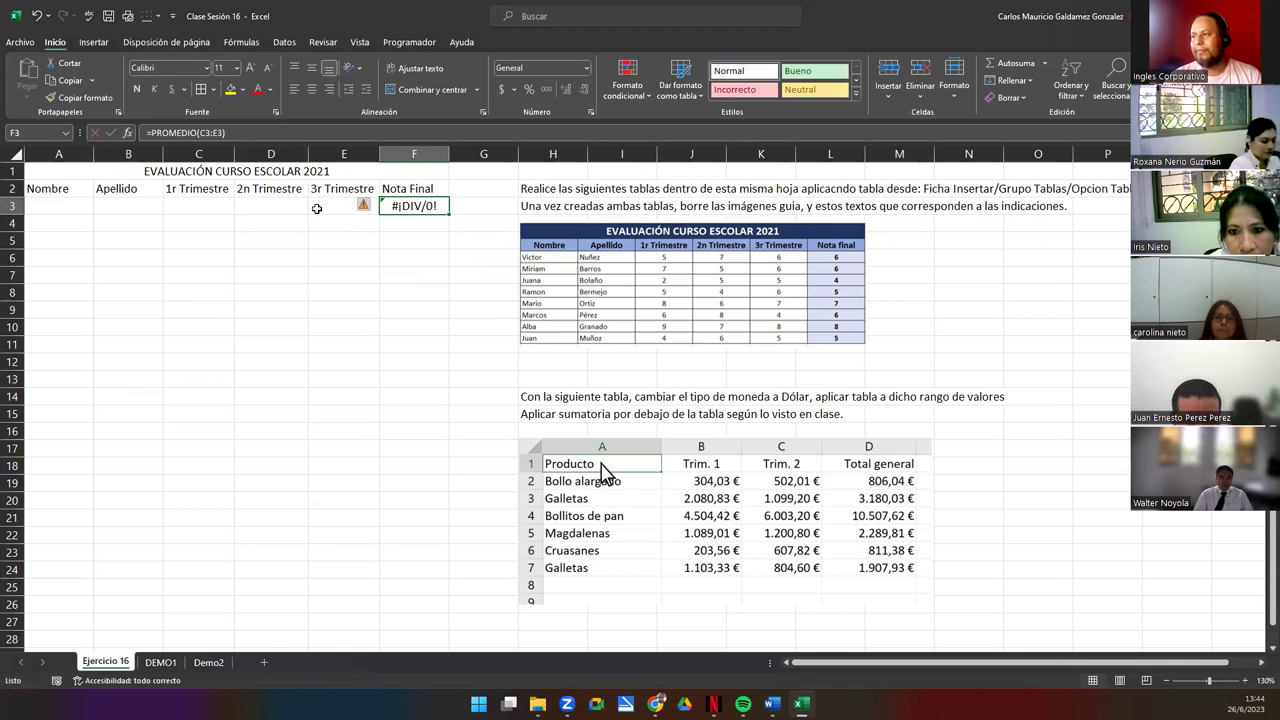
{"action": "left_click_drag", "start_coordinate": [449, 214], "coordinate": [446, 321]}
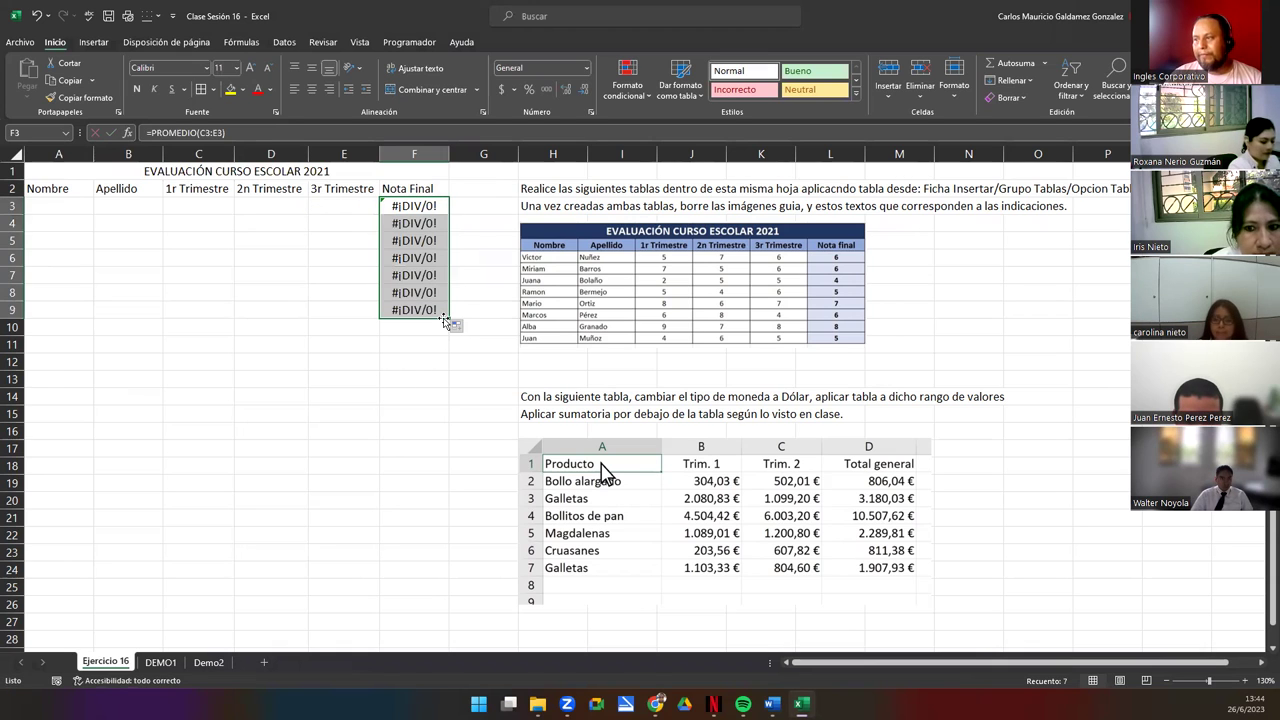
Test the average formula by entering the grades 5, 7 and 6 in C3:E3.
{"action": "left_click", "coordinate": [211, 203]}
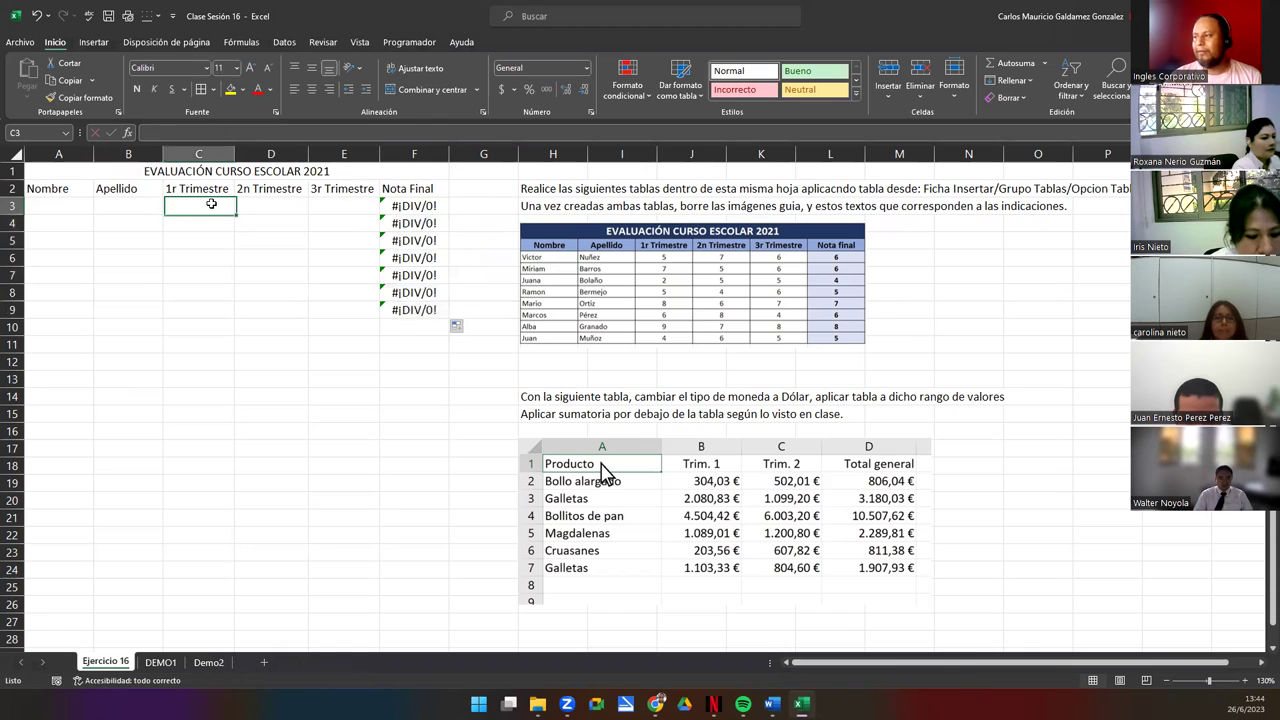
{"action": "type", "text": "5"}
{"action": "key", "text": "Tab"}
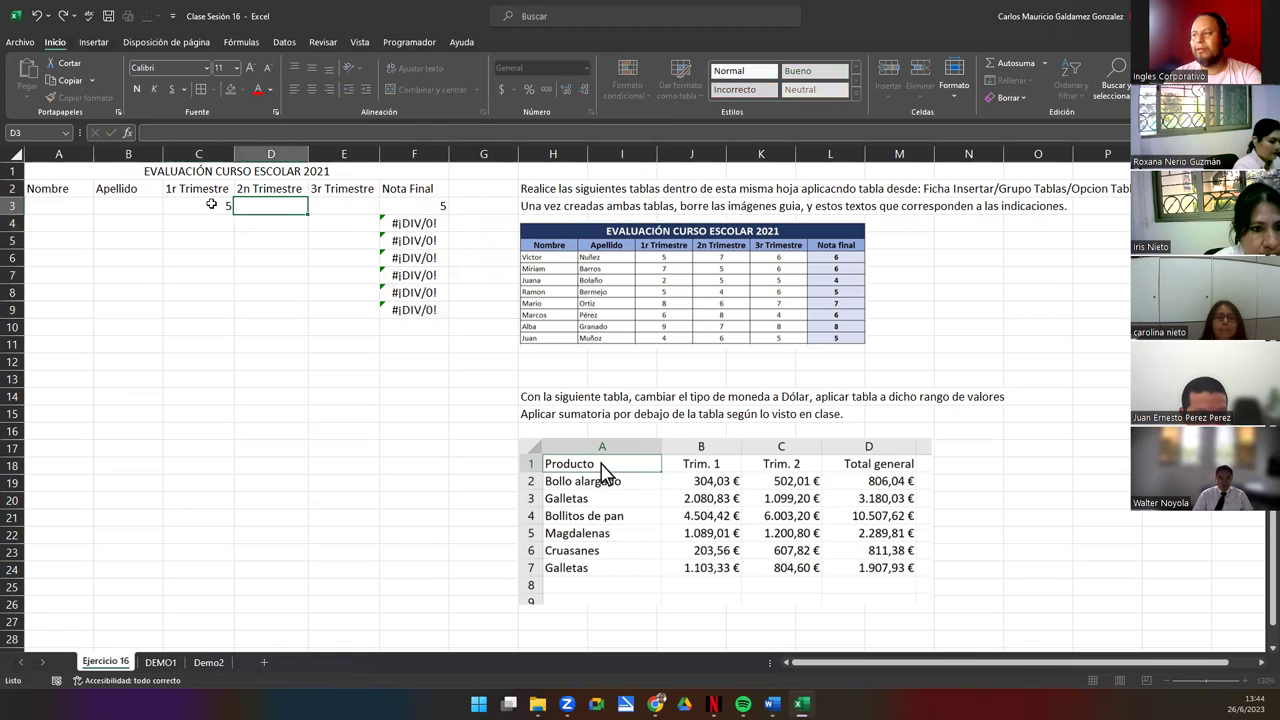
{"action": "type", "text": "7"}
{"action": "key", "text": "Tab"}
{"action": "type", "text": "6"}
{"action": "key", "text": "shift+Tab"}
{"action": "key", "text": "shift+Tab"}
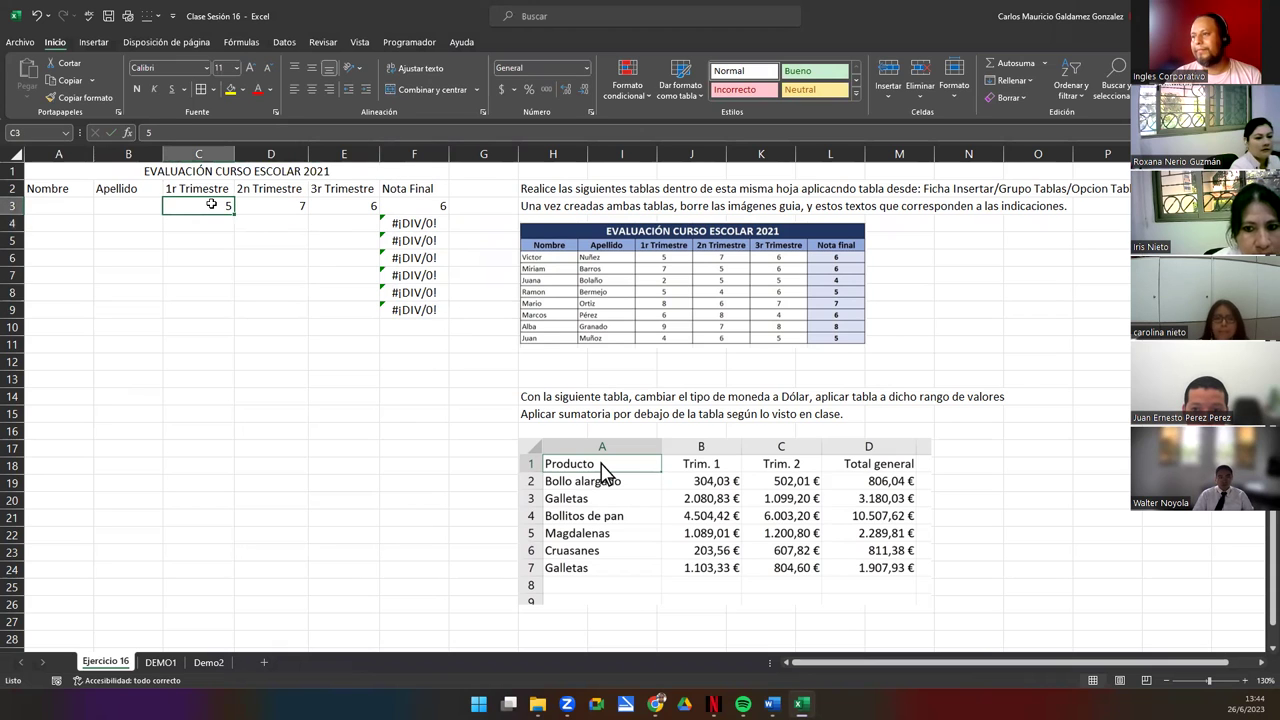
Undo the three grade entries in C3:E3.
{"action": "key", "text": "ctrl+z"}
{"action": "key", "text": "ctrl+z"}
{"action": "key", "text": "ctrl+z"}
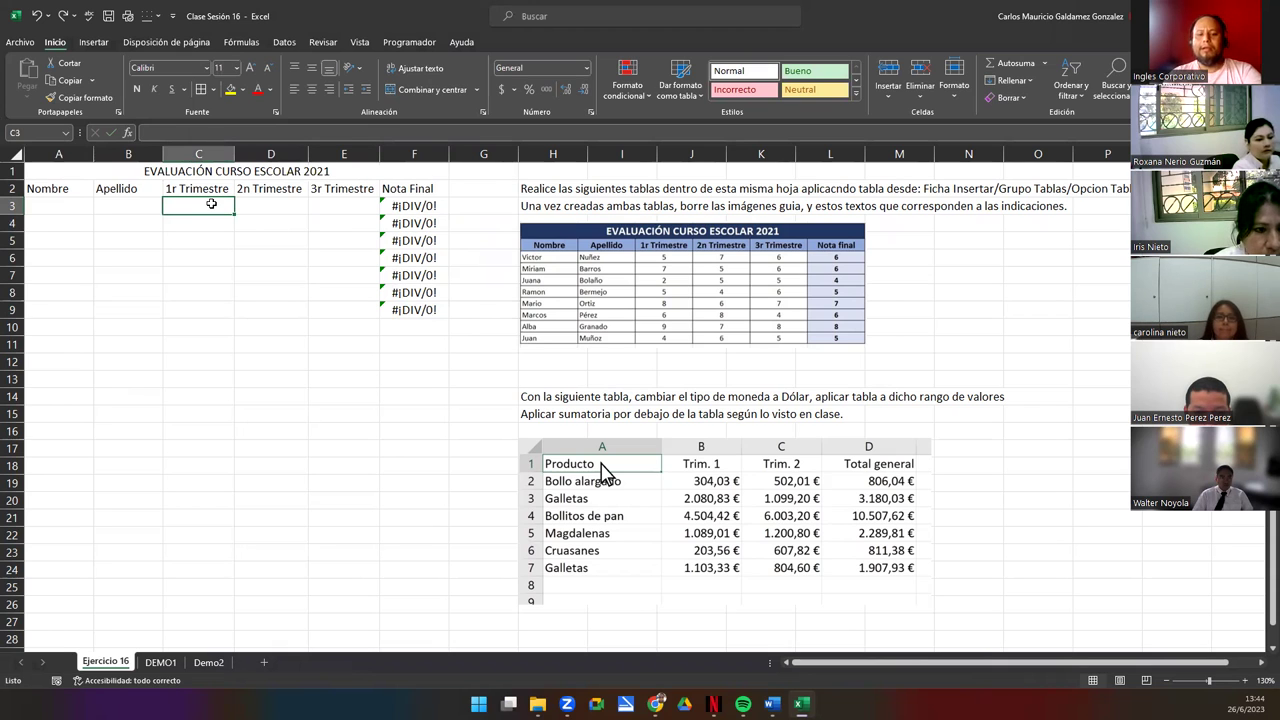
Enter the first student's trimester grades 5, 7 and 6 in C3:E3.
{"action": "type", "text": "7"}
{"action": "key", "text": "Tab"}
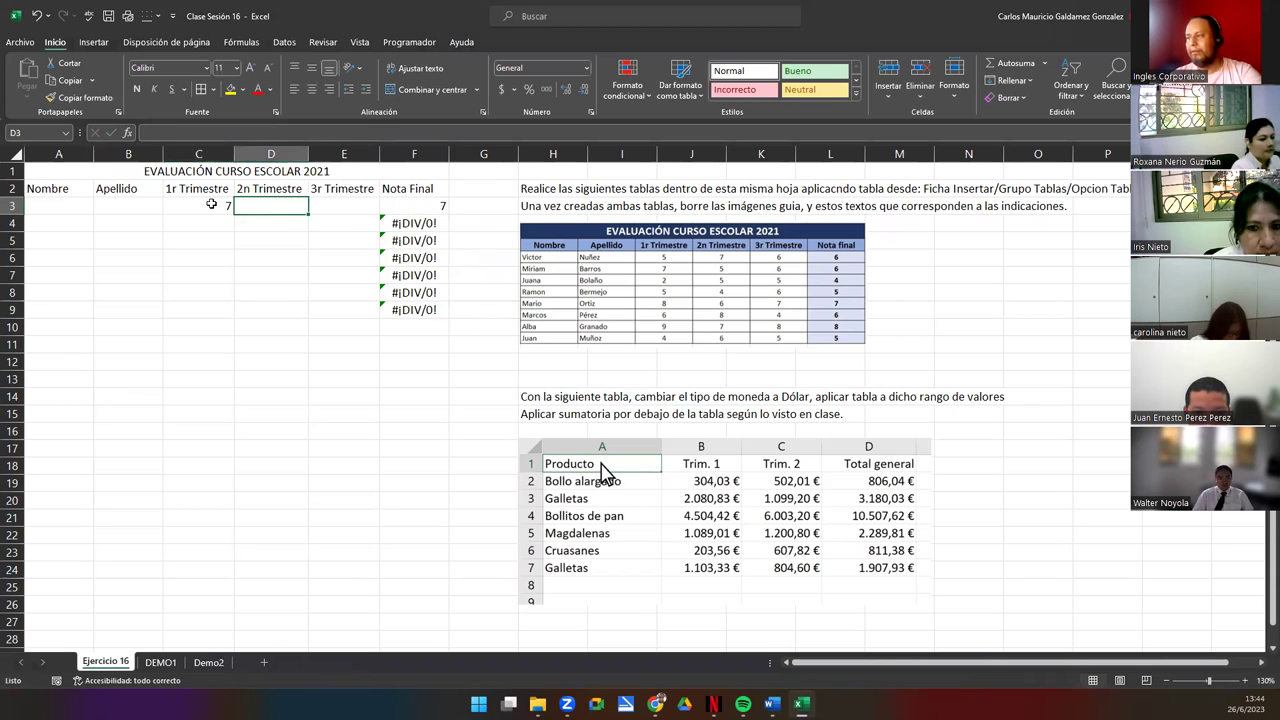
{"action": "left_click", "coordinate": [211, 203]}
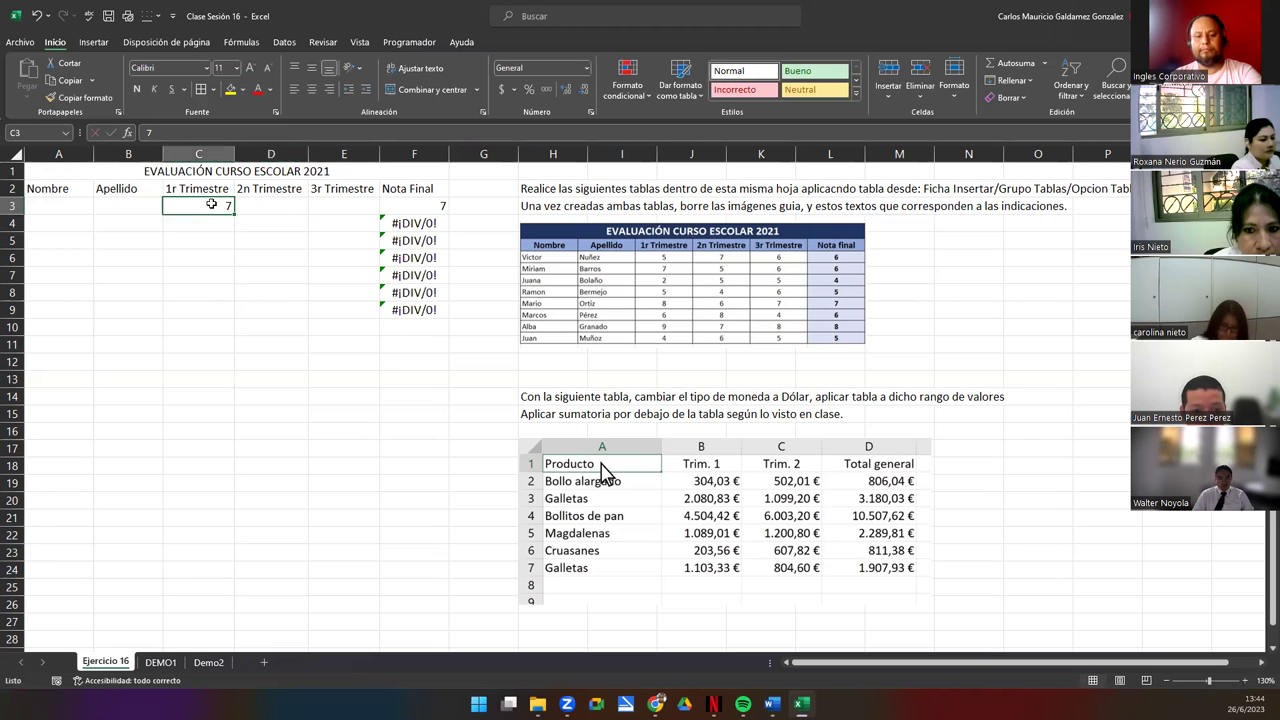
{"action": "type", "text": "5"}
{"action": "key", "text": "Tab"}
{"action": "type", "text": "7"}
{"action": "key", "text": "Tab"}
{"action": "type", "text": "6"}
{"action": "key", "text": "Return"}
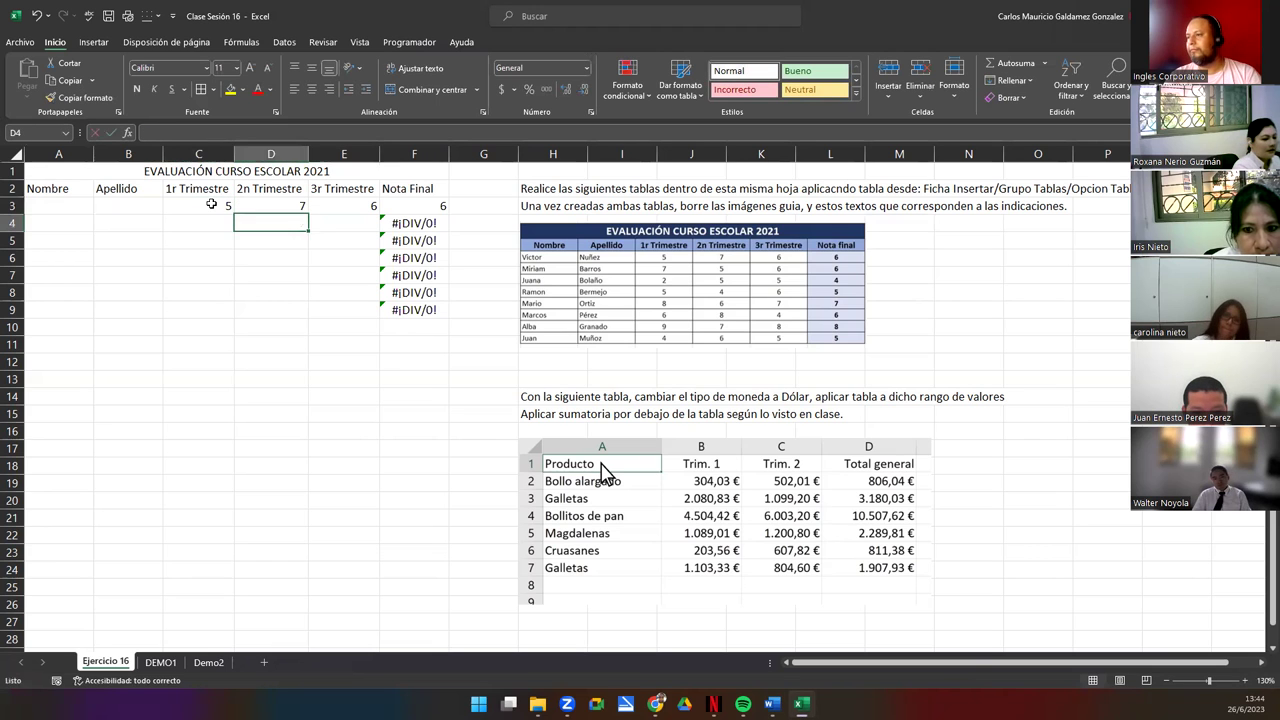
{"action": "key", "text": "Left"}
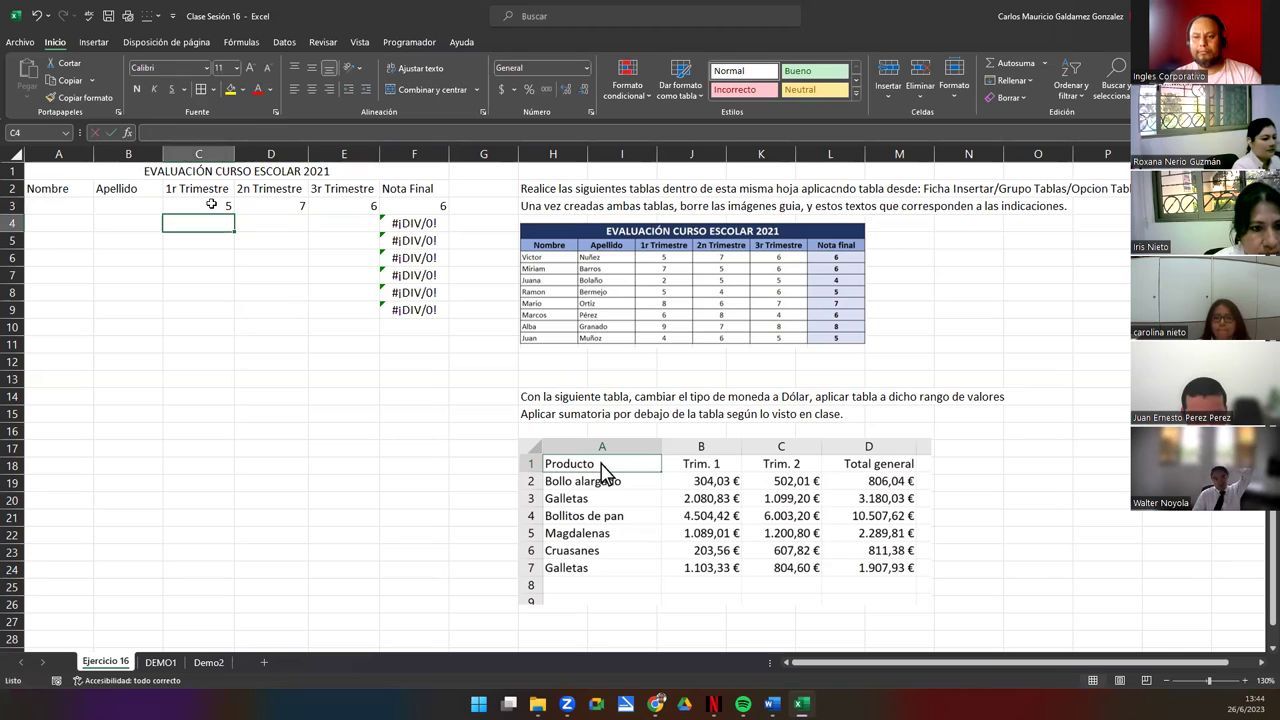
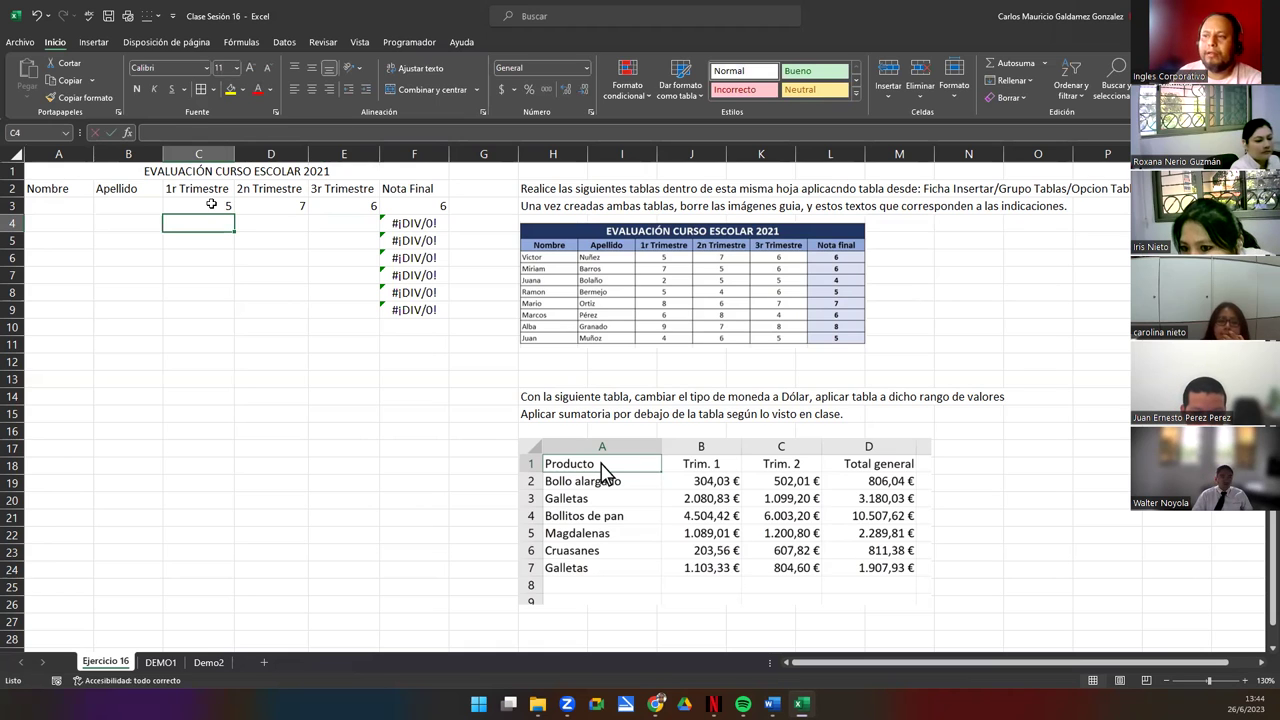
Convert the range A2:F9 into a table that uses row 2 as its headers.
{"action": "left_click_drag", "start_coordinate": [60, 191], "coordinate": [387, 311]}
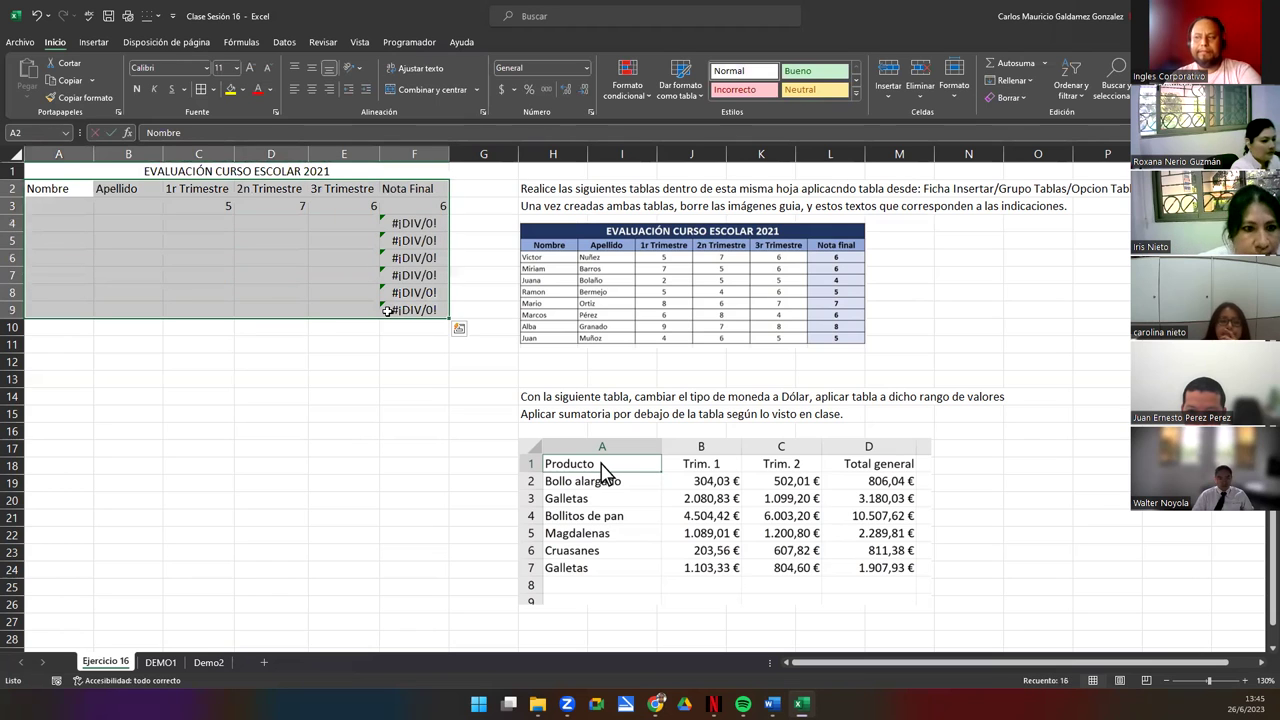
{"action": "key", "text": "ctrl+t"}
{"action": "left_click", "coordinate": [447, 276]}
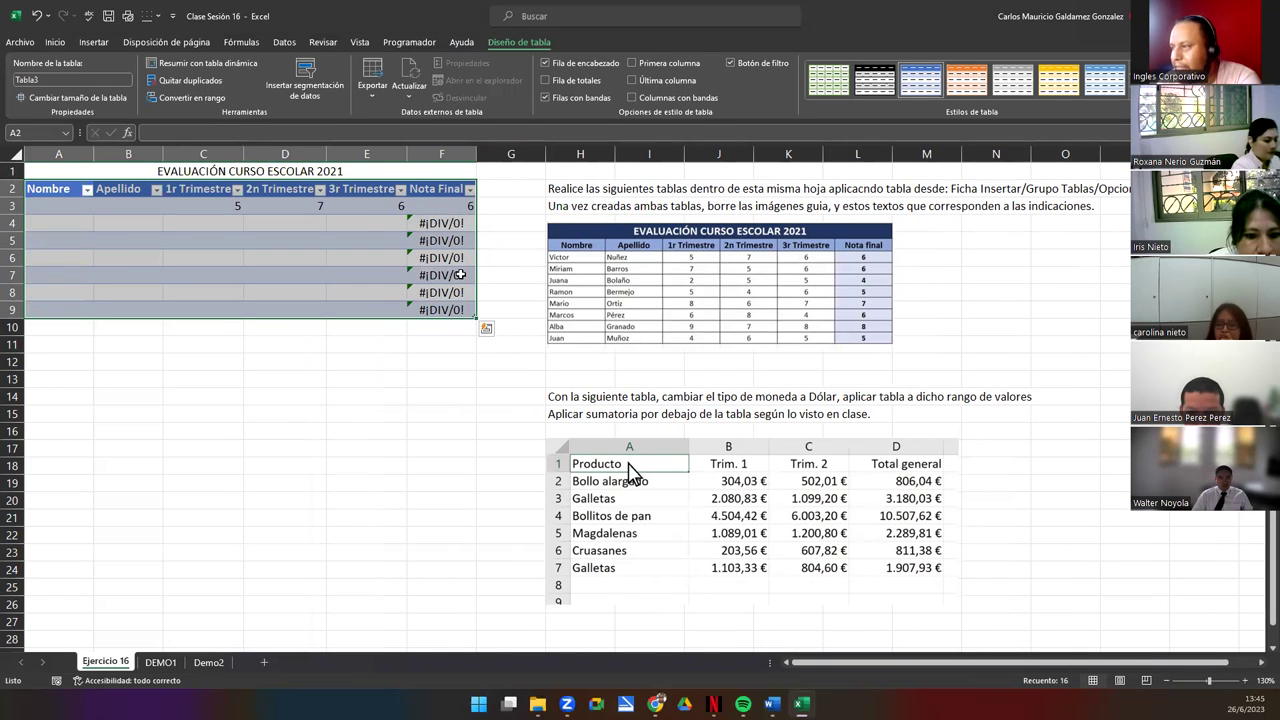
Enter the second student's trimester grades 7, 5 and 6 in C4:E4.
{"action": "left_click", "coordinate": [433, 224]}
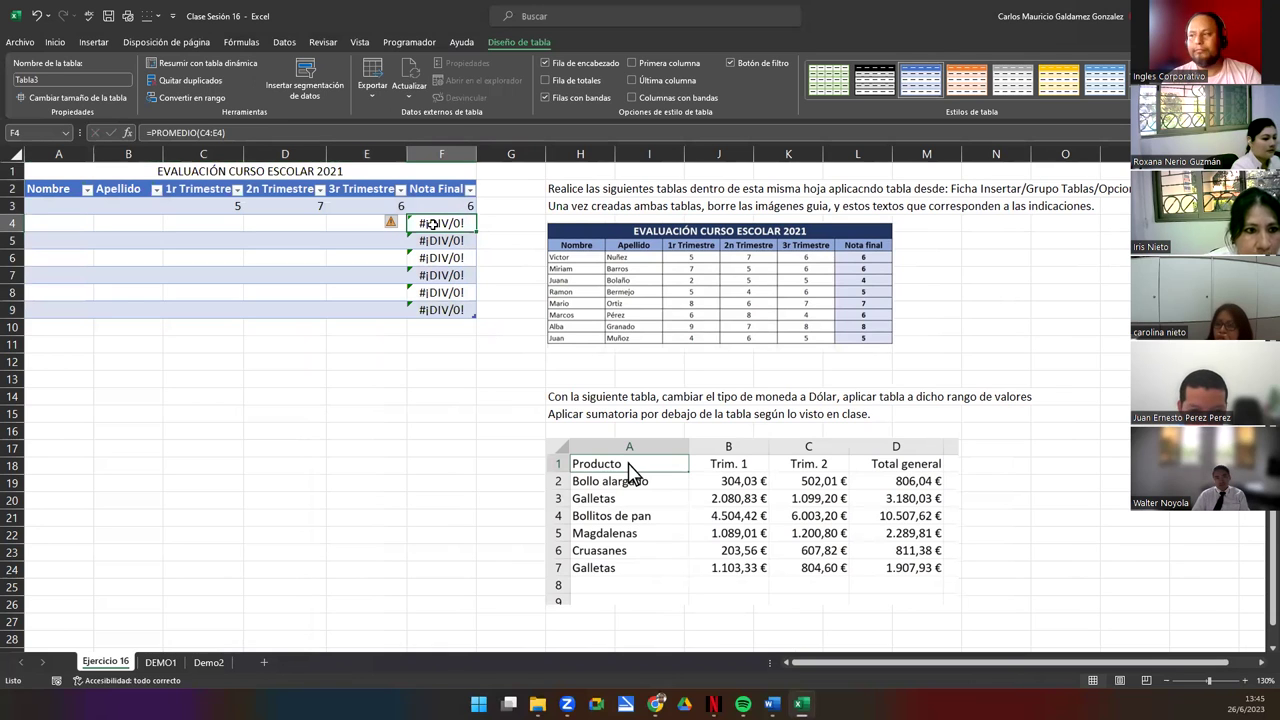
{"action": "key", "text": "Left"}
{"action": "key", "text": "Left"}
{"action": "key", "text": "Left"}
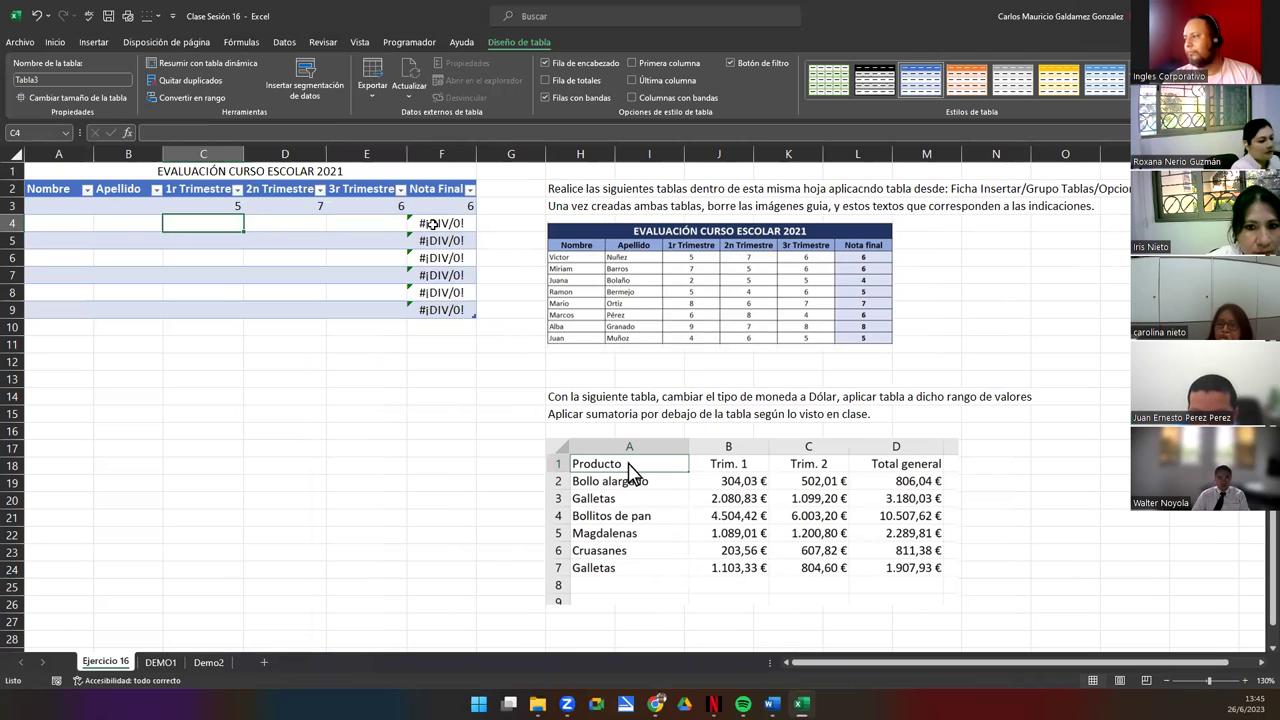
{"action": "type", "text": "7"}
{"action": "key", "text": "Tab"}
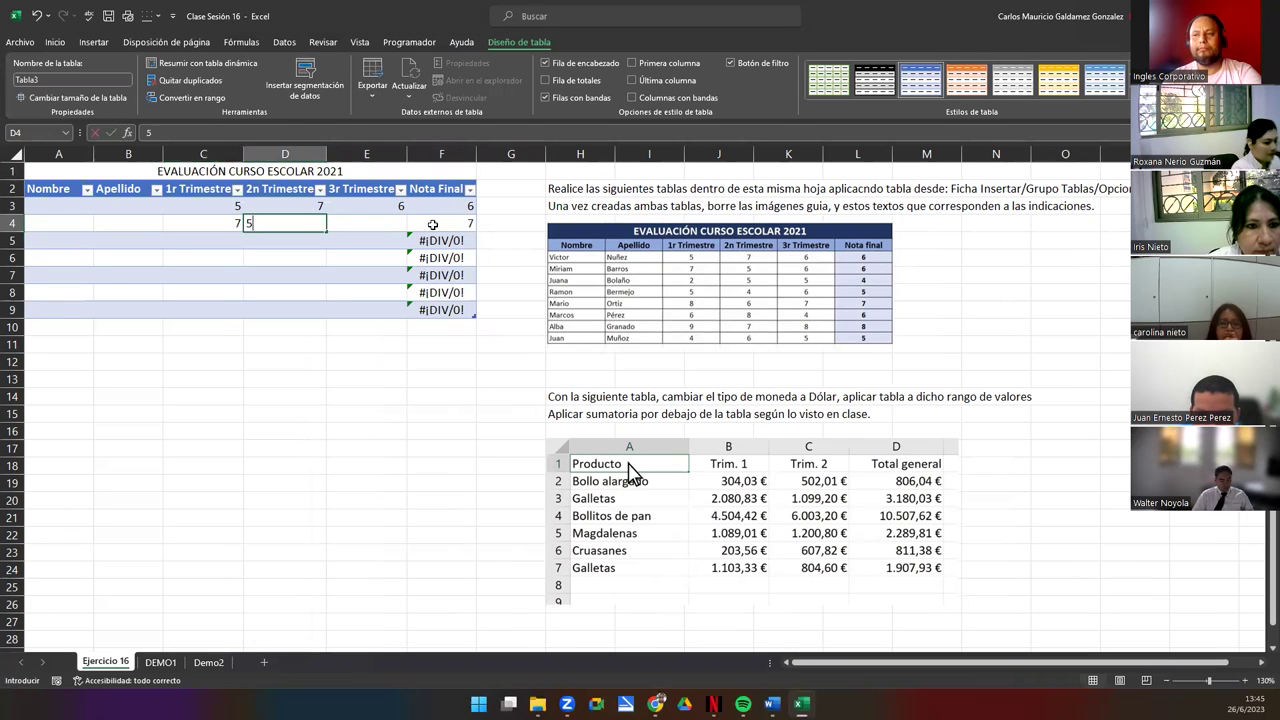
{"action": "type", "text": "5"}
{"action": "key", "text": "Tab"}
{"action": "type", "text": "6"}
{"action": "key", "text": "Return"}
{"action": "key", "text": "Left"}
{"action": "key", "text": "Left"}
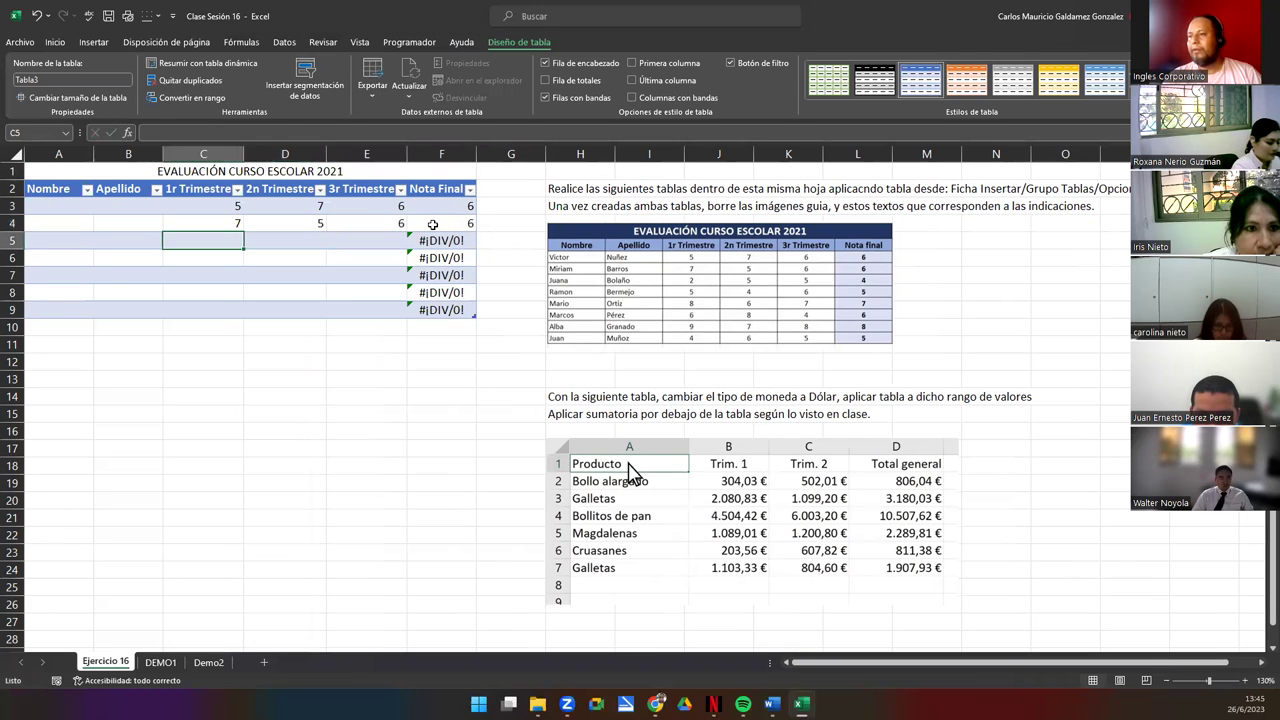
{"action": "key", "text": "Tab"}
{"action": "key", "text": "Tab"}
{"action": "key", "text": "Tab"}
{"action": "key", "text": "Tab"}
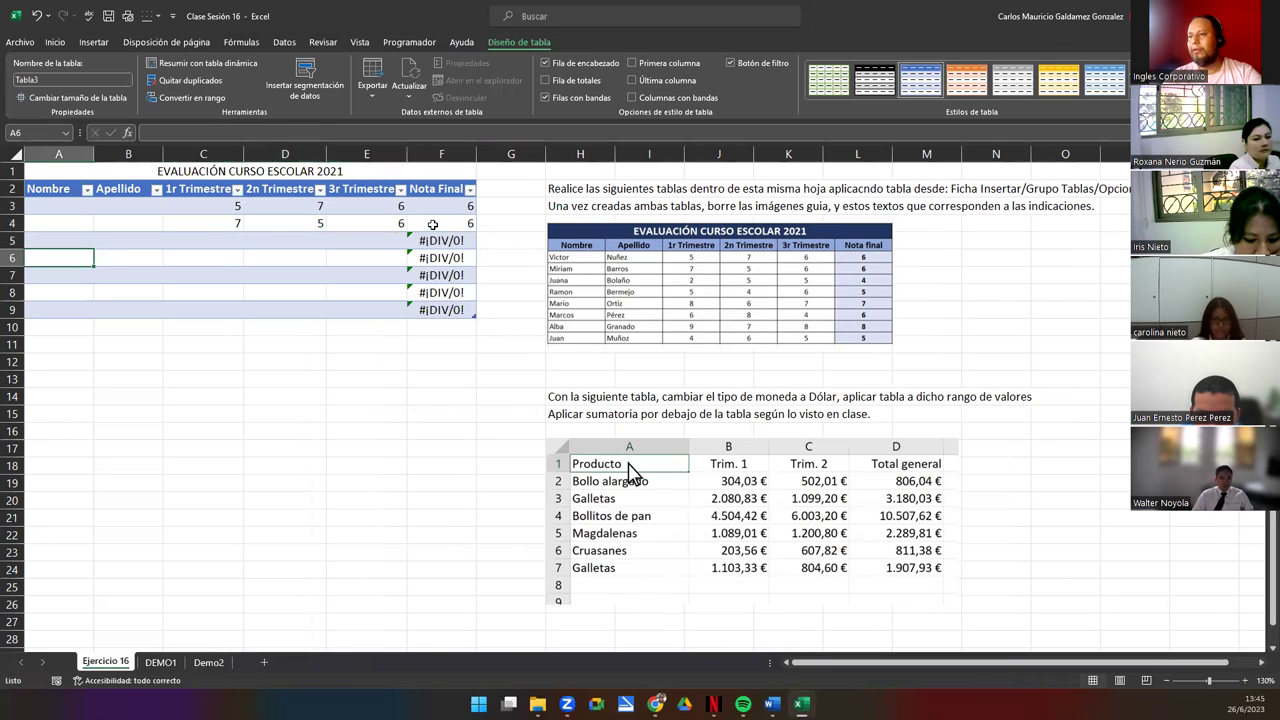
{"action": "key", "text": "Down"}
{"action": "key", "text": "Down"}
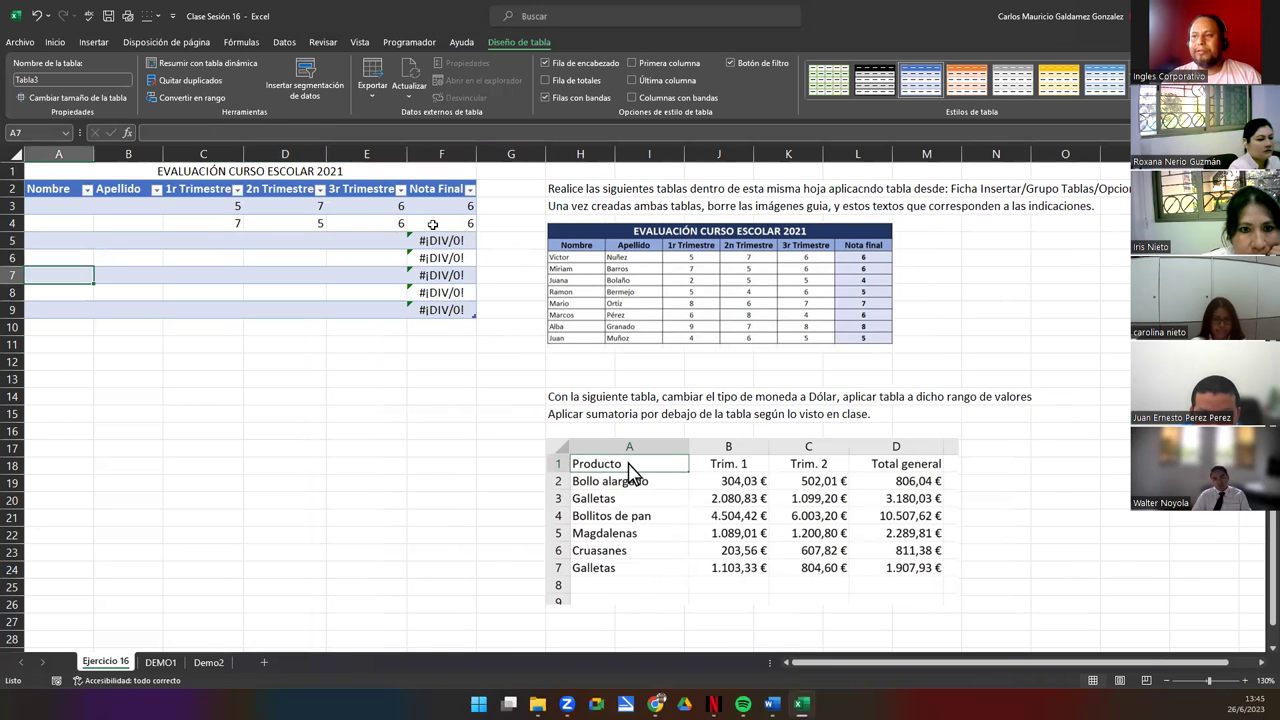
{"action": "key", "text": "Up"}
{"action": "key", "text": "Up"}
{"action": "key", "text": "Up"}
{"action": "key", "text": "Up"}
{"action": "key", "text": "Up"}
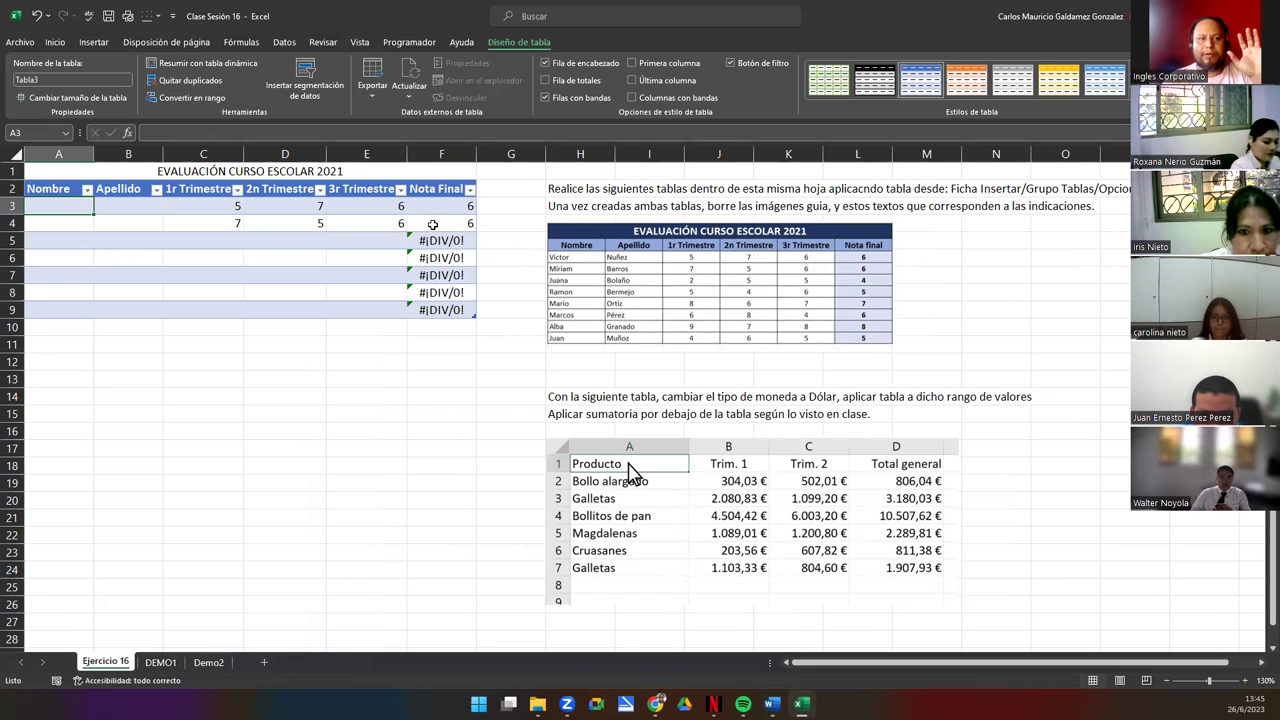
{"action": "key", "text": "Right"}
{"action": "key", "text": "Right"}
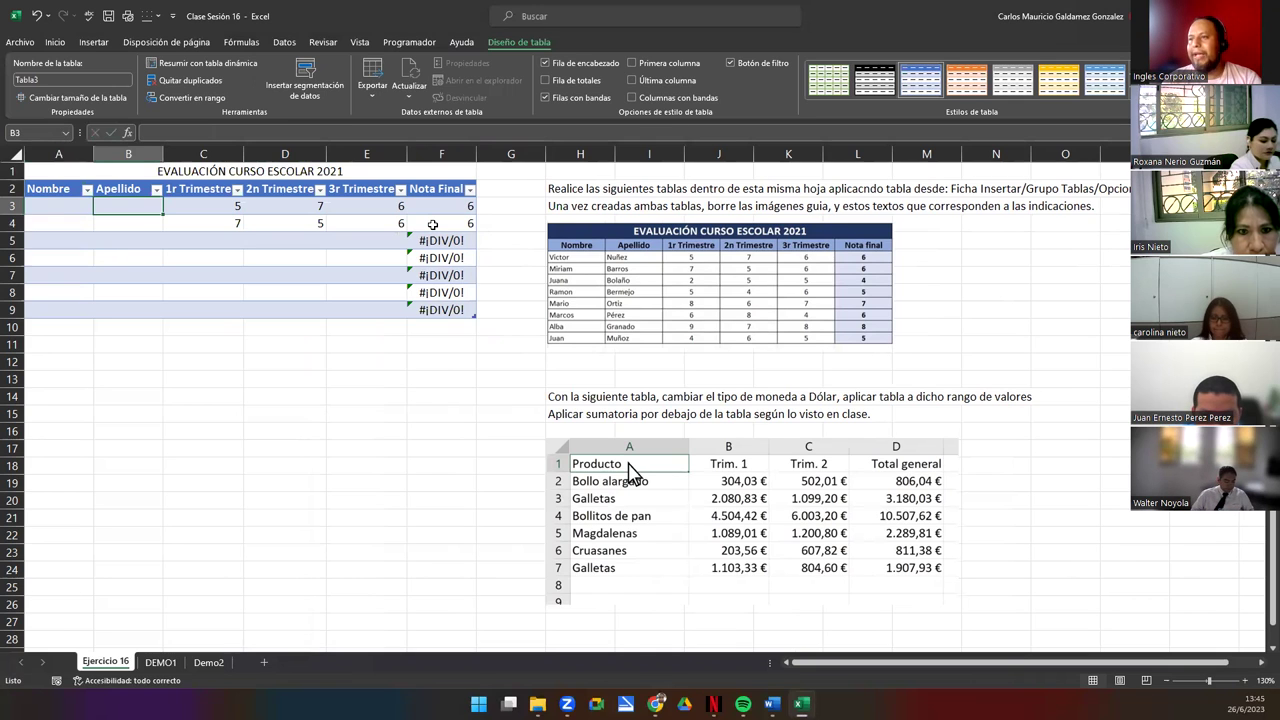
Check the averaged Nota Final formulas in F3 and F4.
{"action": "key", "text": "Right"}
{"action": "key", "text": "Right"}
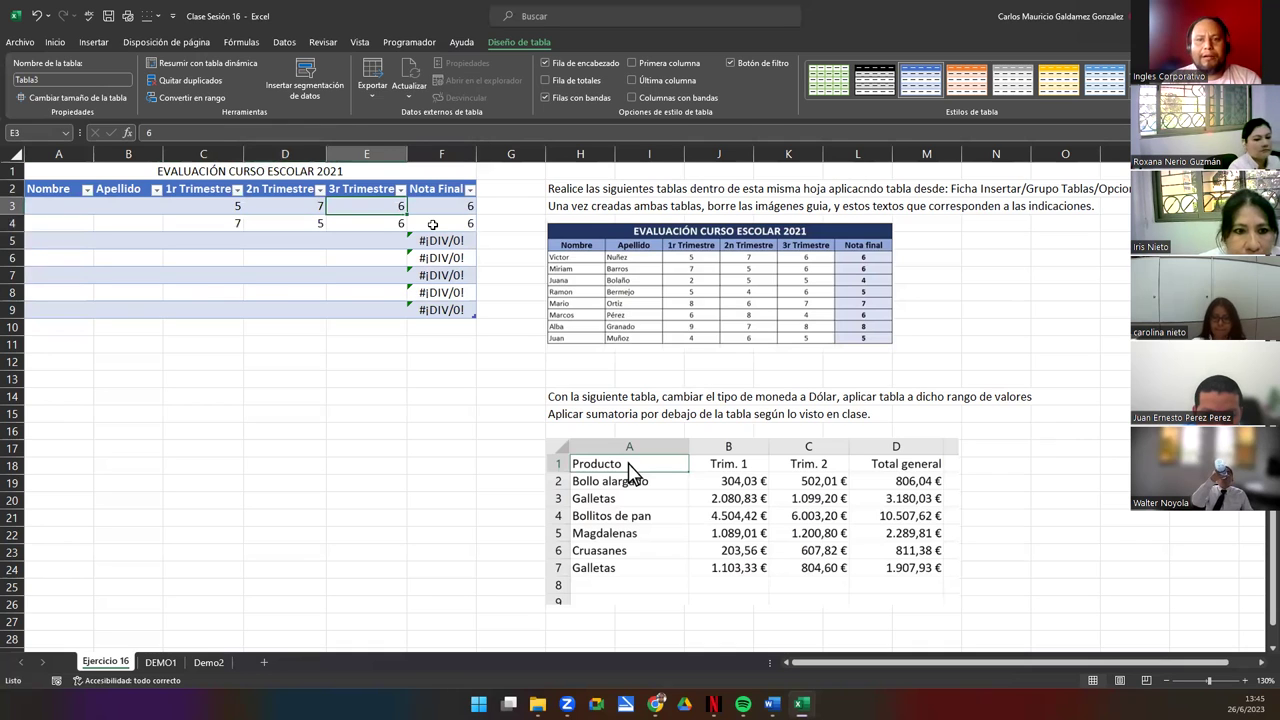
{"action": "key", "text": "Right"}
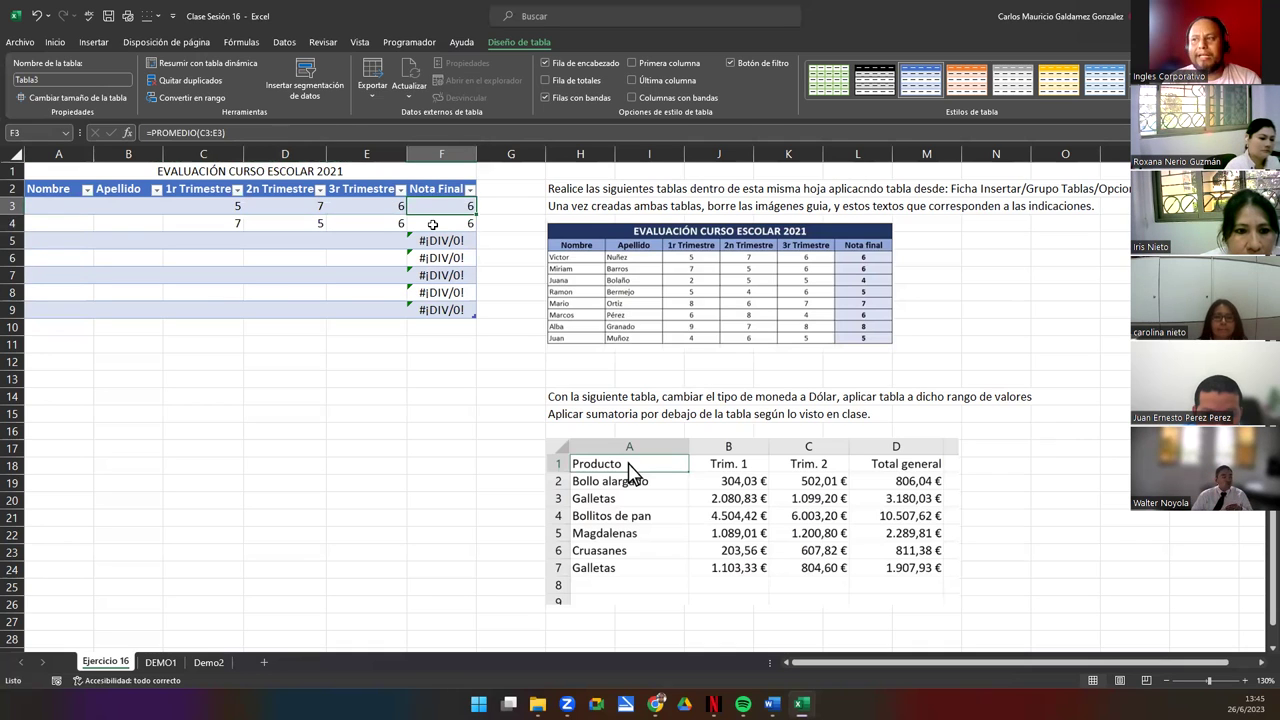
{"action": "key", "text": "Tab"}
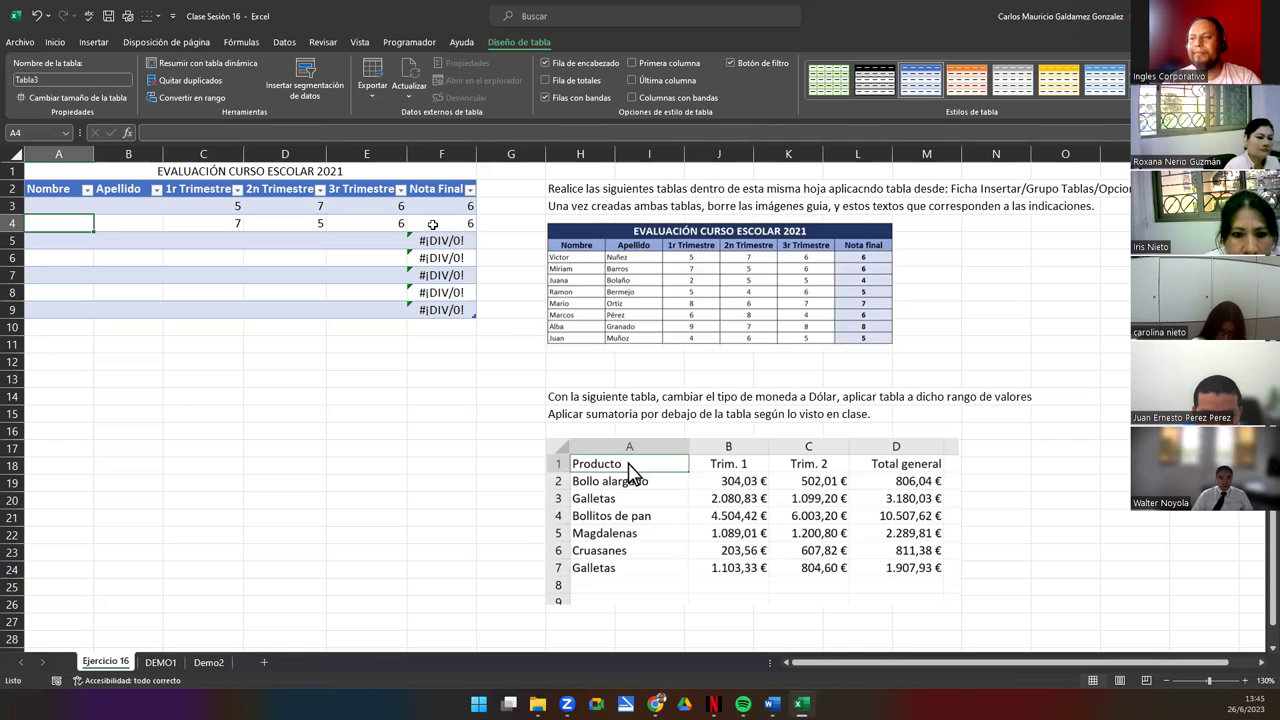
{"action": "key", "text": "Right"}
{"action": "key", "text": "Right"}
{"action": "key", "text": "Right"}
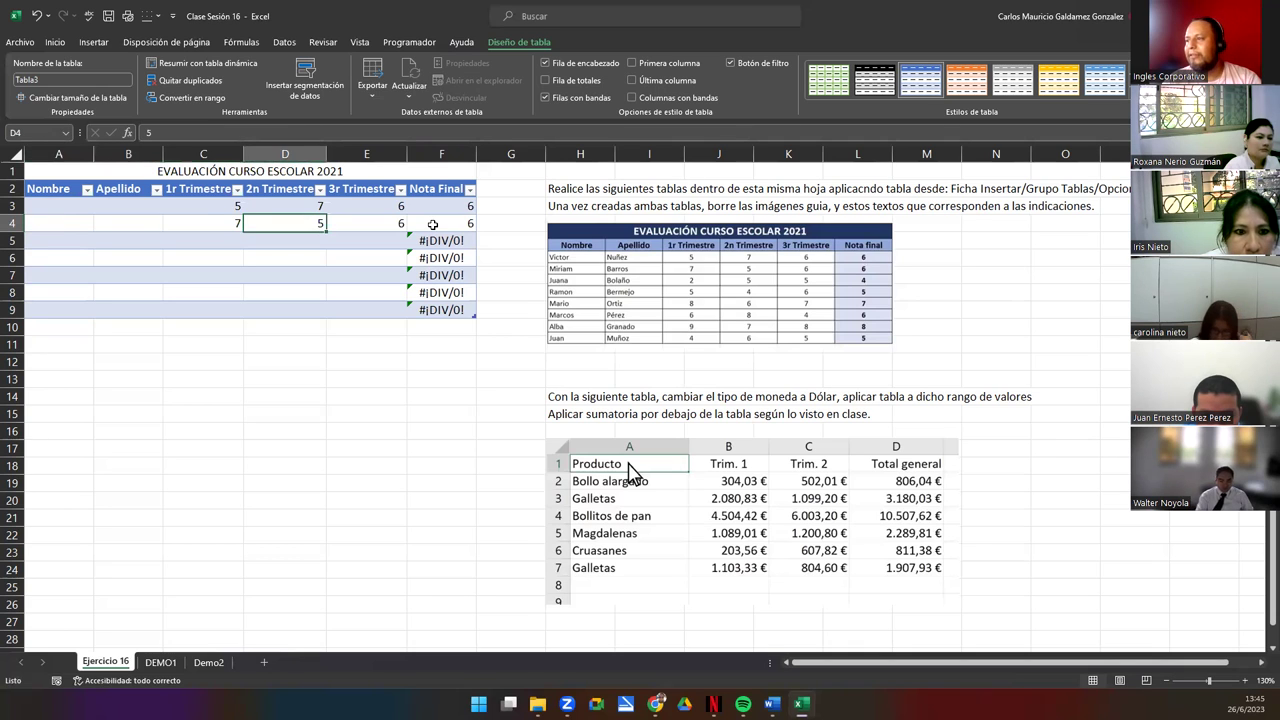
{"action": "key", "text": "Right"}
{"action": "key", "text": "Right"}
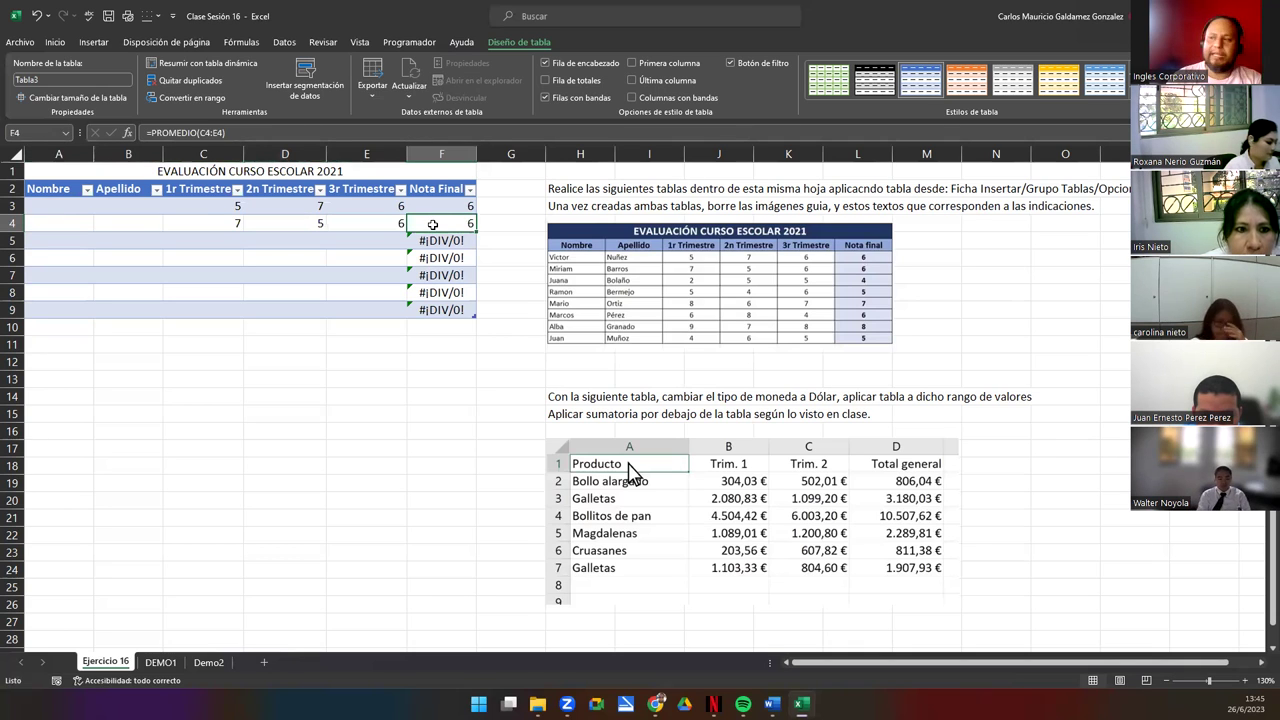
Enter the third student's trimester grades 2, 5 and 5 in C5:E5.
{"action": "key", "text": "Tab"}
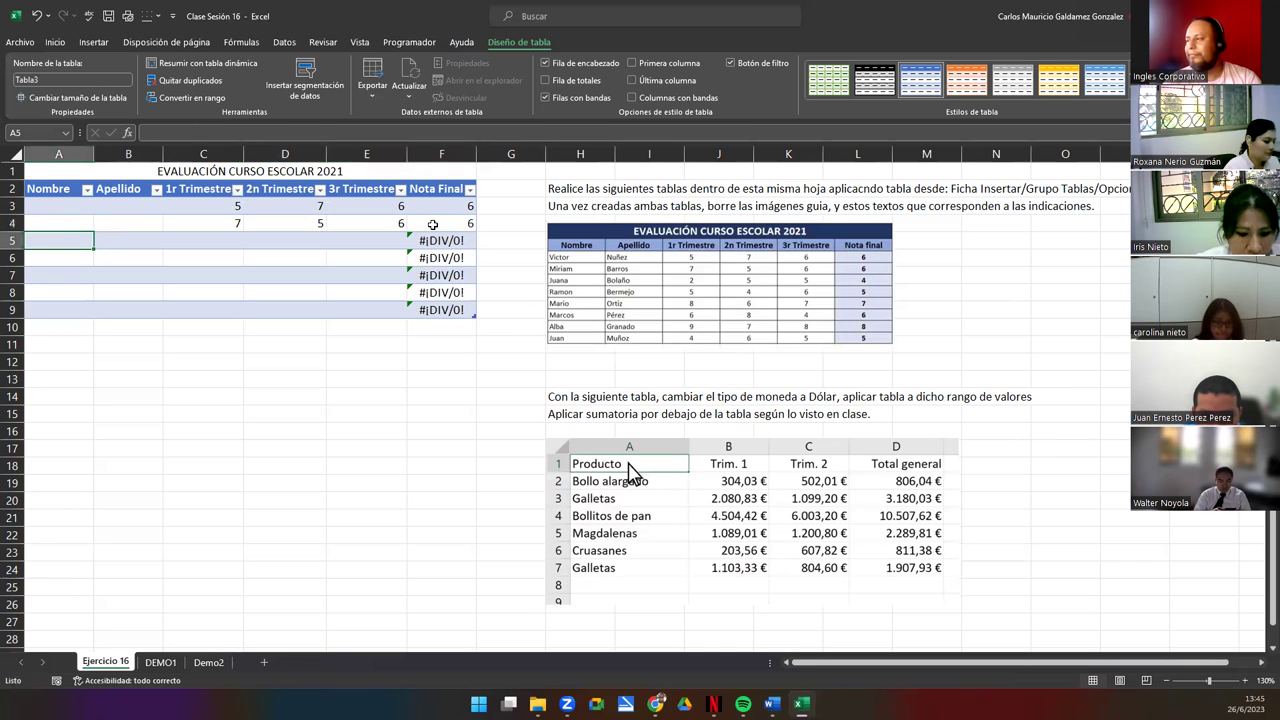
{"action": "key", "text": "Right"}
{"action": "key", "text": "Right"}
{"action": "type", "text": "2"}
{"action": "key", "text": "Right"}
{"action": "type", "text": "5"}
{"action": "key", "text": "Right"}
{"action": "type", "text": "5"}
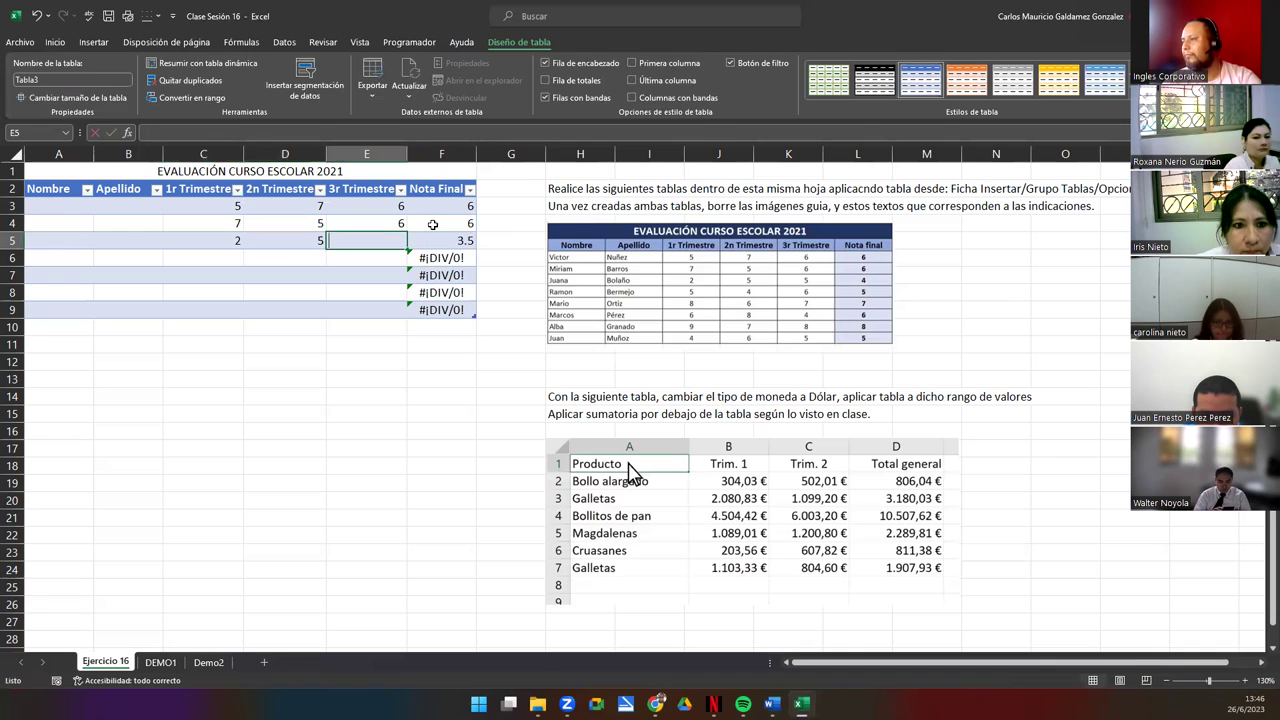
{"action": "key", "text": "Return"}
Enter the fourth student's trimester grades 5, 4 and 6 in C6:E6.
{"action": "key", "text": "Right"}
{"action": "key", "text": "Right"}
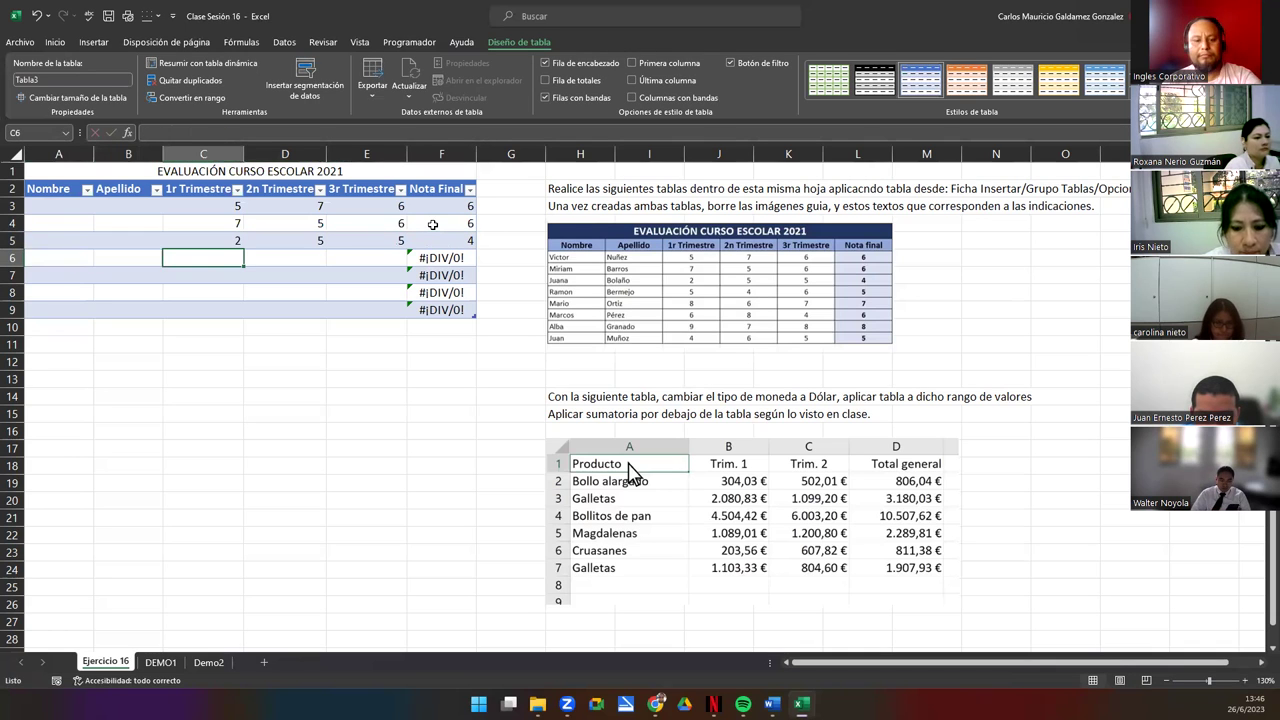
{"action": "type", "text": "5"}
{"action": "key", "text": "Right"}
{"action": "type", "text": "4"}
{"action": "key", "text": "Right"}
{"action": "type", "text": "6"}
{"action": "key", "text": "Return"}
Enter the fifth student's trimester grades 8, 6 and 7 in C7:E7.
{"action": "key", "text": "Right"}
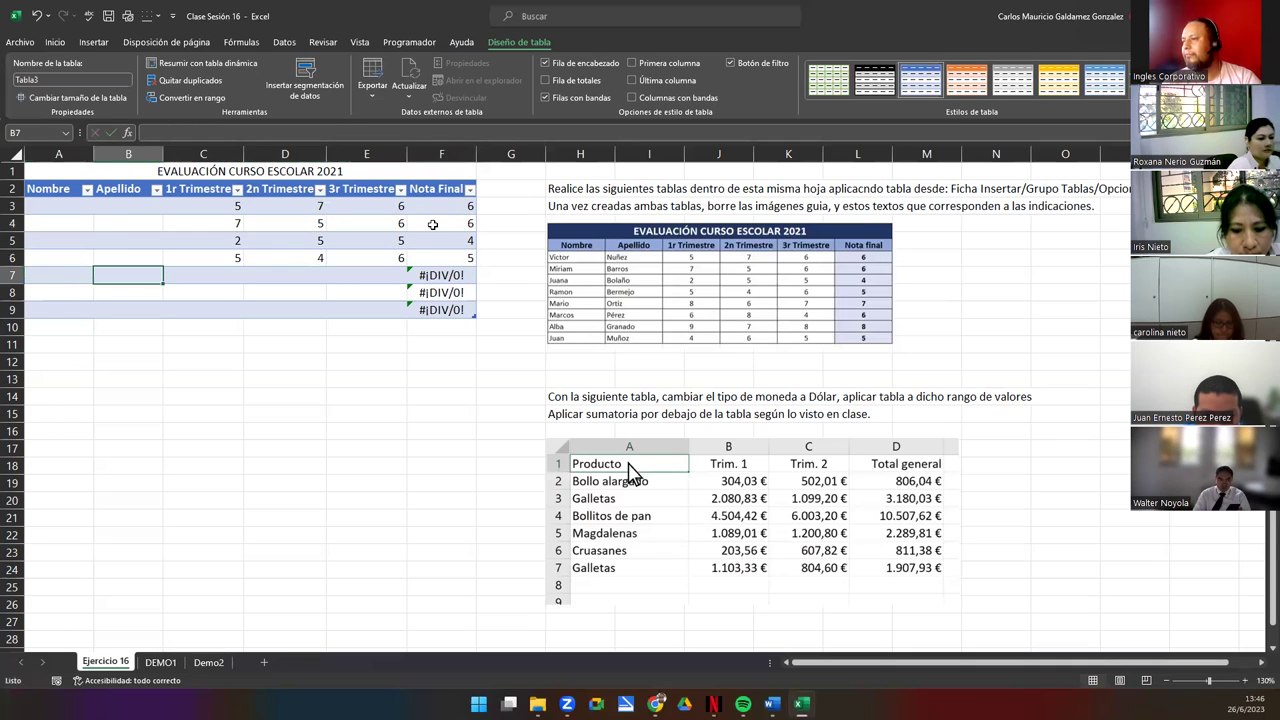
{"action": "key", "text": "Right"}
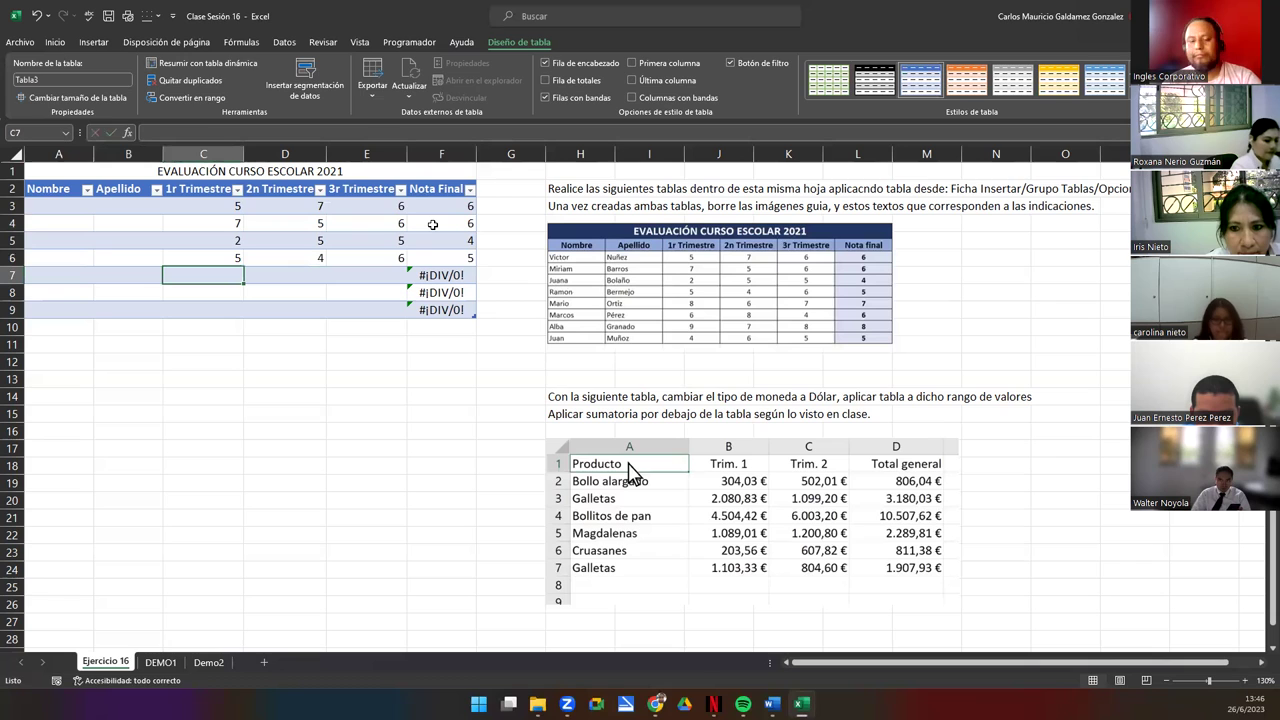
{"action": "type", "text": "8"}
{"action": "key", "text": "Tab"}
{"action": "type", "text": "6"}
{"action": "key", "text": "Tab"}
{"action": "type", "text": "7"}
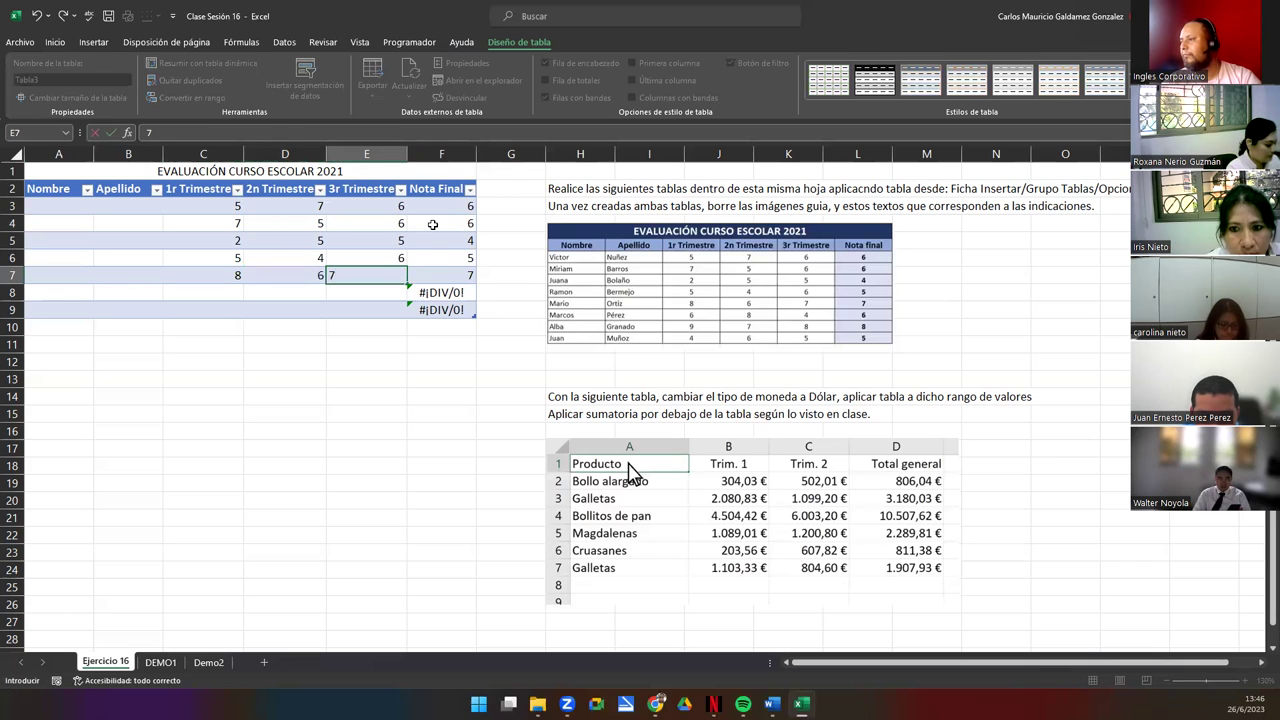
{"action": "key", "text": "Tab"}
Enter the first-trimester grades 6, 9 and 4 in C8:C10, extending the table to row 10.
{"action": "key", "text": "Tab"}
{"action": "key", "text": "Tab"}
{"action": "key", "text": "Tab"}
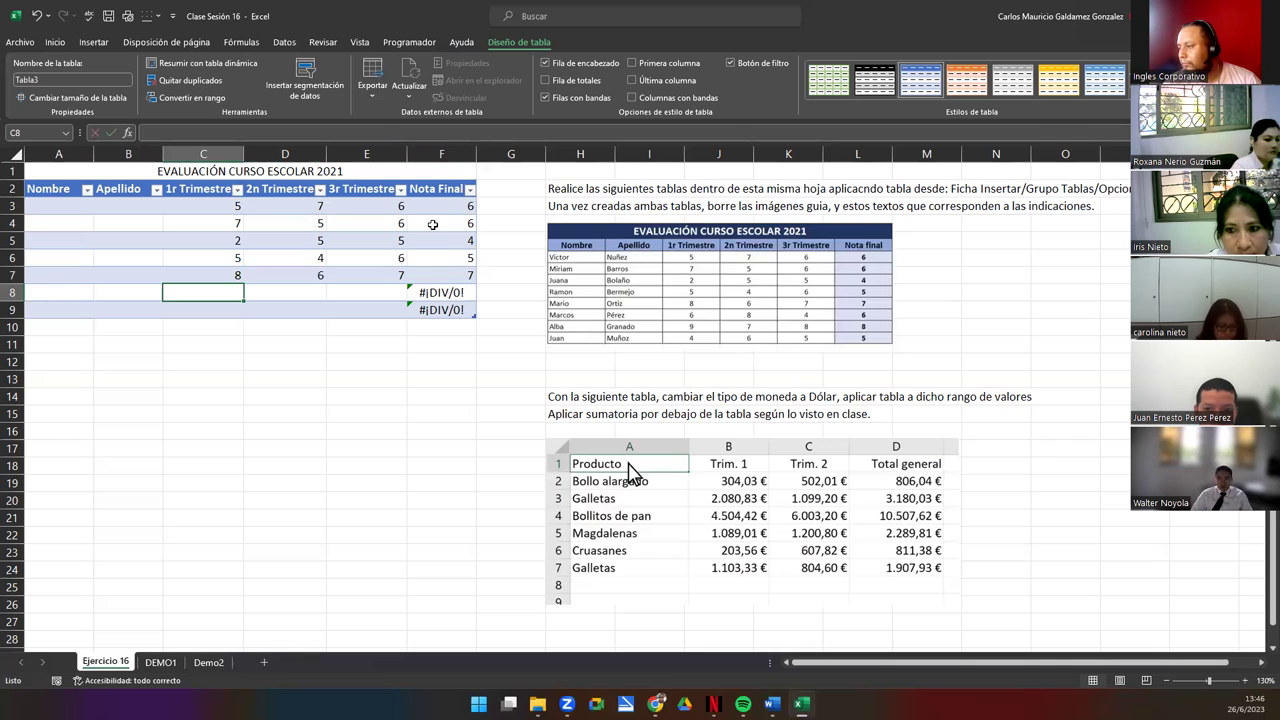
{"action": "type", "text": "6"}
{"action": "key", "text": "Return"}
{"action": "type", "text": "9"}
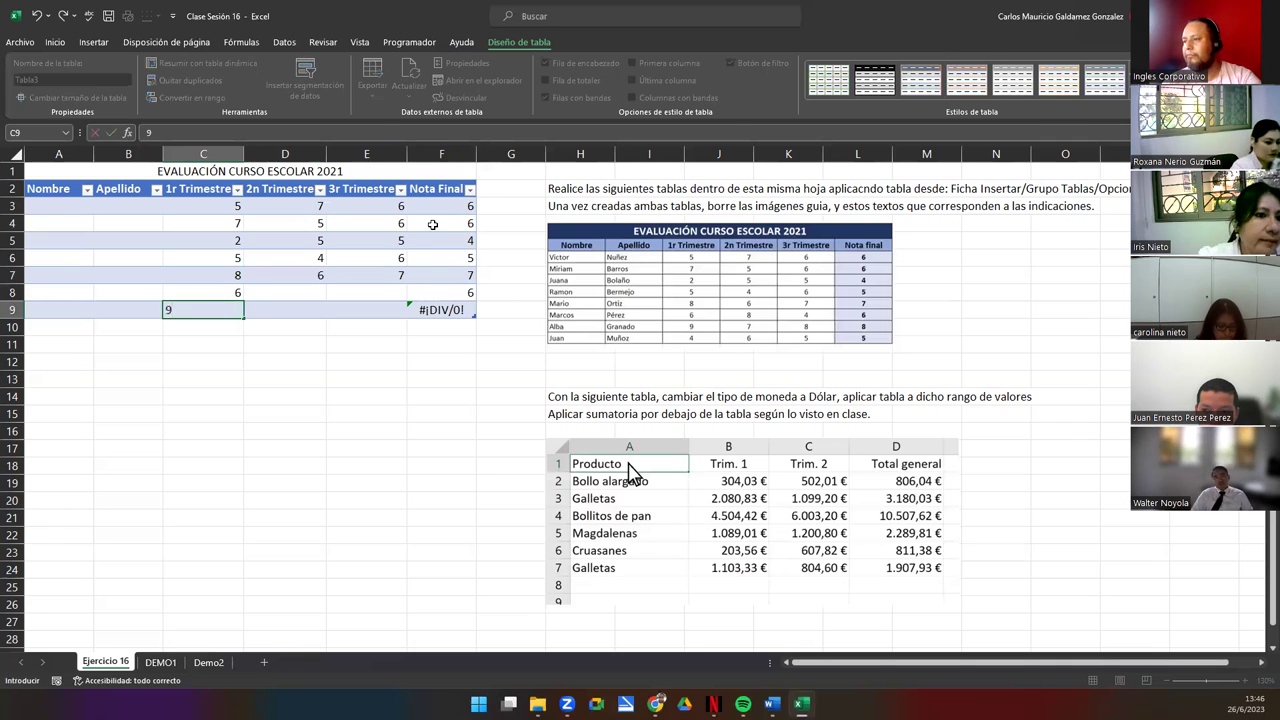
{"action": "key", "text": "Return"}
{"action": "type", "text": "4"}
Enter the last student's second- and third-trimester grades 6 and 5 in D10:E10.
{"action": "key", "text": "Tab"}
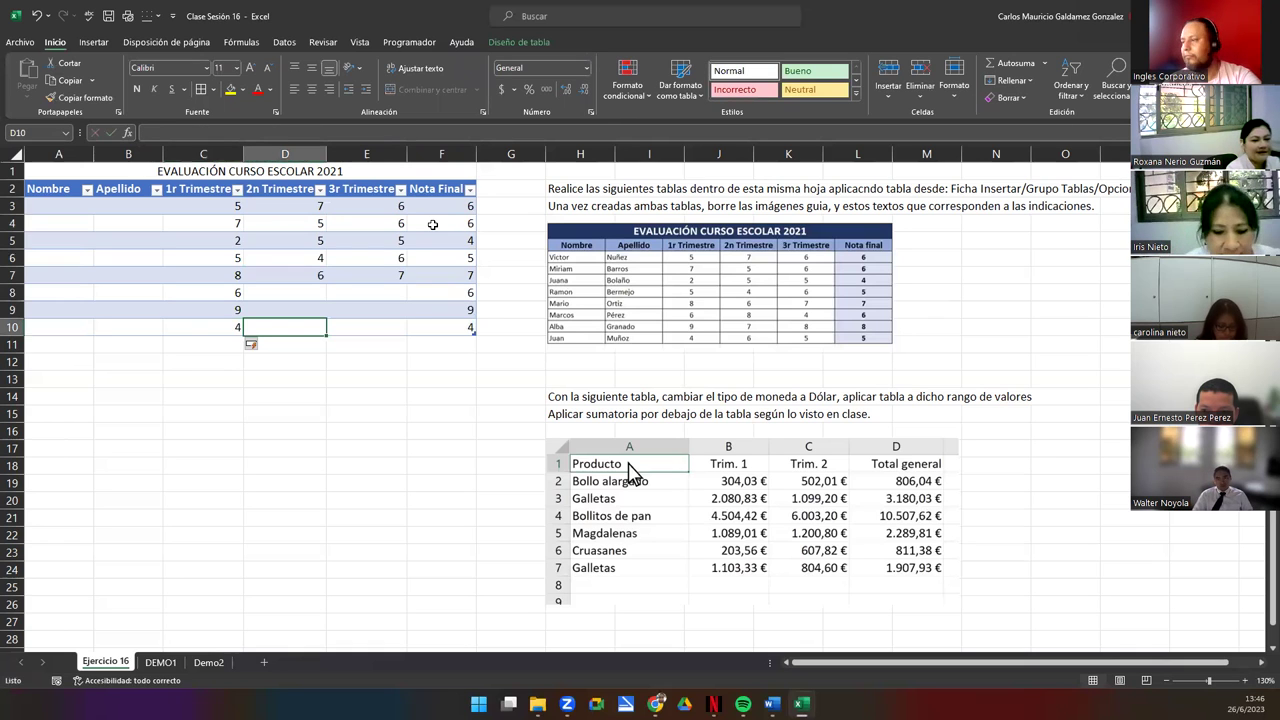
{"action": "type", "text": "6"}
{"action": "key", "text": "Tab"}
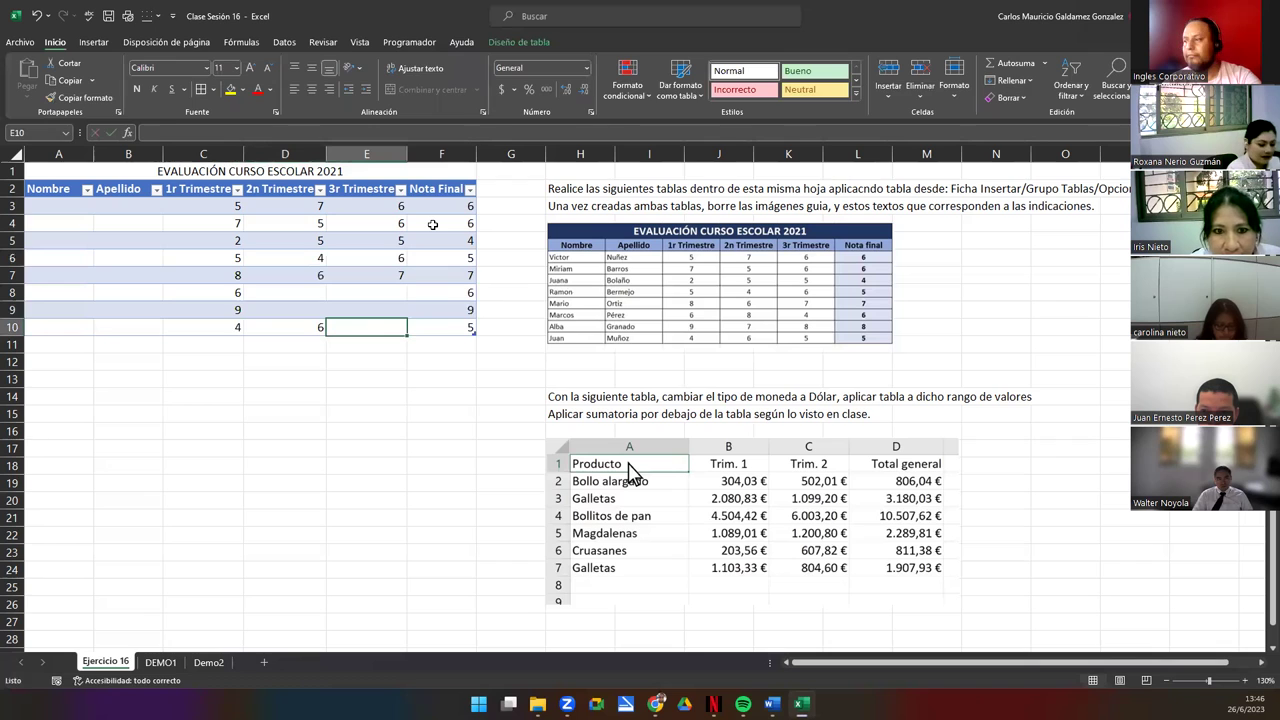
{"action": "type", "text": "5"}
{"action": "key", "text": "Up"}
Enter the remaining second-trimester grades 8 and 7 in D8:D9 and third-trimester grades 4 and 8 in E8:E9.
{"action": "key", "text": "Left"}
{"action": "key", "text": "Up"}
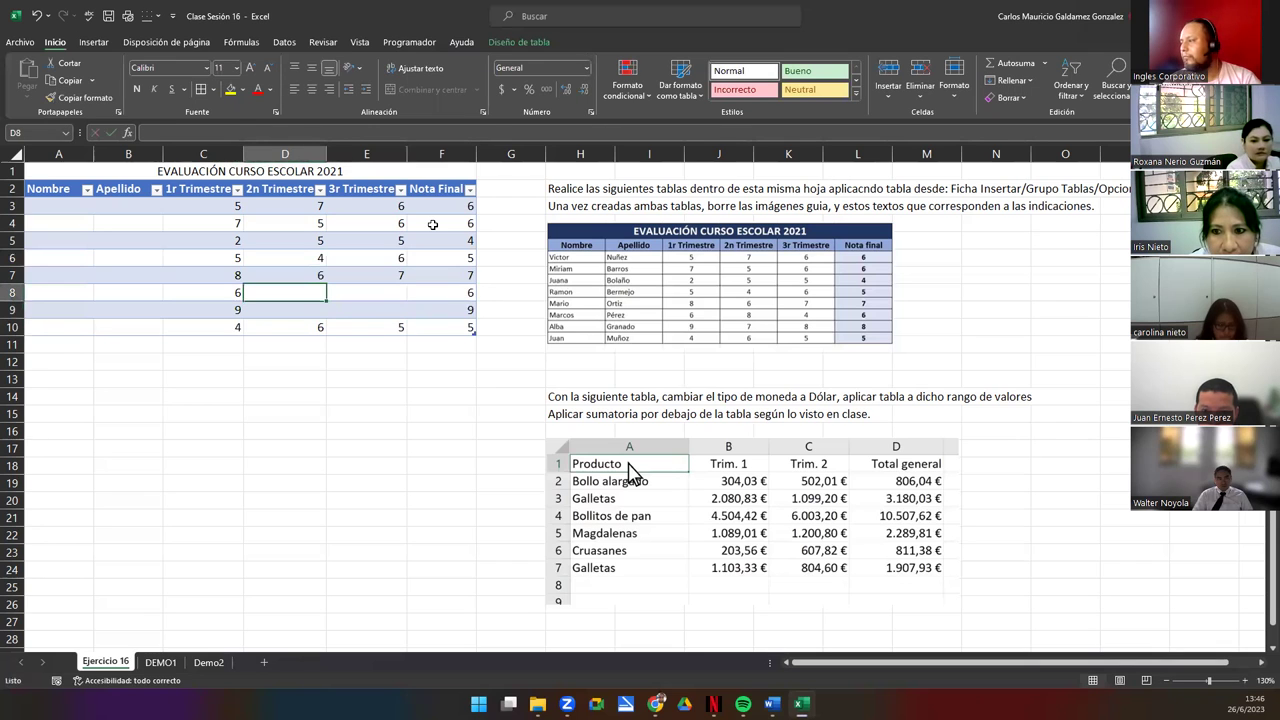
{"action": "type", "text": "8"}
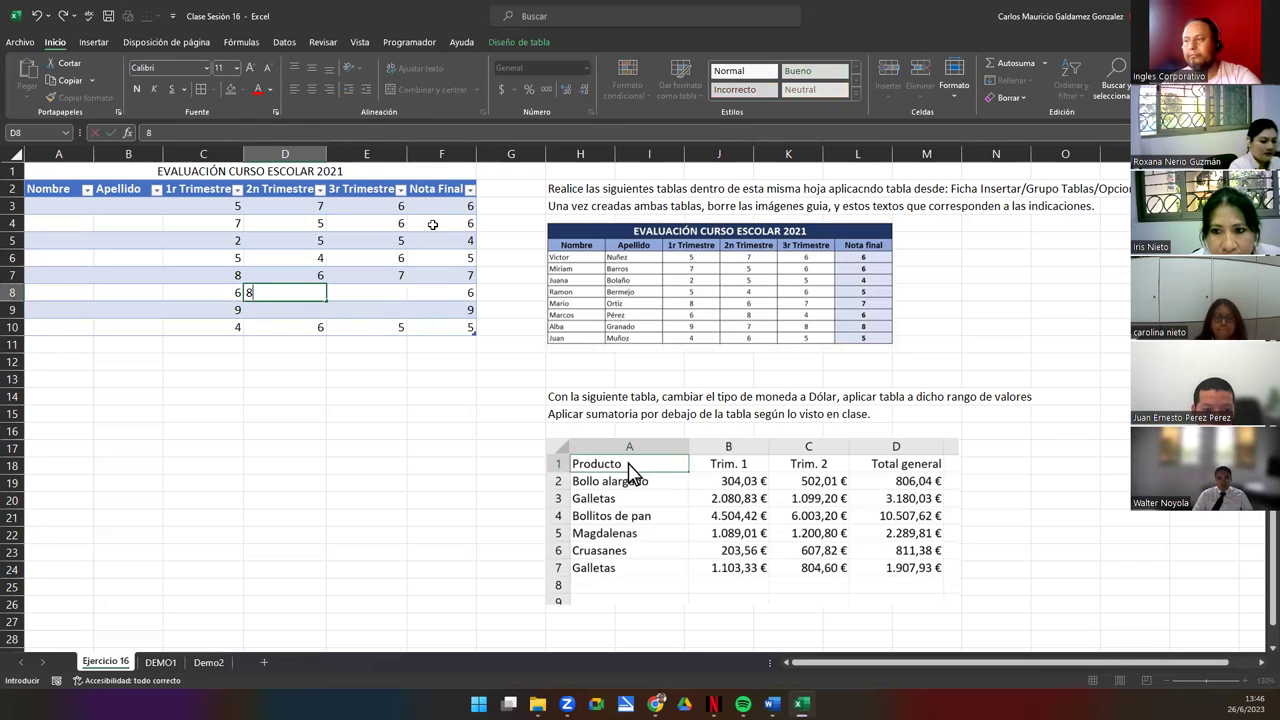
{"action": "key", "text": "Return"}
{"action": "type", "text": "7"}
{"action": "key", "text": "Tab"}
{"action": "key", "text": "Up"}
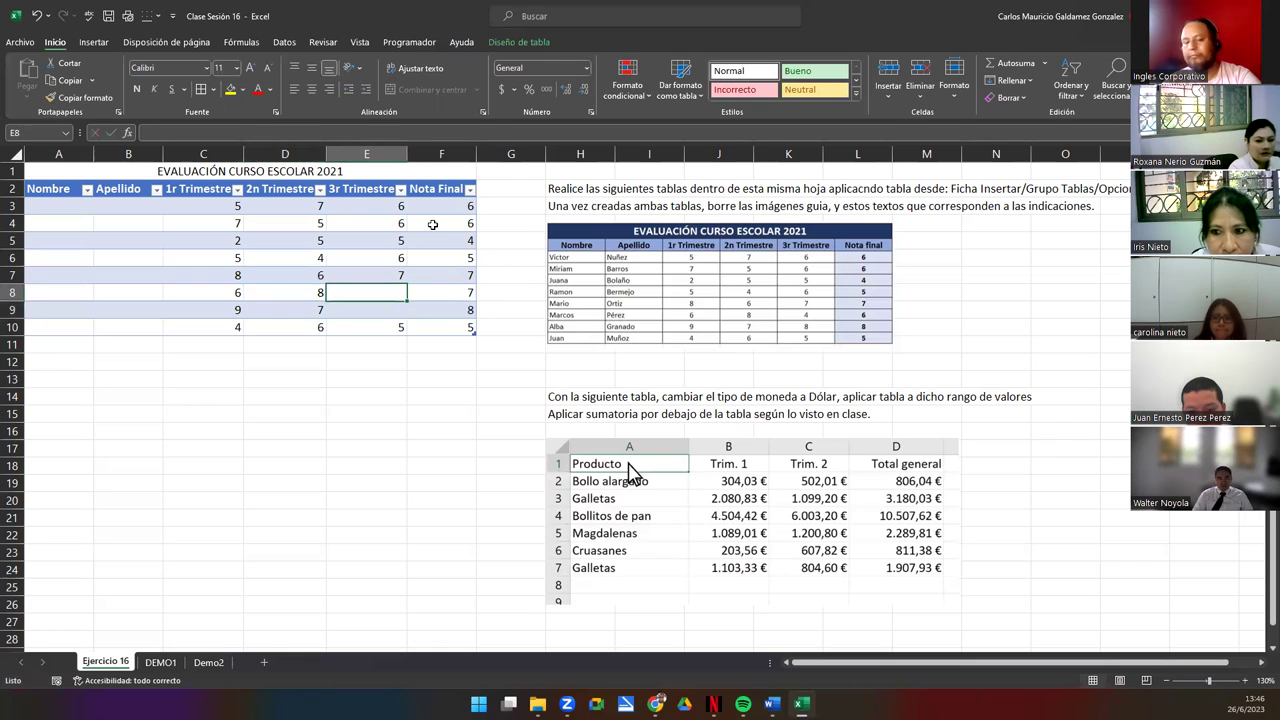
{"action": "type", "text": "4"}
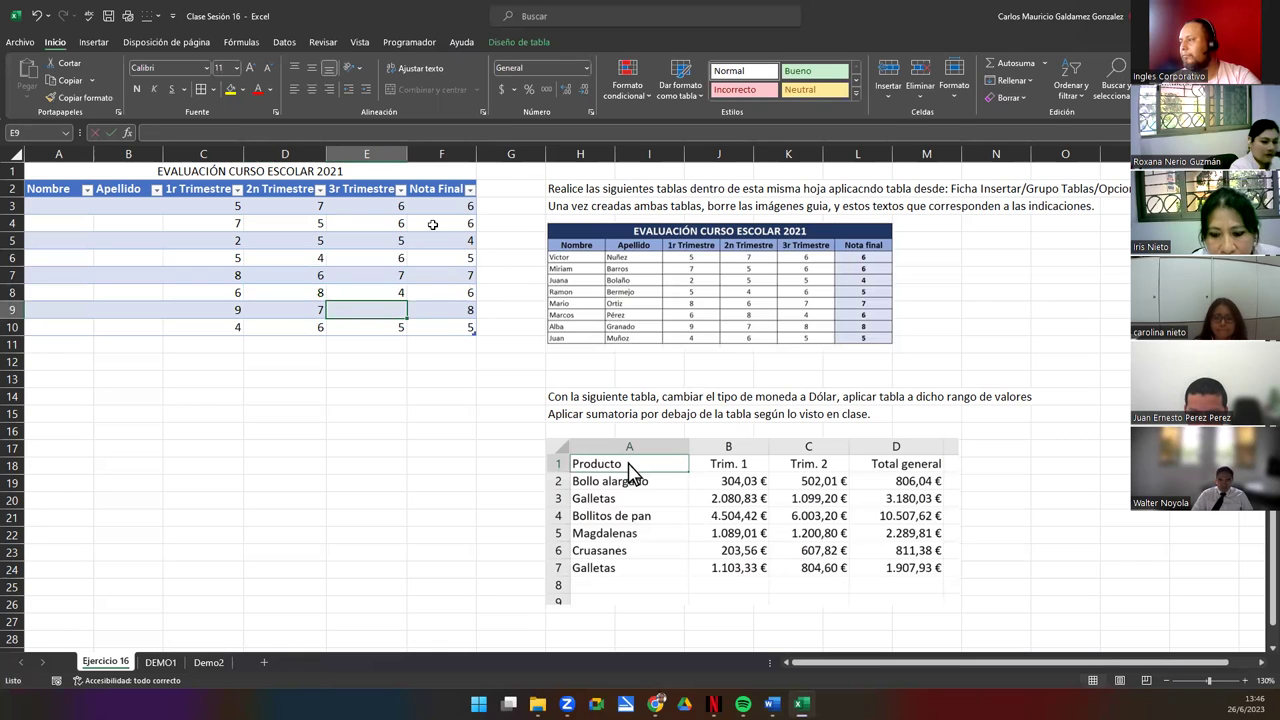
{"action": "type", "text": "8"}
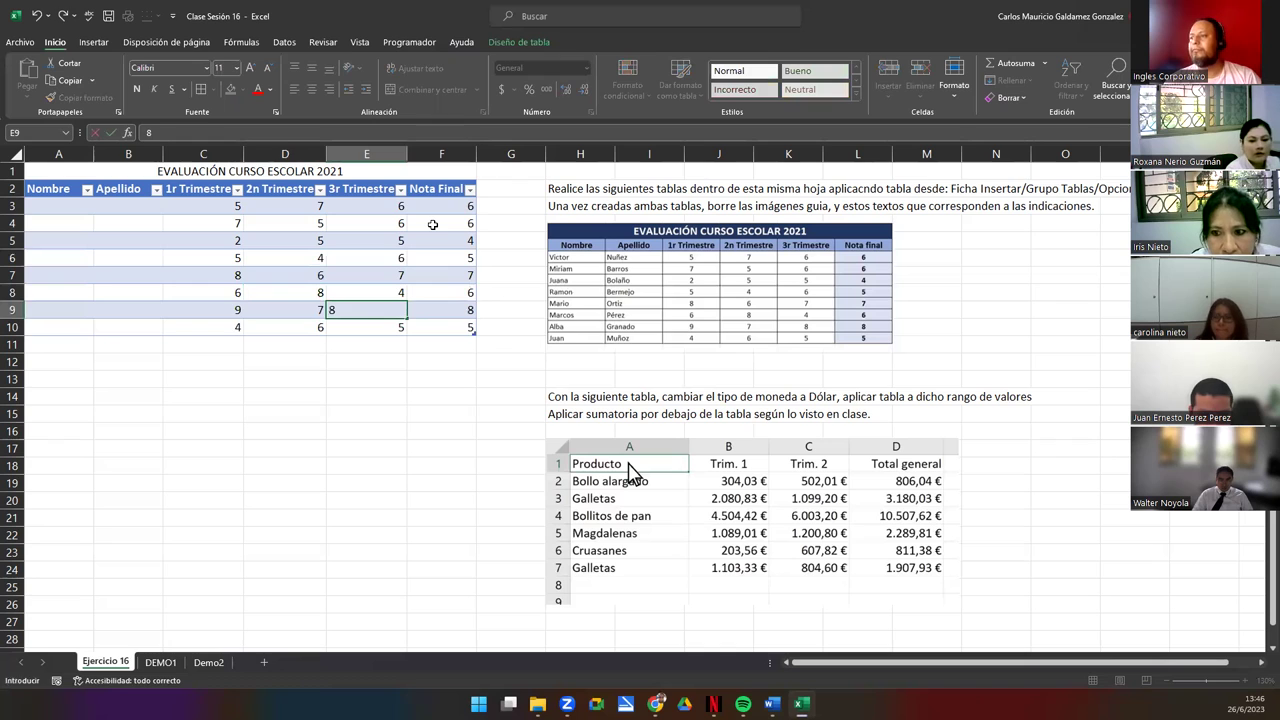
{"action": "key", "text": "Left"}
Fill A3:A6 of the Nombre column with the first four students' first names from the guide image.
{"action": "key", "text": "Left"}
{"action": "key", "text": "Left"}
{"action": "key", "text": "Left"}
{"action": "key", "text": "Up"}
{"action": "key", "text": "Up"}
{"action": "key", "text": "Up"}
{"action": "key", "text": "Up"}
{"action": "key", "text": "Up"}
{"action": "key", "text": "Up"}
{"action": "key", "text": "Up"}
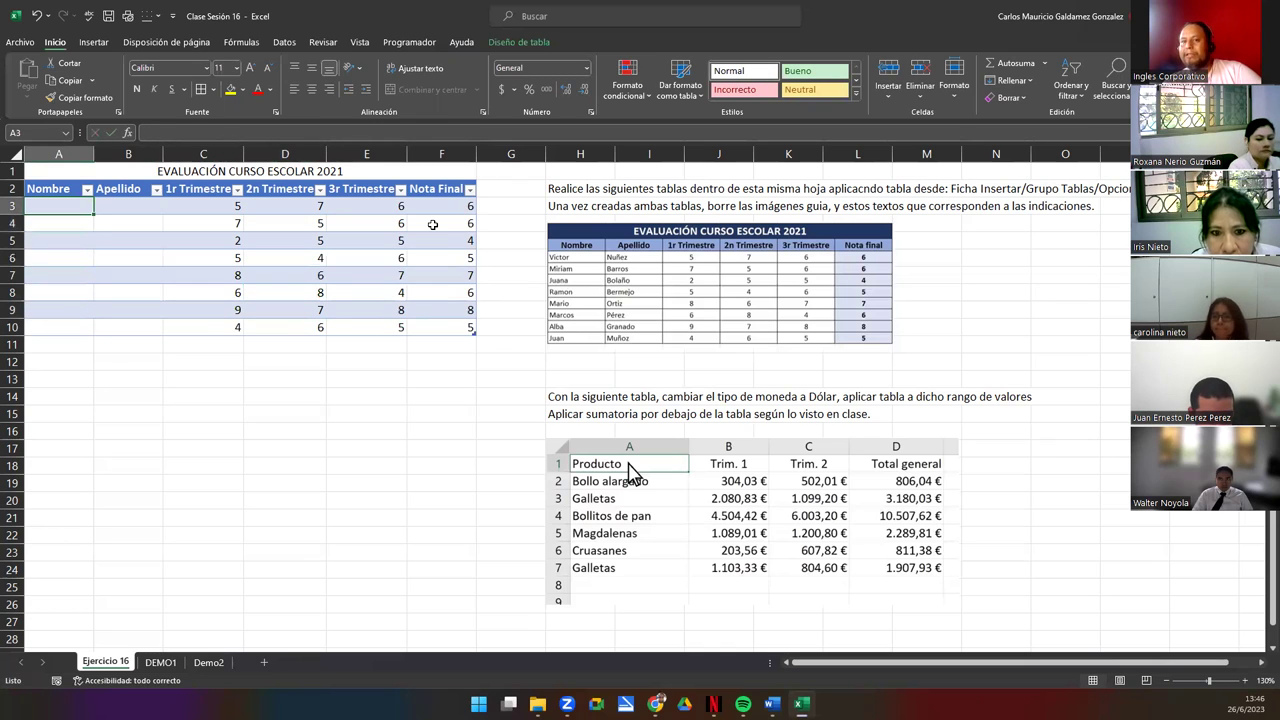
{"action": "type", "text": "Victor M"}
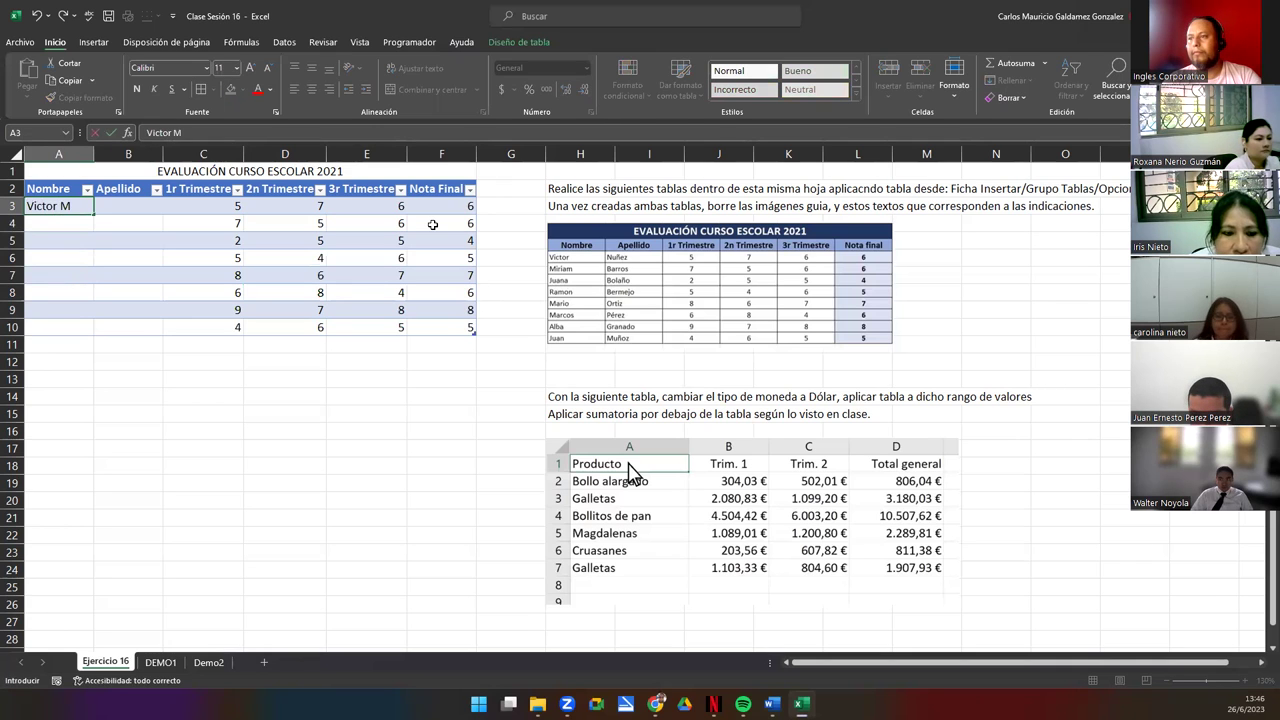
{"action": "key", "text": "BackSpace"}
{"action": "key", "text": "BackSpace"}
{"action": "key", "text": "Return"}
{"action": "type", "text": "Mir"}
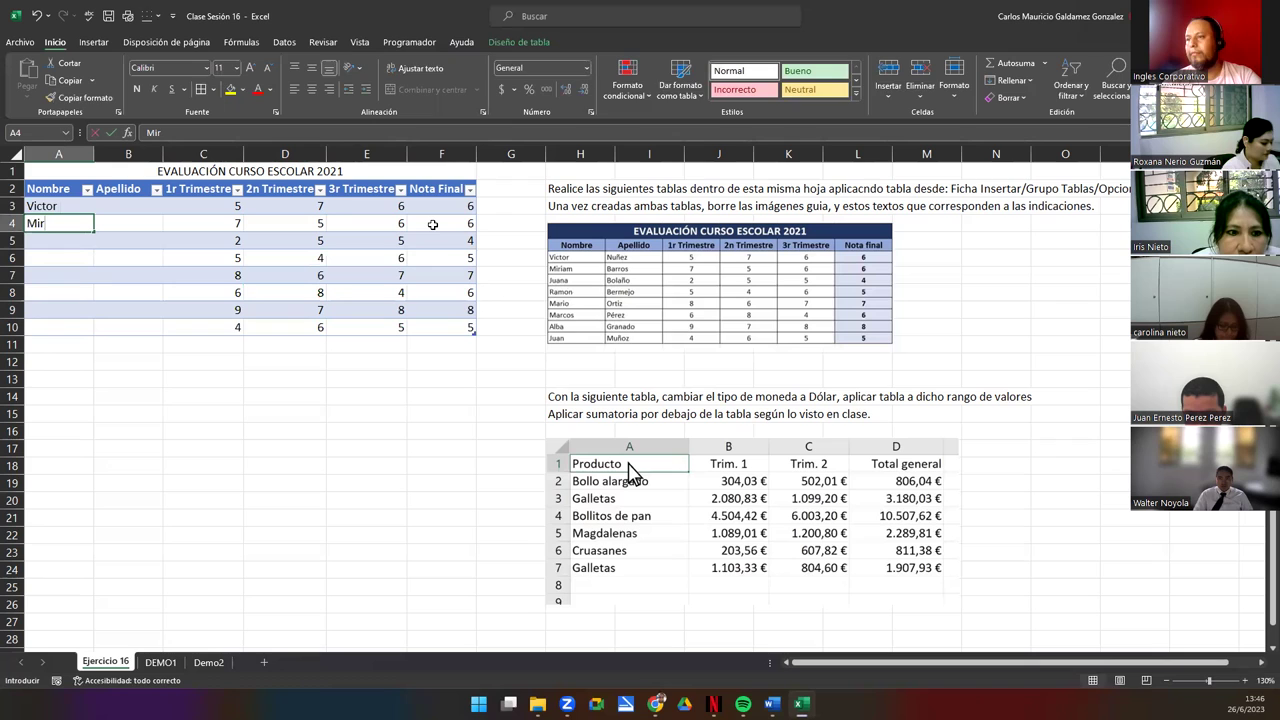
{"action": "type", "text": "iam"}
{"action": "key", "text": "Return"}
{"action": "type", "text": "Juana"}
{"action": "key", "text": "Return"}
{"action": "type", "text": "Ramon"}
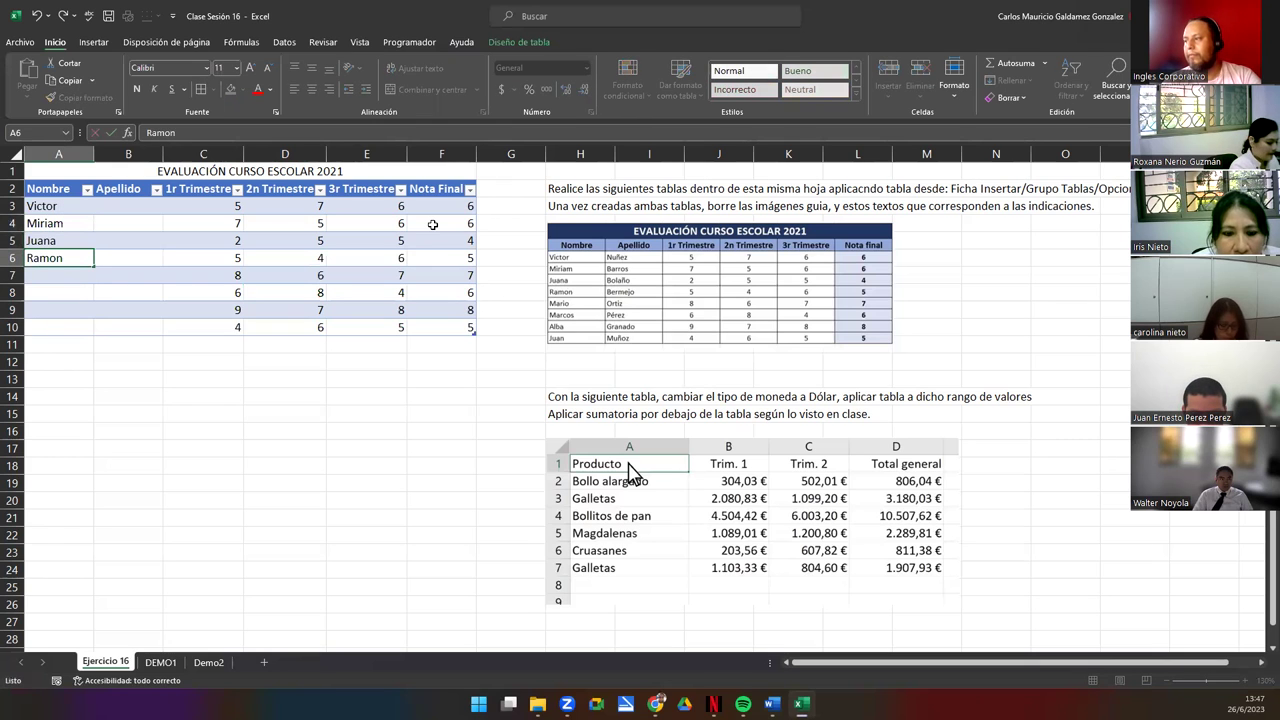
{"action": "key", "text": "Return"}
Fill A7:A10 of the Nombre column with the last four students' first names from the guide image.
{"action": "type", "text": "Mario"}
{"action": "key", "text": "Return"}
{"action": "type", "text": "Mariocos"}
{"action": "key", "text": "Return"}
{"action": "type", "text": "Alba"}
{"action": "key", "text": "Return"}
{"action": "type", "text": "Juana"}
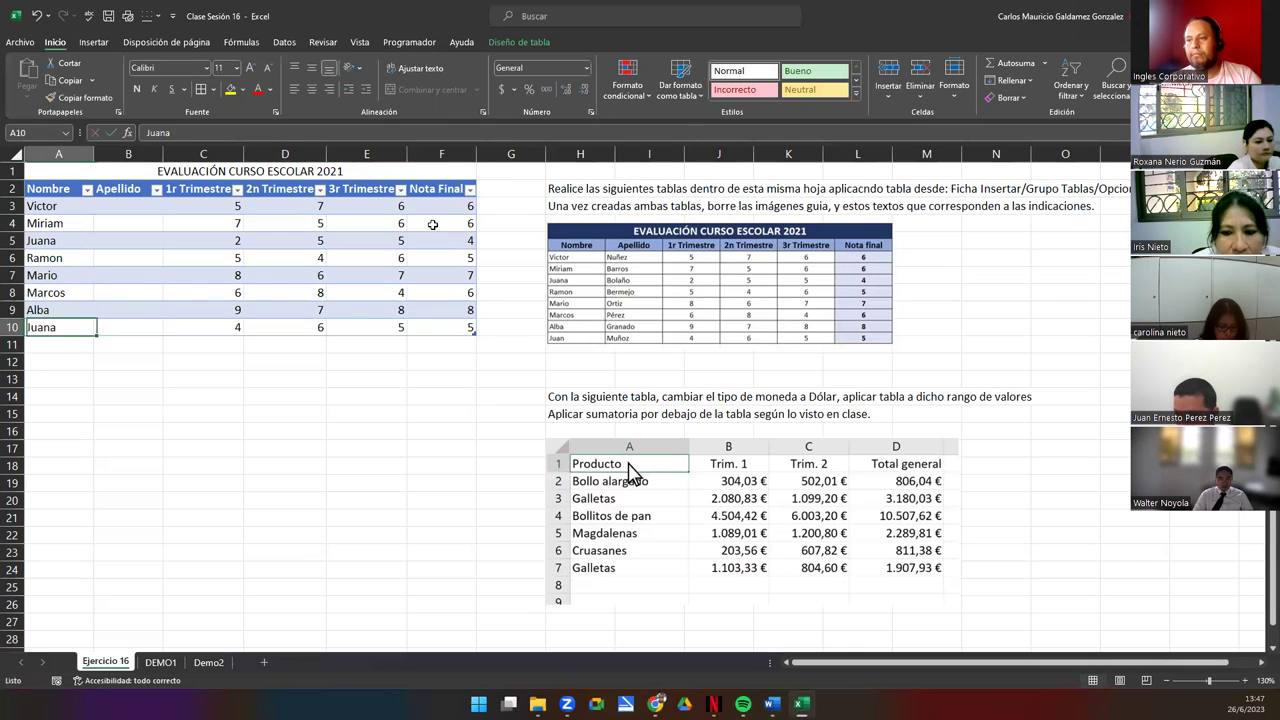
{"action": "key", "text": "F2"}
{"action": "key", "text": "BackSpace"}
{"action": "key", "text": "Tab"}
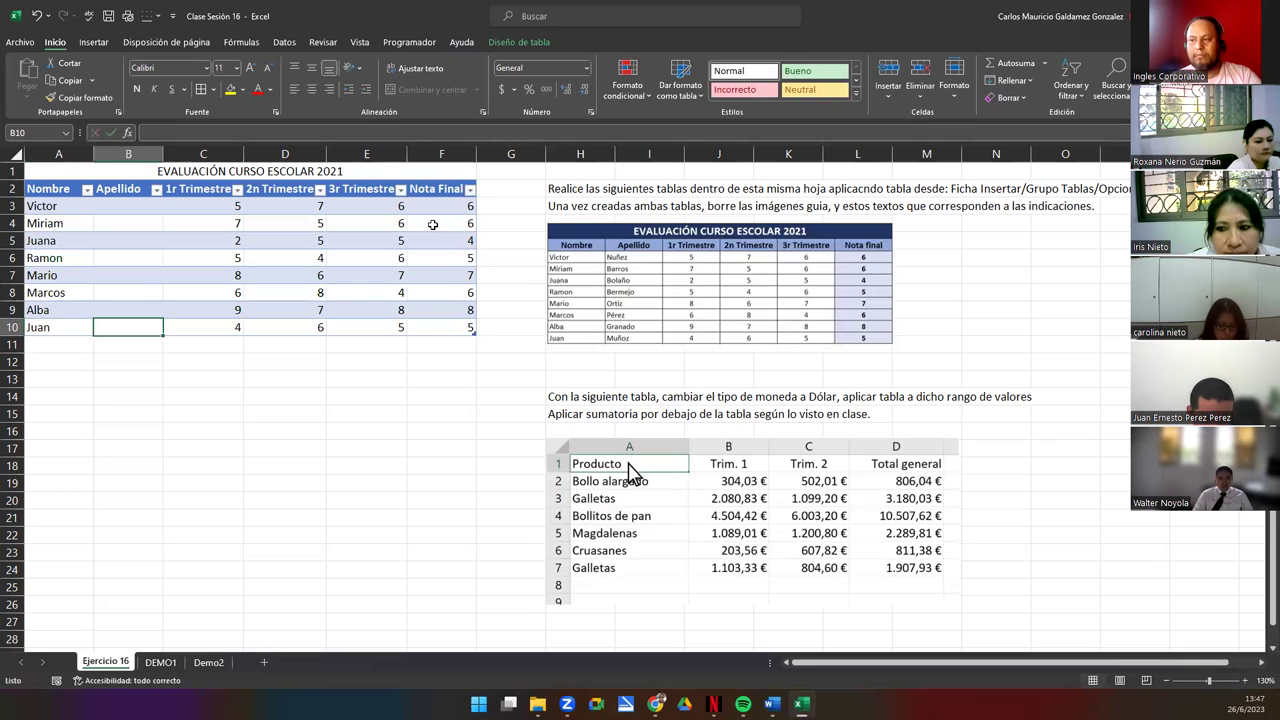
Fill B3:B6 of the Apellido column with the first four students' surnames from the guide image.
{"action": "key", "text": "Up"}
{"action": "key", "text": "Up"}
{"action": "key", "text": "Up"}
{"action": "key", "text": "Up"}
{"action": "key", "text": "Up"}
{"action": "key", "text": "Up"}
{"action": "key", "text": "Up"}
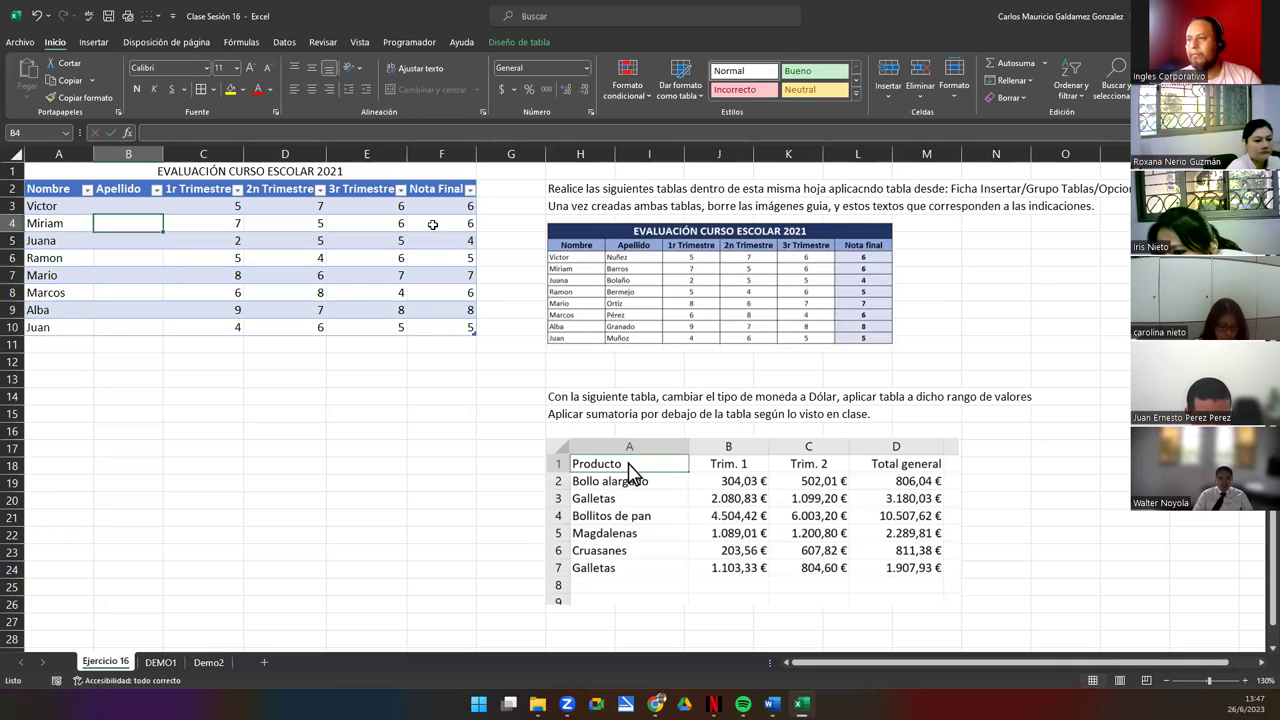
{"action": "type", "text": "Nuñez"}
{"action": "key", "text": "Return"}
{"action": "type", "text": "Barros"}
{"action": "key", "text": "Return"}
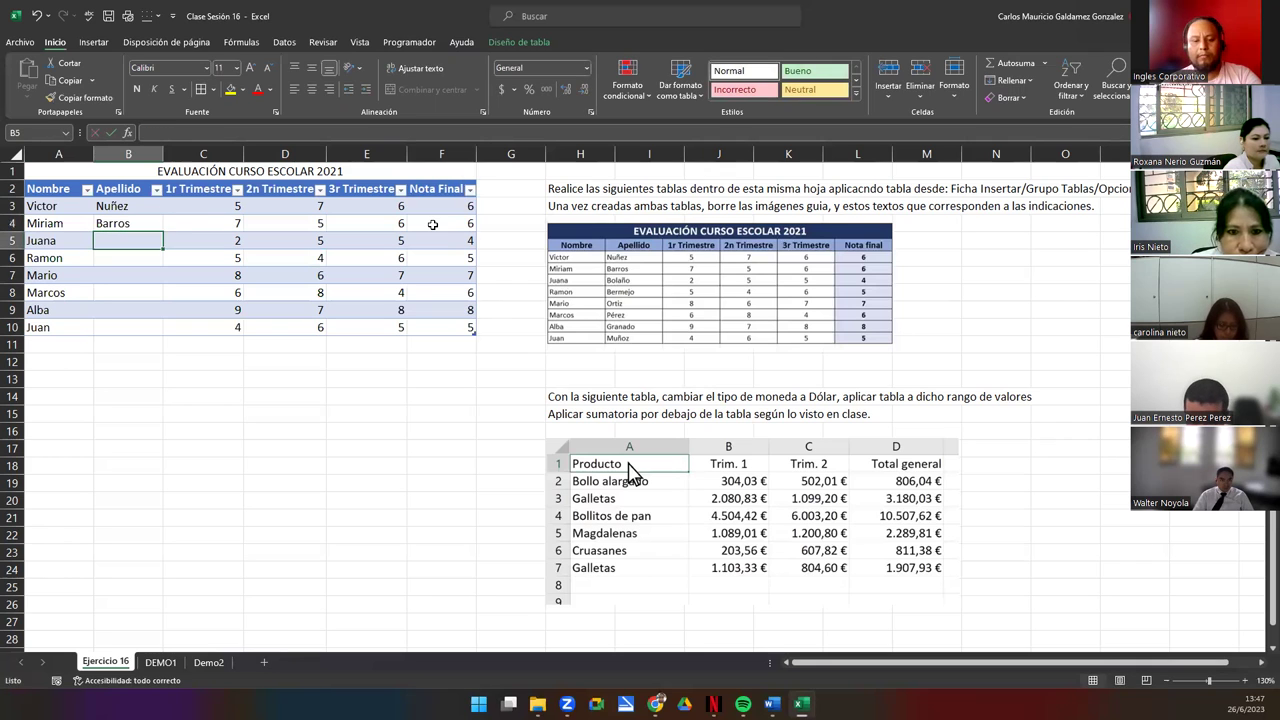
{"action": "type", "text": "Bolaño"}
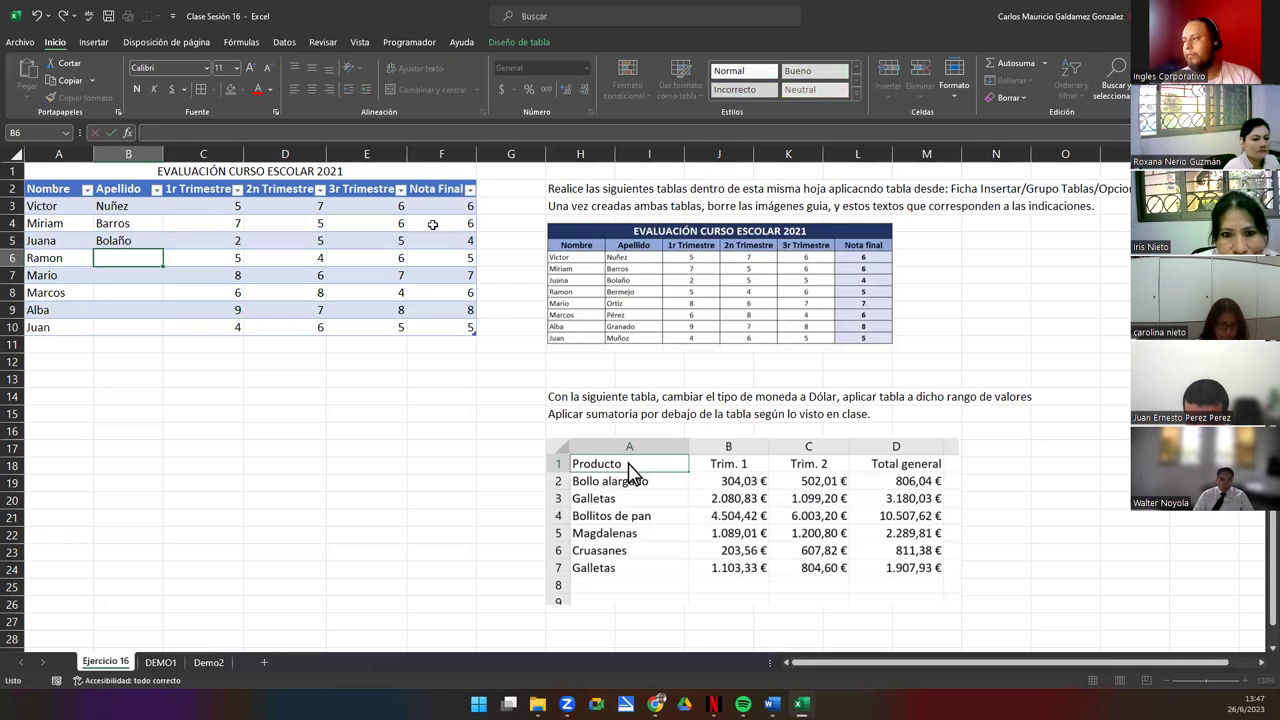
{"action": "key", "text": "Return"}
{"action": "type", "text": "Bermejo"}
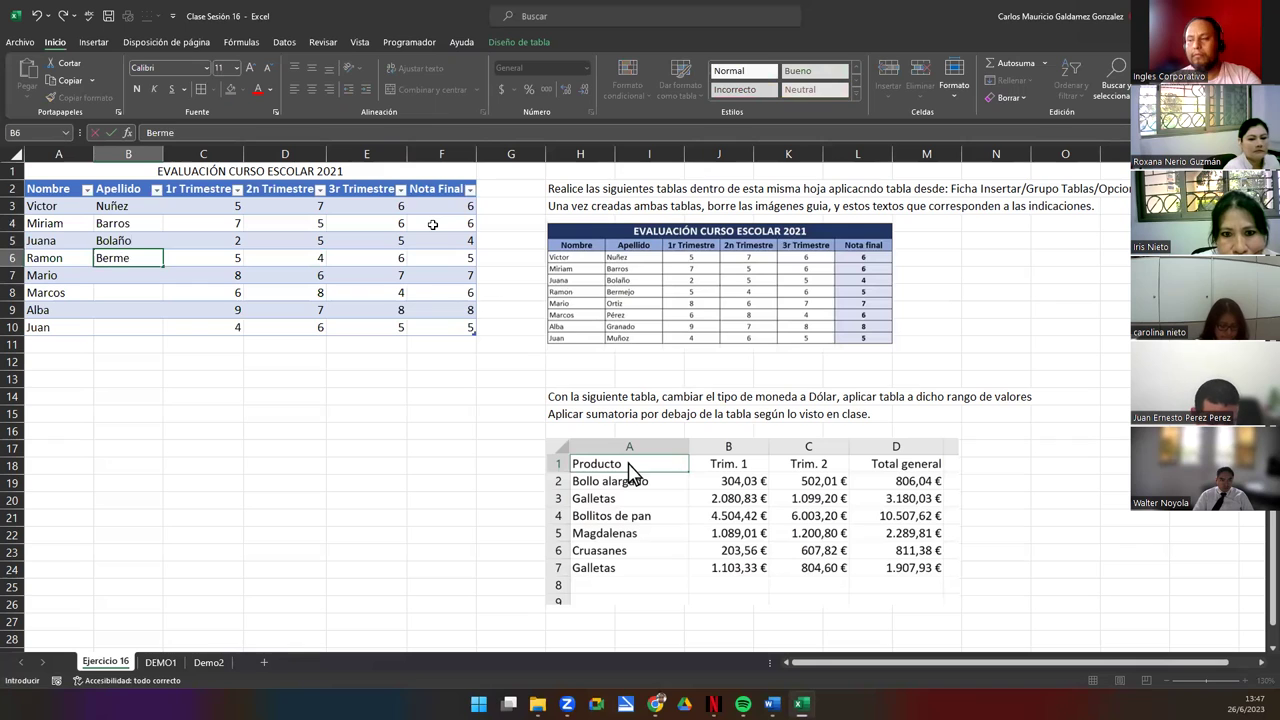
{"action": "key", "text": "Return"}
Fill B7:B10 of the Apellido column with the last four students' surnames from the guide image.
{"action": "type", "text": "Ortiz"}
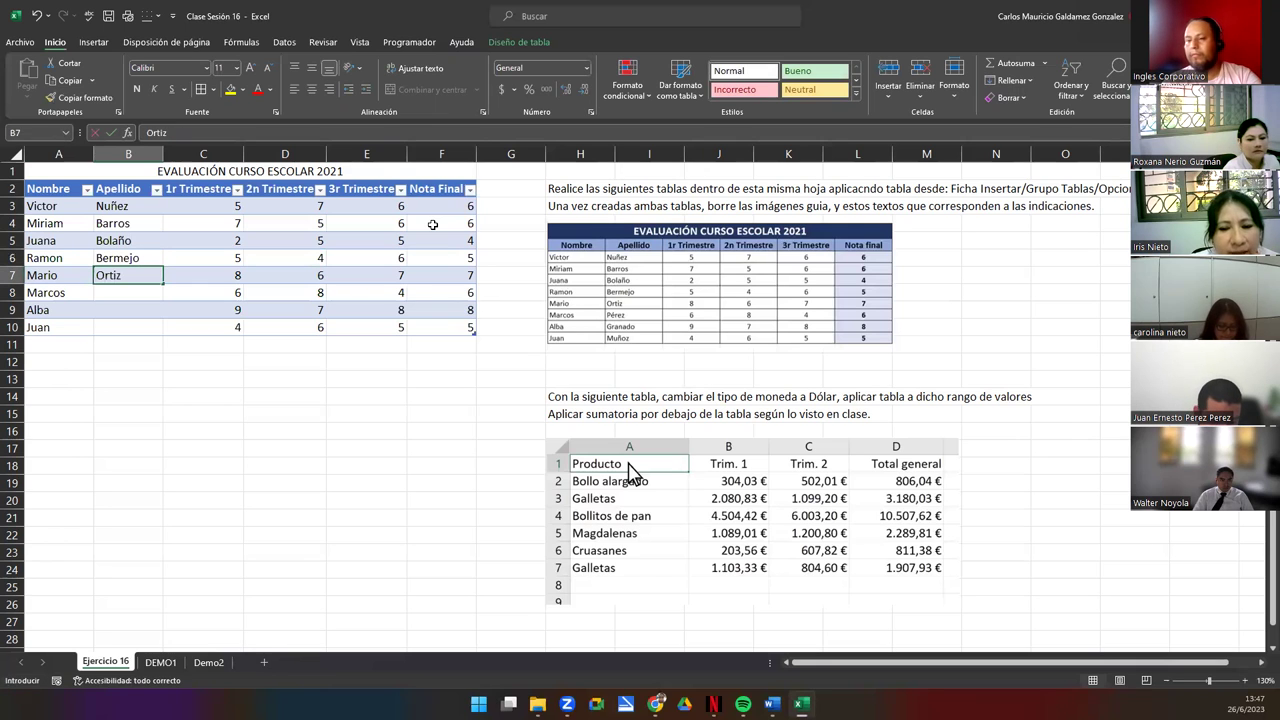
{"action": "key", "text": "Return"}
{"action": "type", "text": "Perez"}
{"action": "key", "text": "Return"}
{"action": "type", "text": "Granado"}
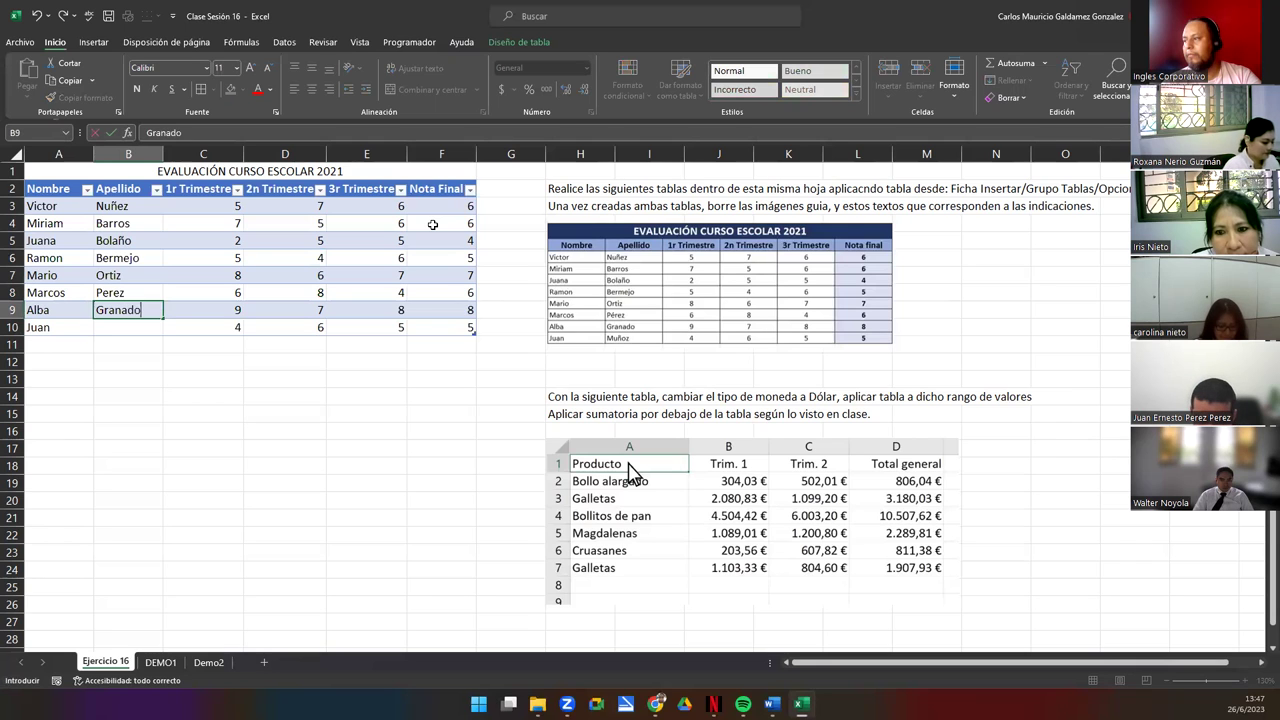
{"action": "key", "text": "Return"}
{"action": "type", "text": "Muños"}
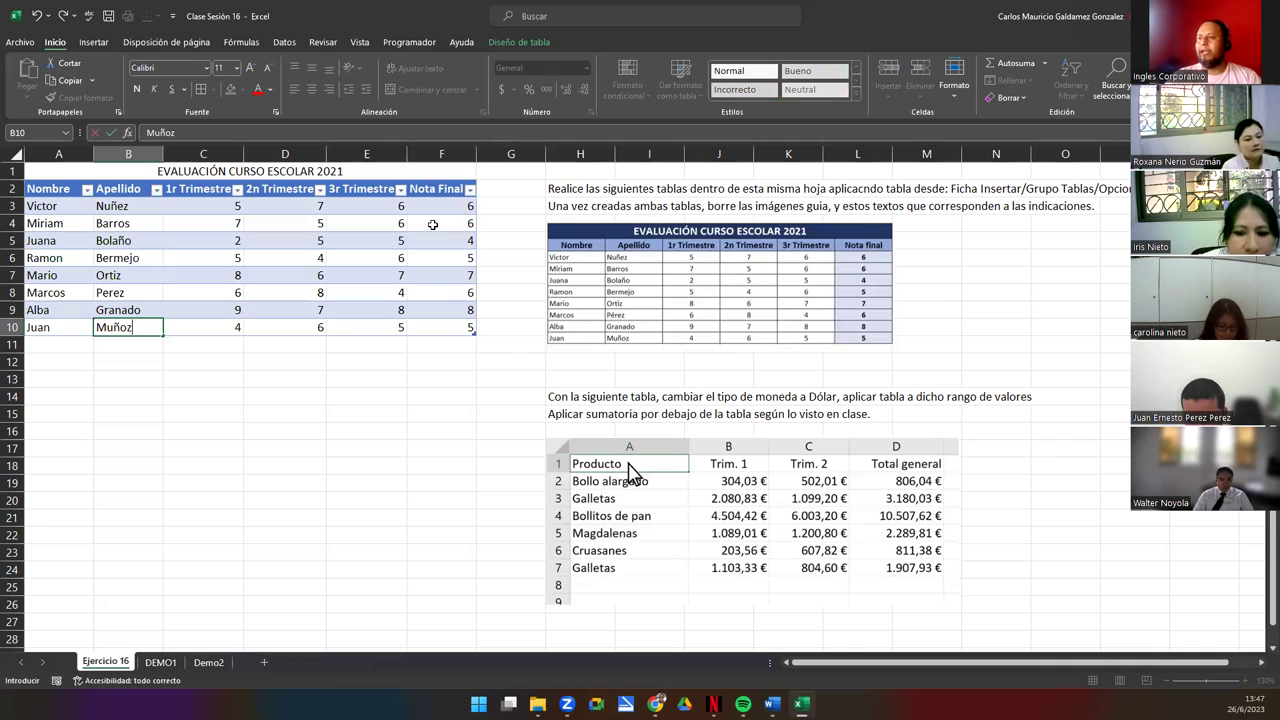
{"action": "left_click", "coordinate": [150, 272]}
Center the grades and final grades in C3:F10 horizontally.
{"action": "left_click_drag", "start_coordinate": [188, 205], "coordinate": [434, 324]}
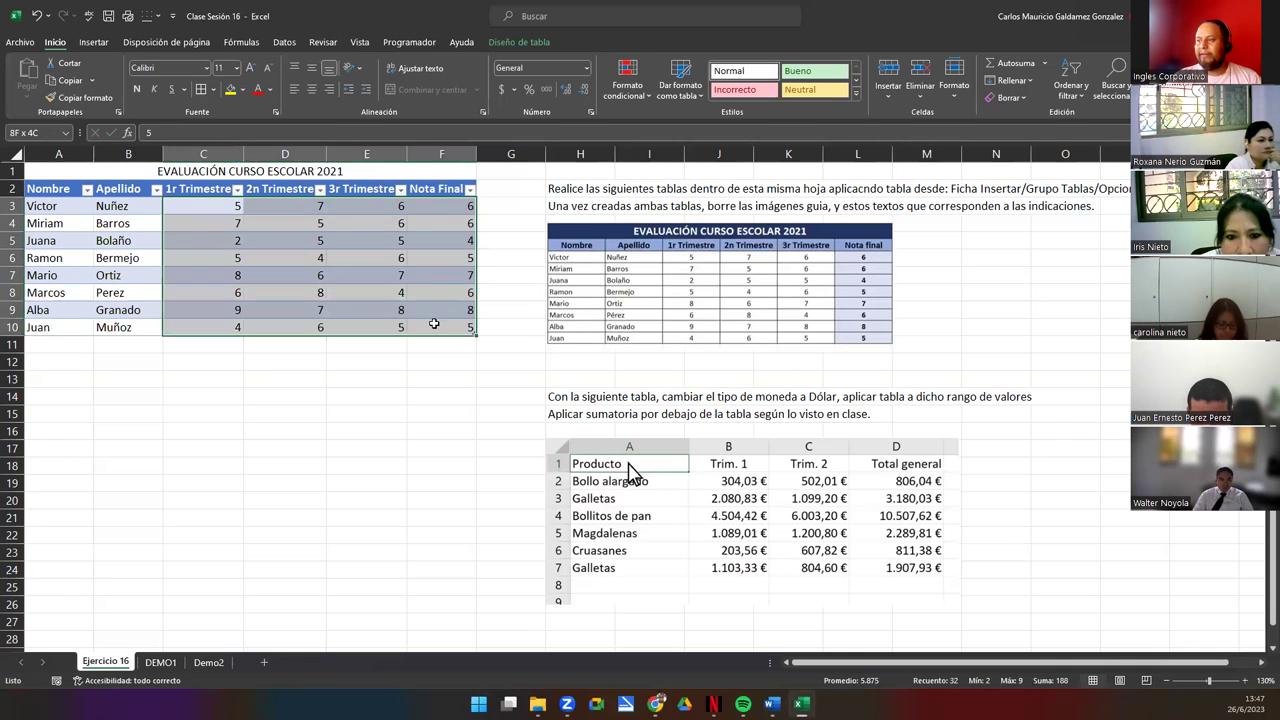
{"action": "left_click", "coordinate": [312, 89]}
{"action": "left_click", "coordinate": [339, 323]}
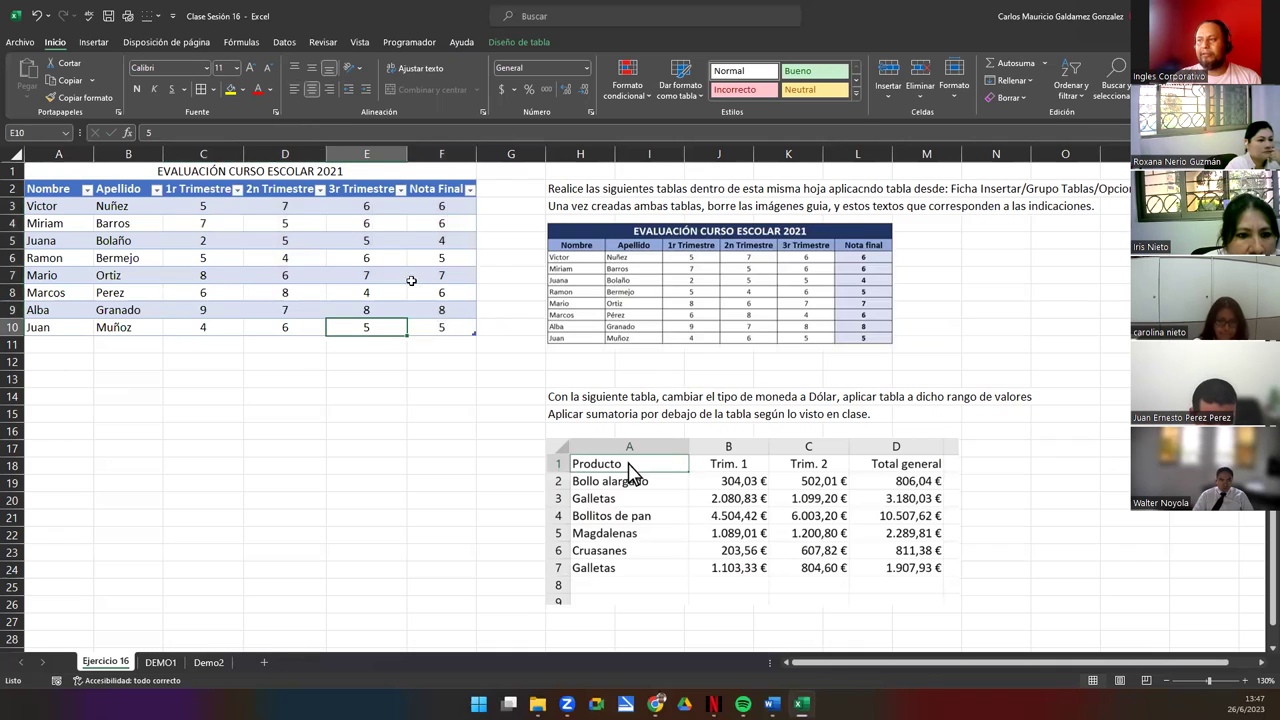
Restyle the grades table with the Medium table style that has an orange header and grey banded rows.
{"action": "left_click", "coordinate": [58, 203]}
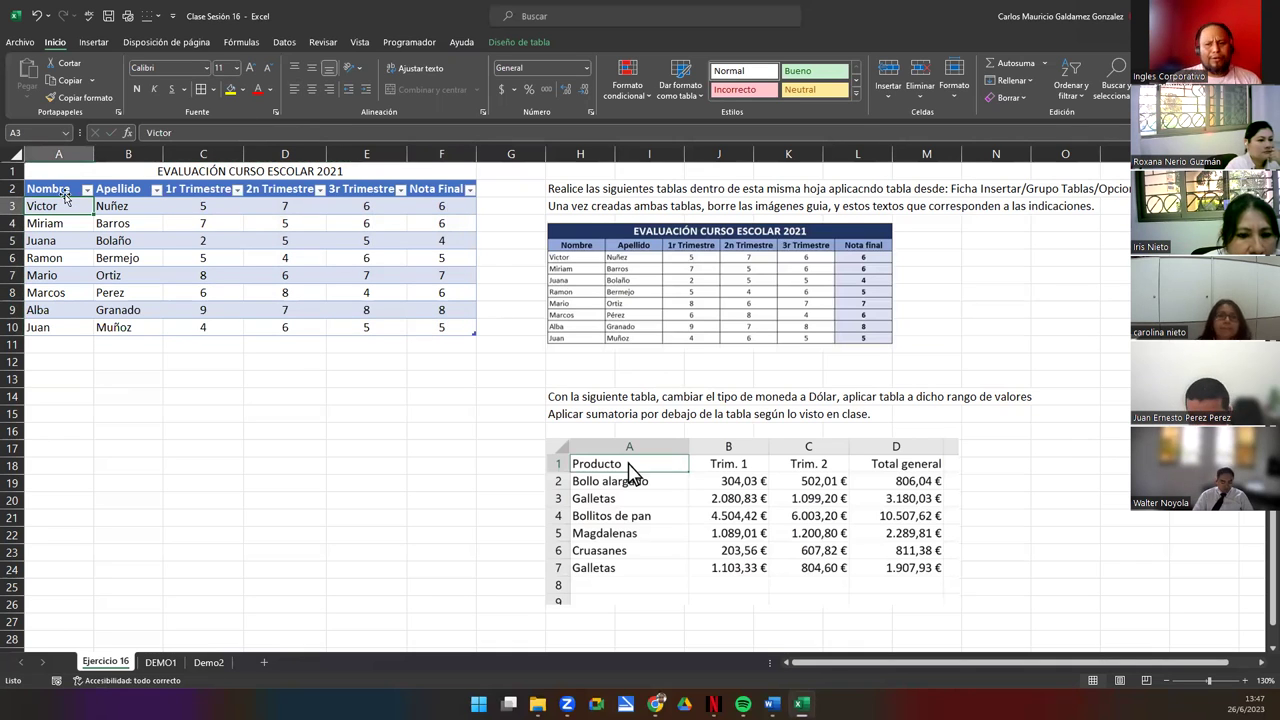
{"action": "left_click", "coordinate": [519, 42]}
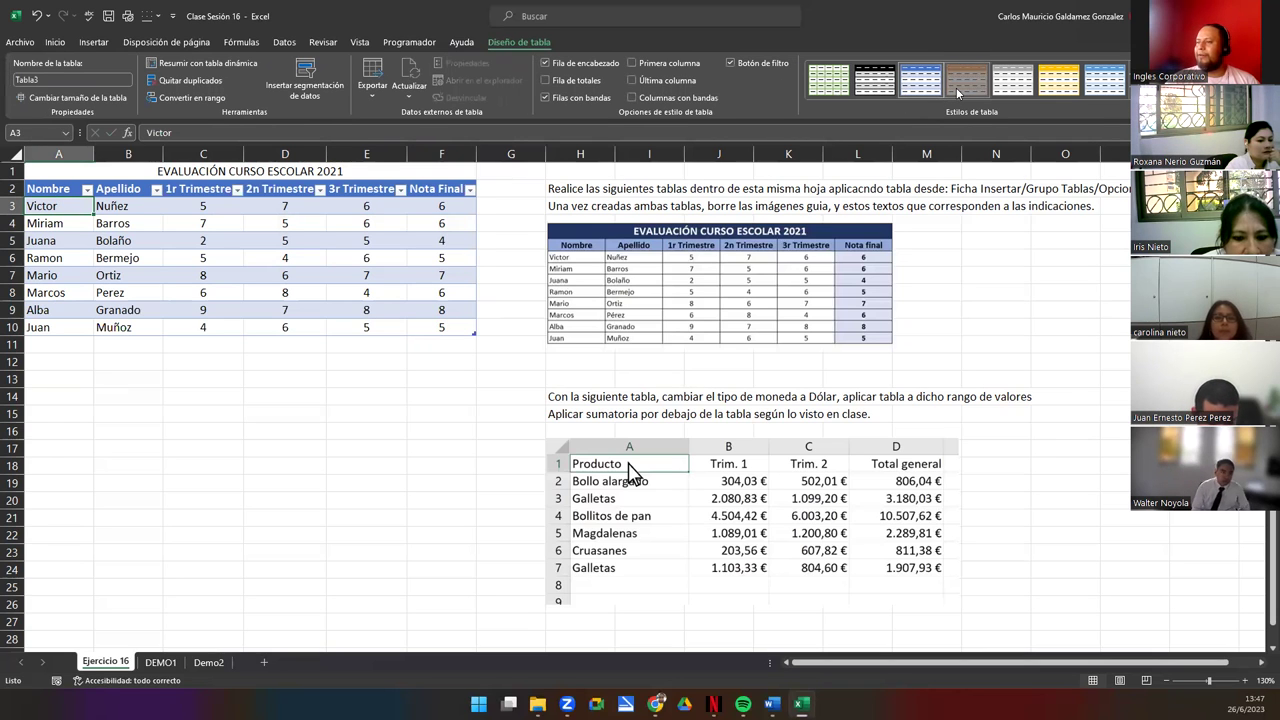
{"action": "left_click", "coordinate": [958, 90]}
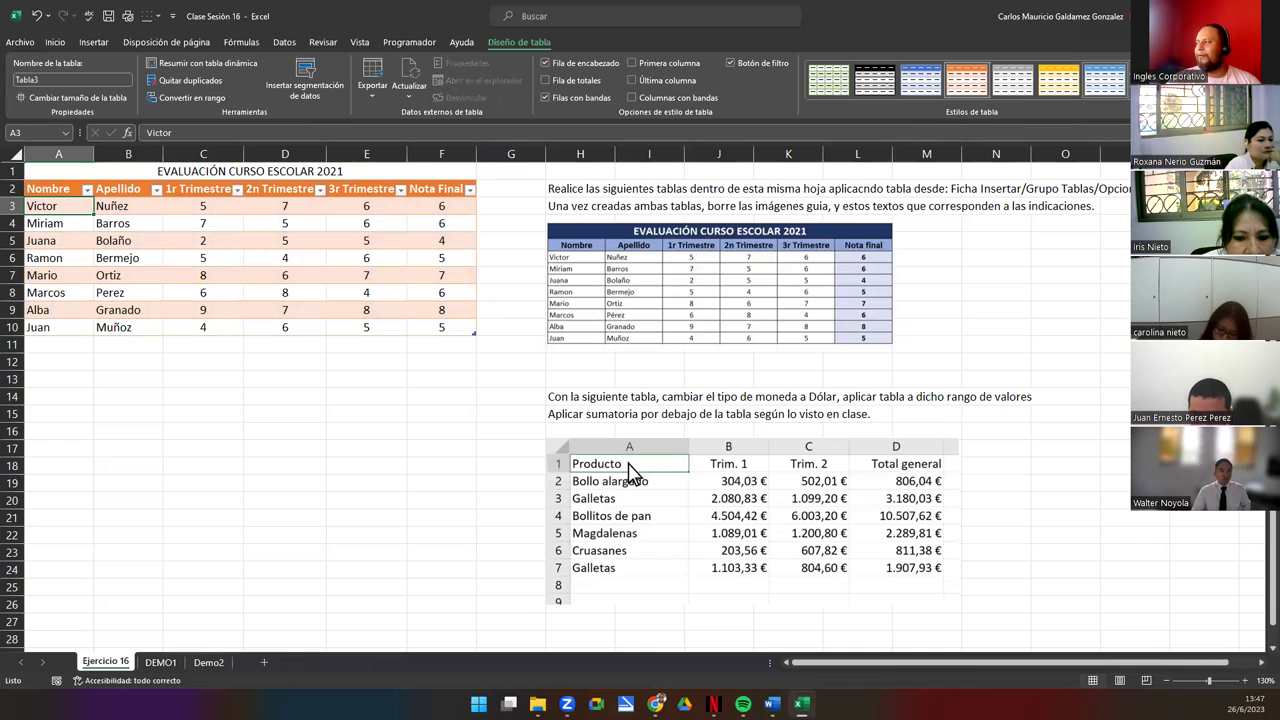
{"action": "left_click", "coordinate": [1136, 103]}
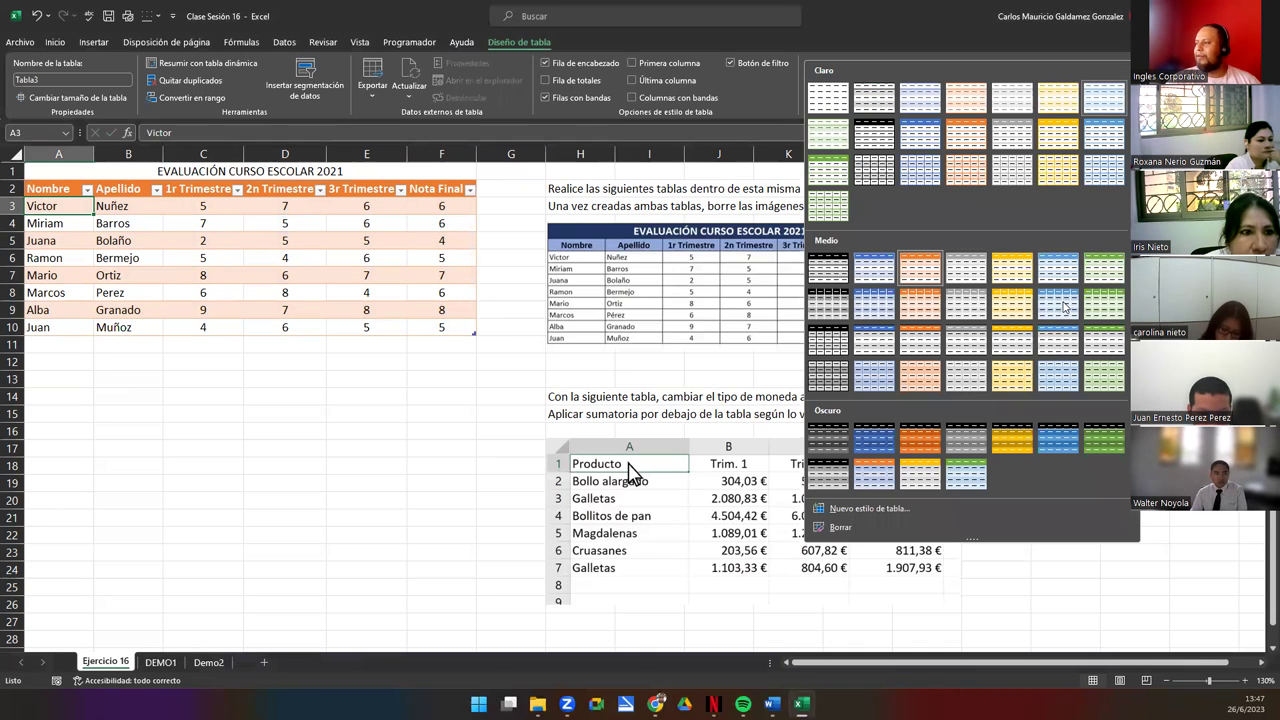
{"action": "left_click", "coordinate": [911, 359]}
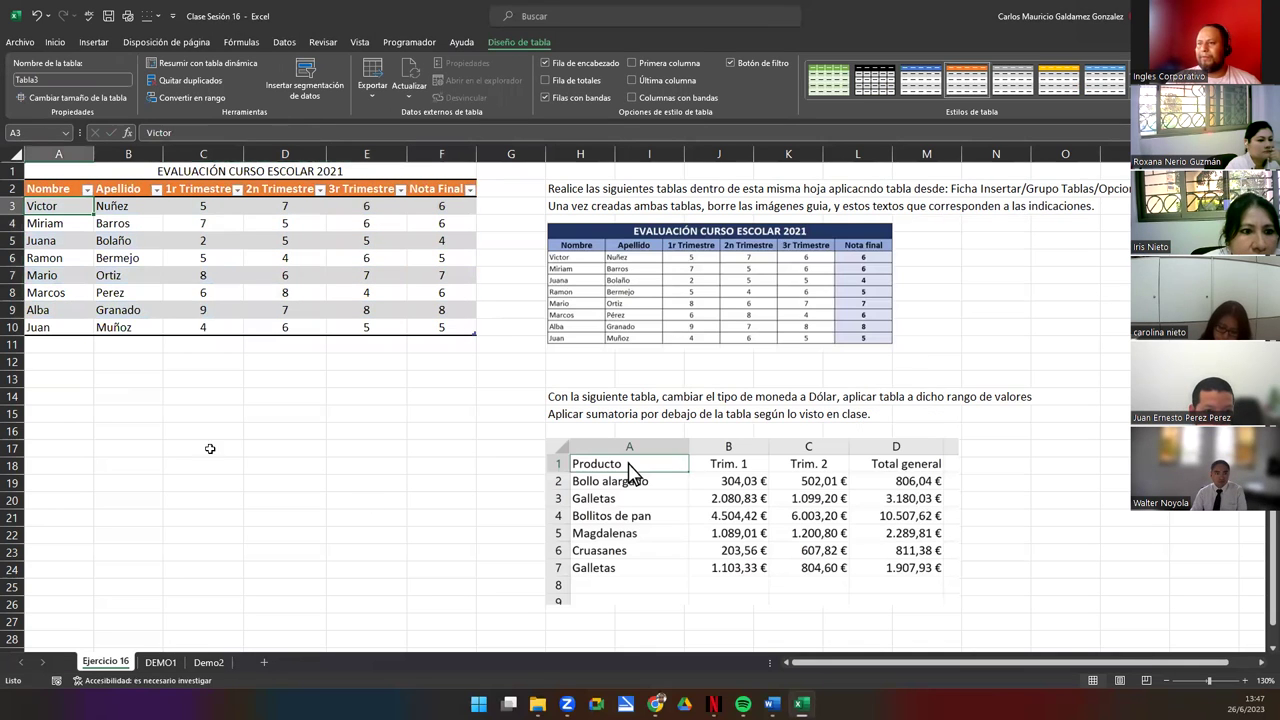
{"action": "left_click", "coordinate": [134, 393]}
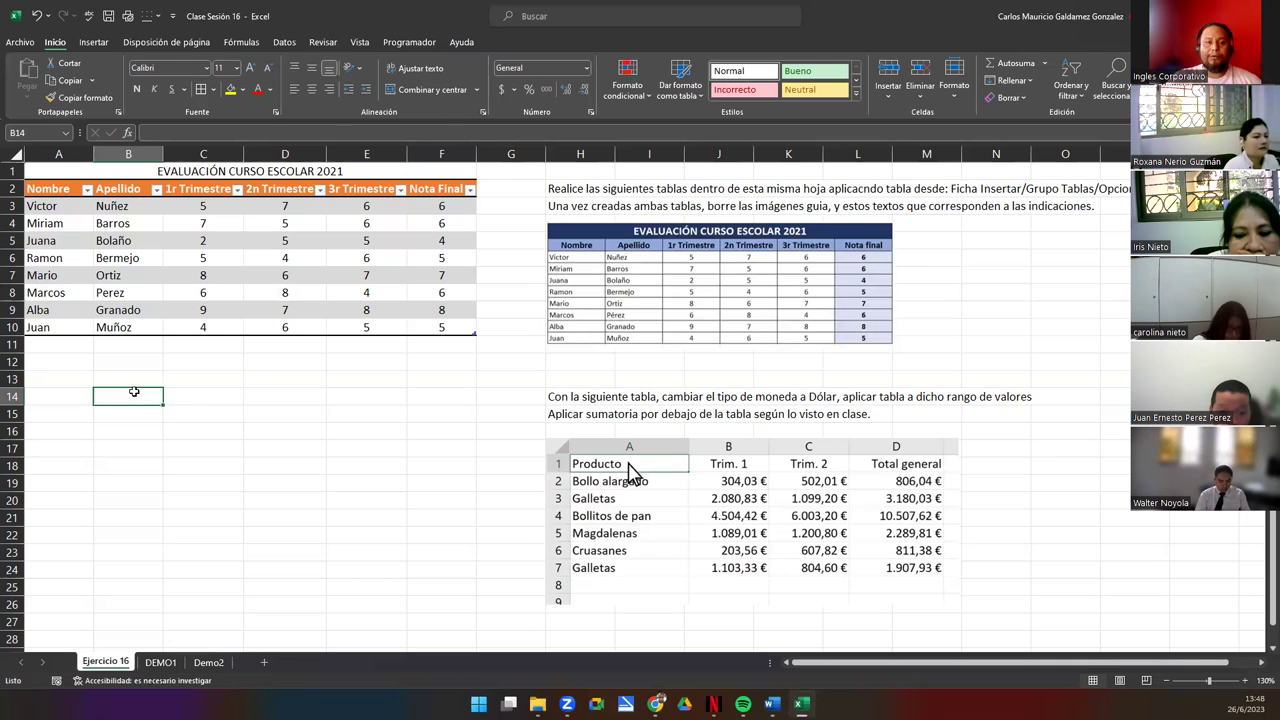
Start a new record in the grades table's data form and enter the student's first name and surname.
{"action": "left_click", "coordinate": [148, 272]}
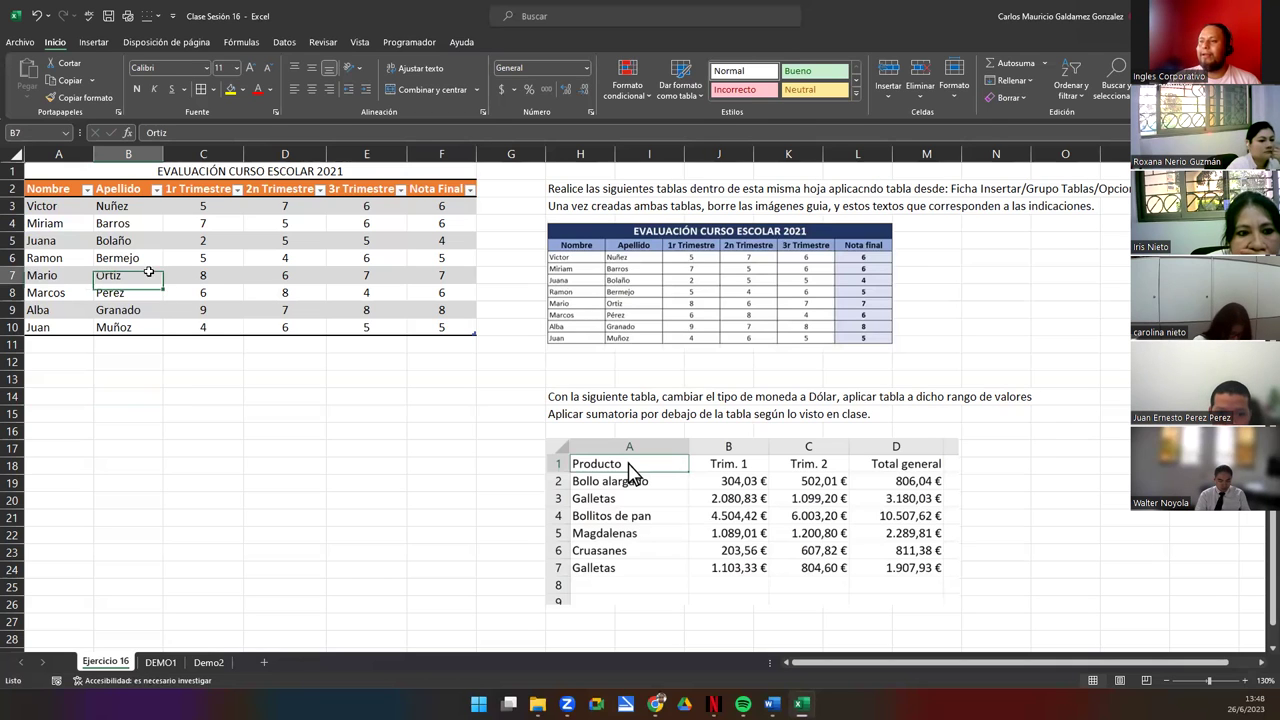
{"action": "left_click", "coordinate": [54, 42]}
{"action": "key", "text": "alt+5"}
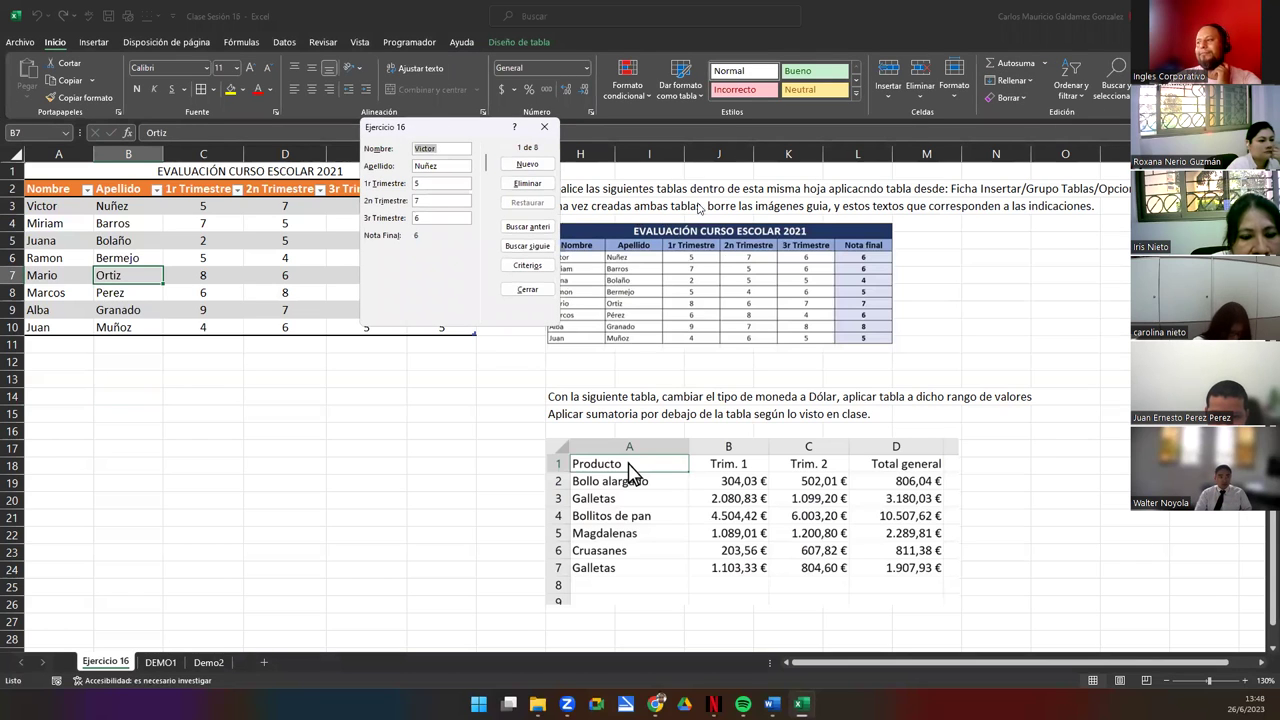
{"action": "left_click_drag", "start_coordinate": [440, 127], "coordinate": [574, 159]}
{"action": "left_click", "coordinate": [660, 196]}
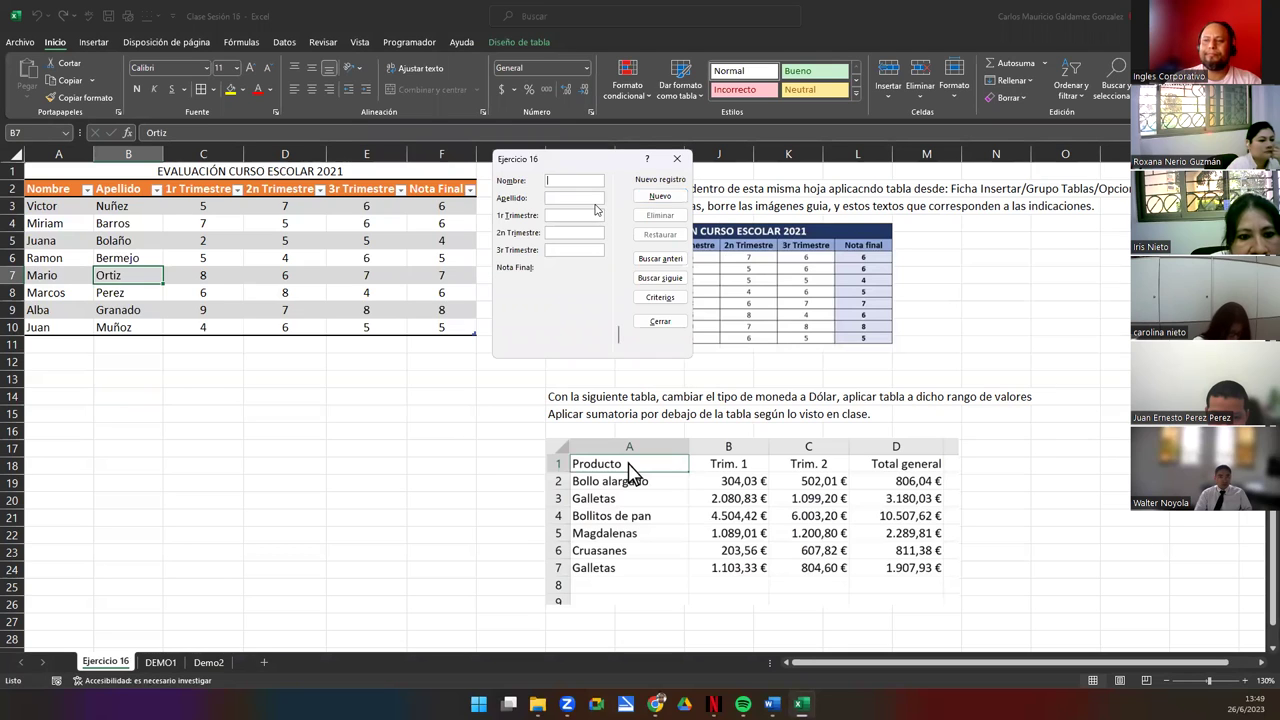
{"action": "type", "text": "Carlos"}
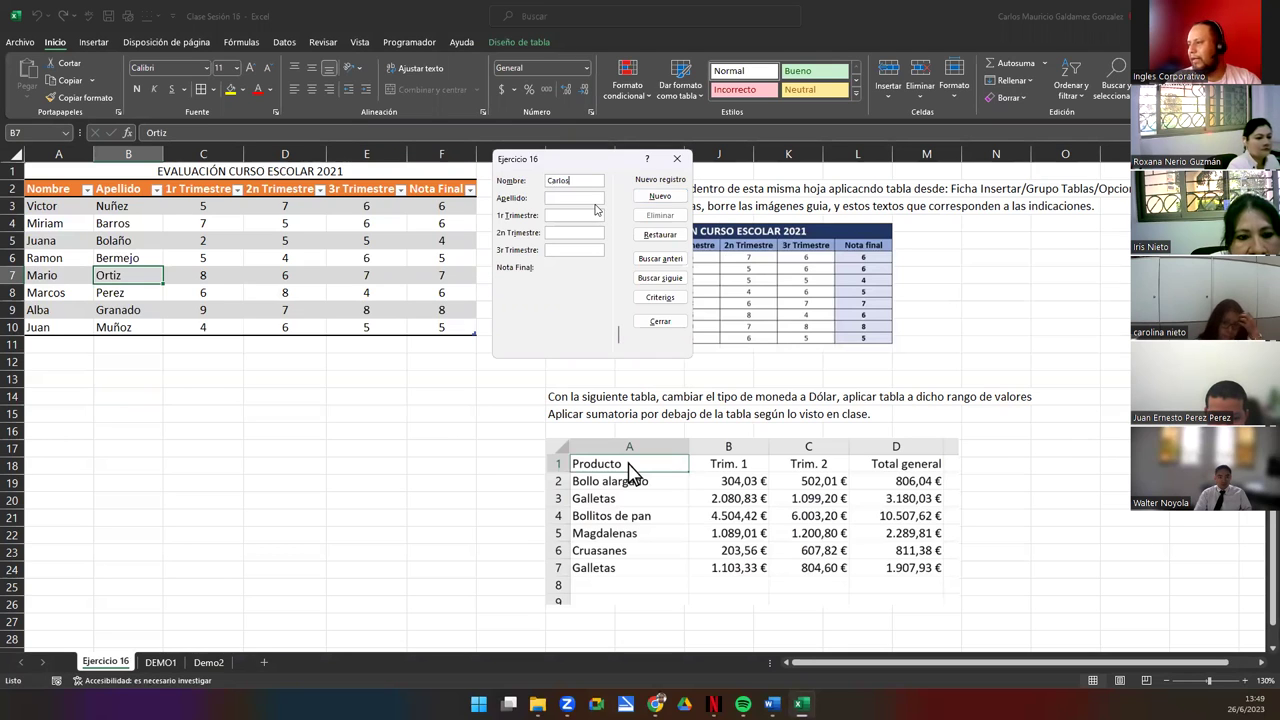
{"action": "key", "text": "Tab"}
{"action": "type", "text": "Galdamez"}
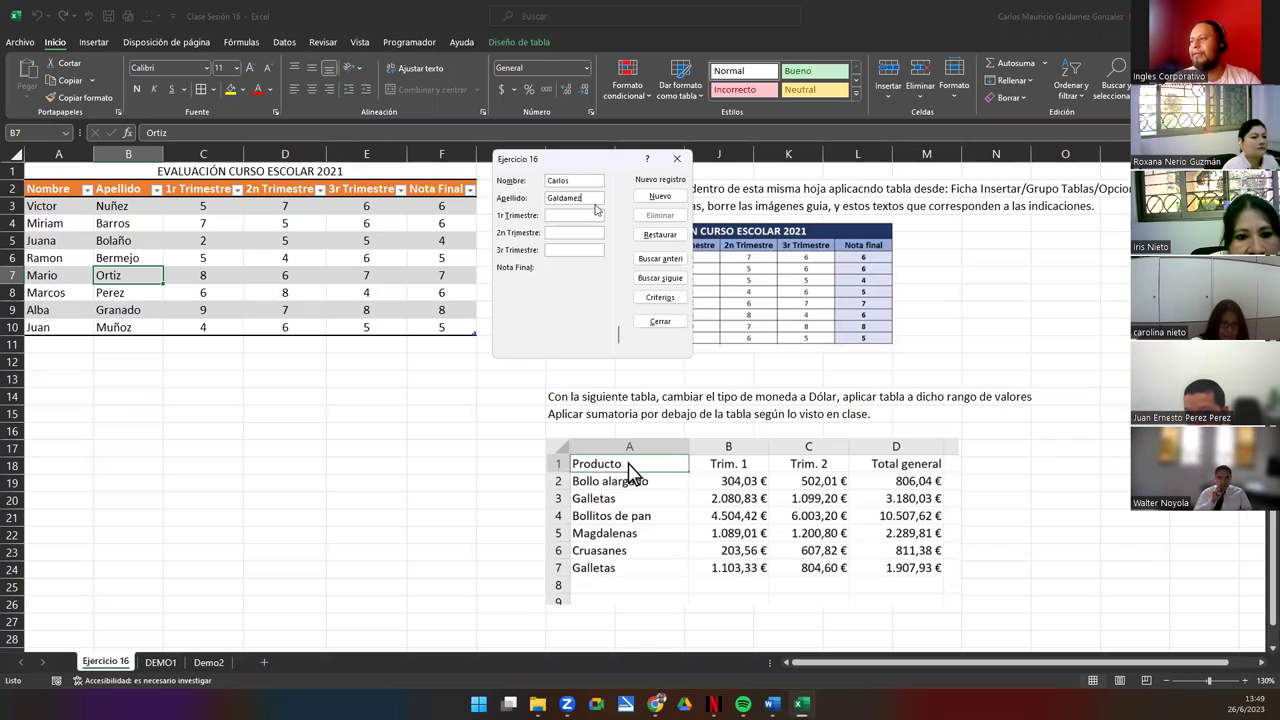
Enter trimester grades 10, 9.5 and 10 for the new student, add the record and close the data form.
{"action": "key", "text": "Tab"}
{"action": "type", "text": "10"}
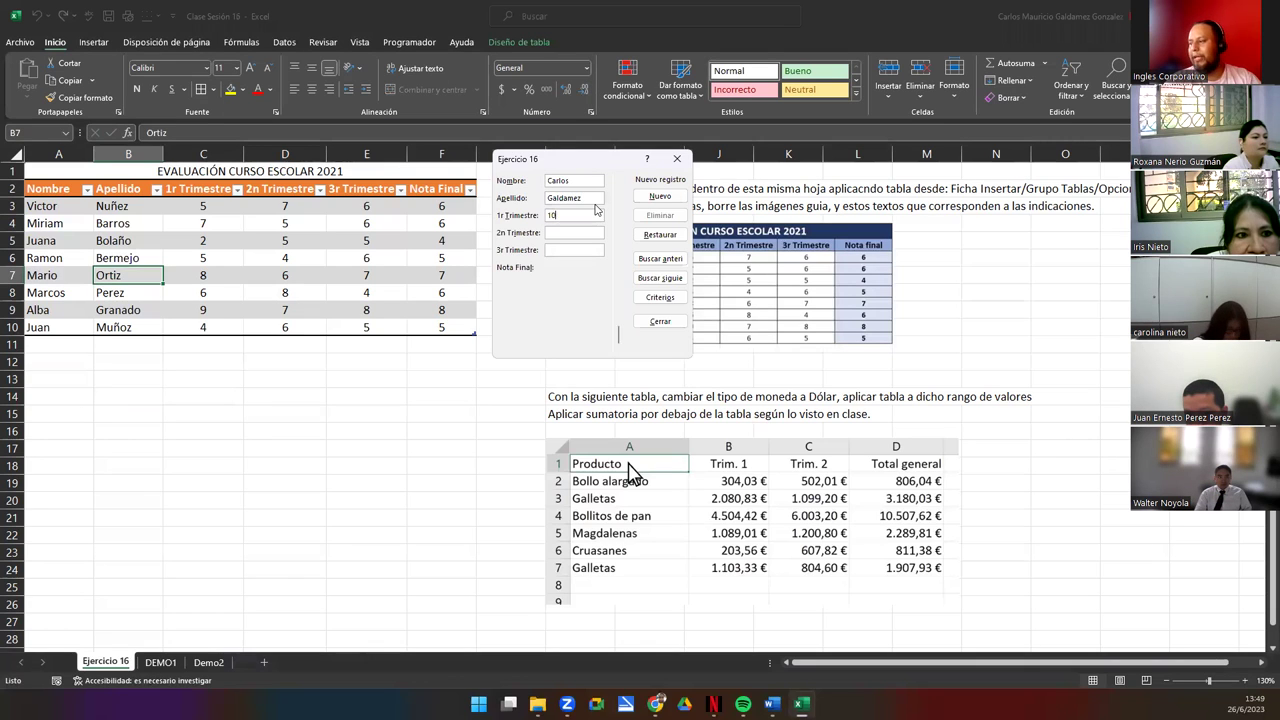
{"action": "key", "text": "Tab"}
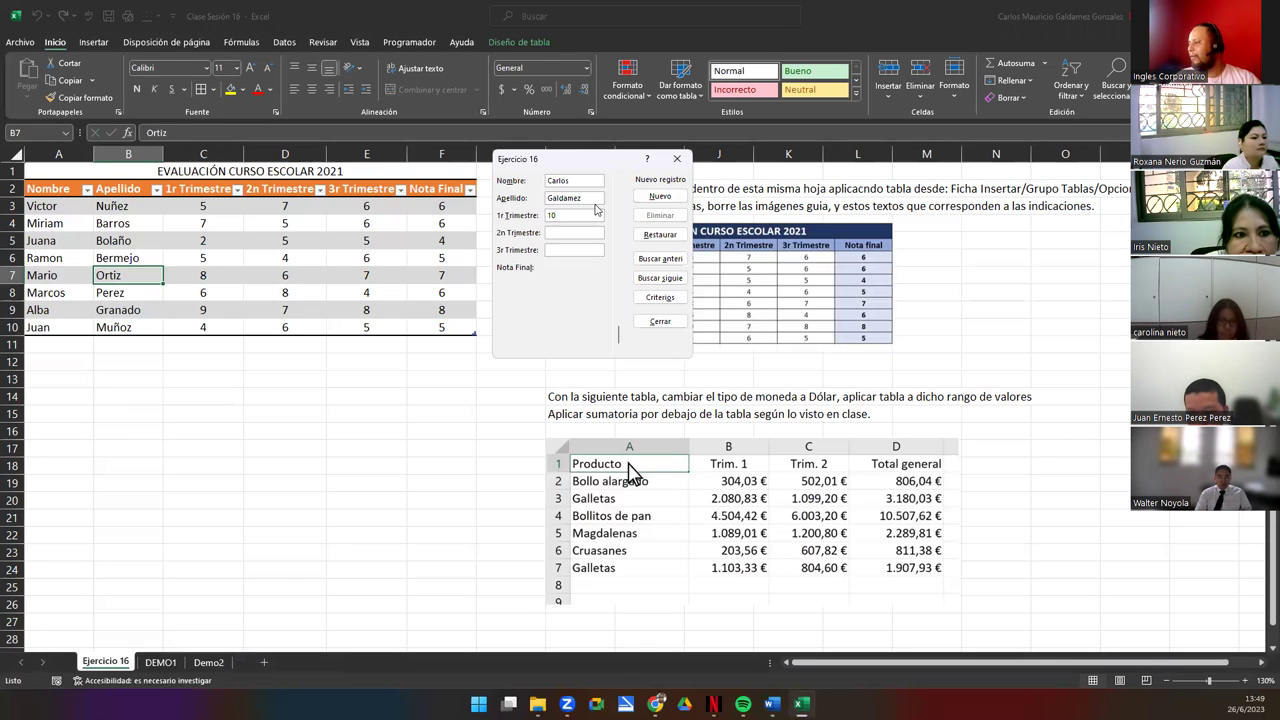
{"action": "type", "text": "9.5"}
{"action": "key", "text": "Tab"}
{"action": "type", "text": "1"}
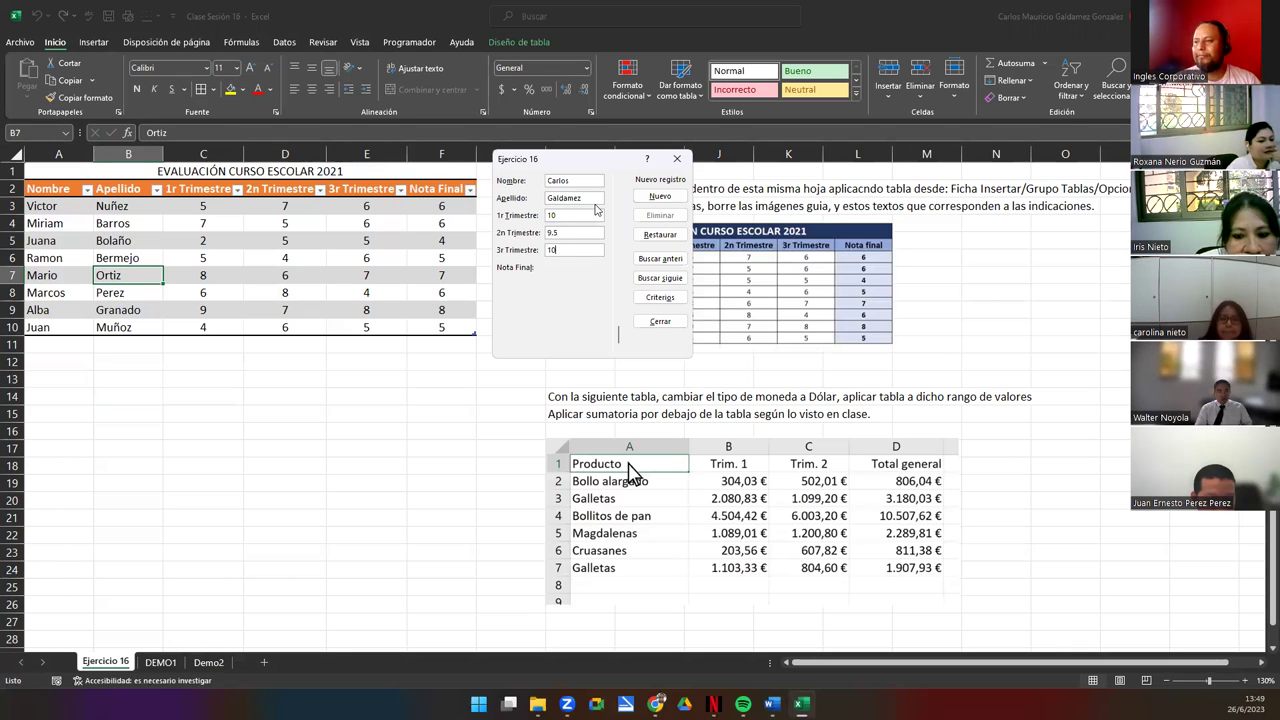
{"action": "key", "text": "Return"}
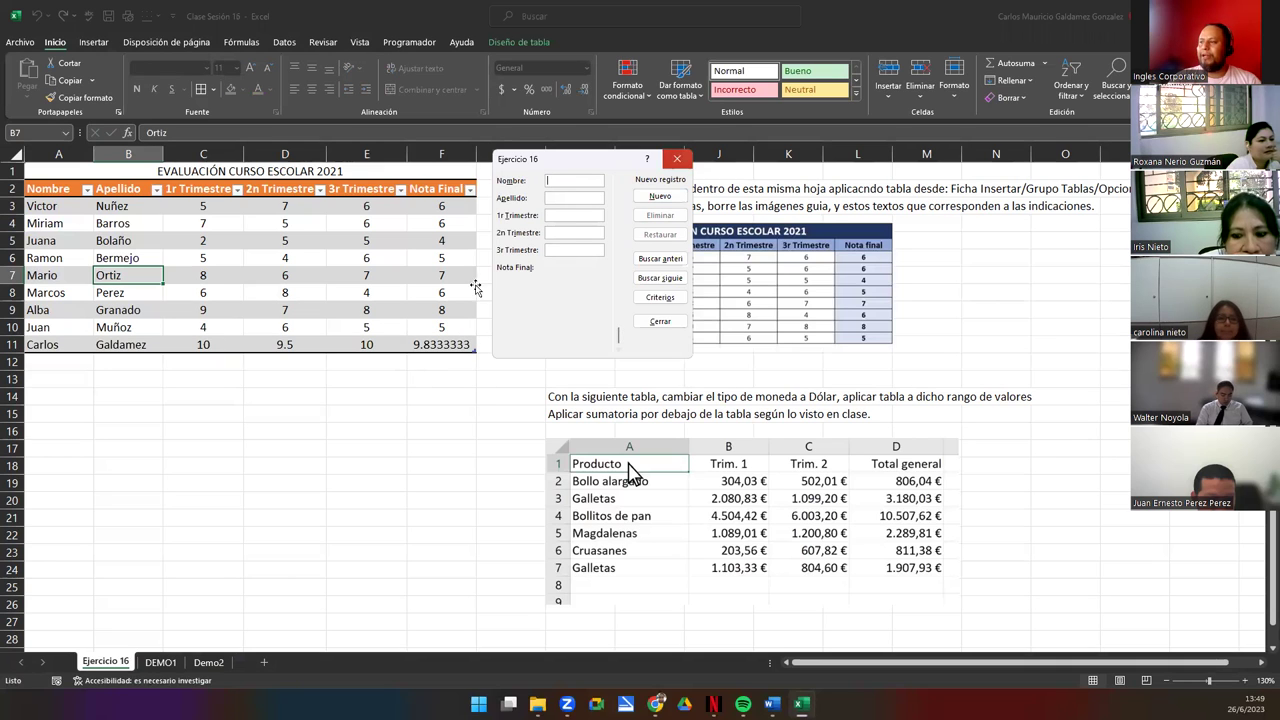
{"action": "left_click", "coordinate": [677, 158]}
Format the Nota Final averages in F3:F11 to show one decimal place.
{"action": "left_click", "coordinate": [441, 206]}
{"action": "left_click_drag", "start_coordinate": [447, 319], "coordinate": [455, 352]}
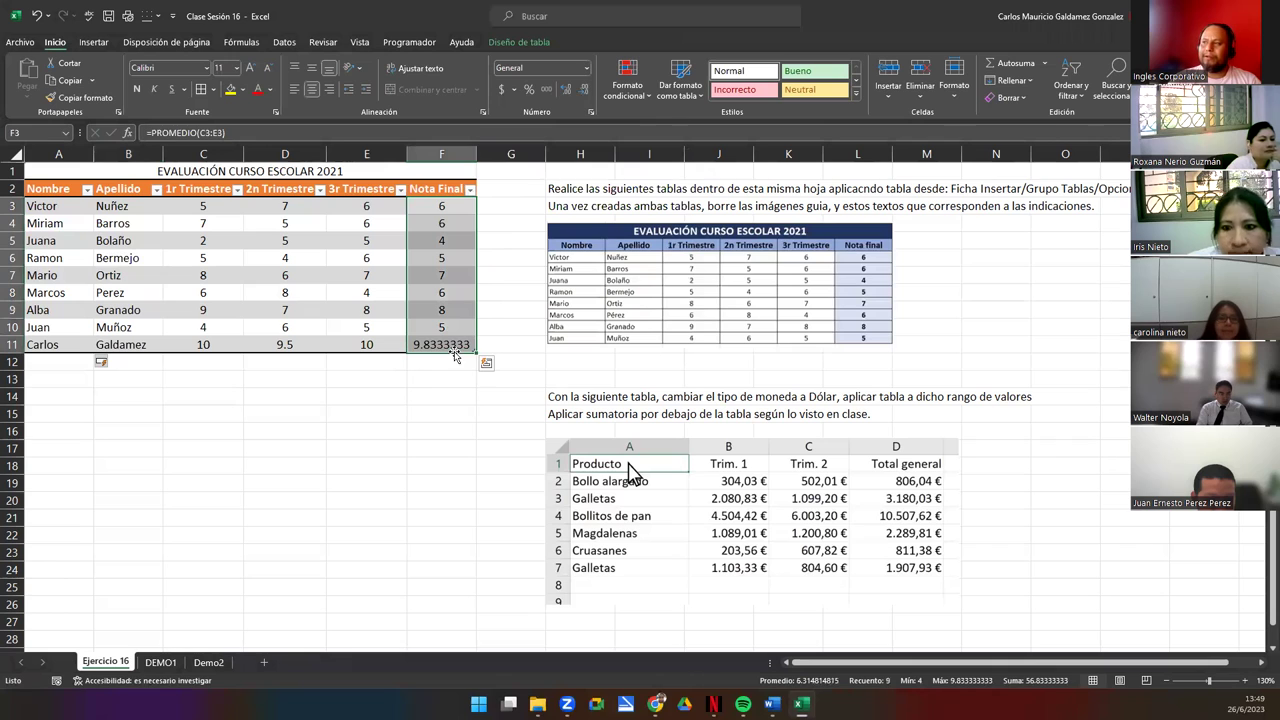
{"action": "left_click", "coordinate": [585, 90]}
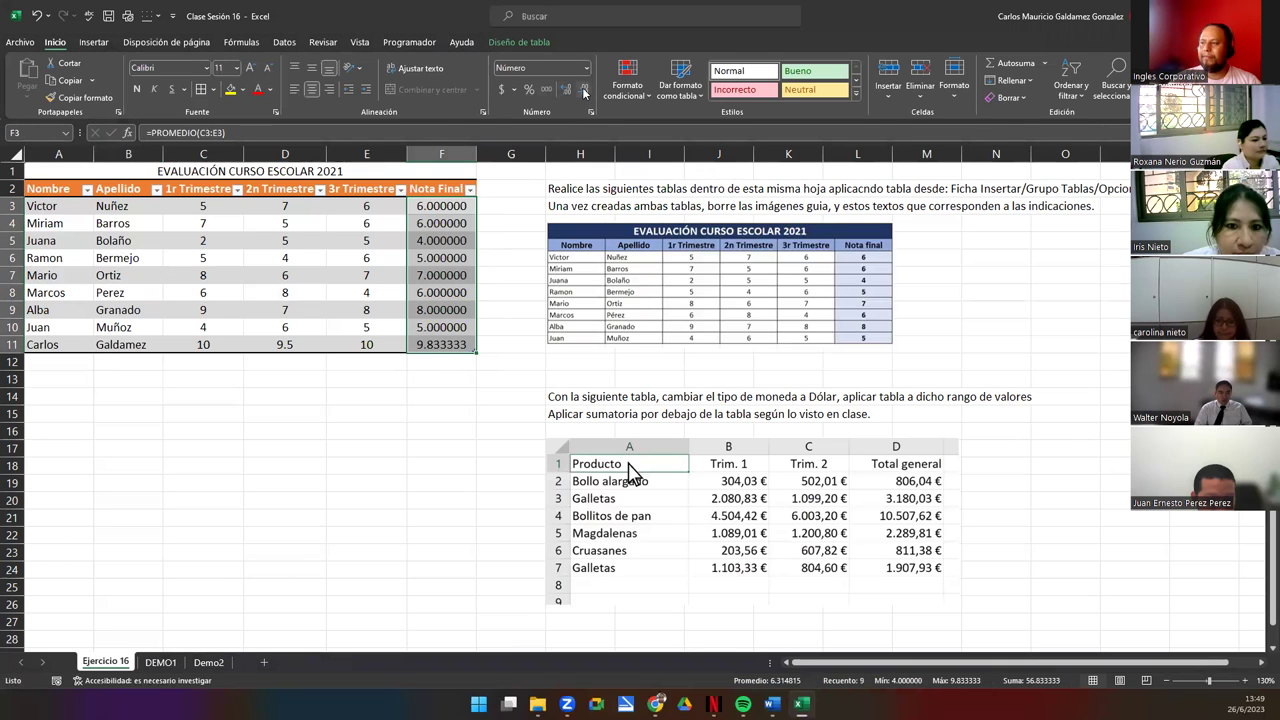
{"action": "left_click", "coordinate": [585, 91]}
{"action": "left_click", "coordinate": [585, 91]}
{"action": "left_click", "coordinate": [585, 91]}
{"action": "left_click", "coordinate": [585, 91]}
{"action": "left_click", "coordinate": [585, 91]}
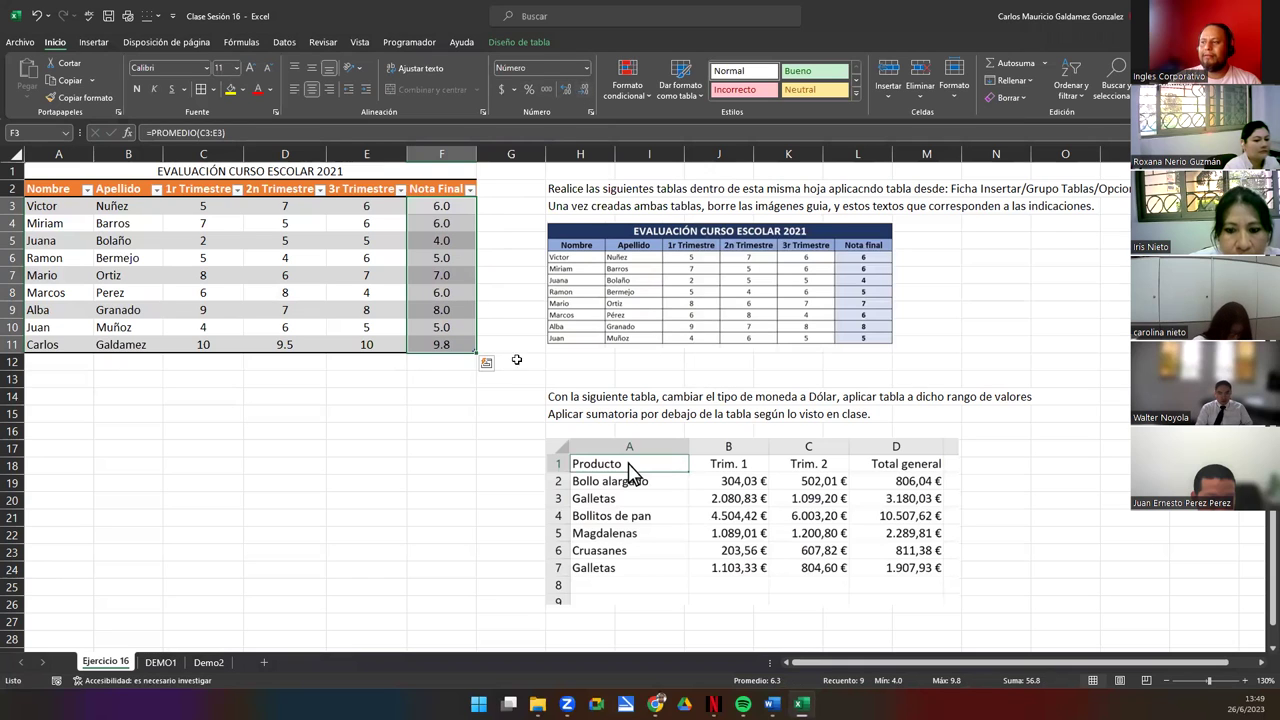
{"action": "left_click", "coordinate": [584, 90]}
{"action": "left_click", "coordinate": [565, 91]}
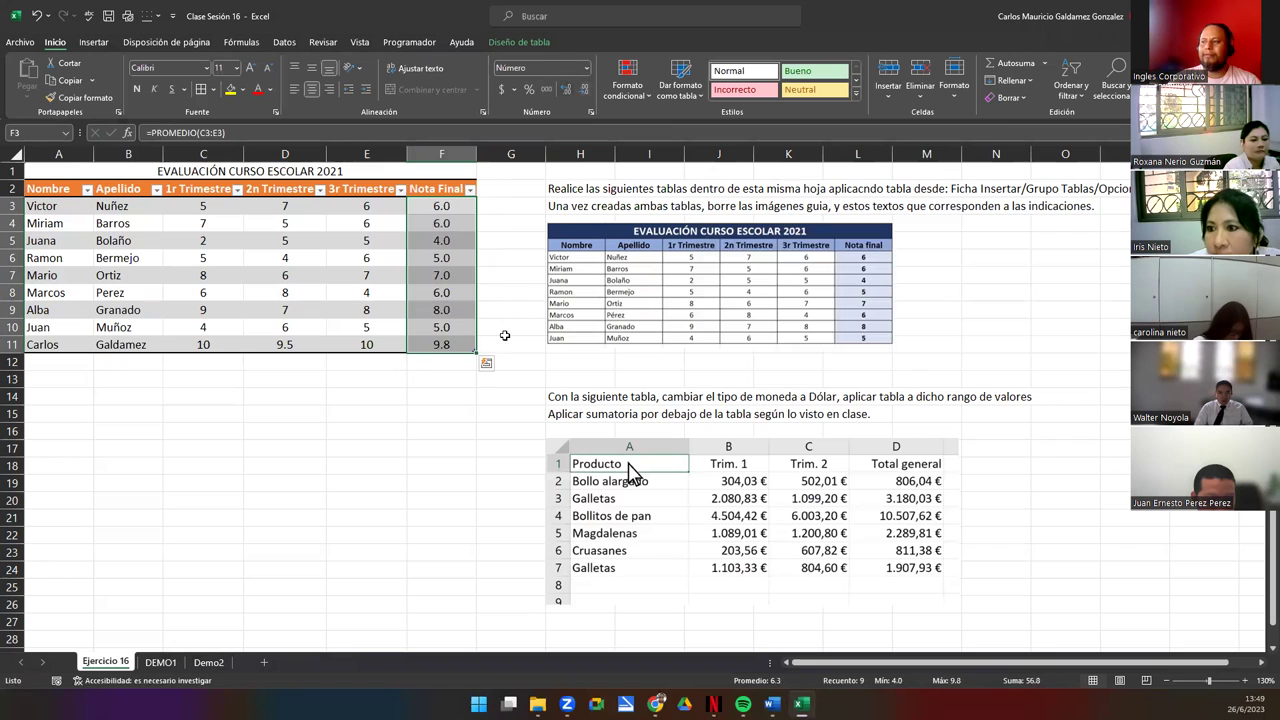
{"action": "left_click", "coordinate": [456, 343]}
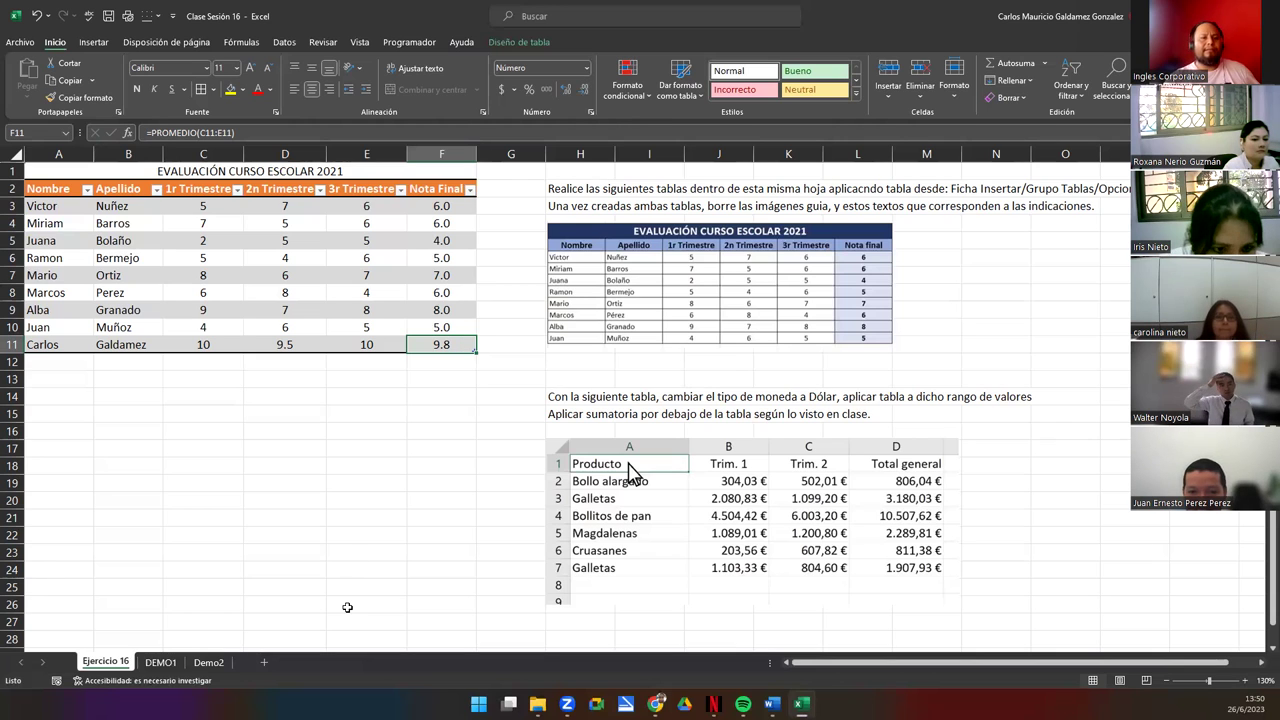
Rename the grades table as EvaluacionesT.
{"action": "left_click", "coordinate": [195, 344]}
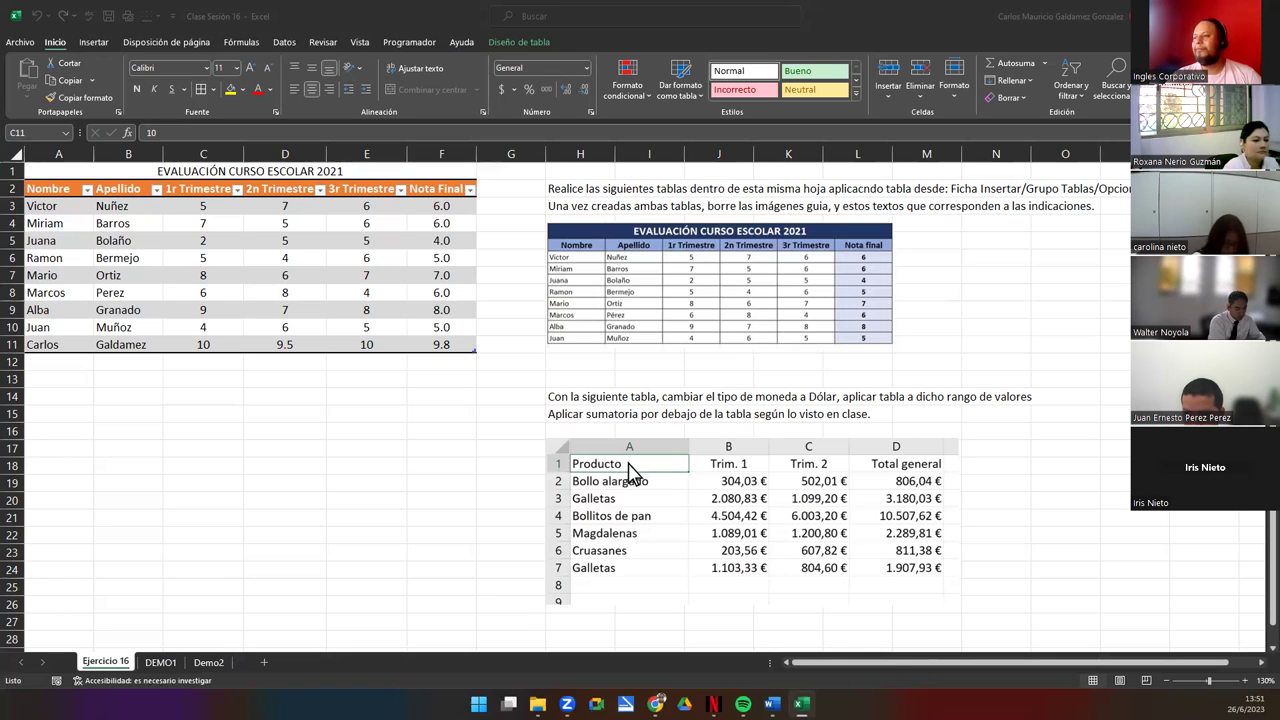
{"action": "left_click", "coordinate": [223, 288]}
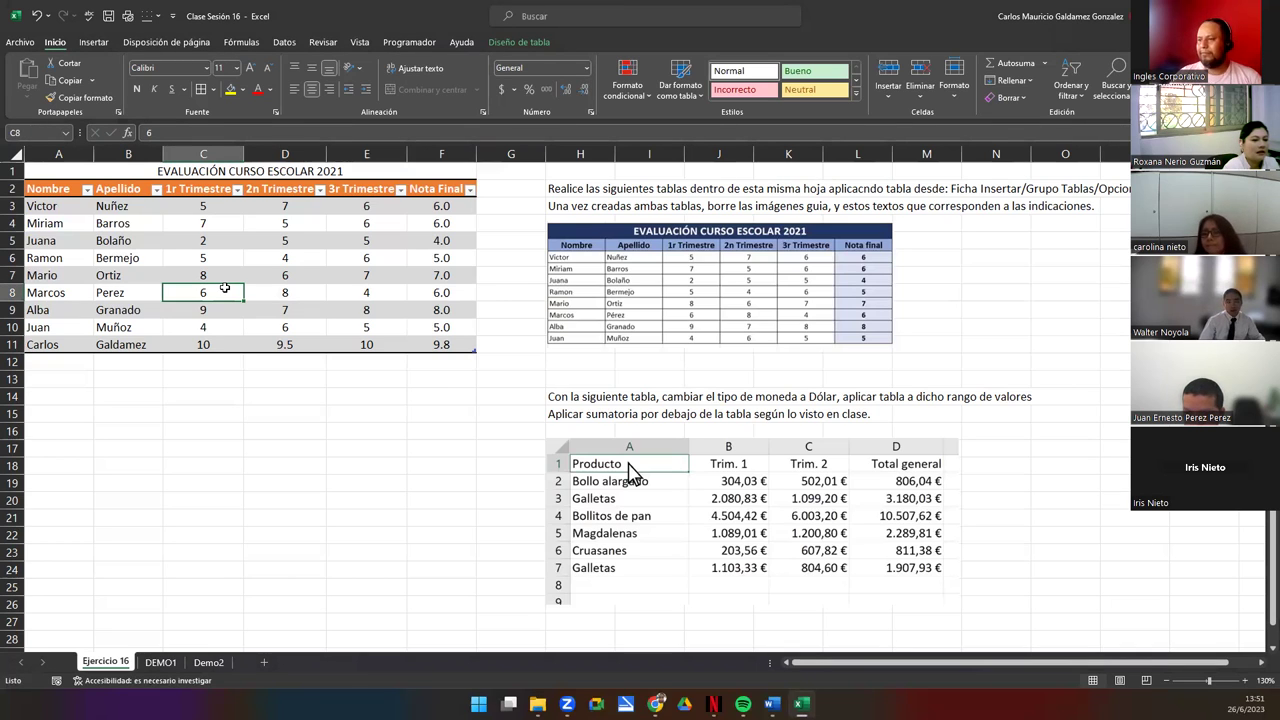
{"action": "left_click", "coordinate": [509, 44]}
{"action": "left_click", "coordinate": [60, 79]}
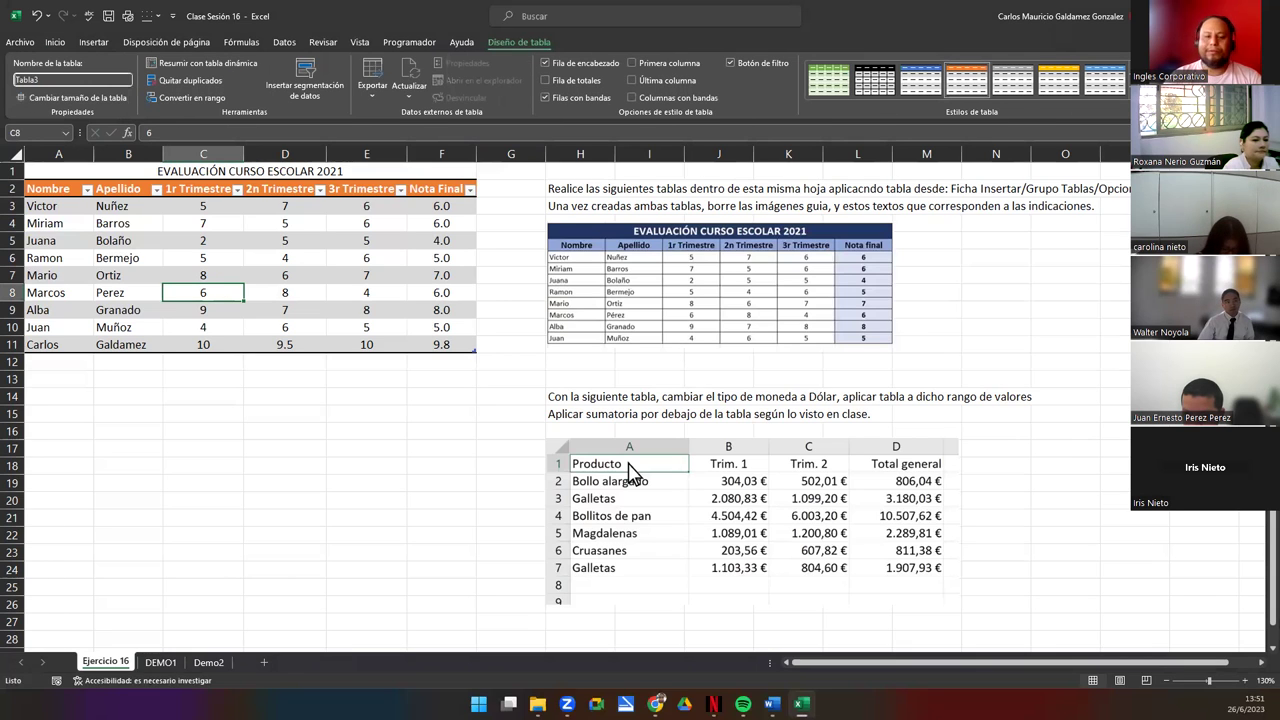
{"action": "type", "text": "Ev"}
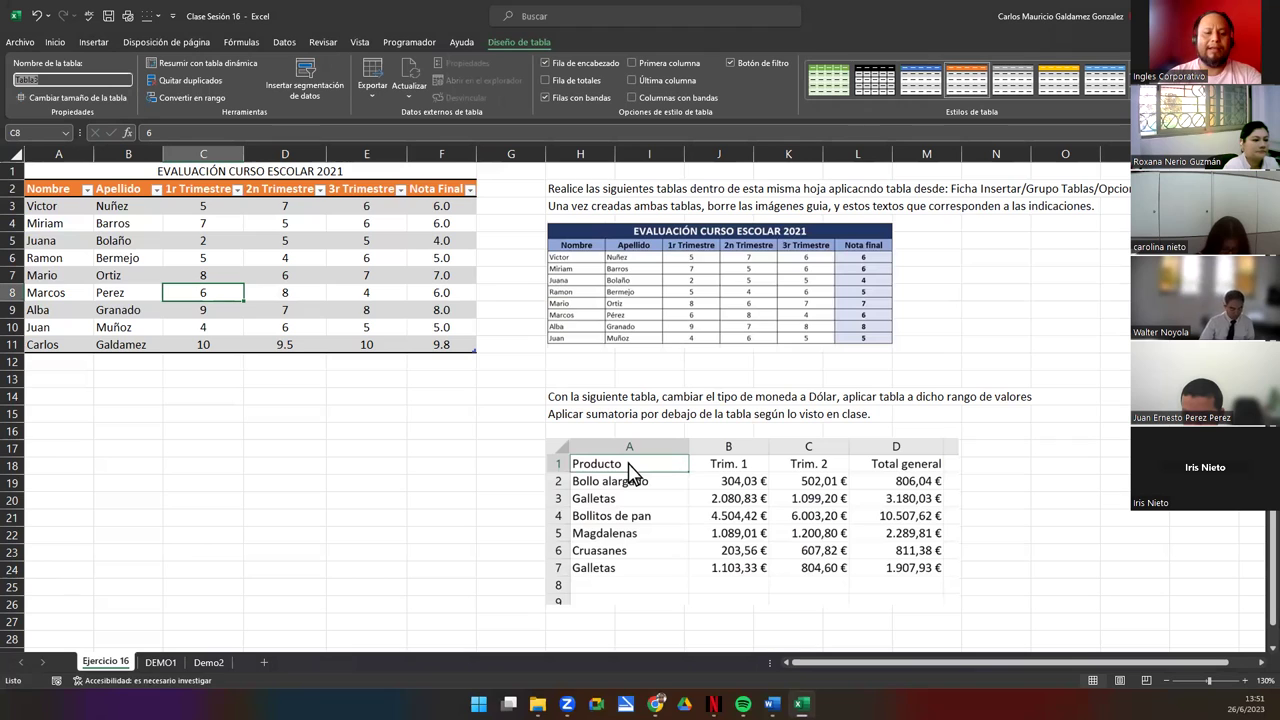
{"action": "type", "text": "aluaciones1"}
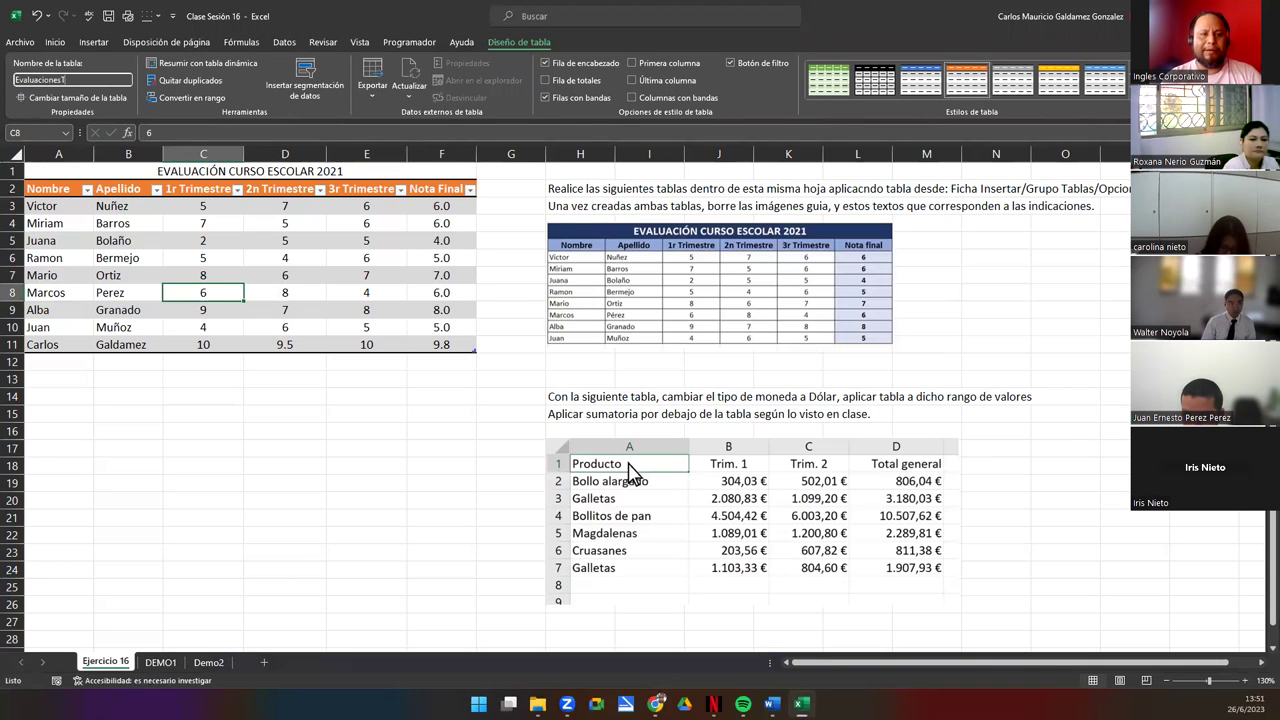
{"action": "key", "text": "Return"}
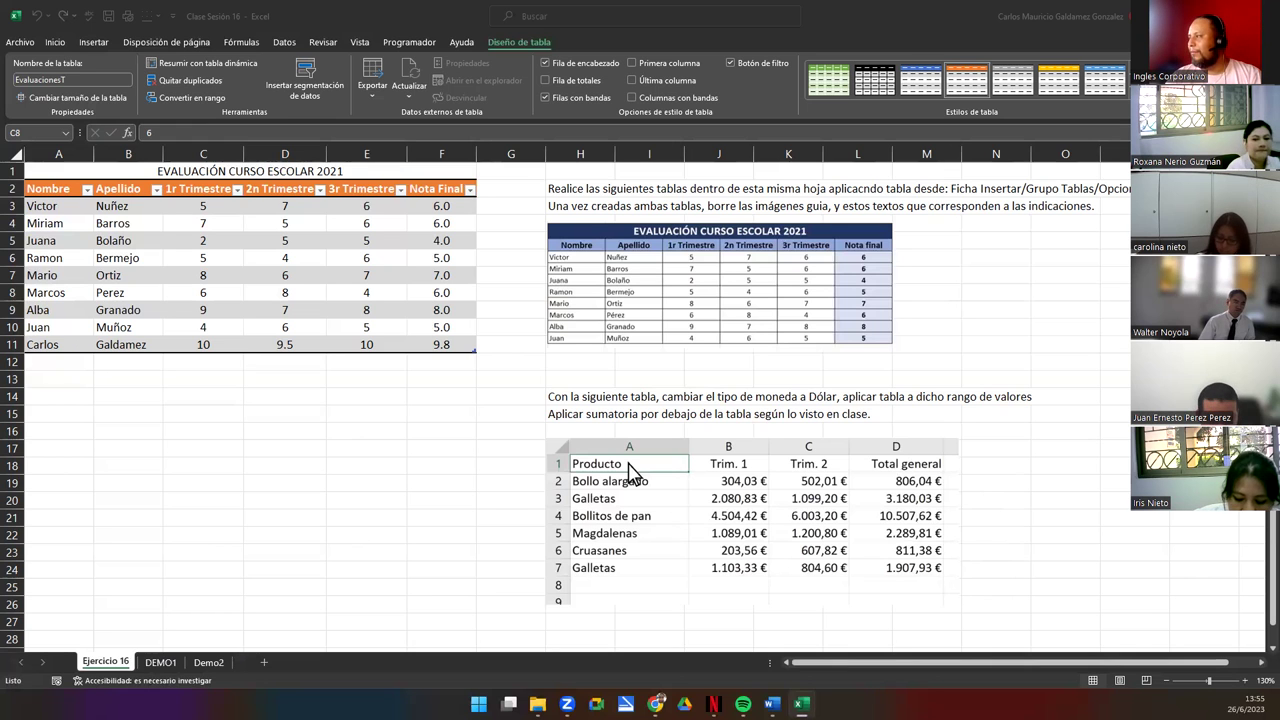
Switch from the workbook to the full-screen class presentation.
{"action": "key", "text": "alt+Tab"}
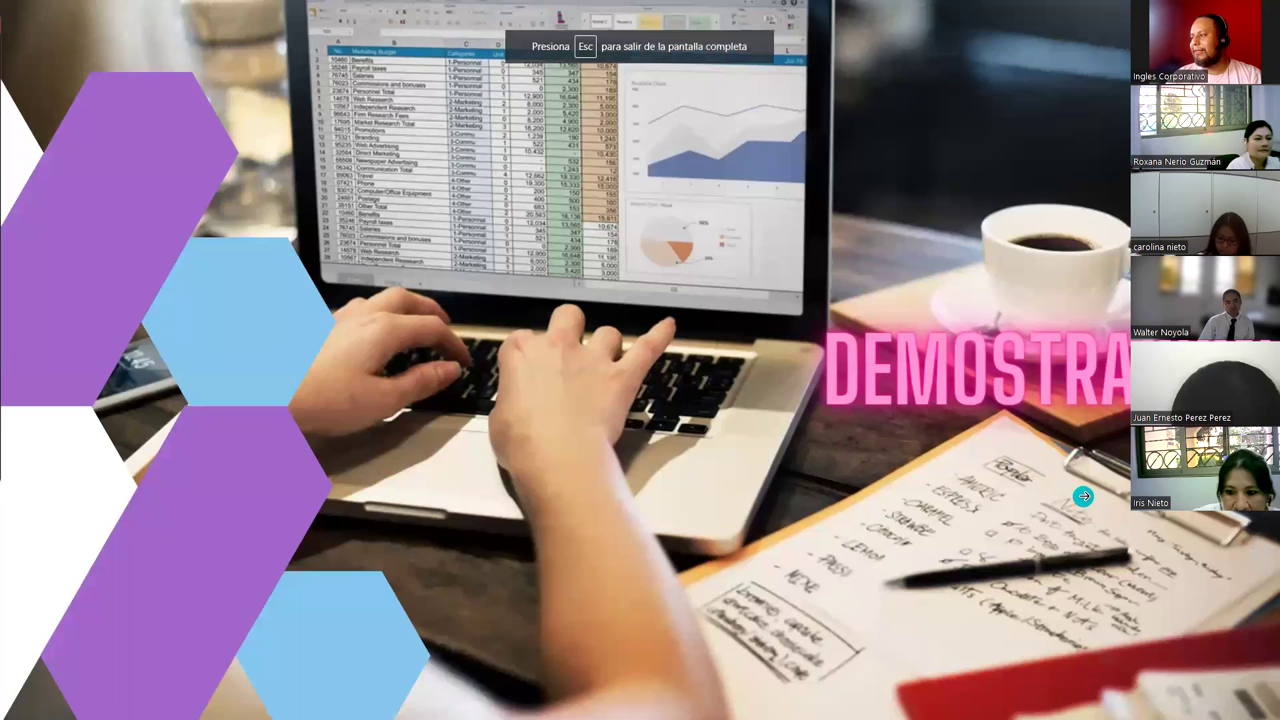